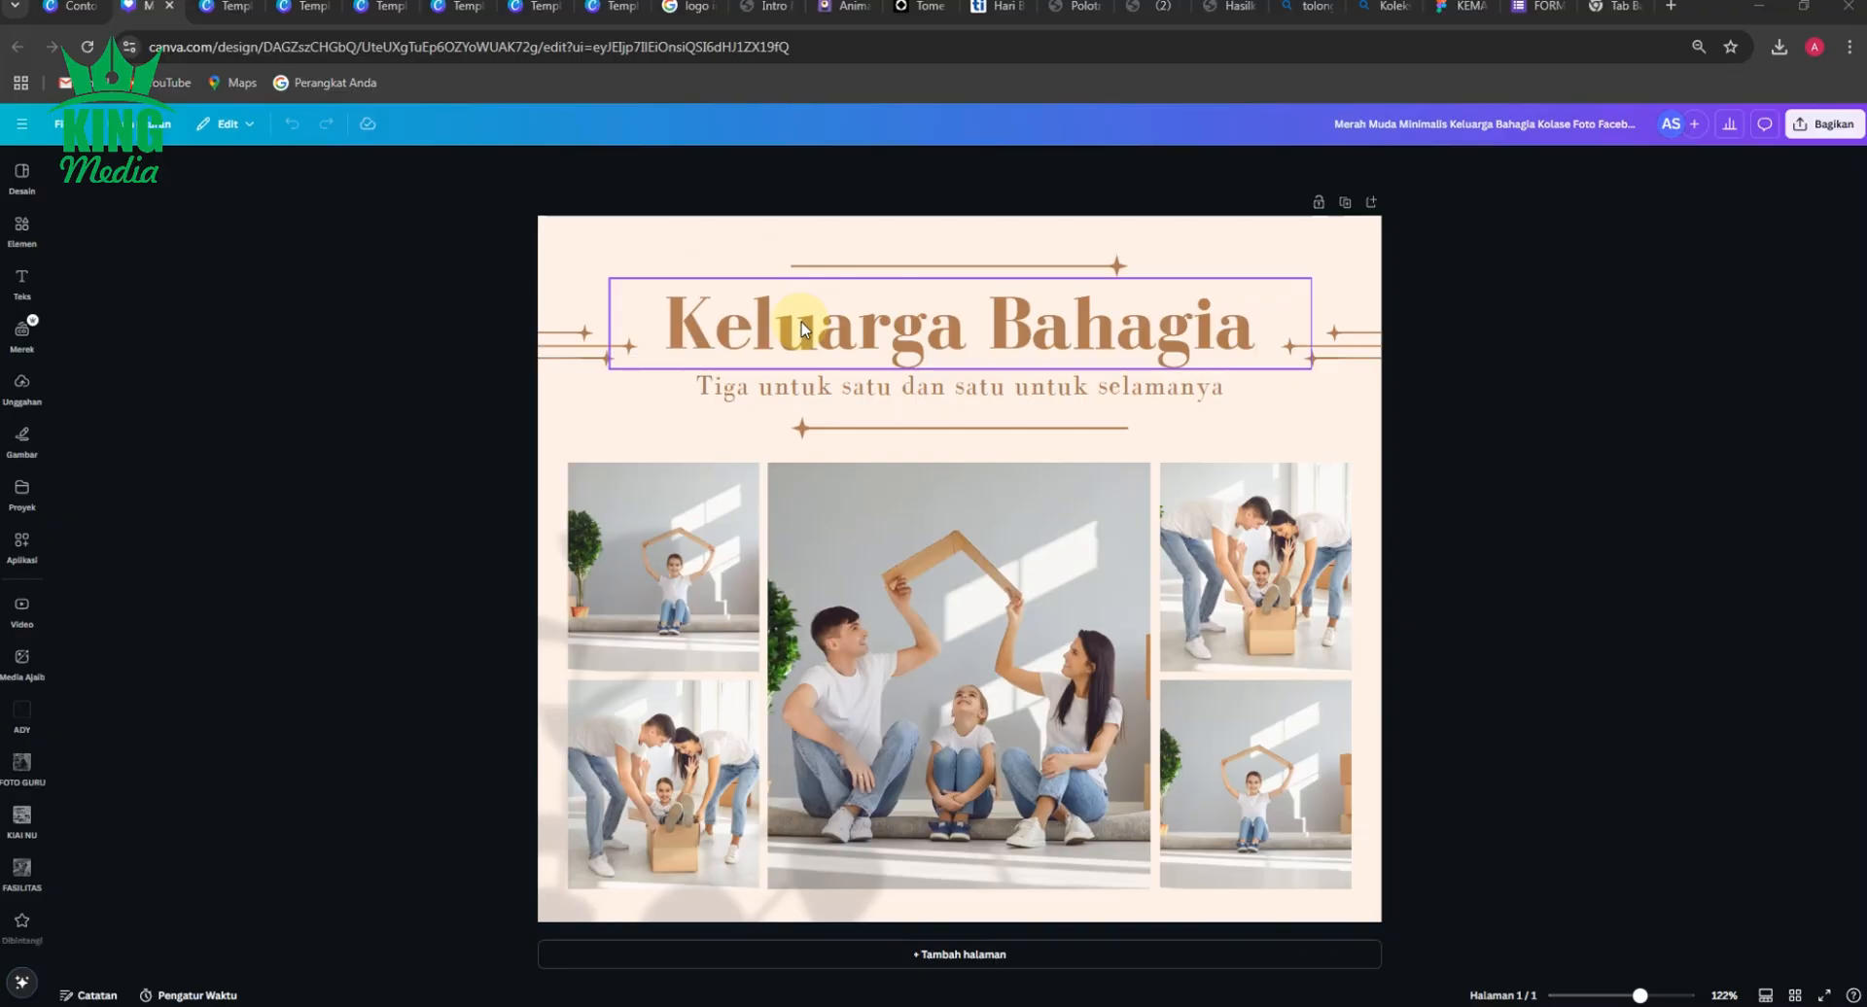
Replace the collage's main heading text with "Pameran PPDB".
{"action": "double_click", "coordinate": [902, 336]}
{"action": "type", "text": "Pameran"}
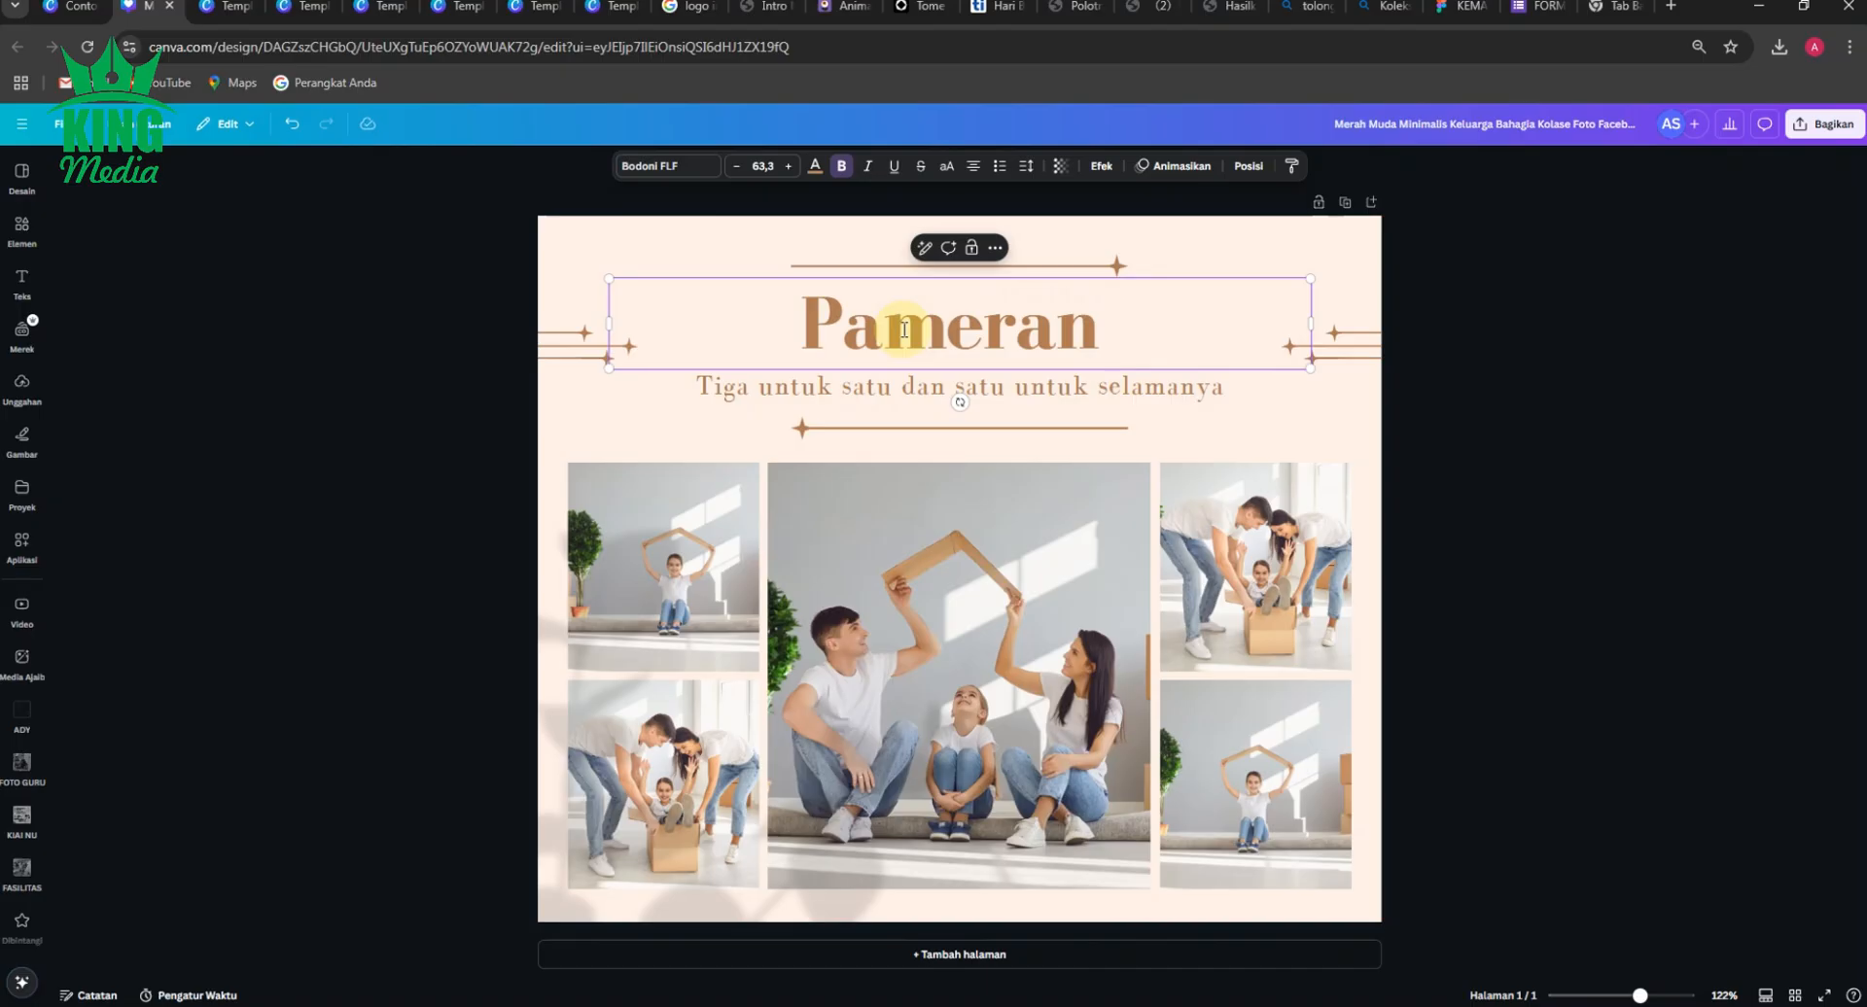
{"action": "type", "text": " PPDB"}
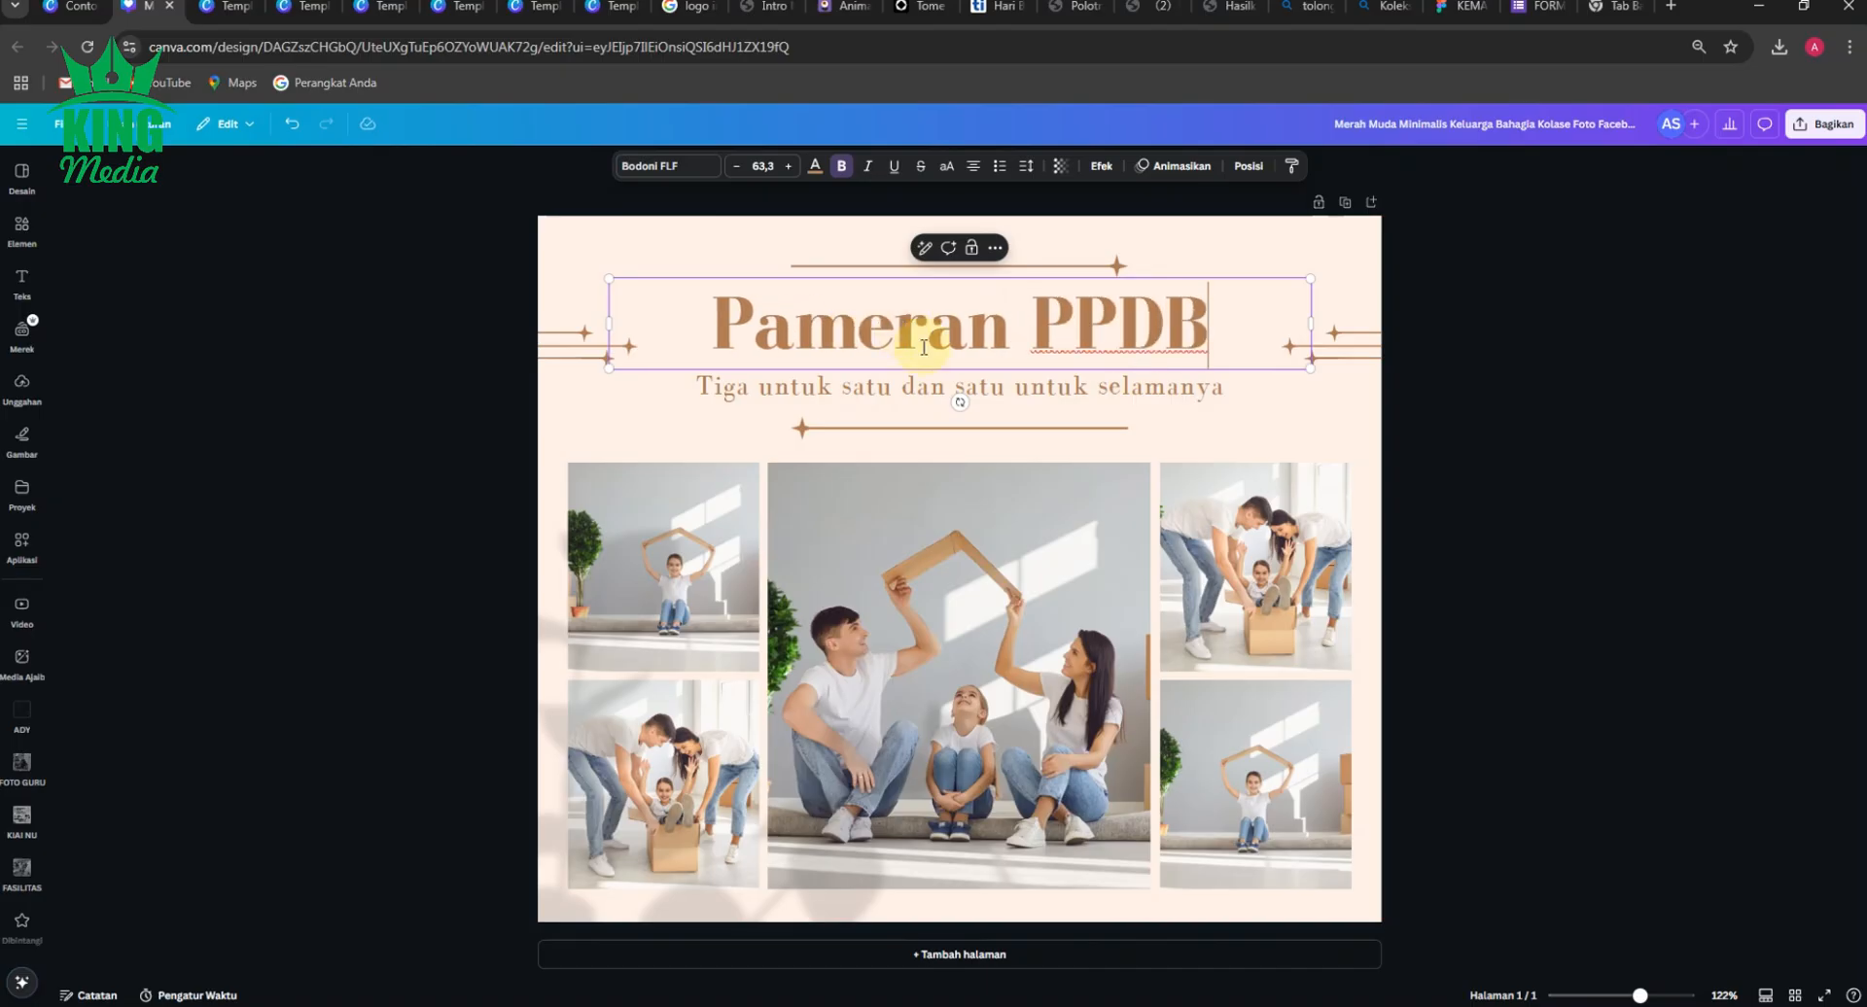
Replace the subtitle beneath the heading with "di SMPN 33 Gresik".
{"action": "left_click", "coordinate": [846, 389]}
{"action": "double_click", "coordinate": [1032, 387]}
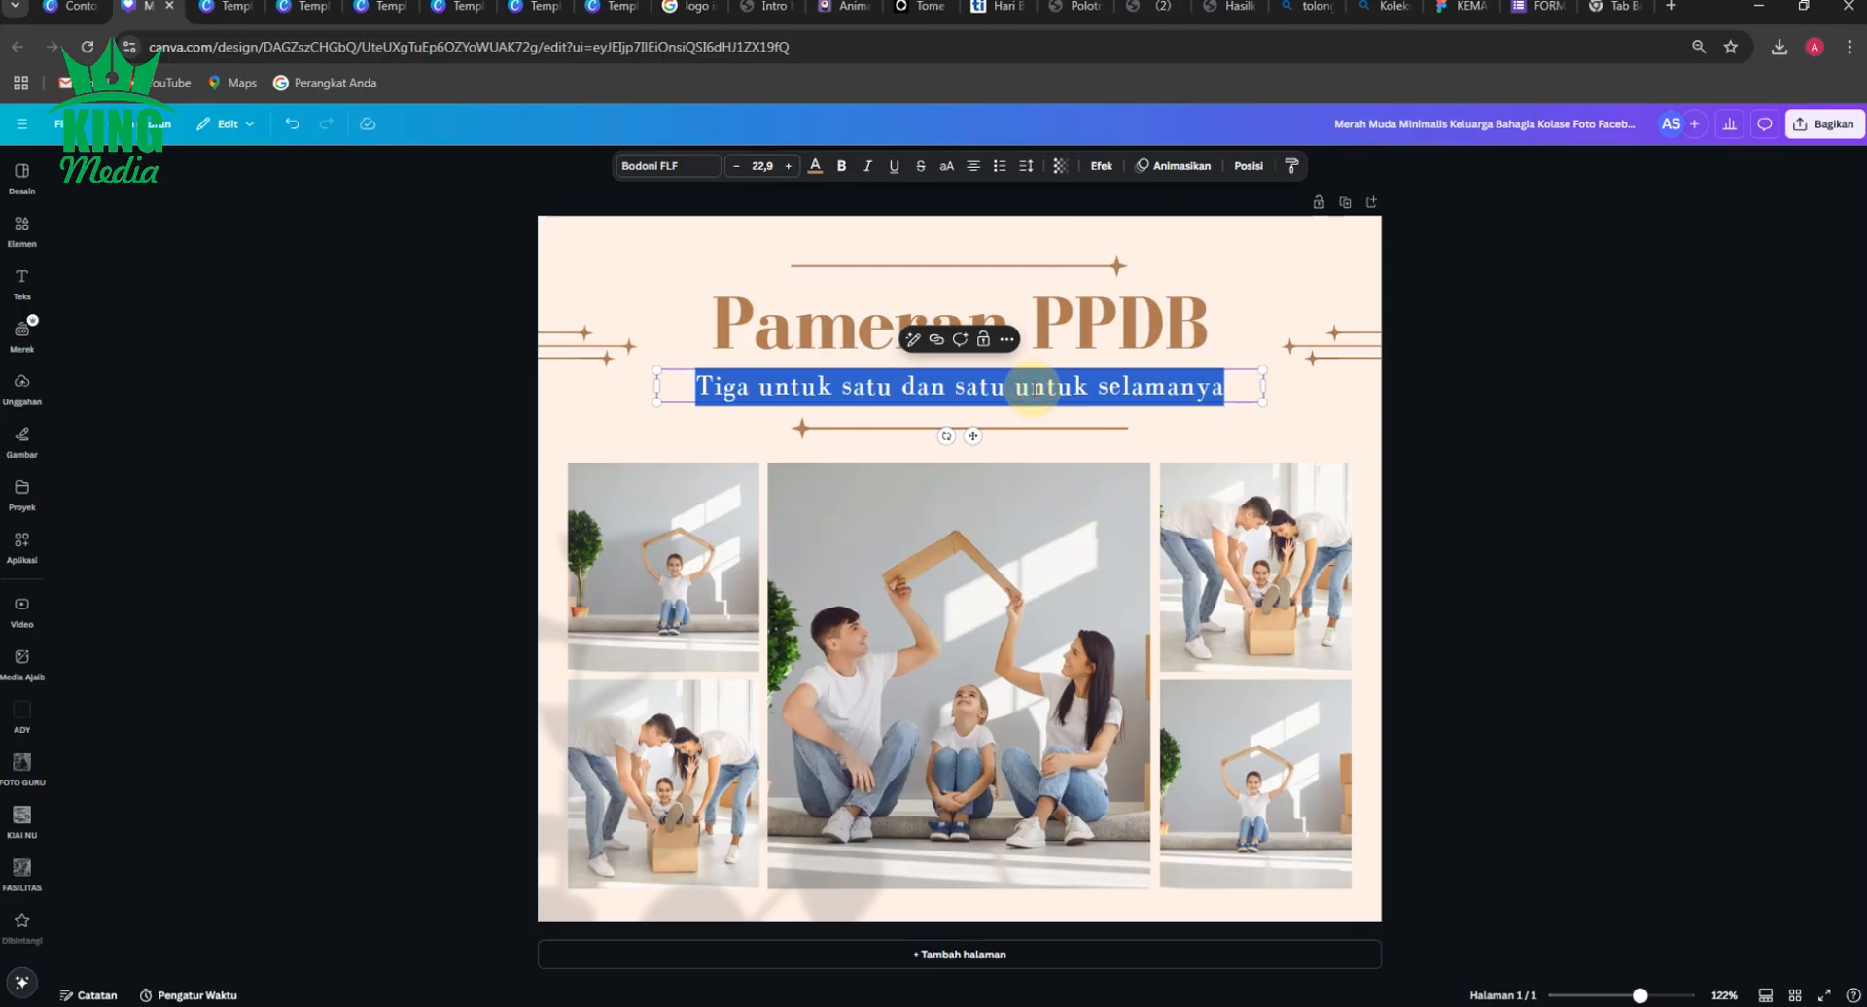
{"action": "type", "text": "di SM"}
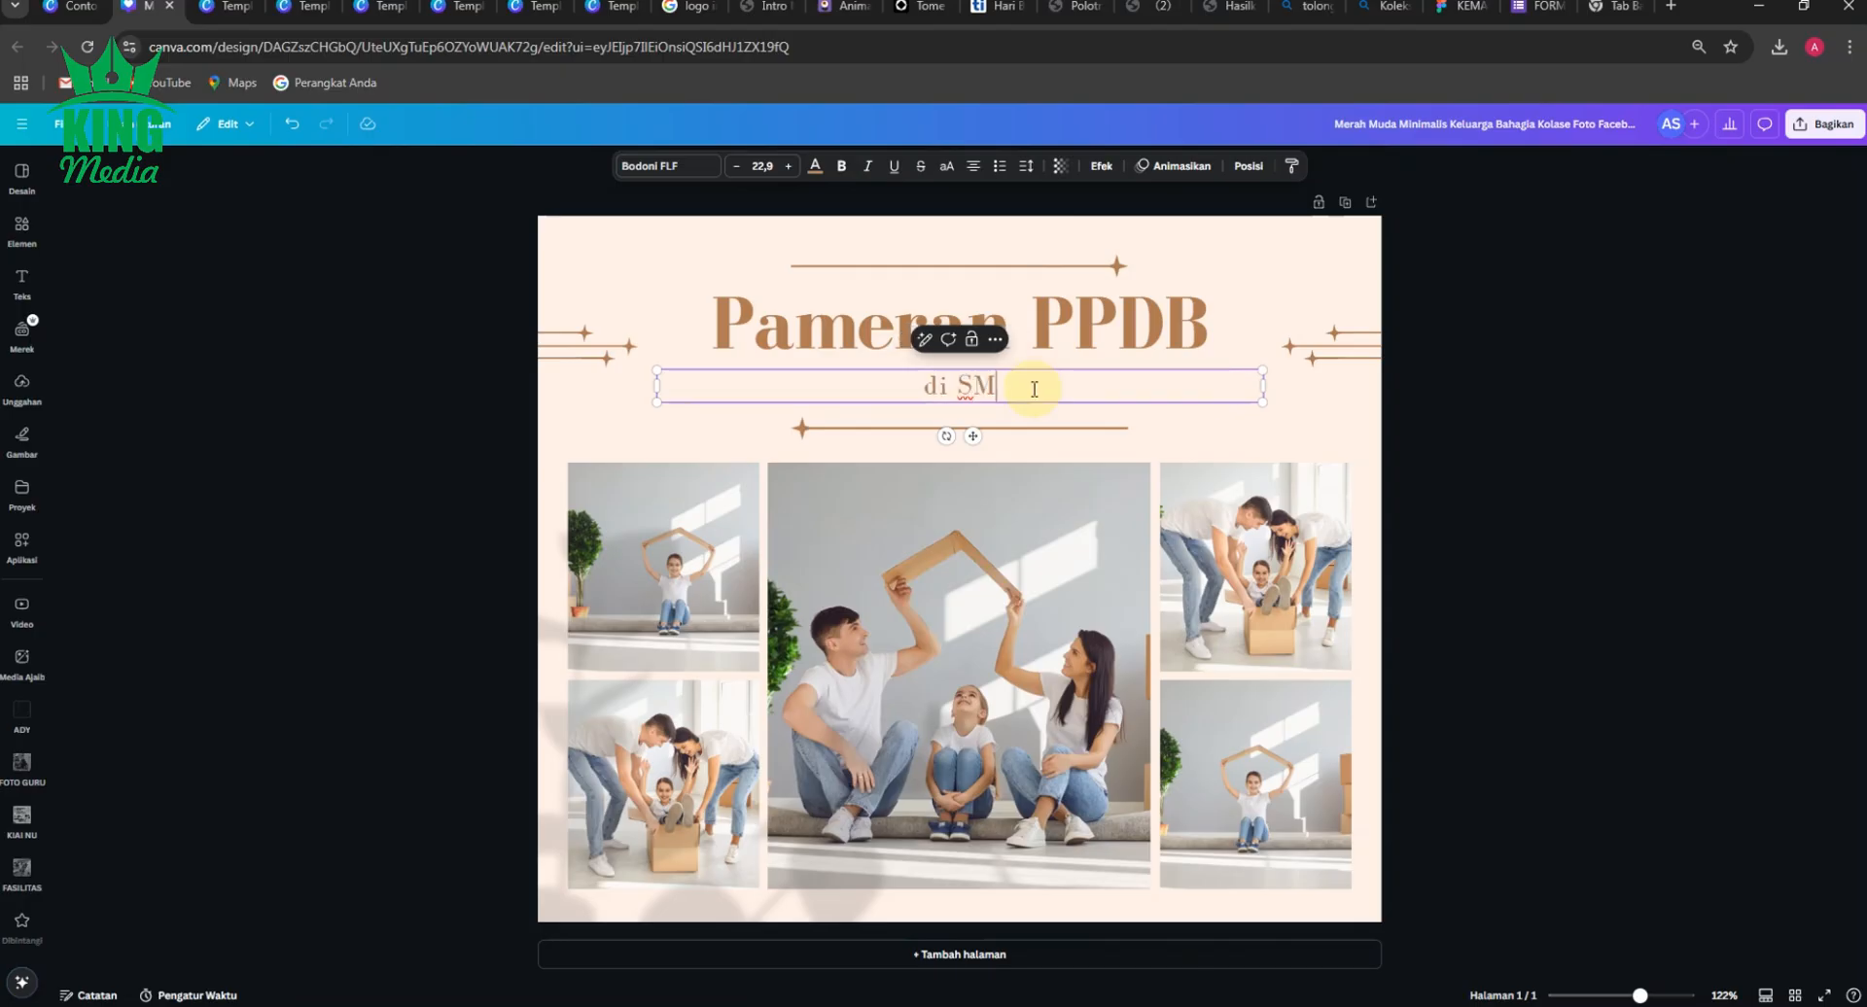
{"action": "type", "text": "PN 33 Gresik"}
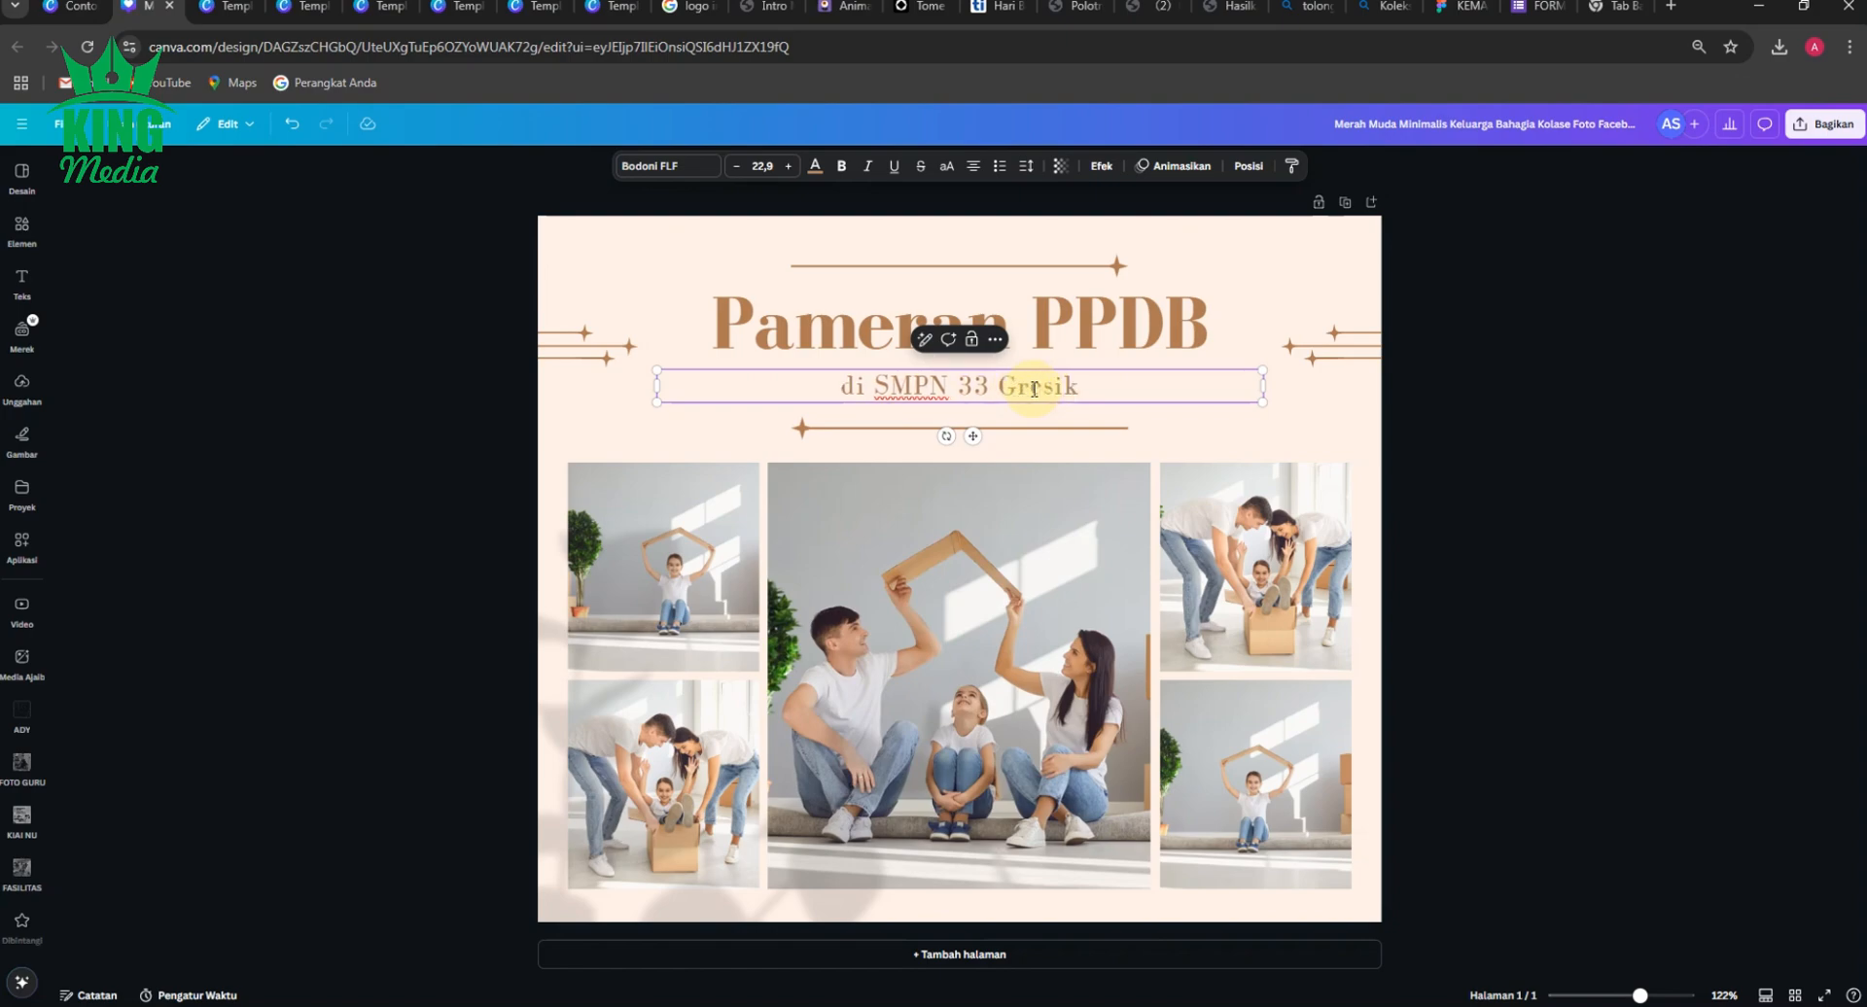
{"action": "left_click", "coordinate": [1505, 370]}
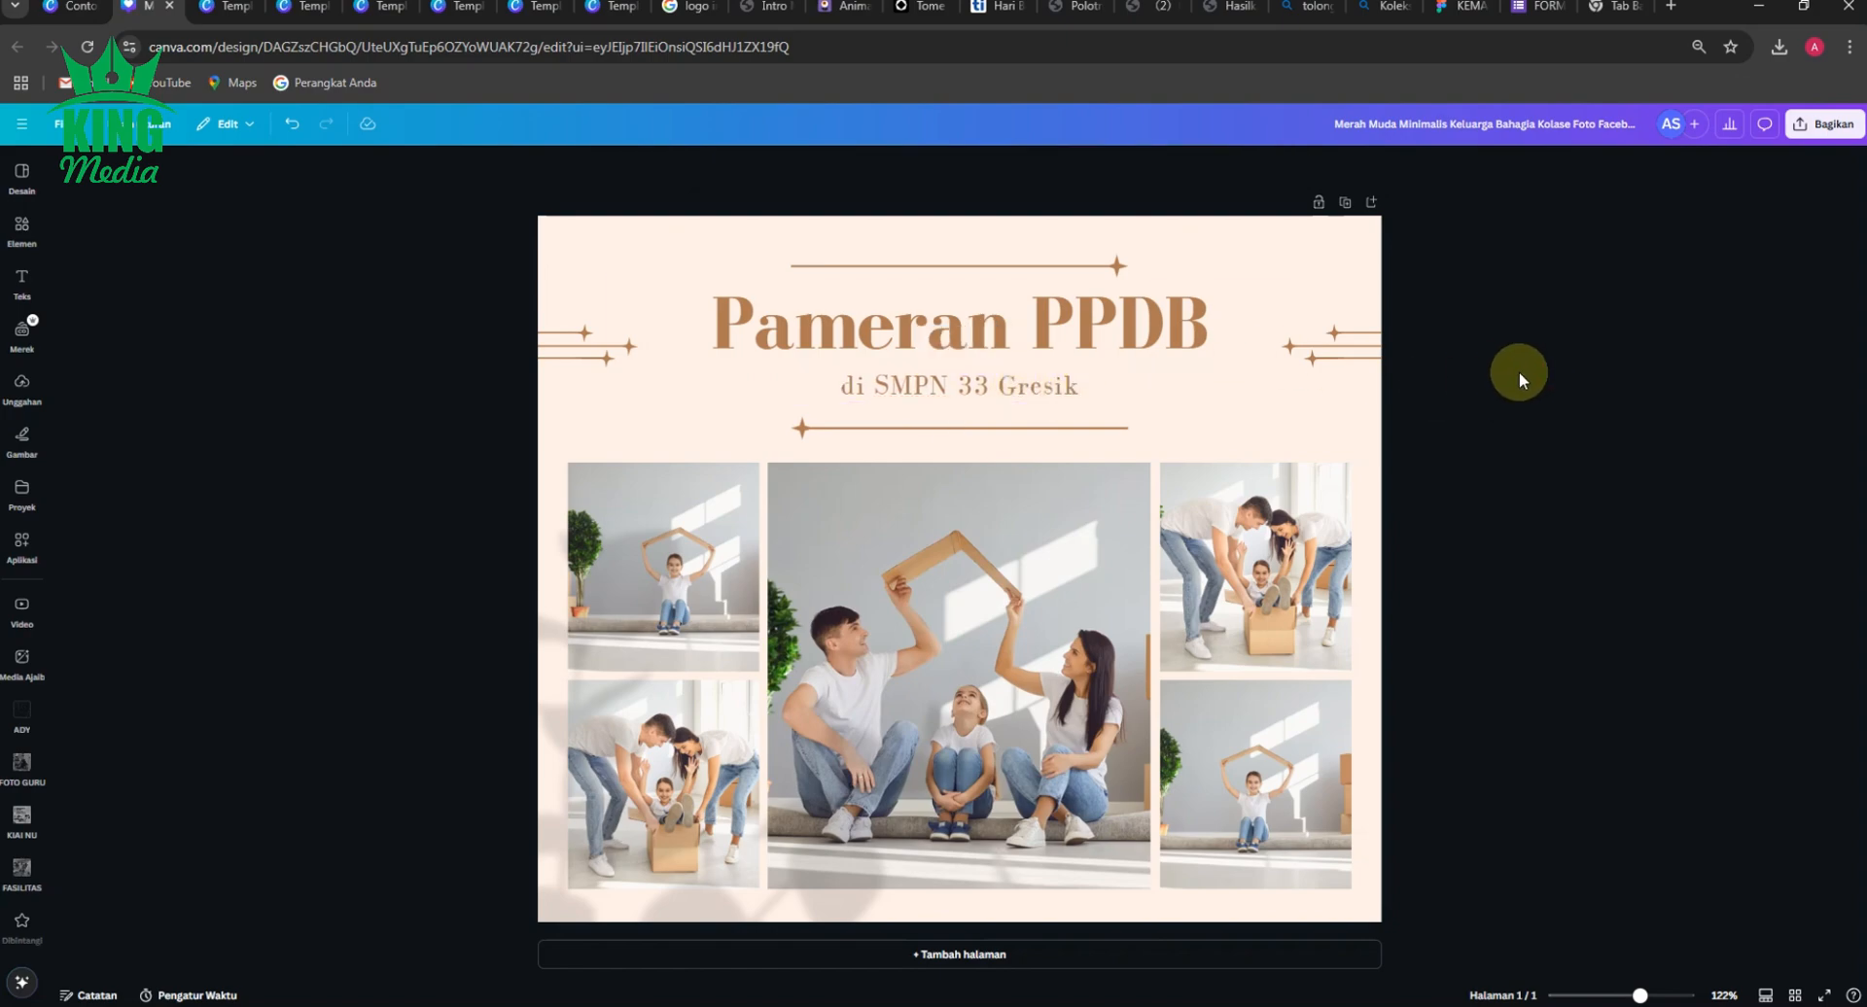
Send the leaf-shadow image that overlaps the photo grid backward so it sits behind the photos.
{"action": "left_click", "coordinate": [710, 536]}
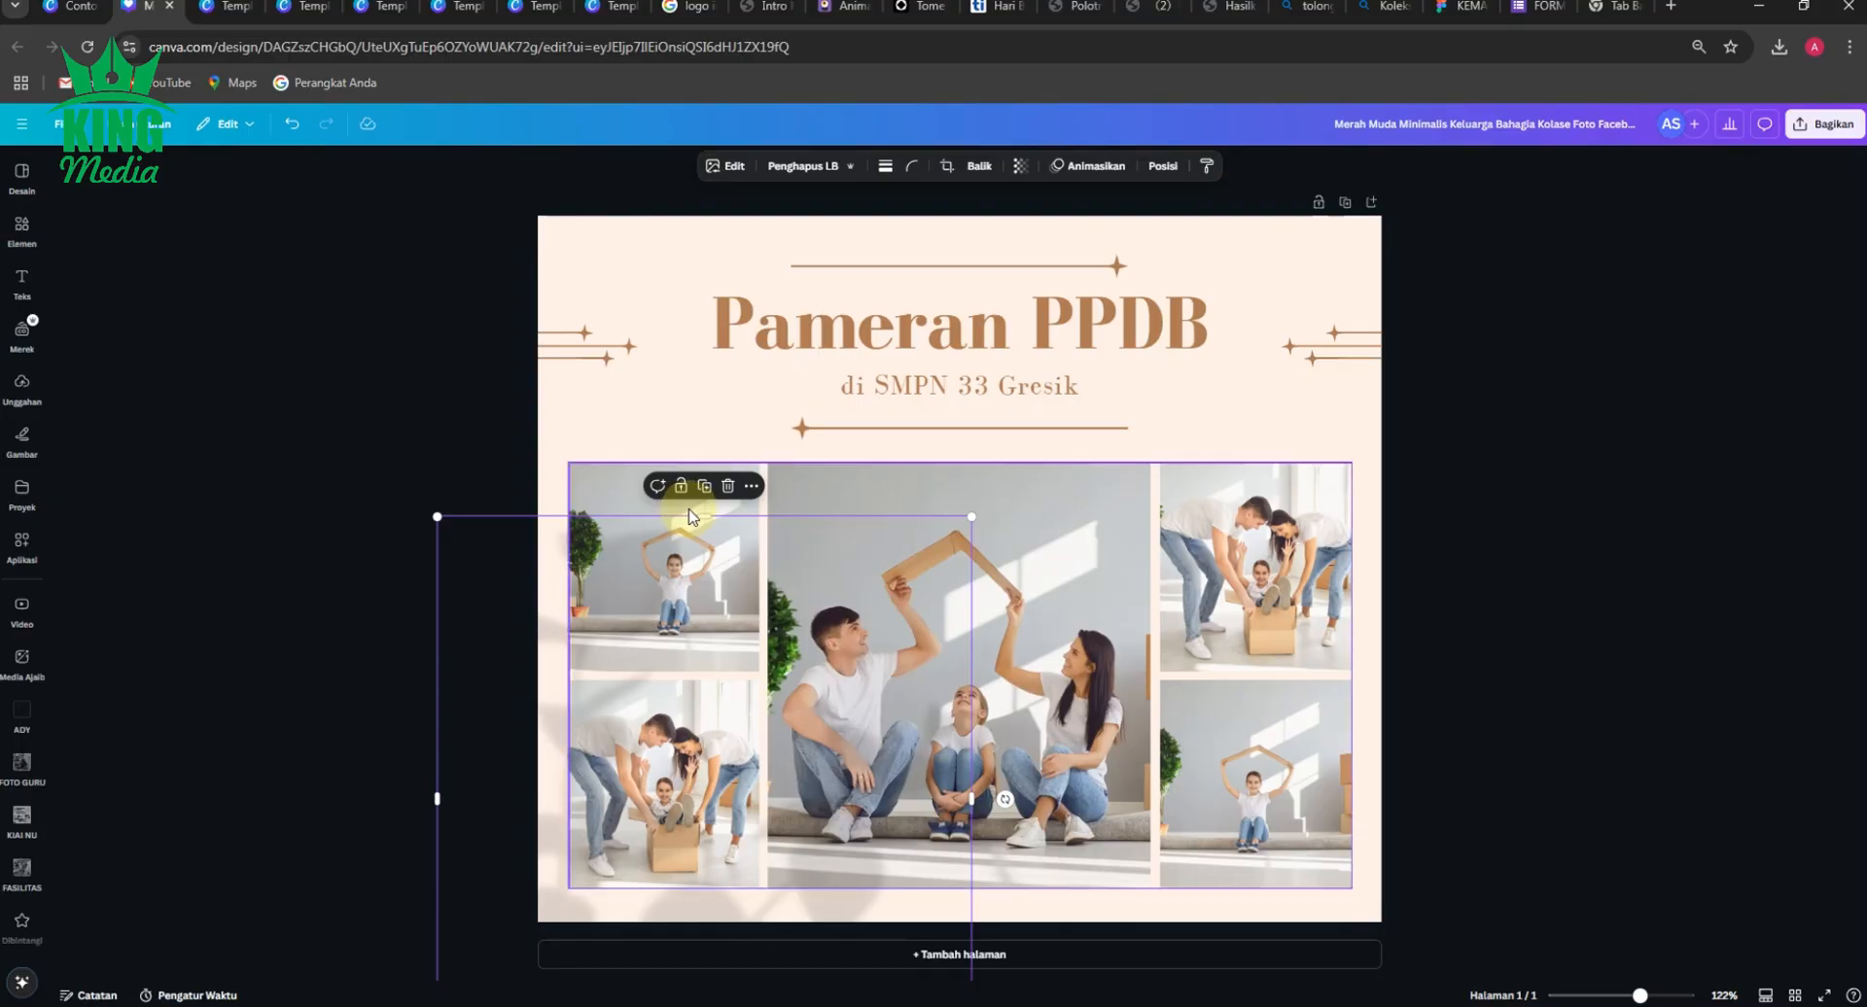
{"action": "left_click", "coordinate": [352, 512]}
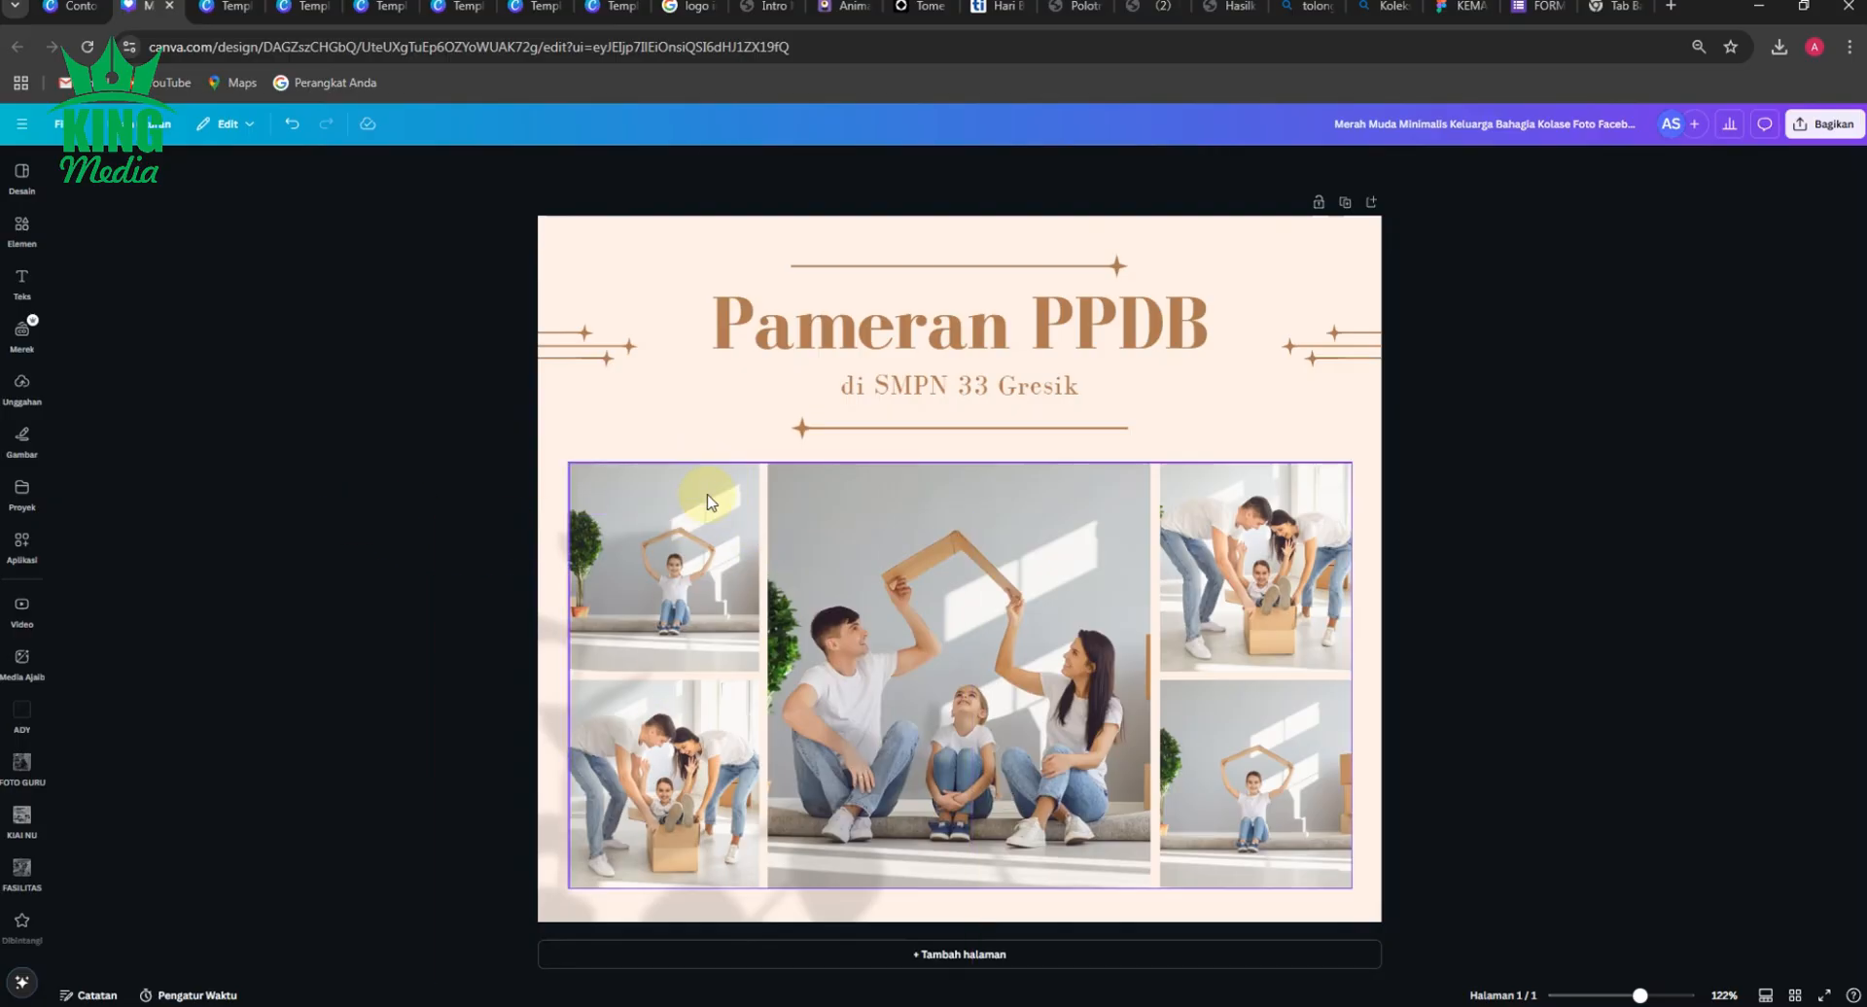
{"action": "left_click", "coordinate": [681, 718]}
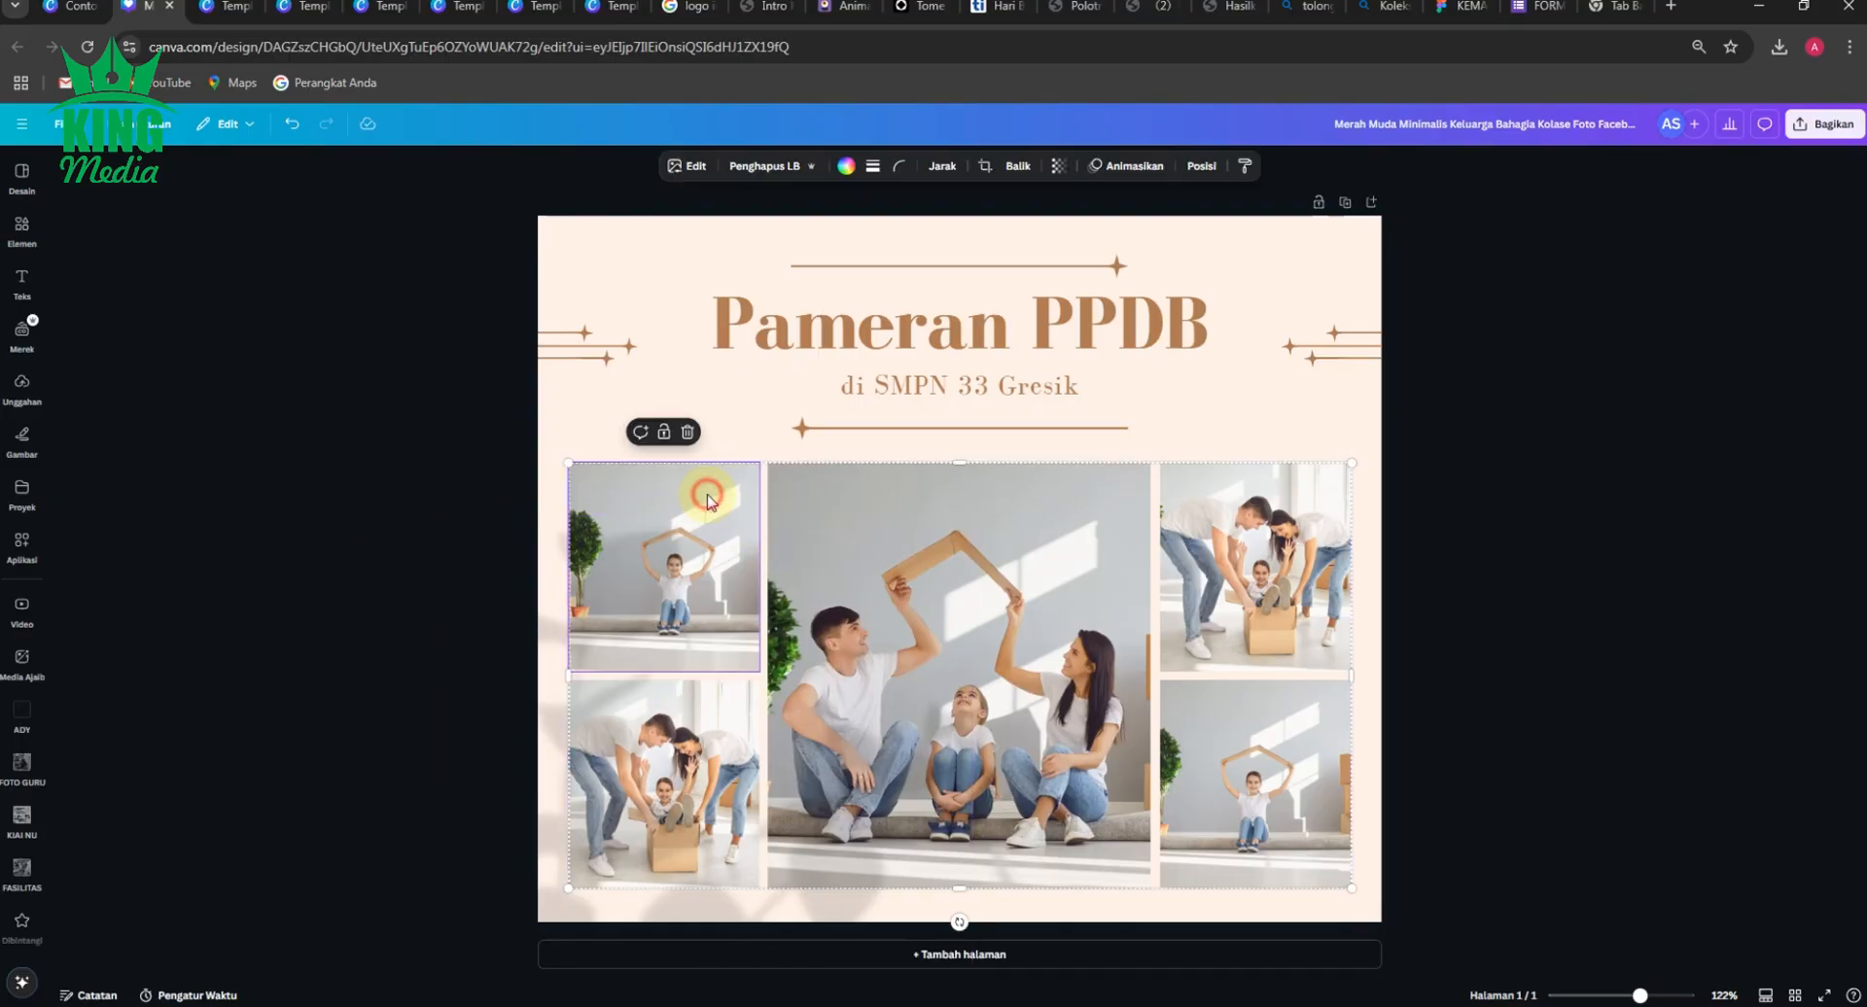
{"action": "left_click", "coordinate": [354, 519]}
{"action": "left_click", "coordinate": [648, 529]}
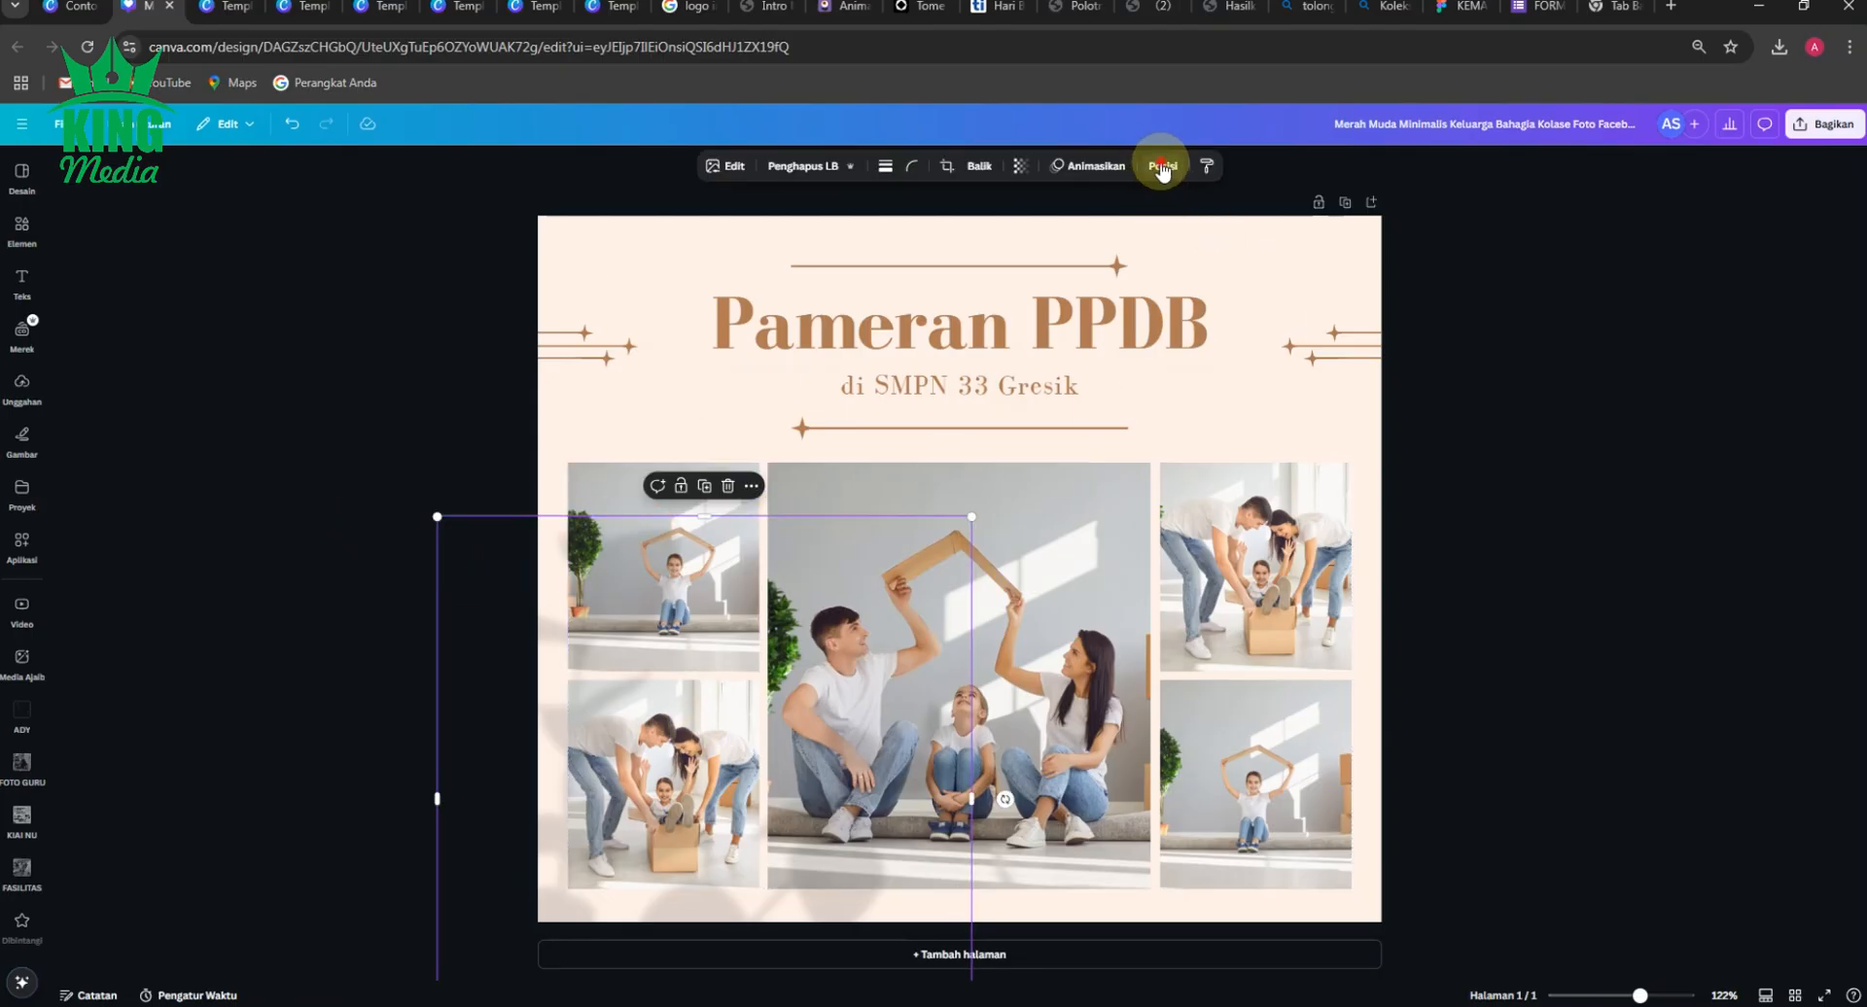
{"action": "left_click", "coordinate": [1162, 165]}
{"action": "left_click", "coordinate": [222, 245]}
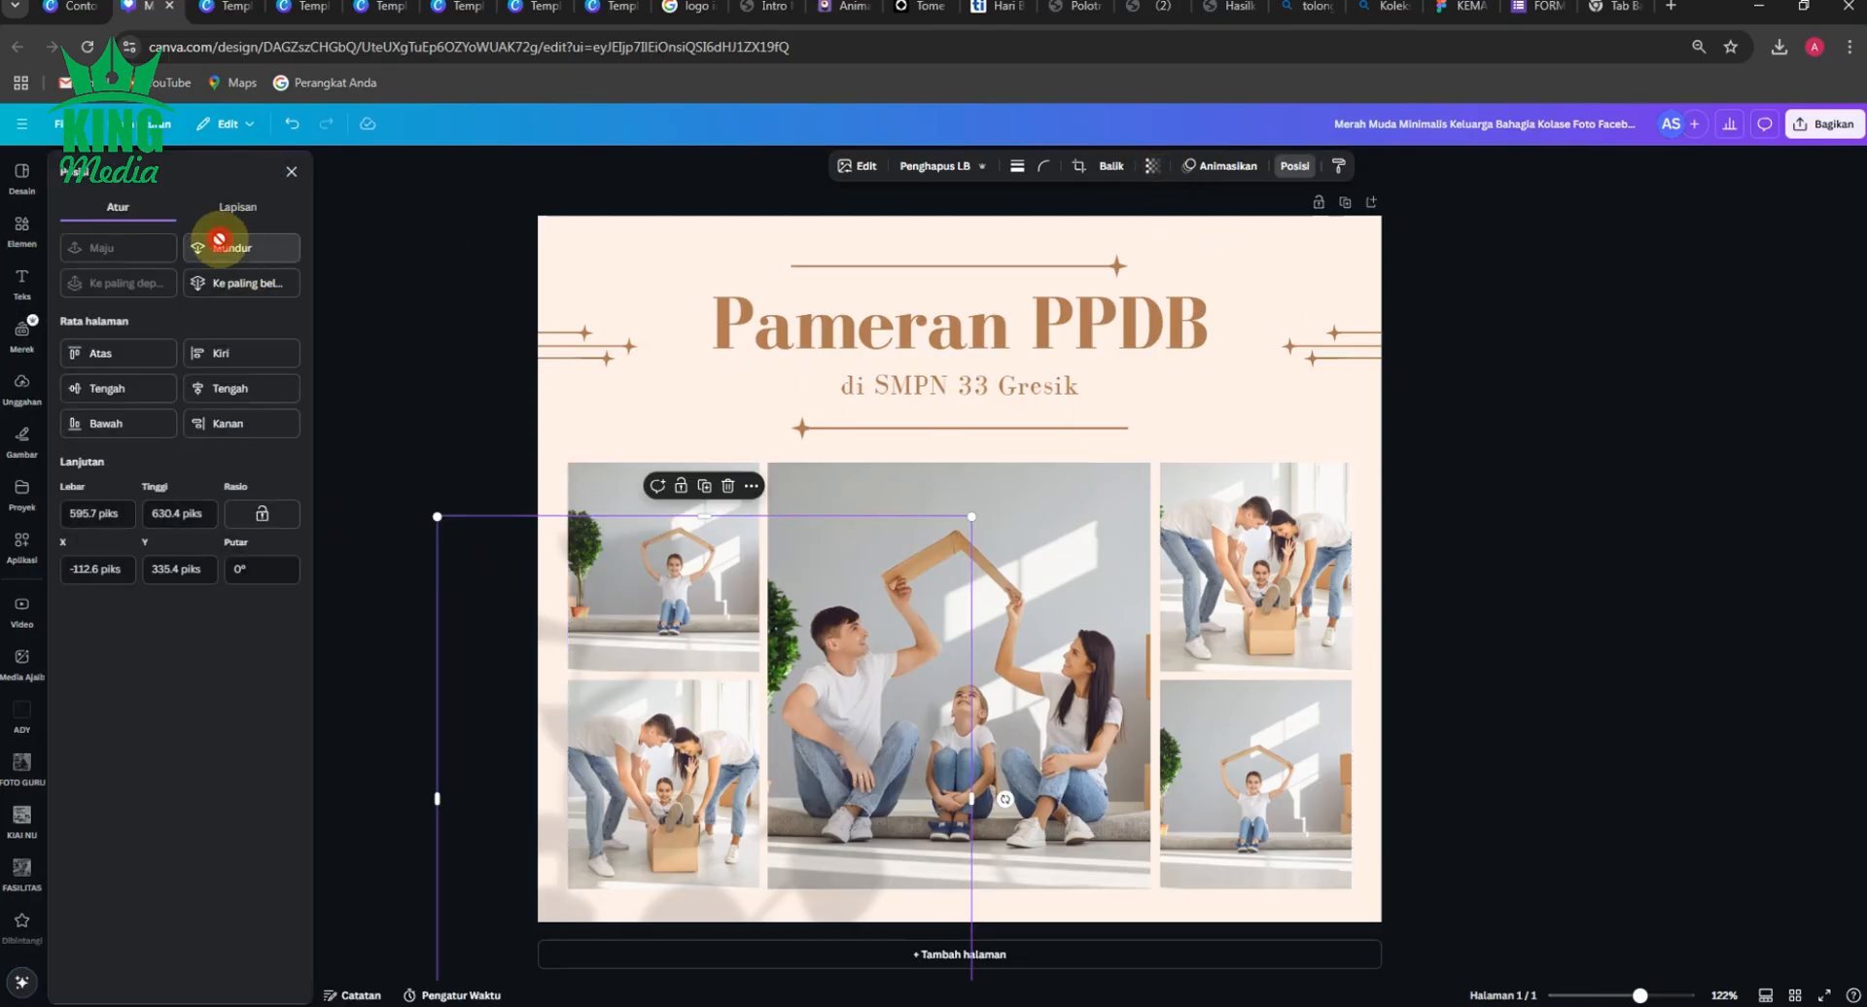
{"action": "left_click", "coordinate": [119, 246]}
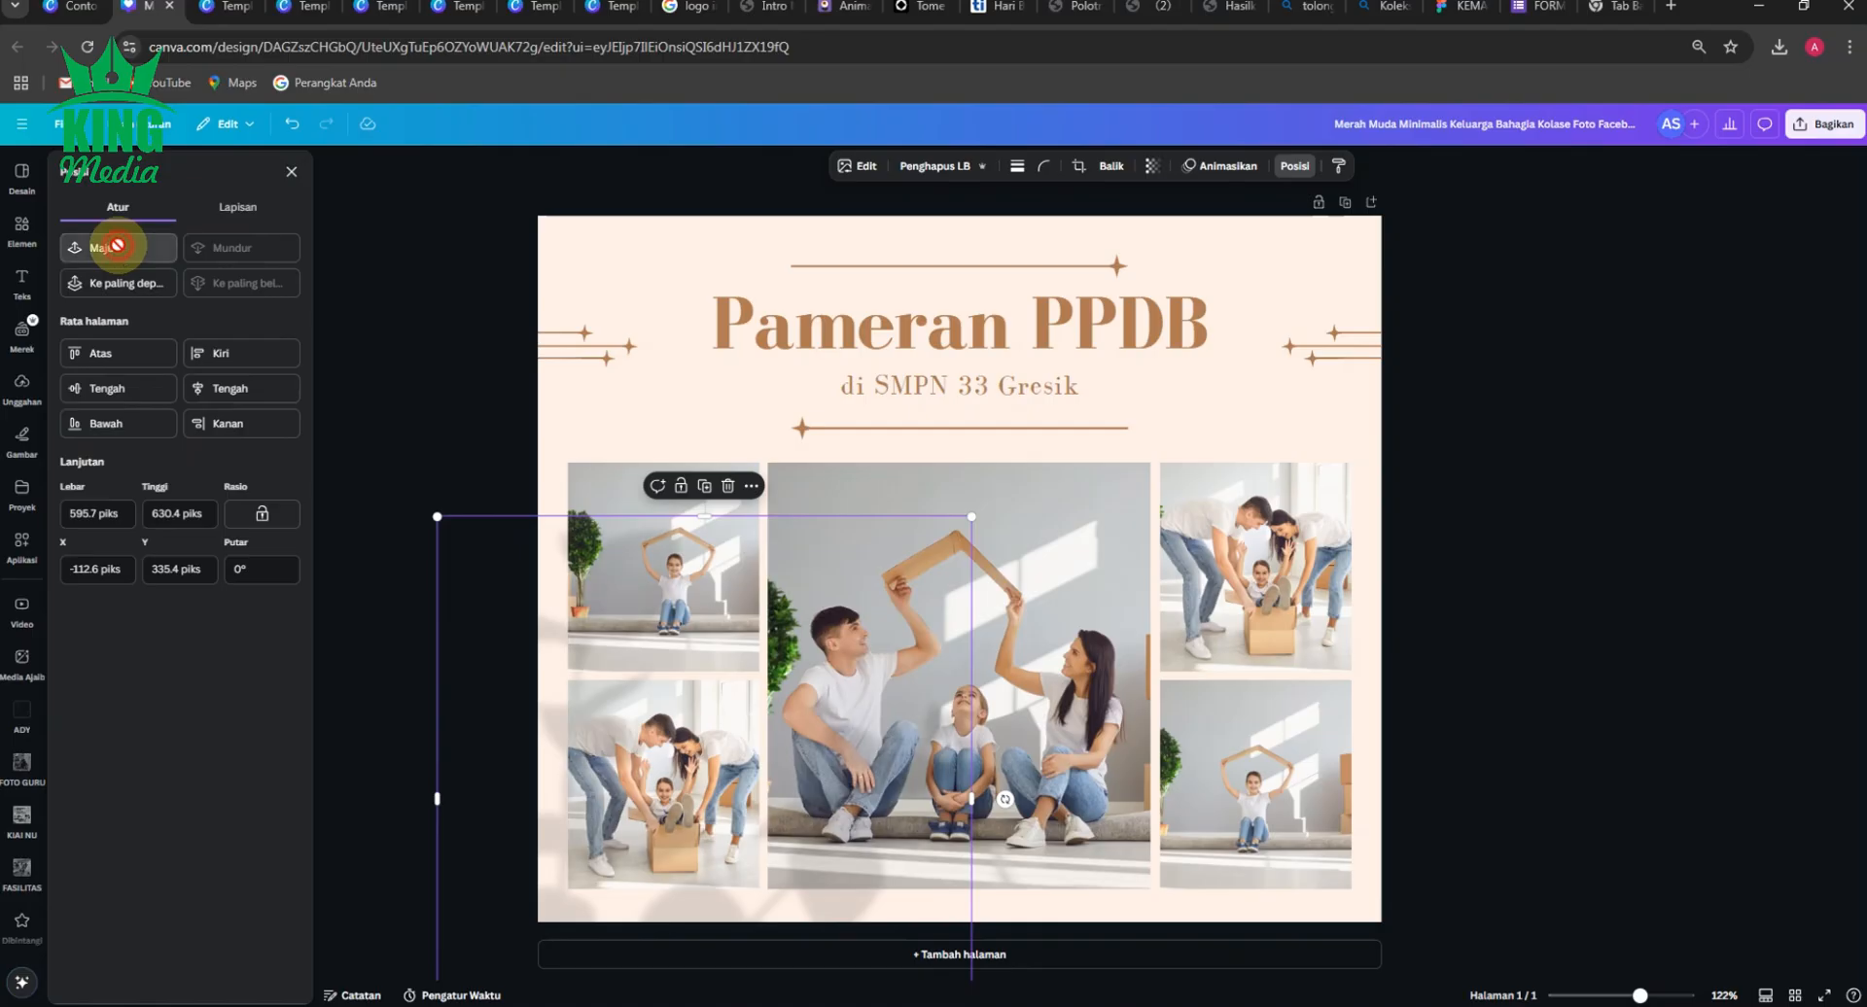
{"action": "left_click", "coordinate": [200, 240]}
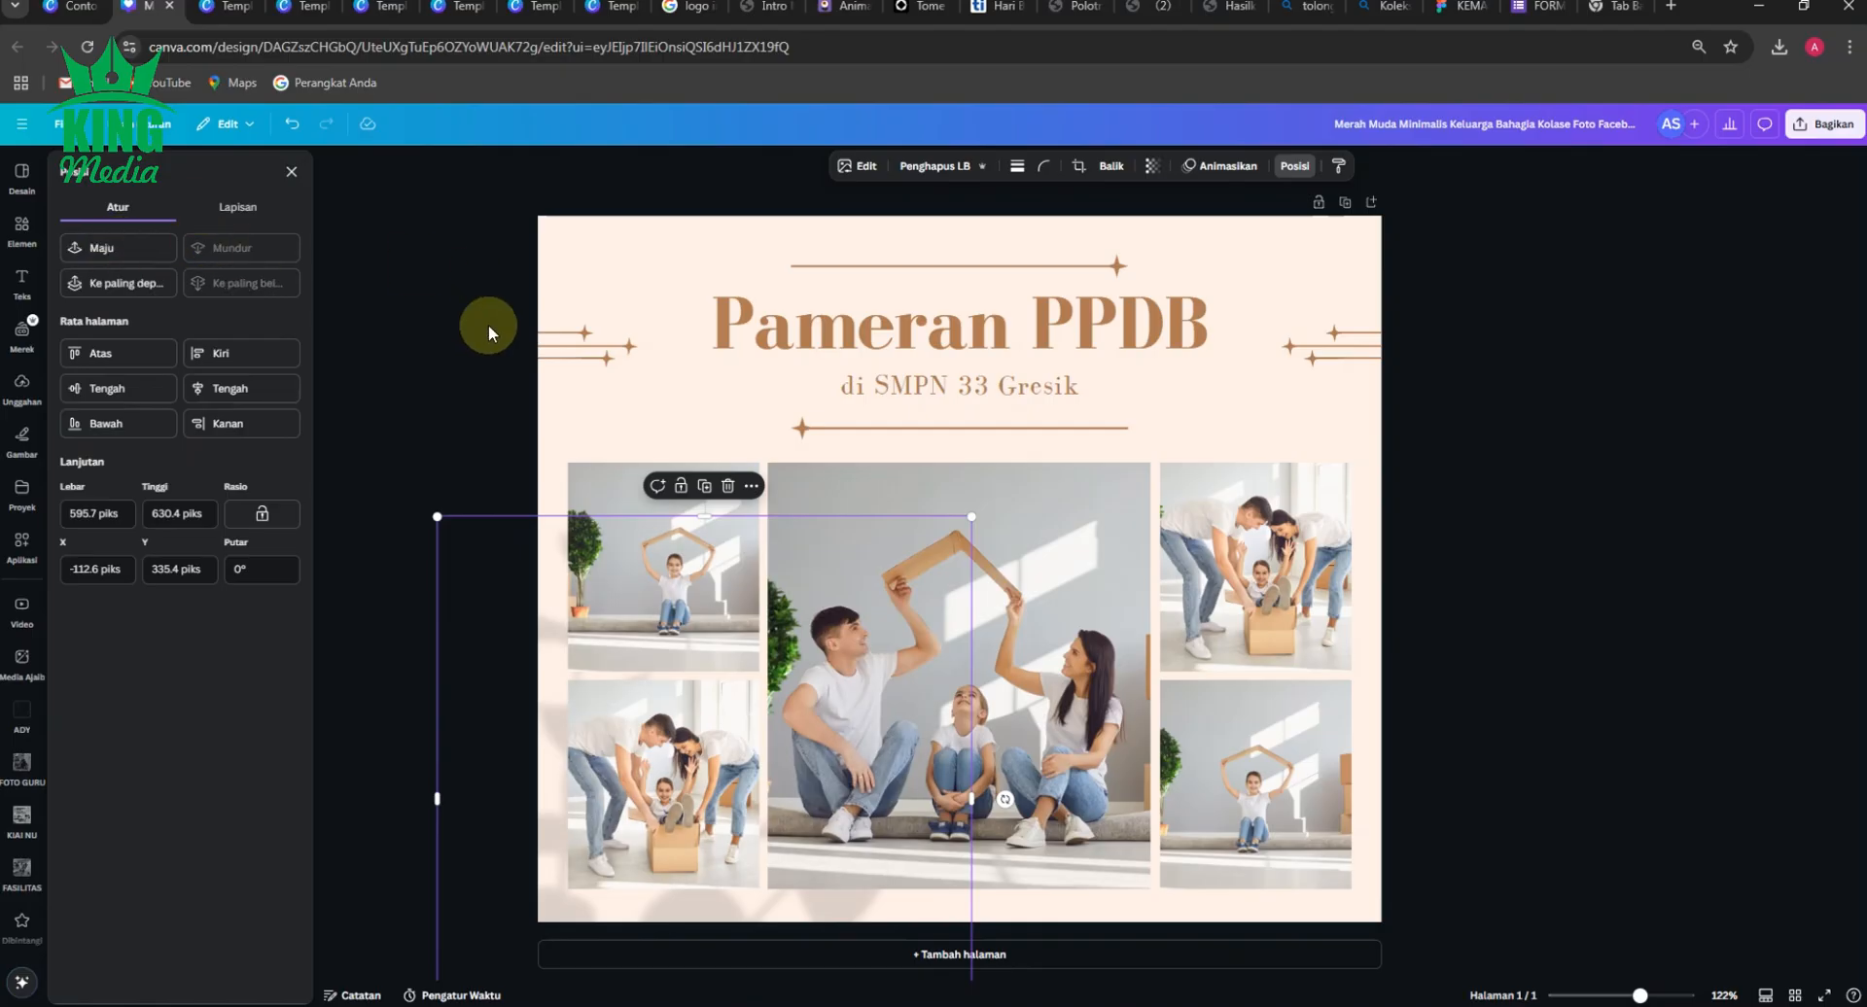
{"action": "left_click", "coordinate": [440, 409]}
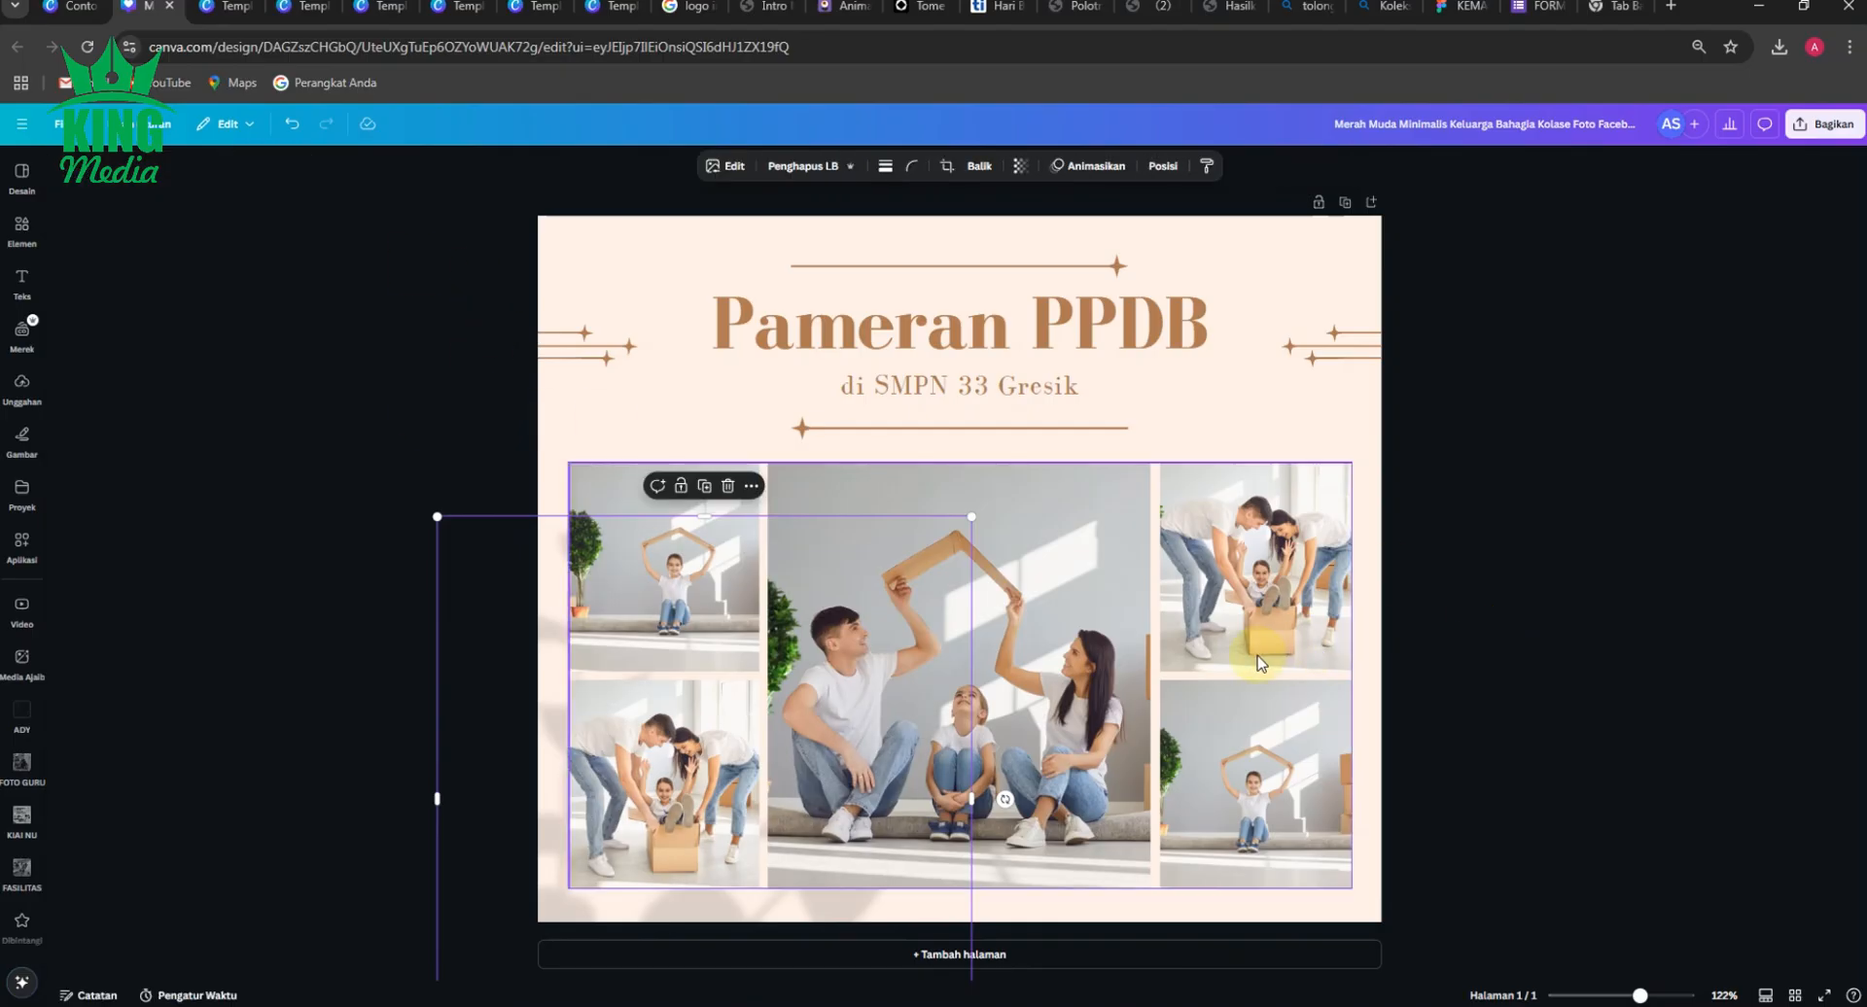
{"action": "left_click", "coordinate": [1388, 682]}
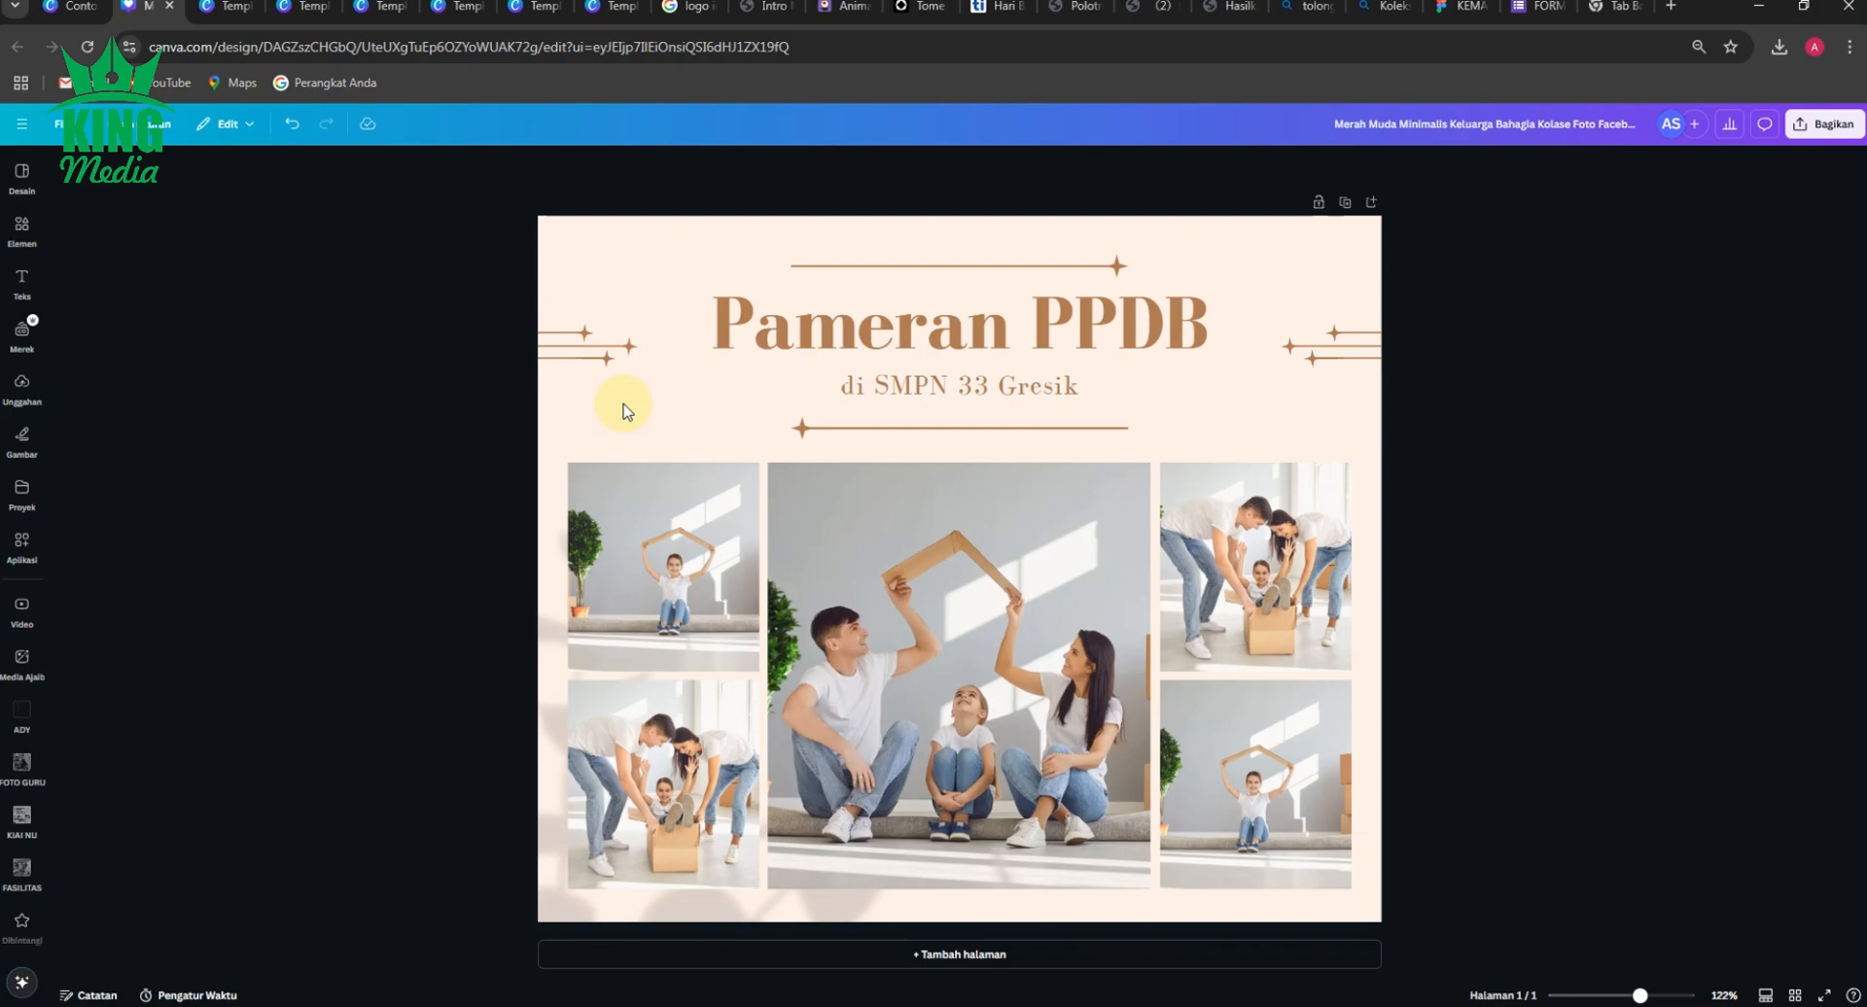
Delete the sample family photos from all five frames of the photo grid.
{"action": "left_click", "coordinate": [644, 547]}
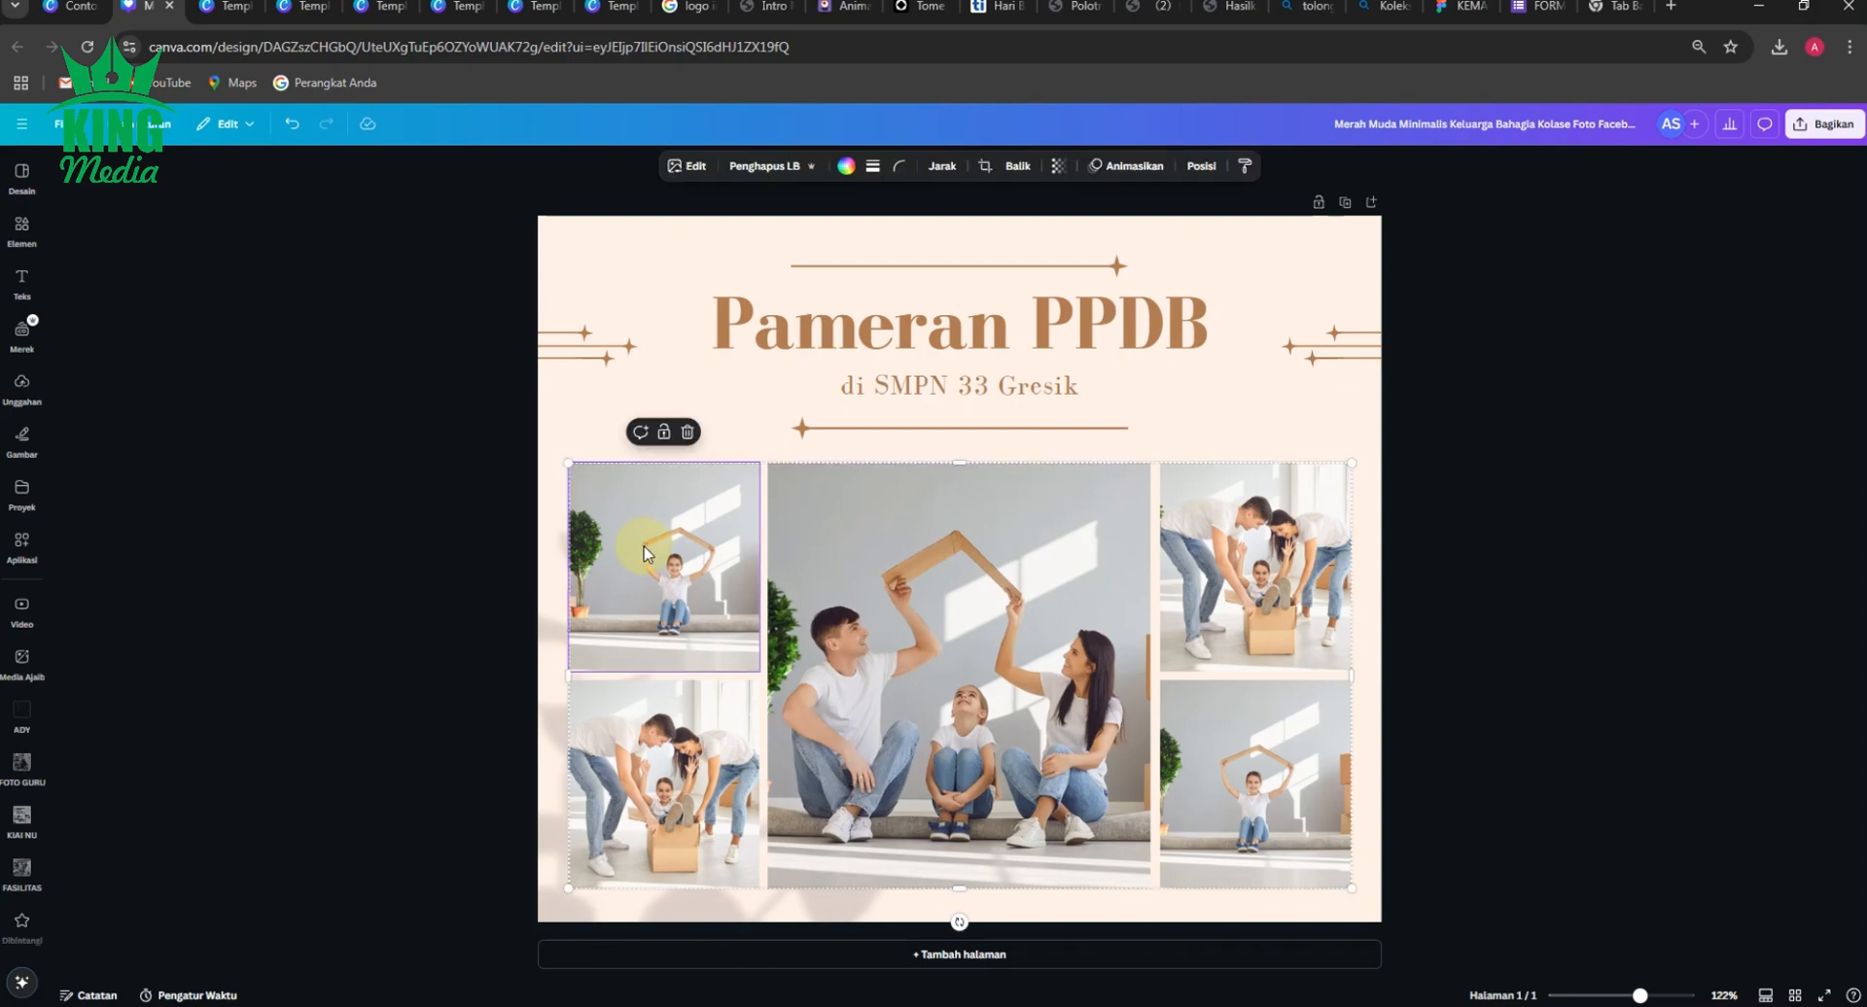
{"action": "left_click_drag", "start_coordinate": [643, 546], "coordinate": [649, 765]}
{"action": "left_click", "coordinate": [646, 760]}
{"action": "key", "text": "Delete"}
{"action": "left_click", "coordinate": [874, 741]}
{"action": "key", "text": "Delete"}
{"action": "left_click", "coordinate": [1267, 614]}
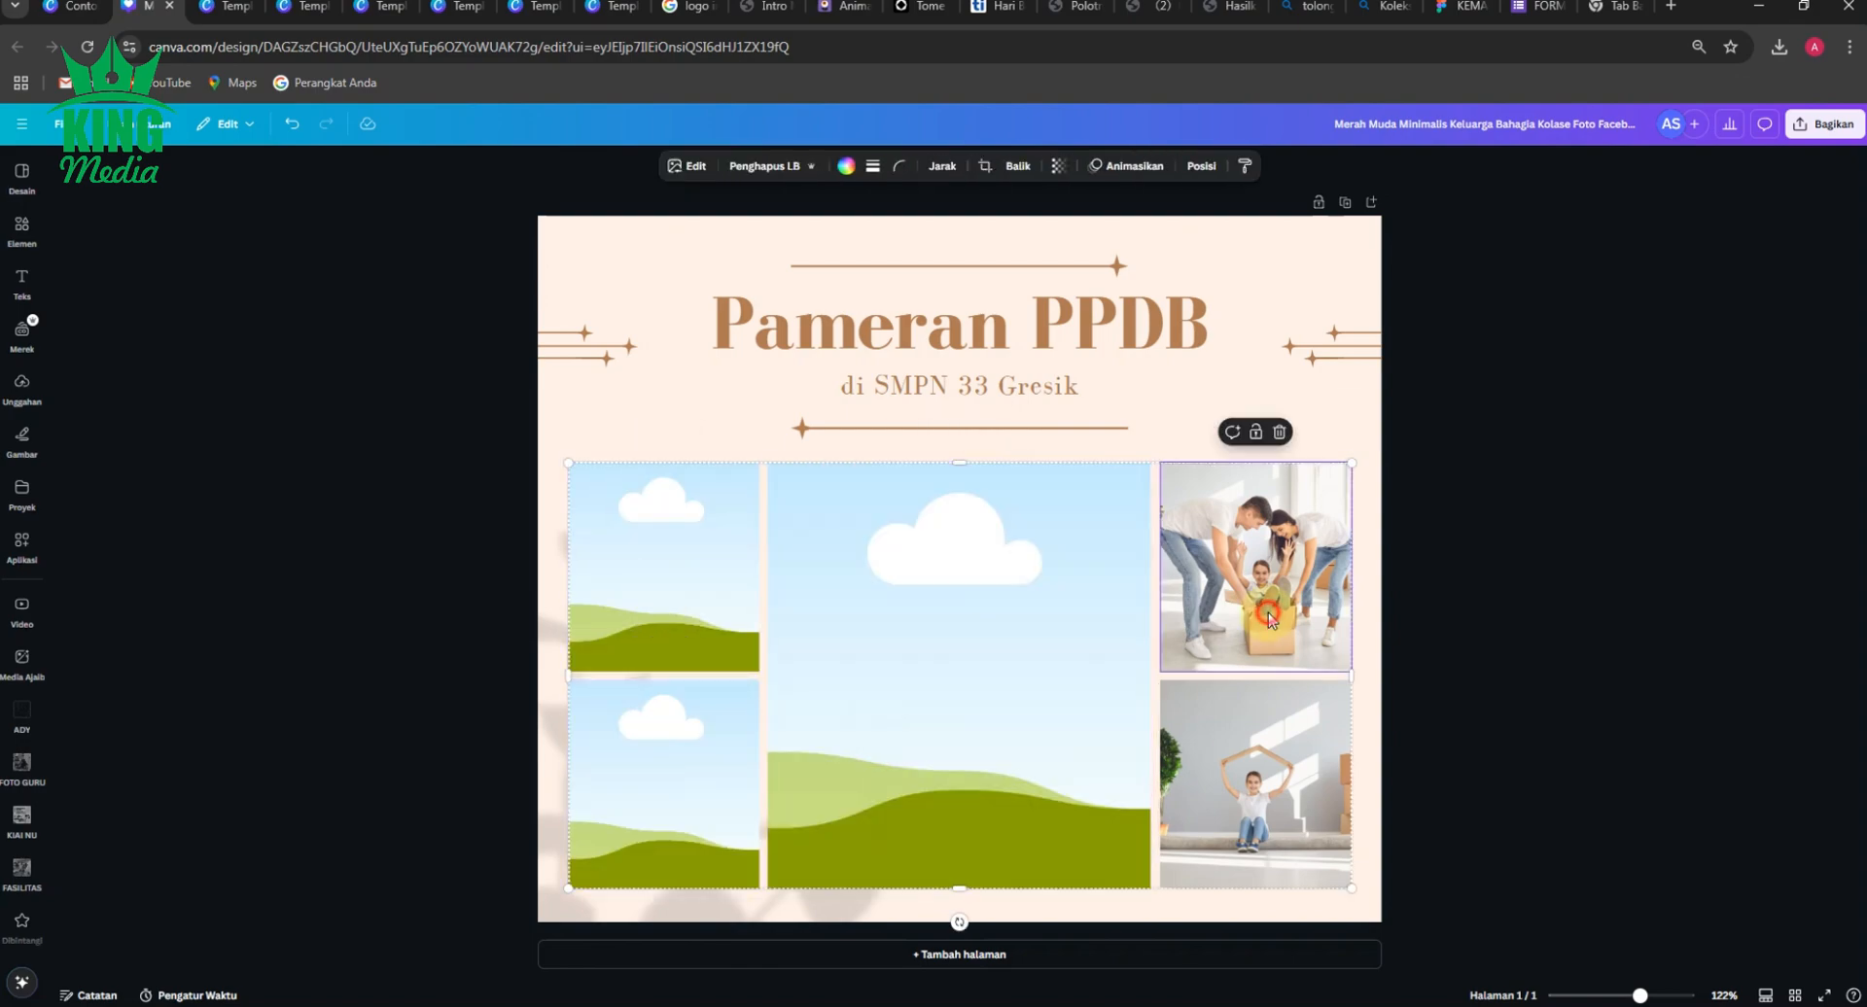
{"action": "key", "text": "Delete"}
{"action": "left_click", "coordinate": [1277, 773]}
{"action": "key", "text": "Delete"}
{"action": "left_click", "coordinate": [1500, 729]}
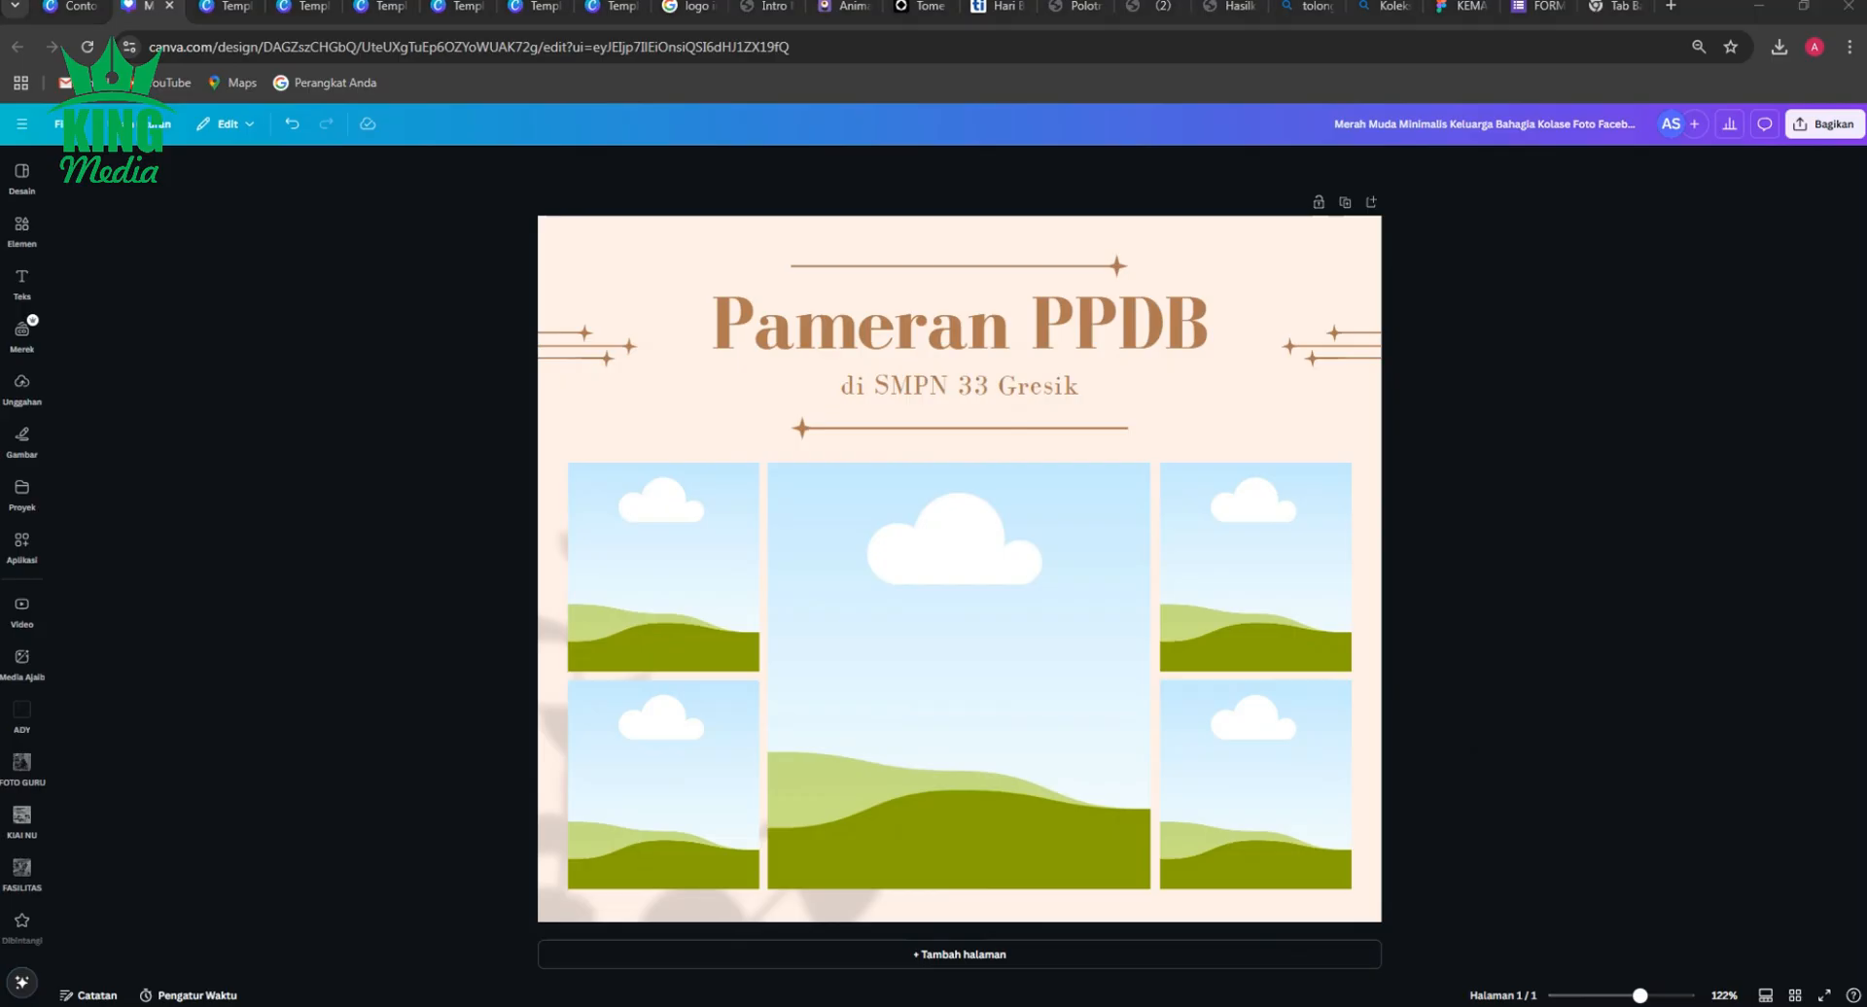
Add the group photo of the exhibition stand from the computer, place it in the large centre frame and adjust its crop.
{"action": "left_click_drag", "start_coordinate": [827, 563], "coordinate": [1363, 532]}
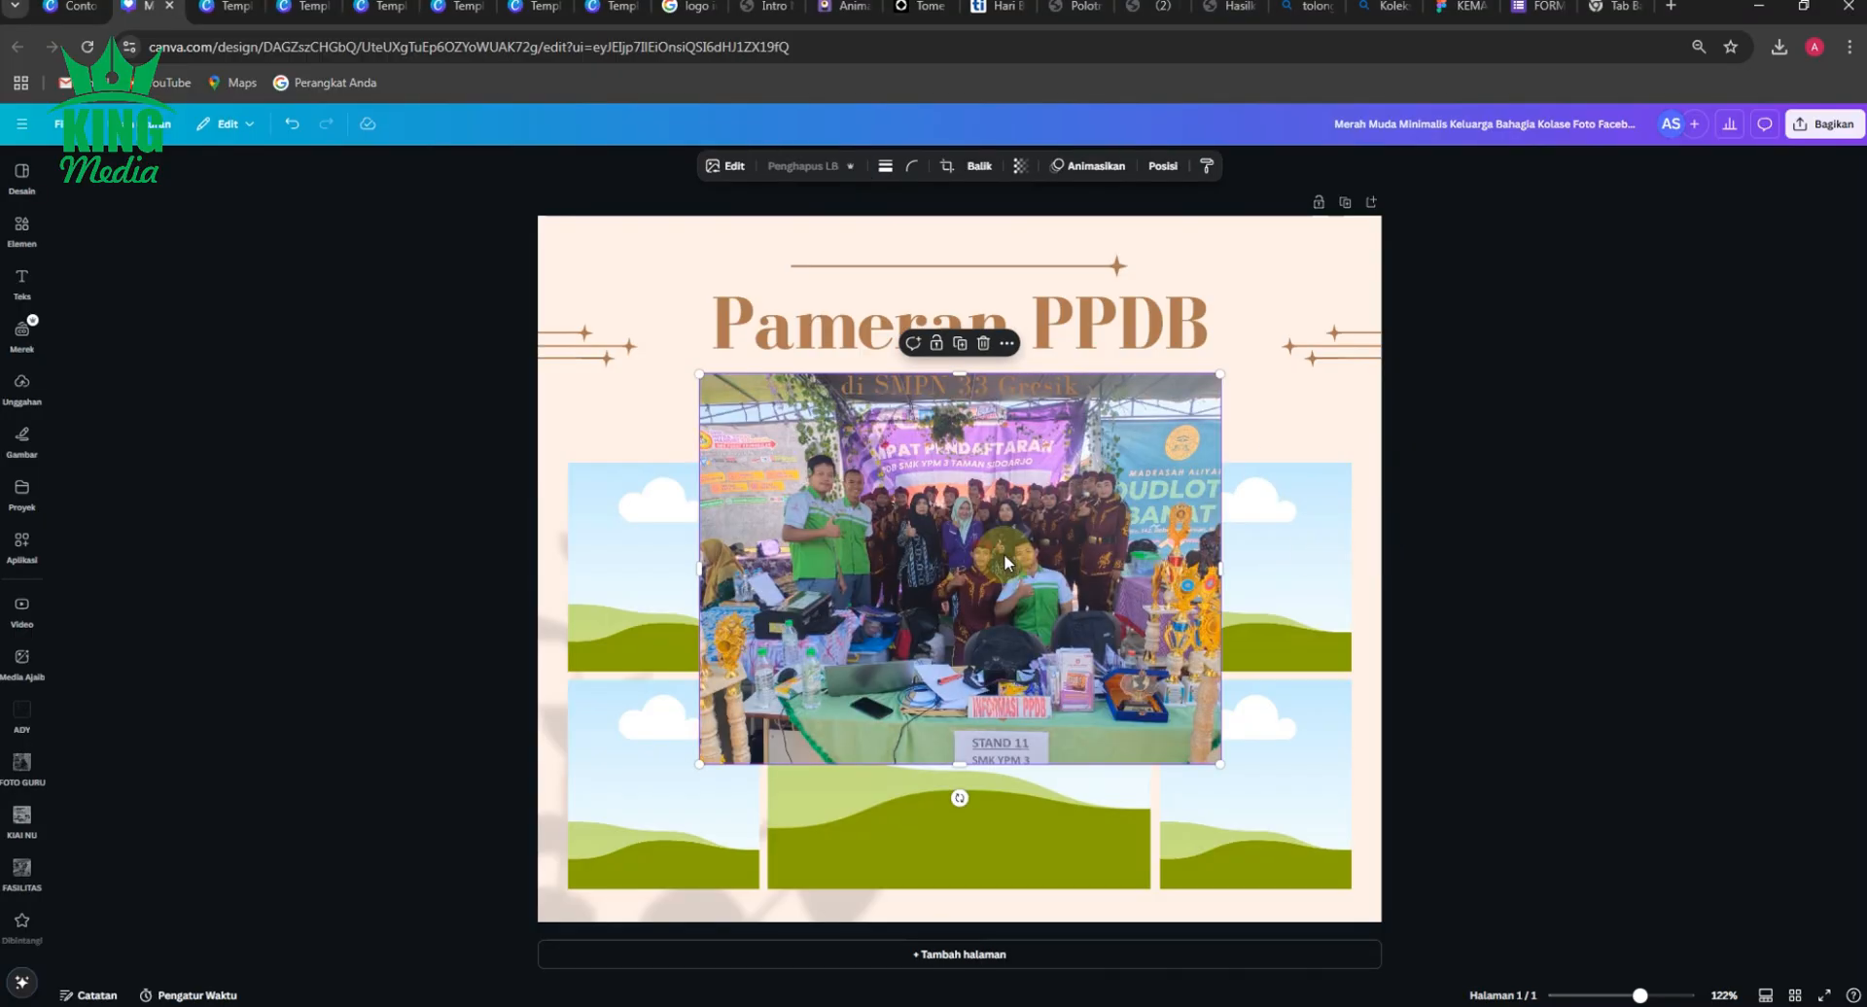
{"action": "left_click_drag", "start_coordinate": [1002, 553], "coordinate": [974, 658]}
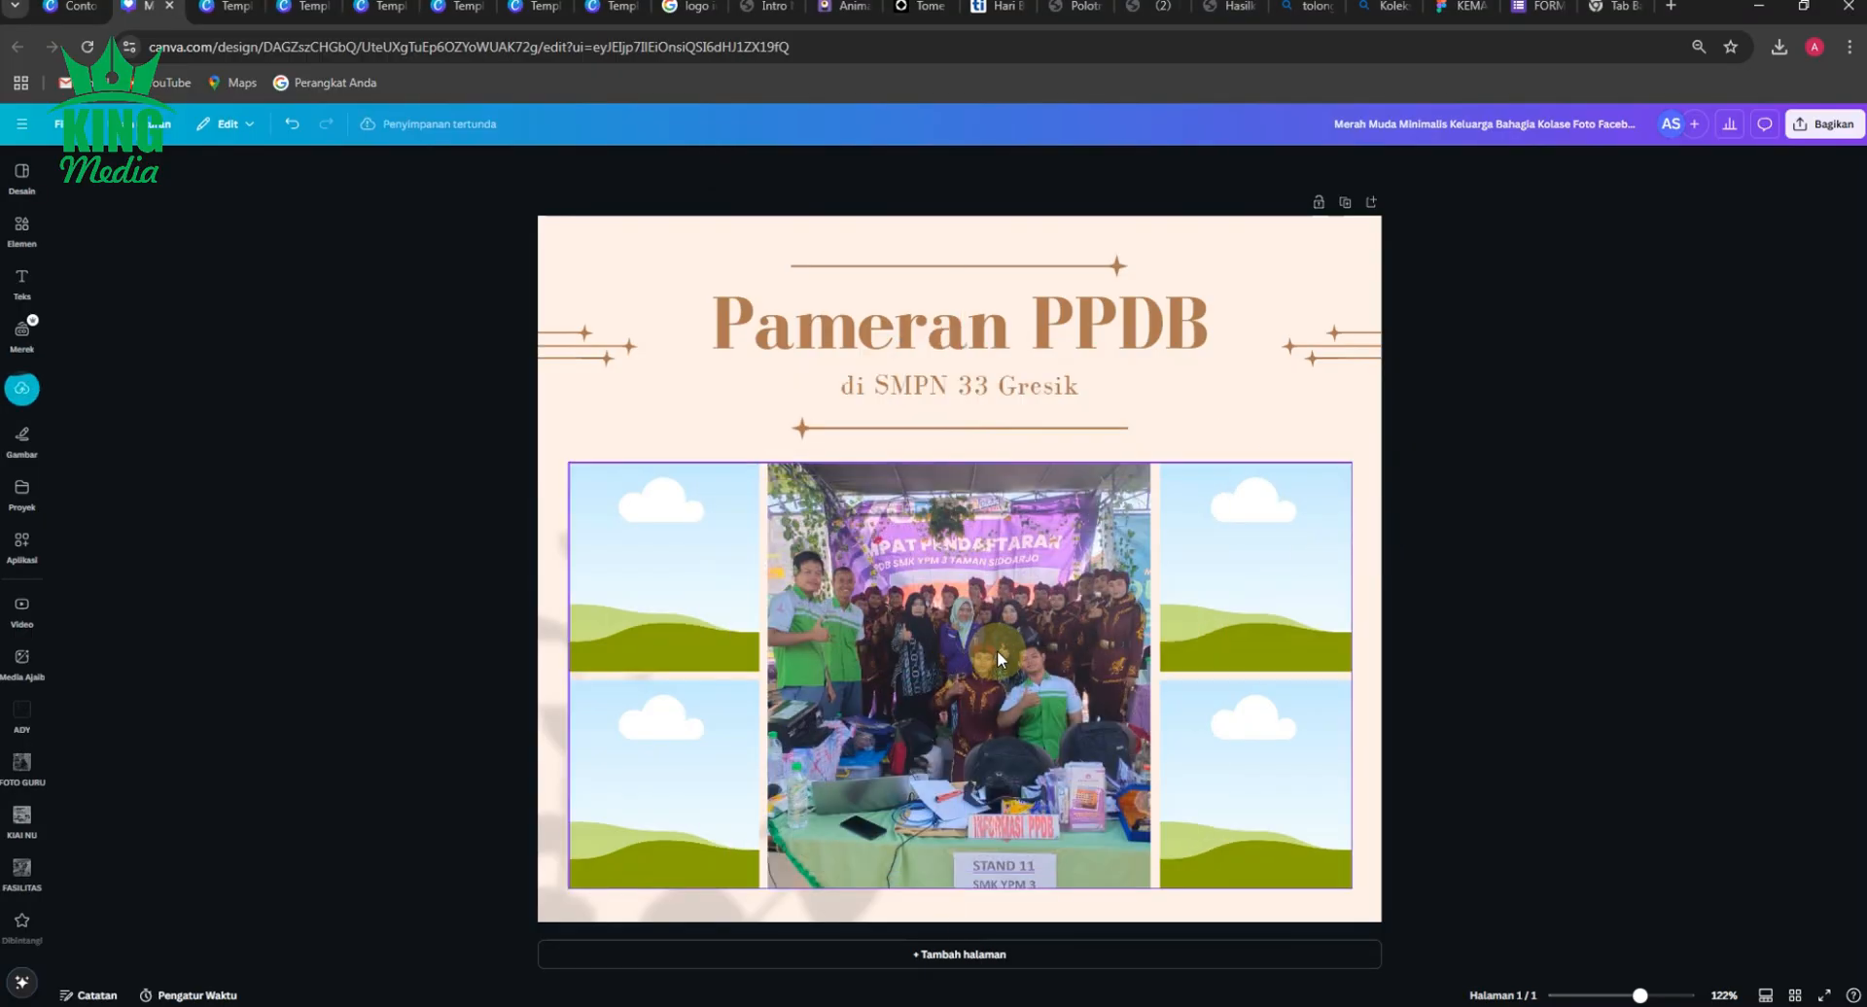
{"action": "double_click", "coordinate": [995, 650]}
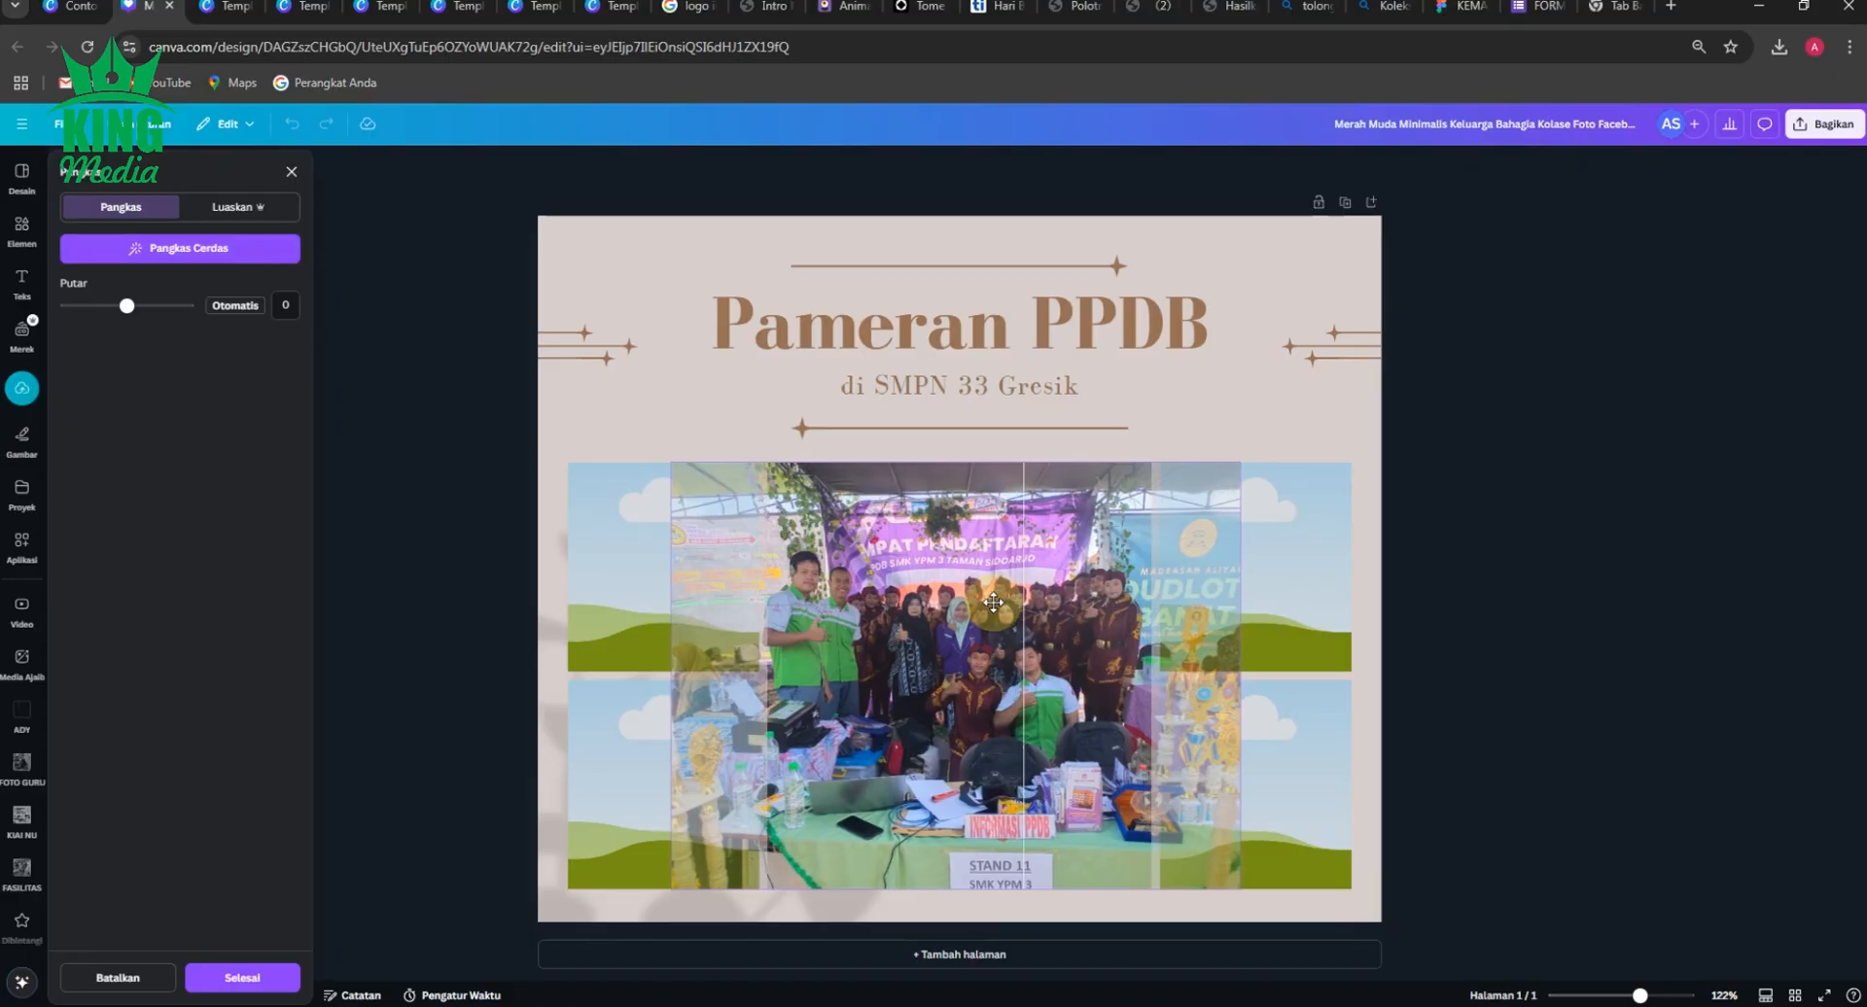
{"action": "left_click", "coordinate": [1527, 671]}
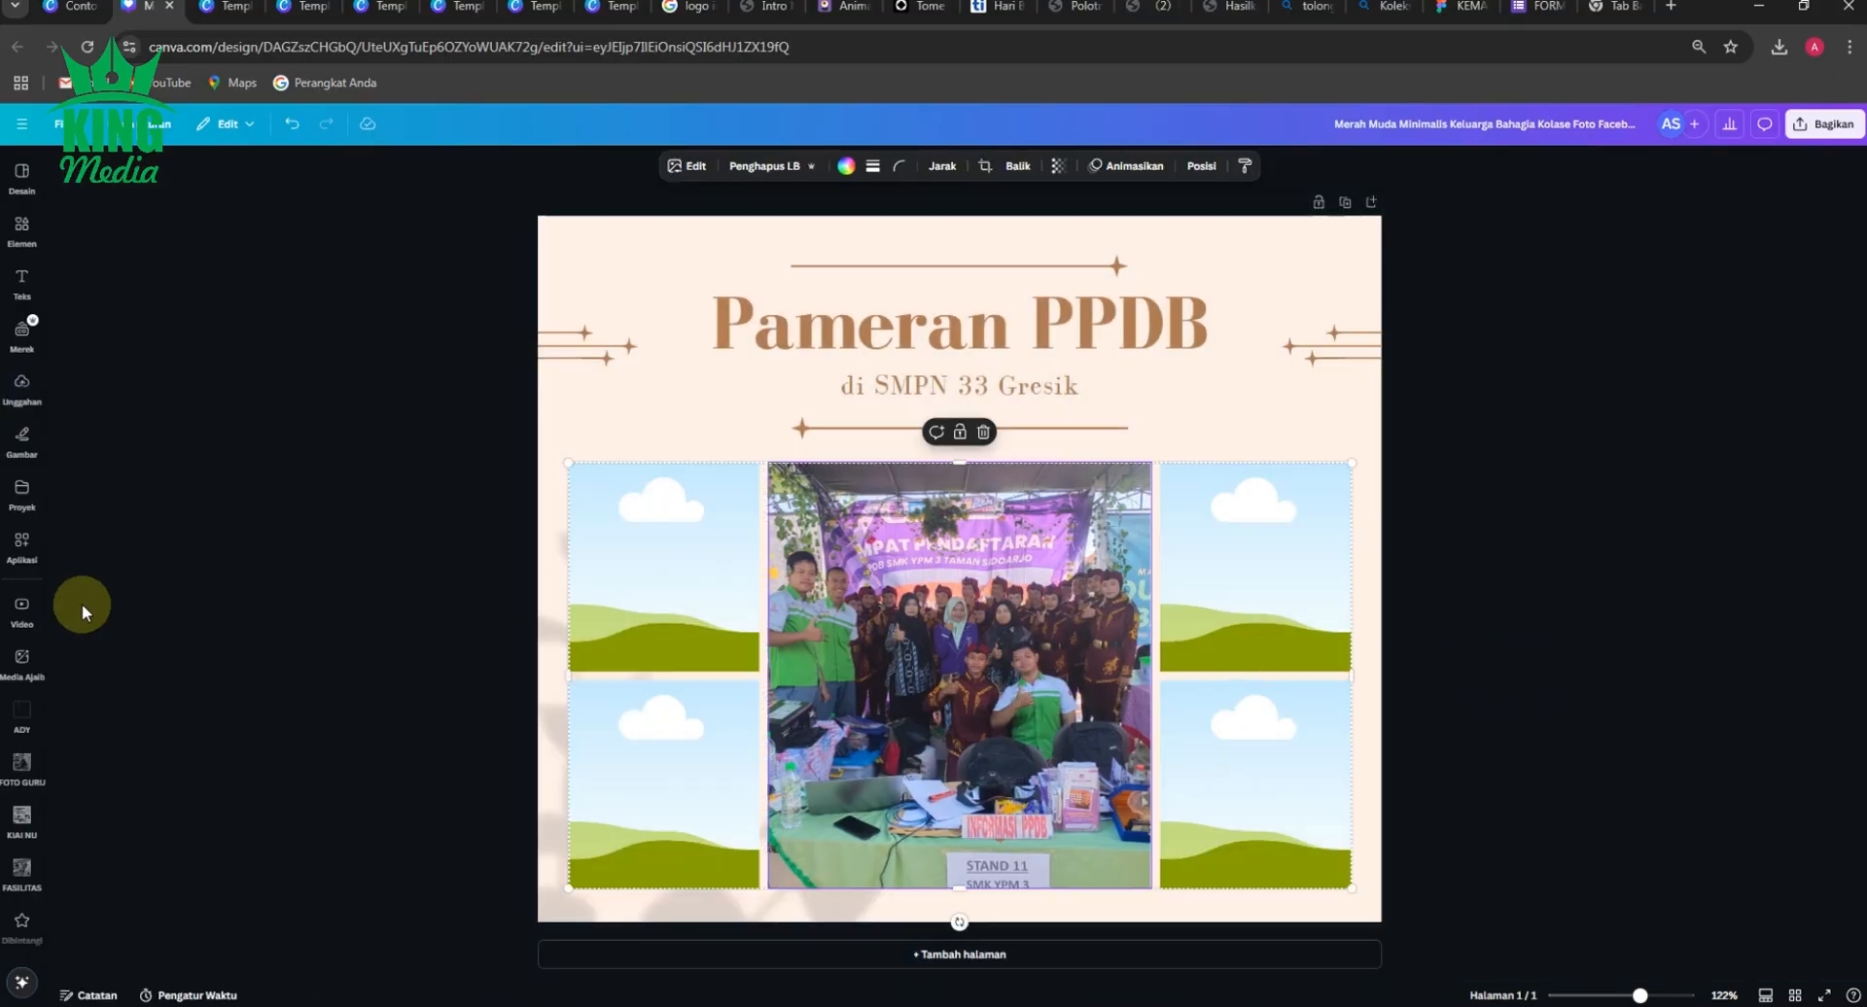
{"action": "left_click", "coordinate": [21, 604]}
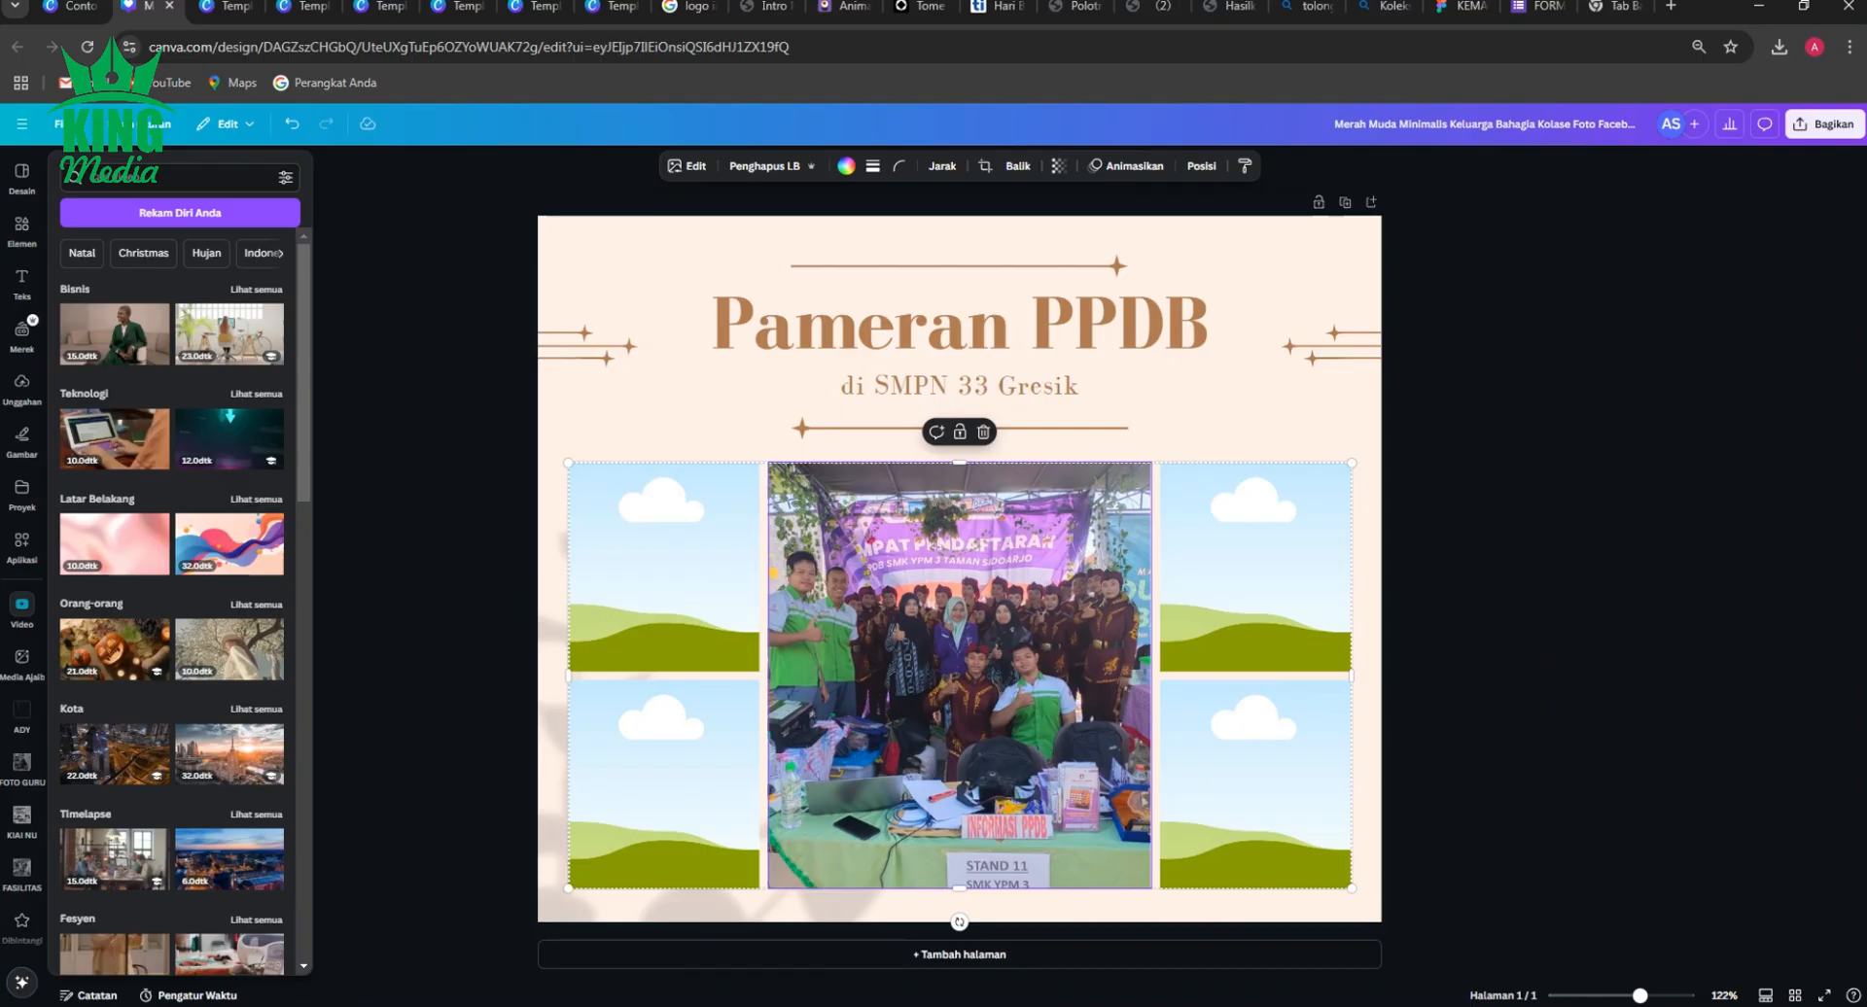
{"action": "left_click", "coordinate": [437, 421]}
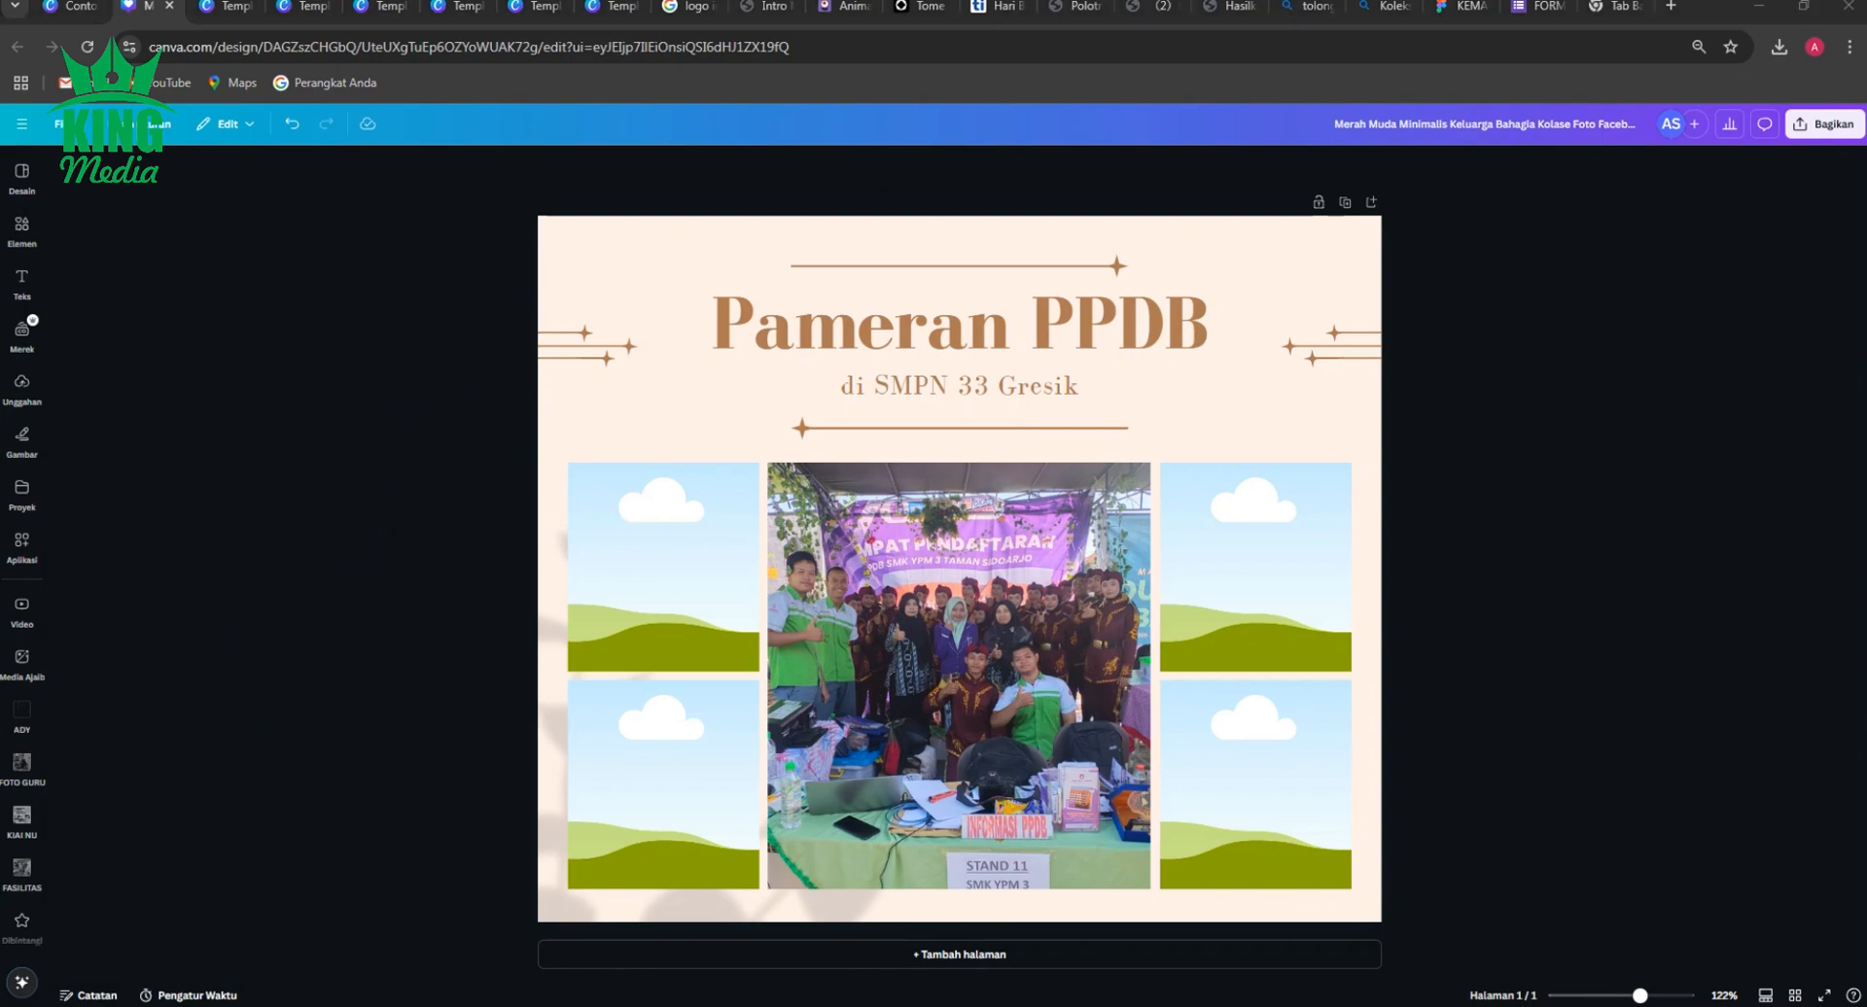
Add the four remaining event photos from the computer and fill the four small side frames with them.
{"action": "left_click_drag", "start_coordinate": [1215, 573], "coordinate": [405, 508]}
{"action": "left_click_drag", "start_coordinate": [907, 449], "coordinate": [1375, 437]}
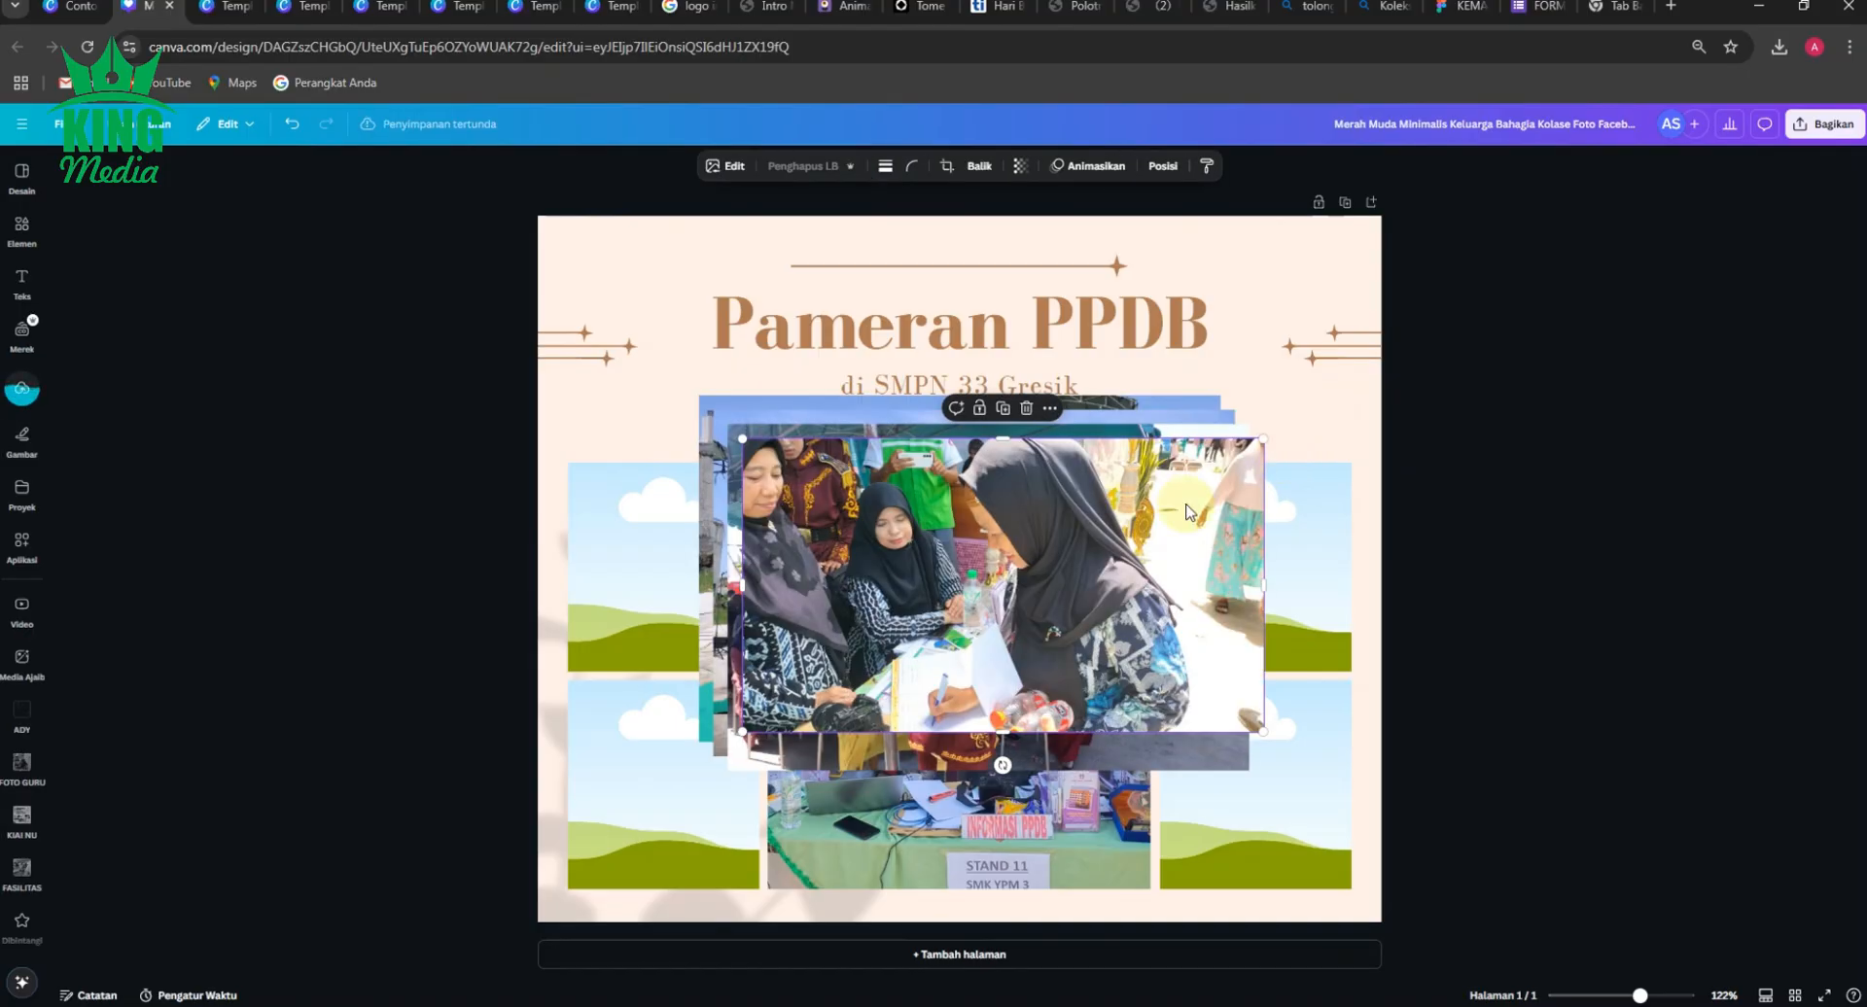
{"action": "left_click_drag", "start_coordinate": [941, 554], "coordinate": [648, 544]}
{"action": "left_click_drag", "start_coordinate": [934, 632], "coordinate": [660, 766]}
{"action": "left_click_drag", "start_coordinate": [963, 557], "coordinate": [1264, 566]}
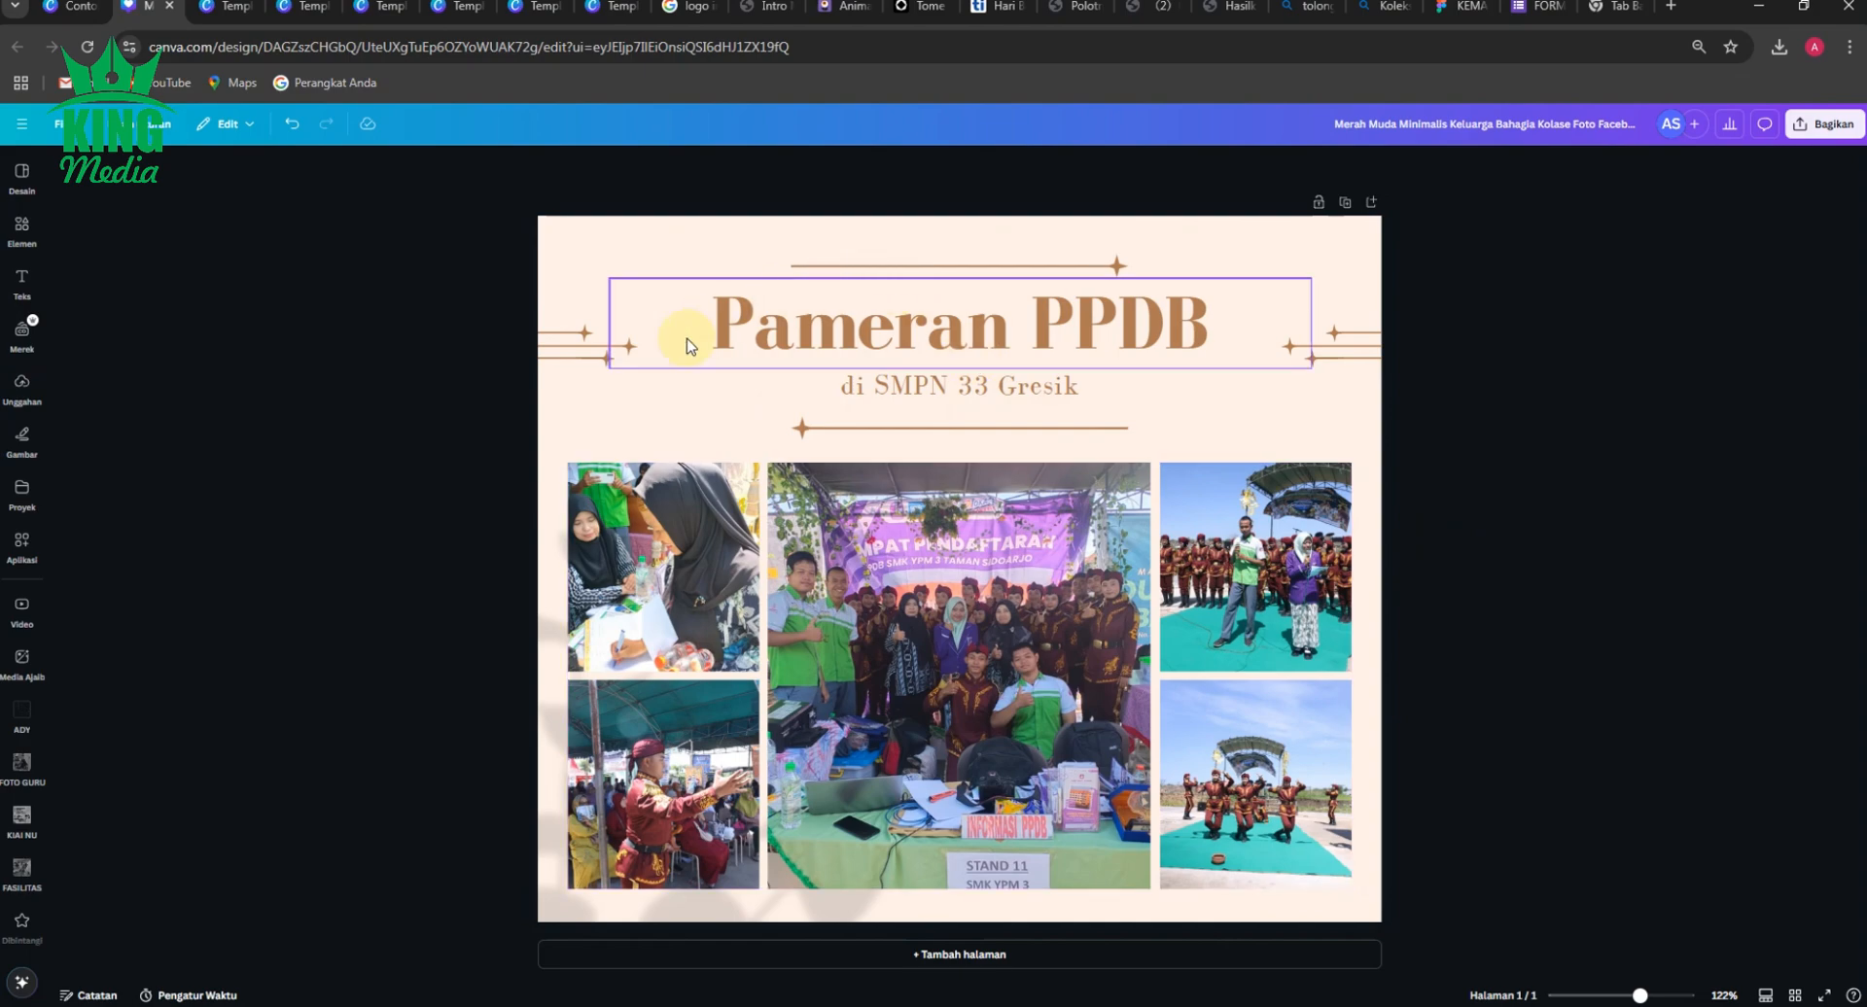
Try light grey for the page background, undo the colour trials and set the background to white.
{"action": "left_click", "coordinate": [597, 418]}
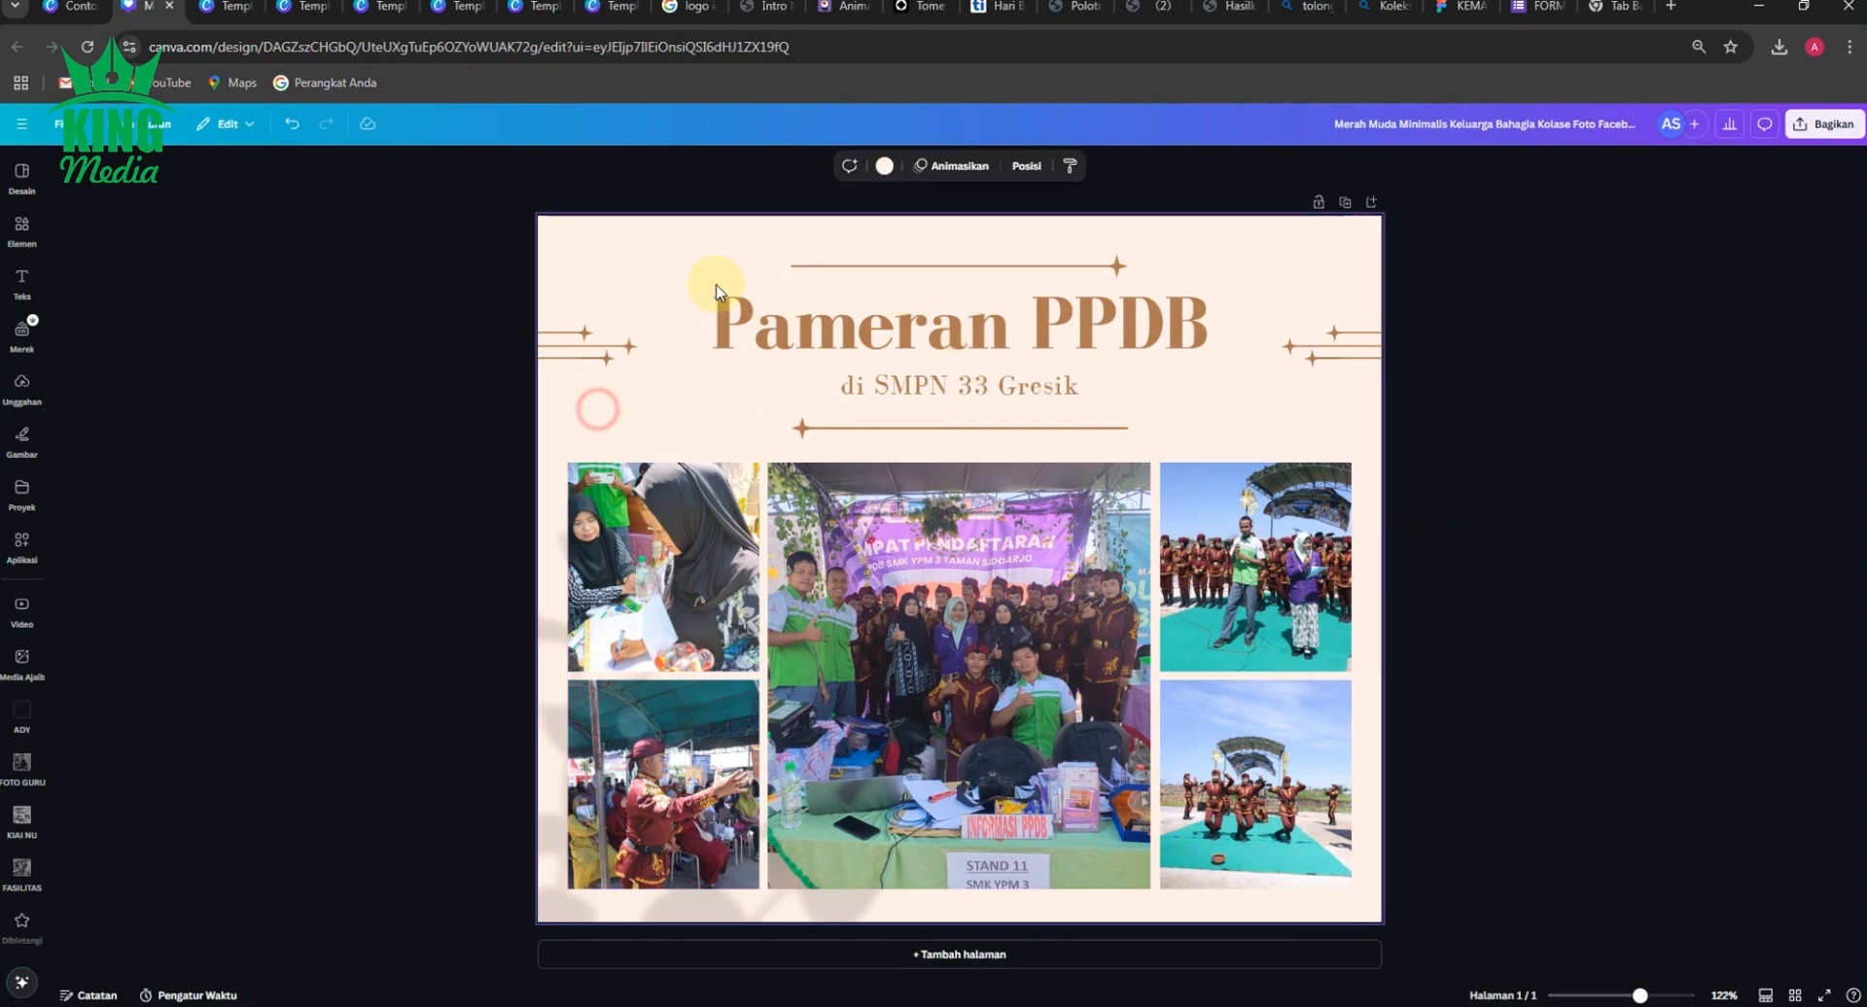
{"action": "left_click", "coordinate": [886, 167]}
{"action": "left_click", "coordinate": [241, 665]}
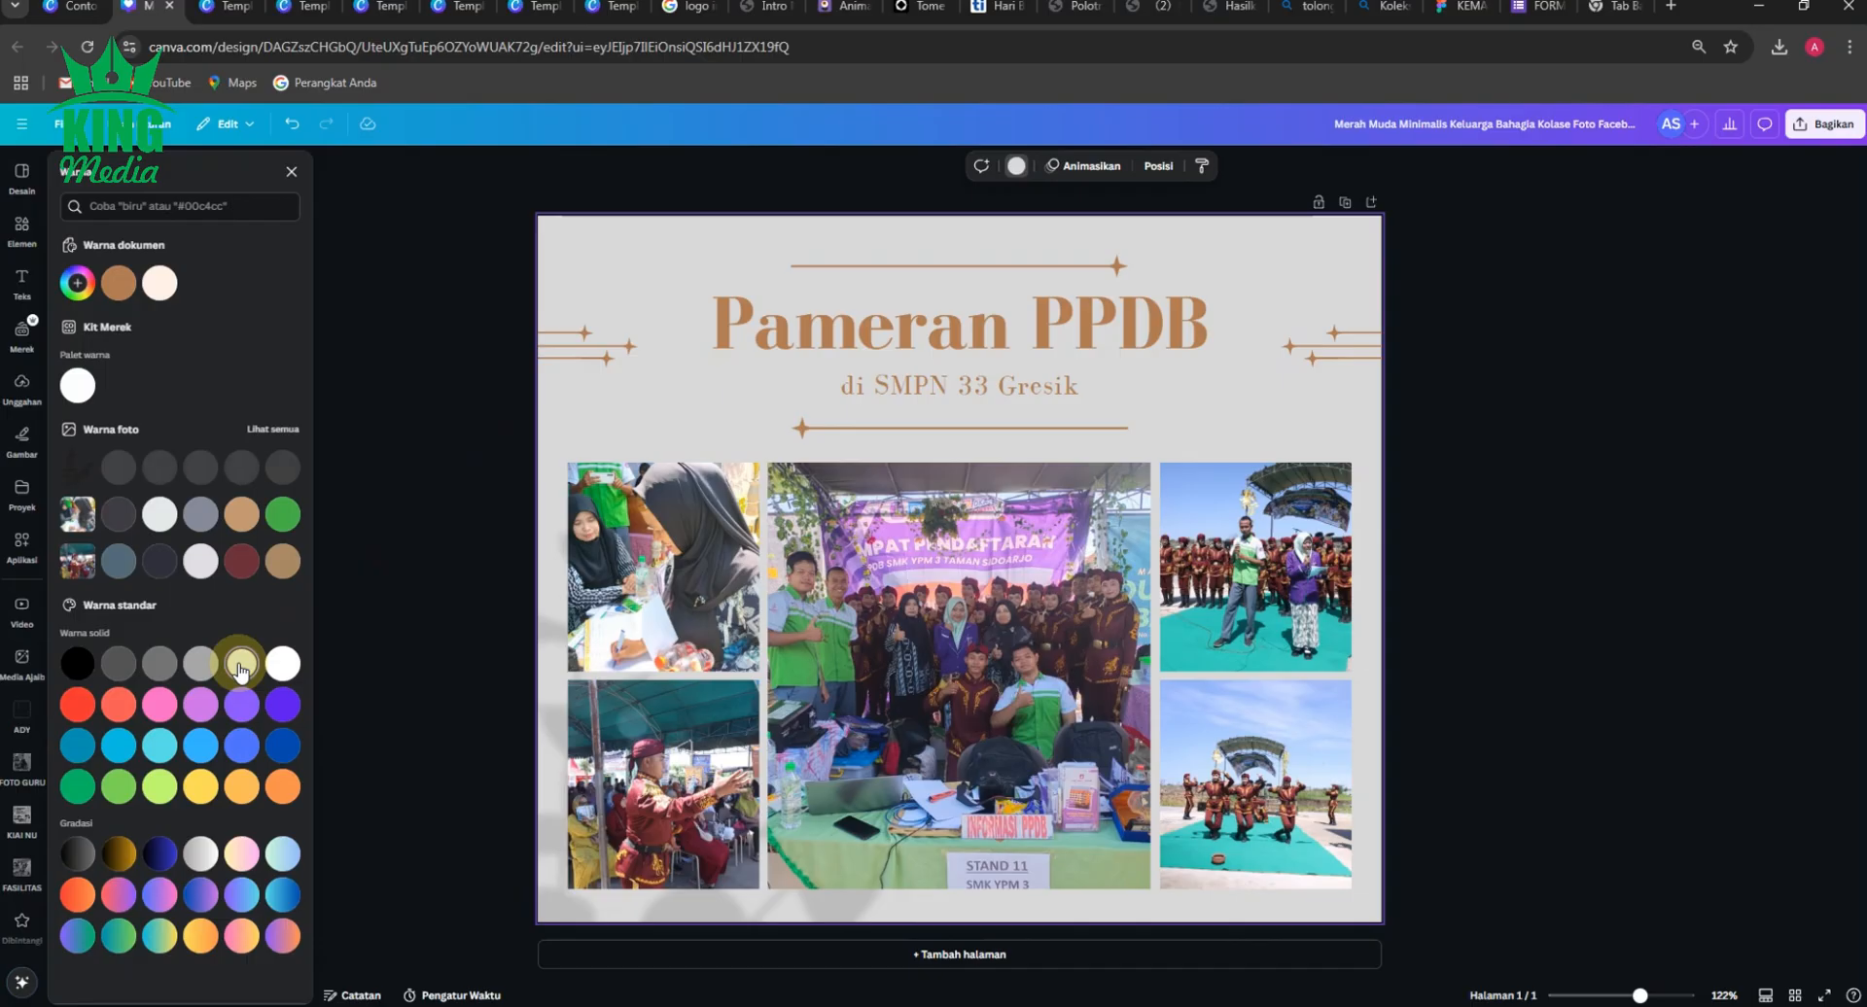
{"action": "left_click", "coordinate": [77, 385]}
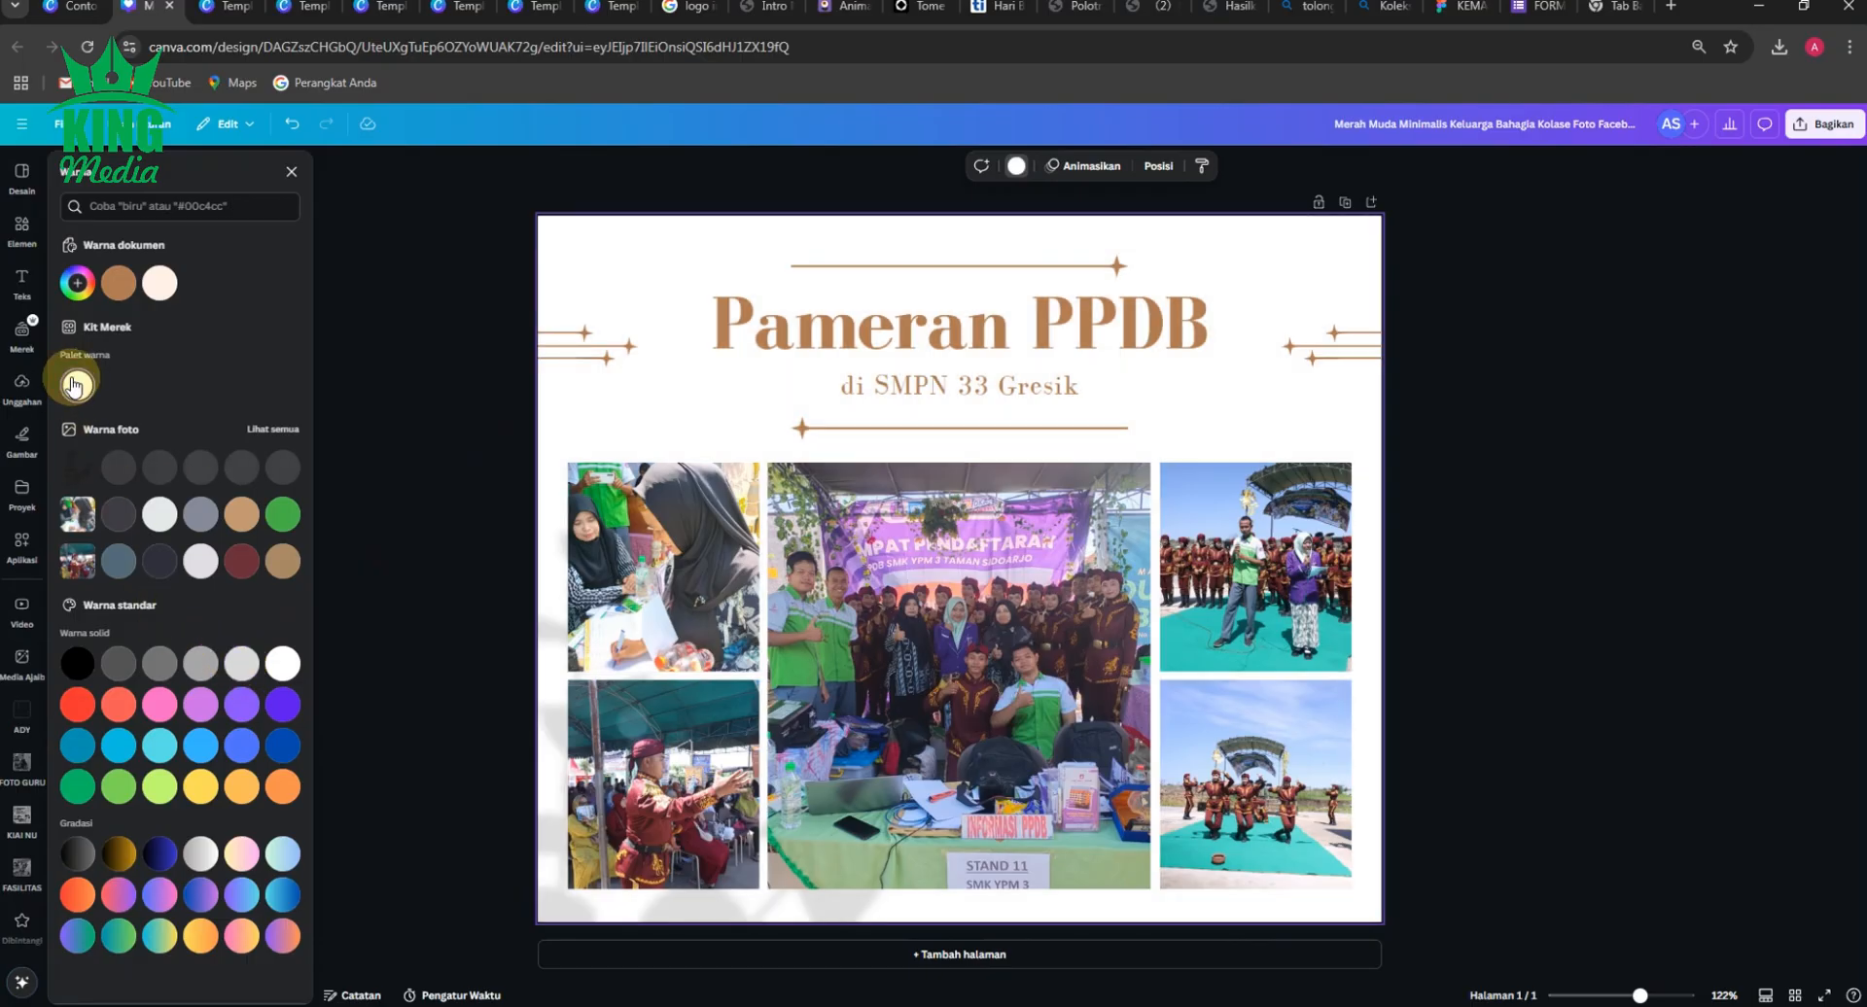
{"action": "left_click", "coordinate": [294, 130]}
{"action": "left_click", "coordinate": [295, 129]}
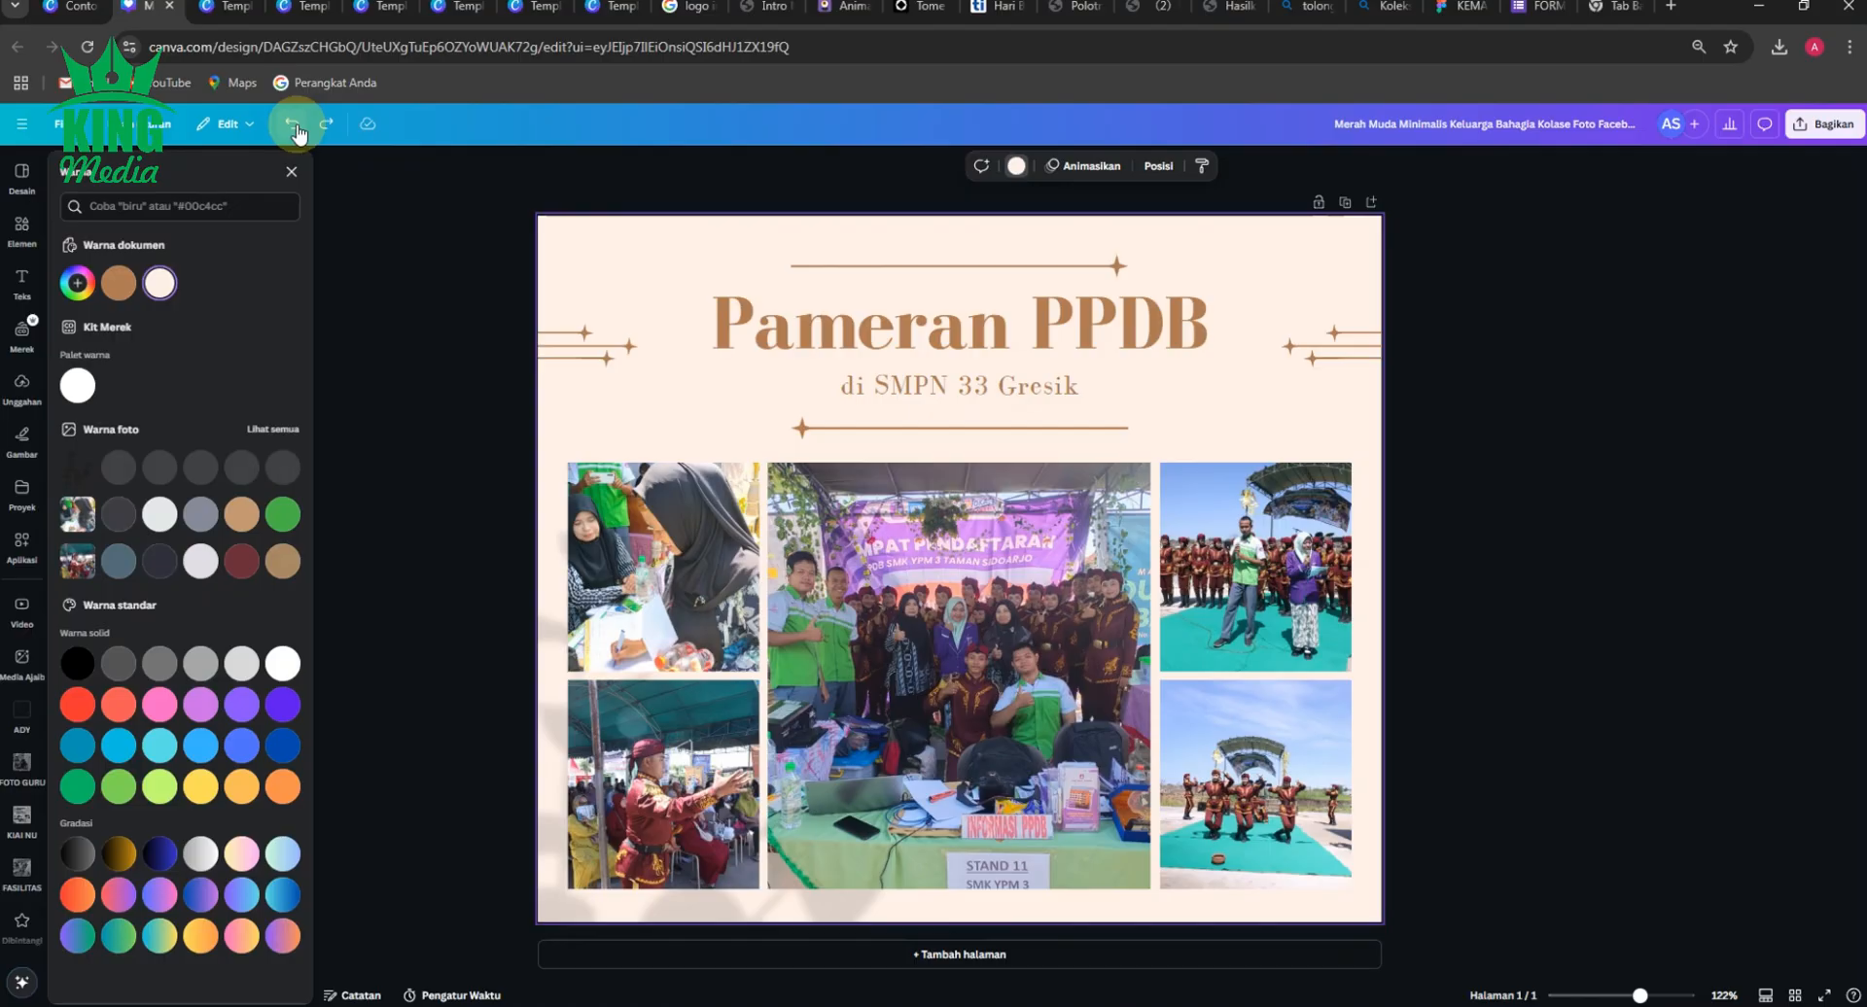
{"action": "left_click", "coordinate": [74, 386]}
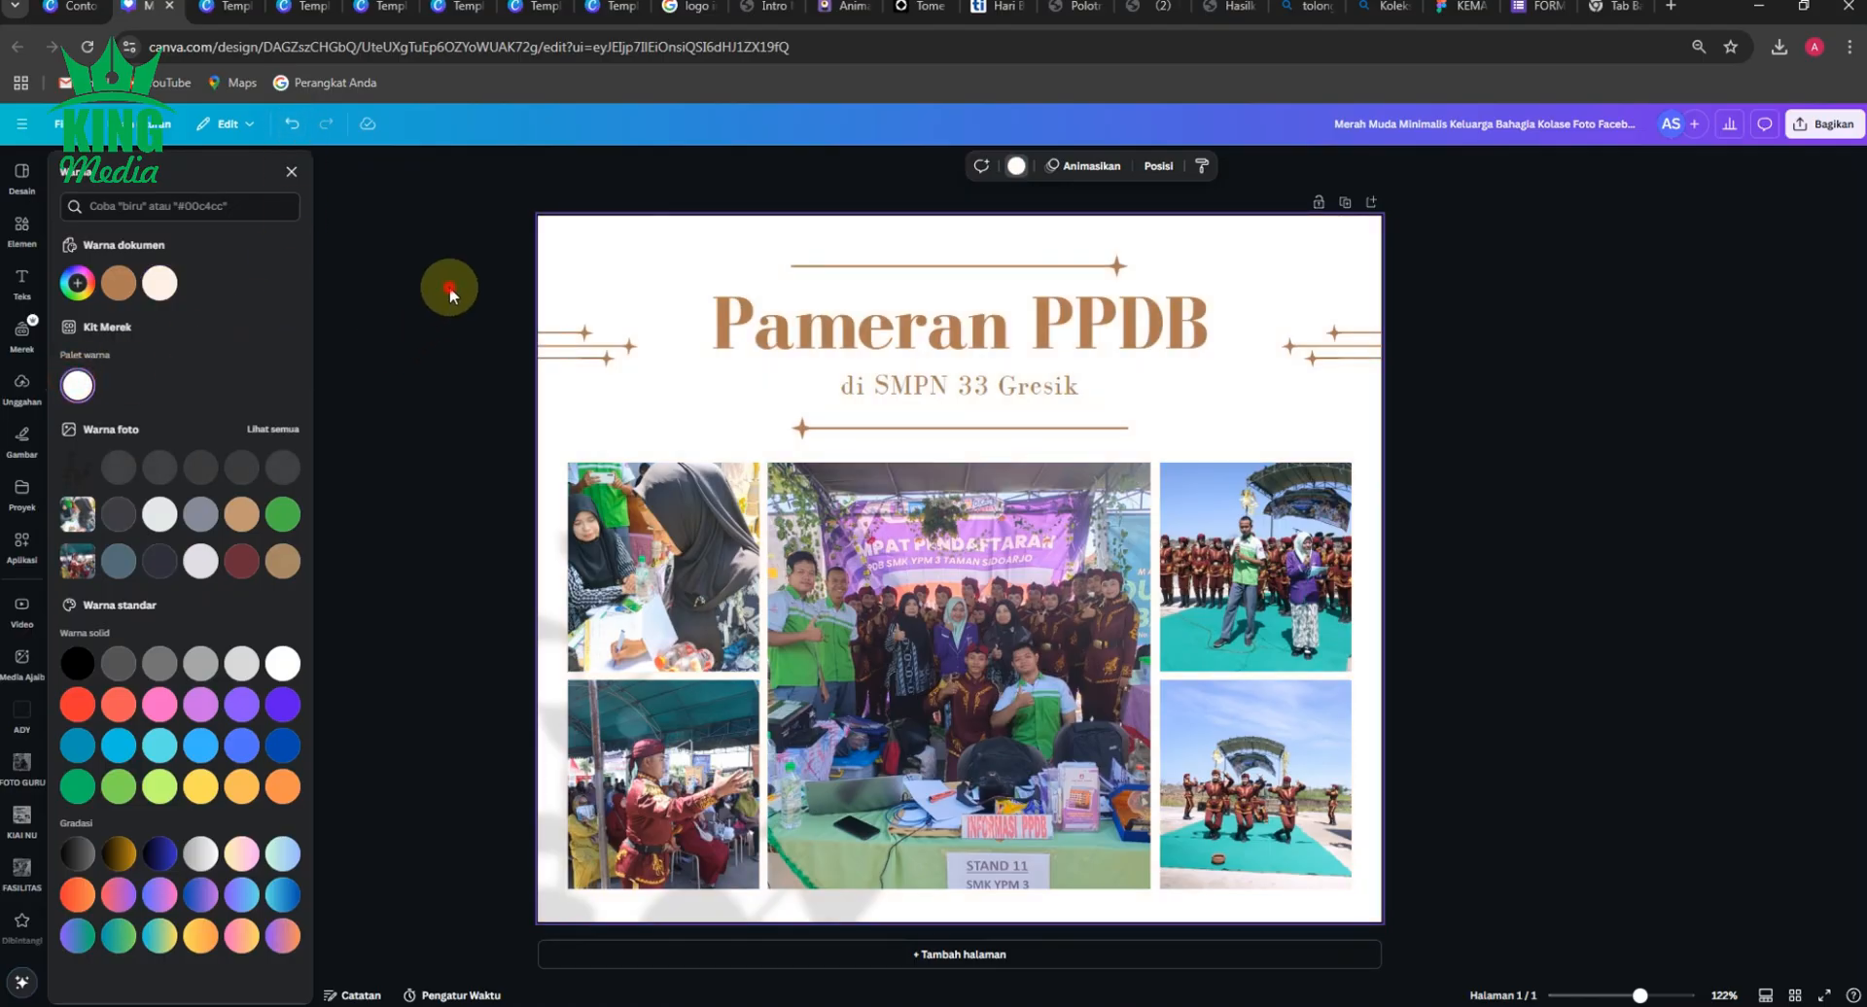
{"action": "left_click", "coordinate": [449, 288]}
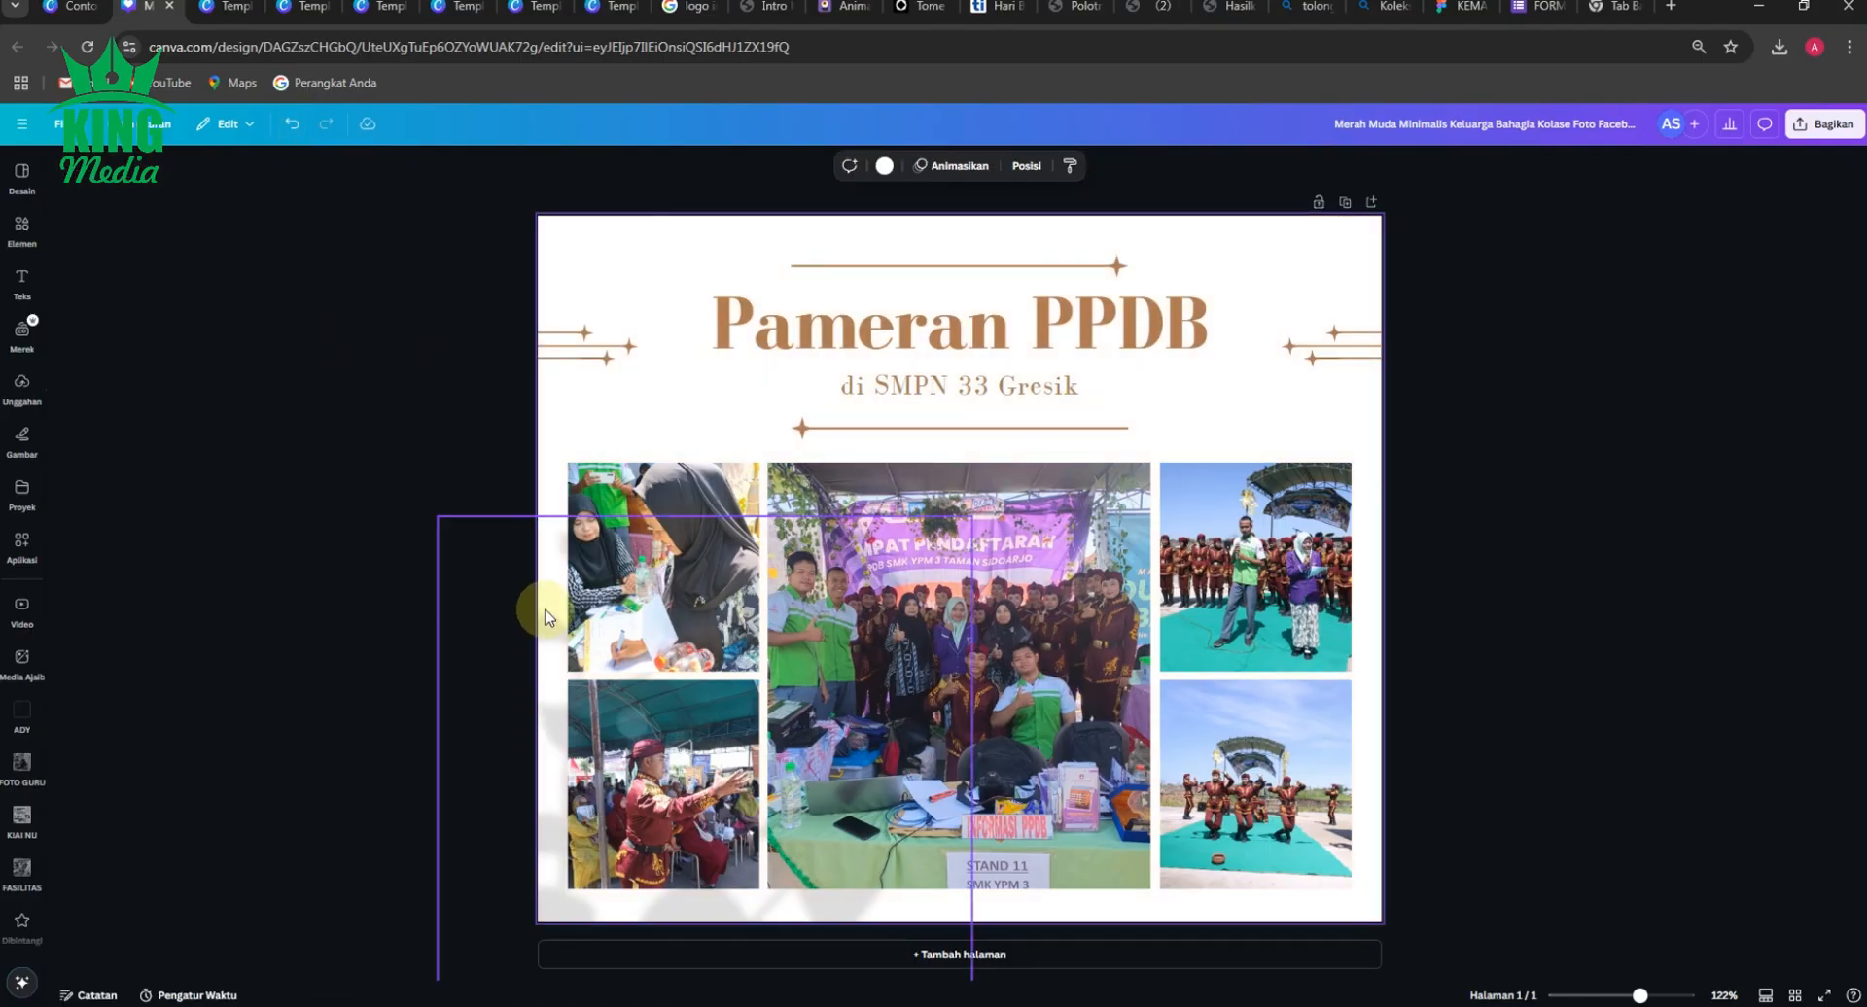
{"action": "left_click", "coordinate": [350, 519]}
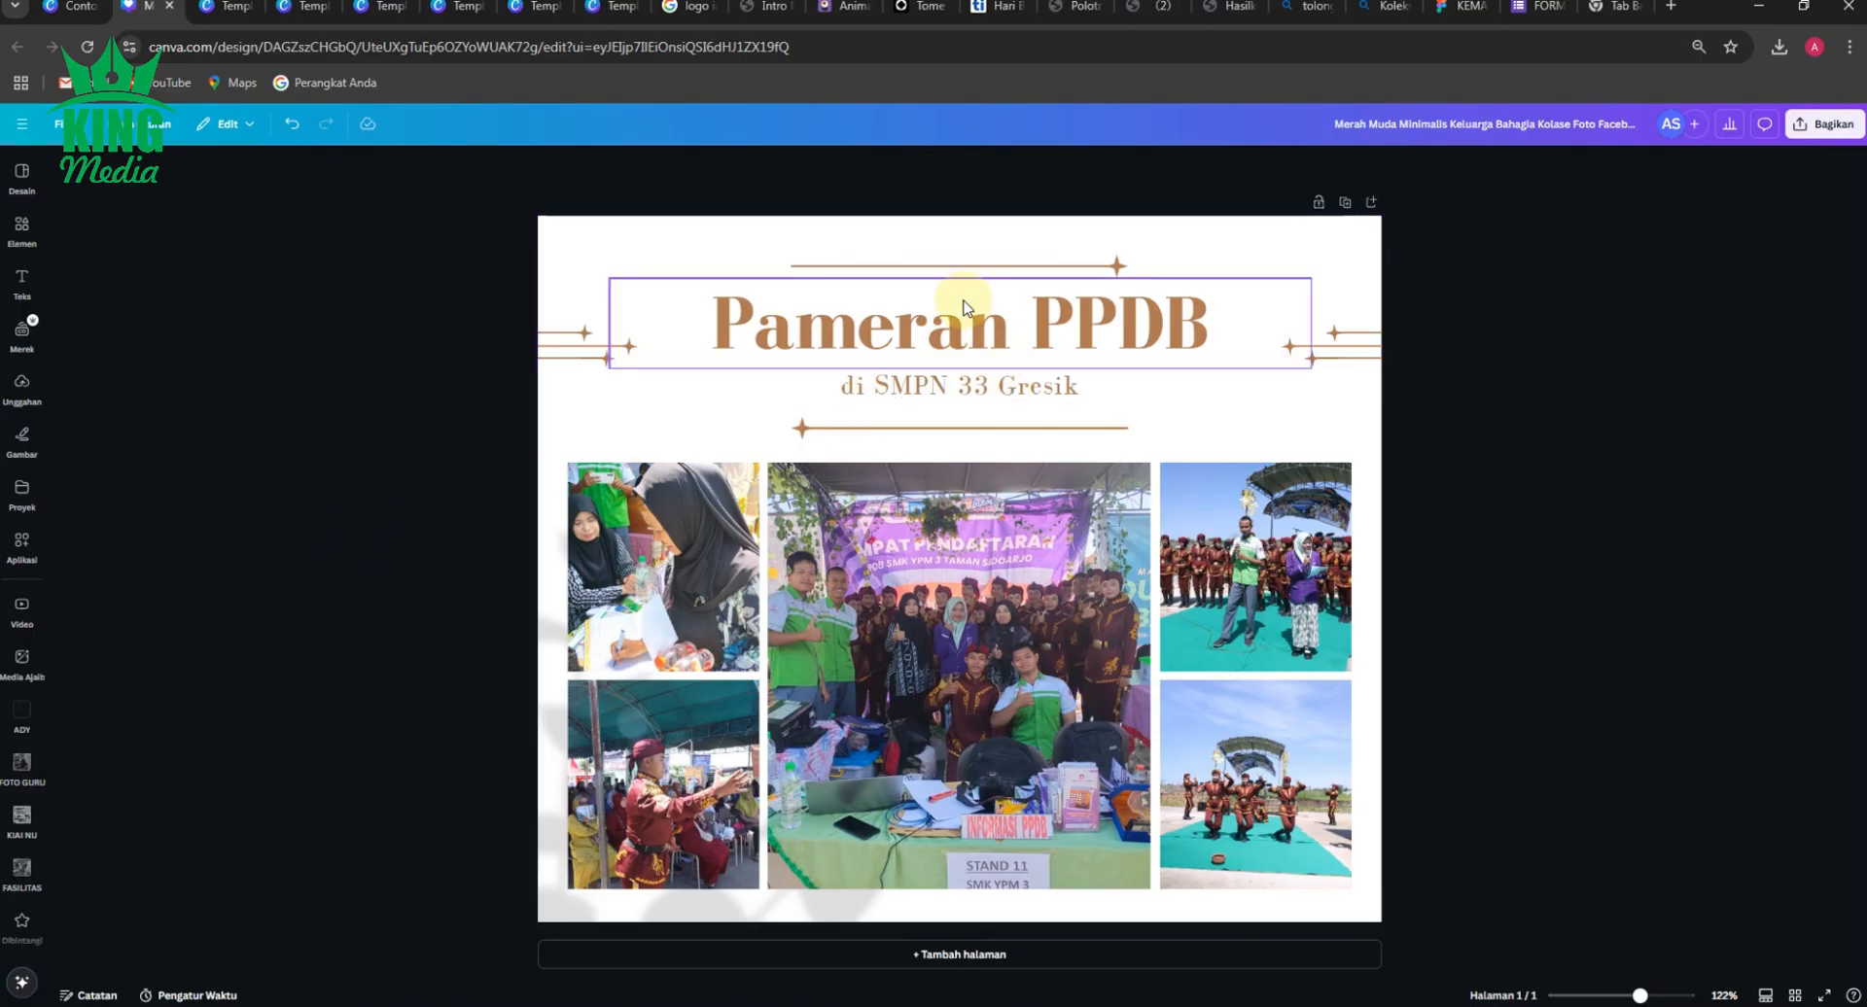
Recolour the star line ornament beside the title to violet and apply that colour to every matching brown element.
{"action": "left_click", "coordinate": [569, 333]}
{"action": "left_click", "coordinate": [817, 167]}
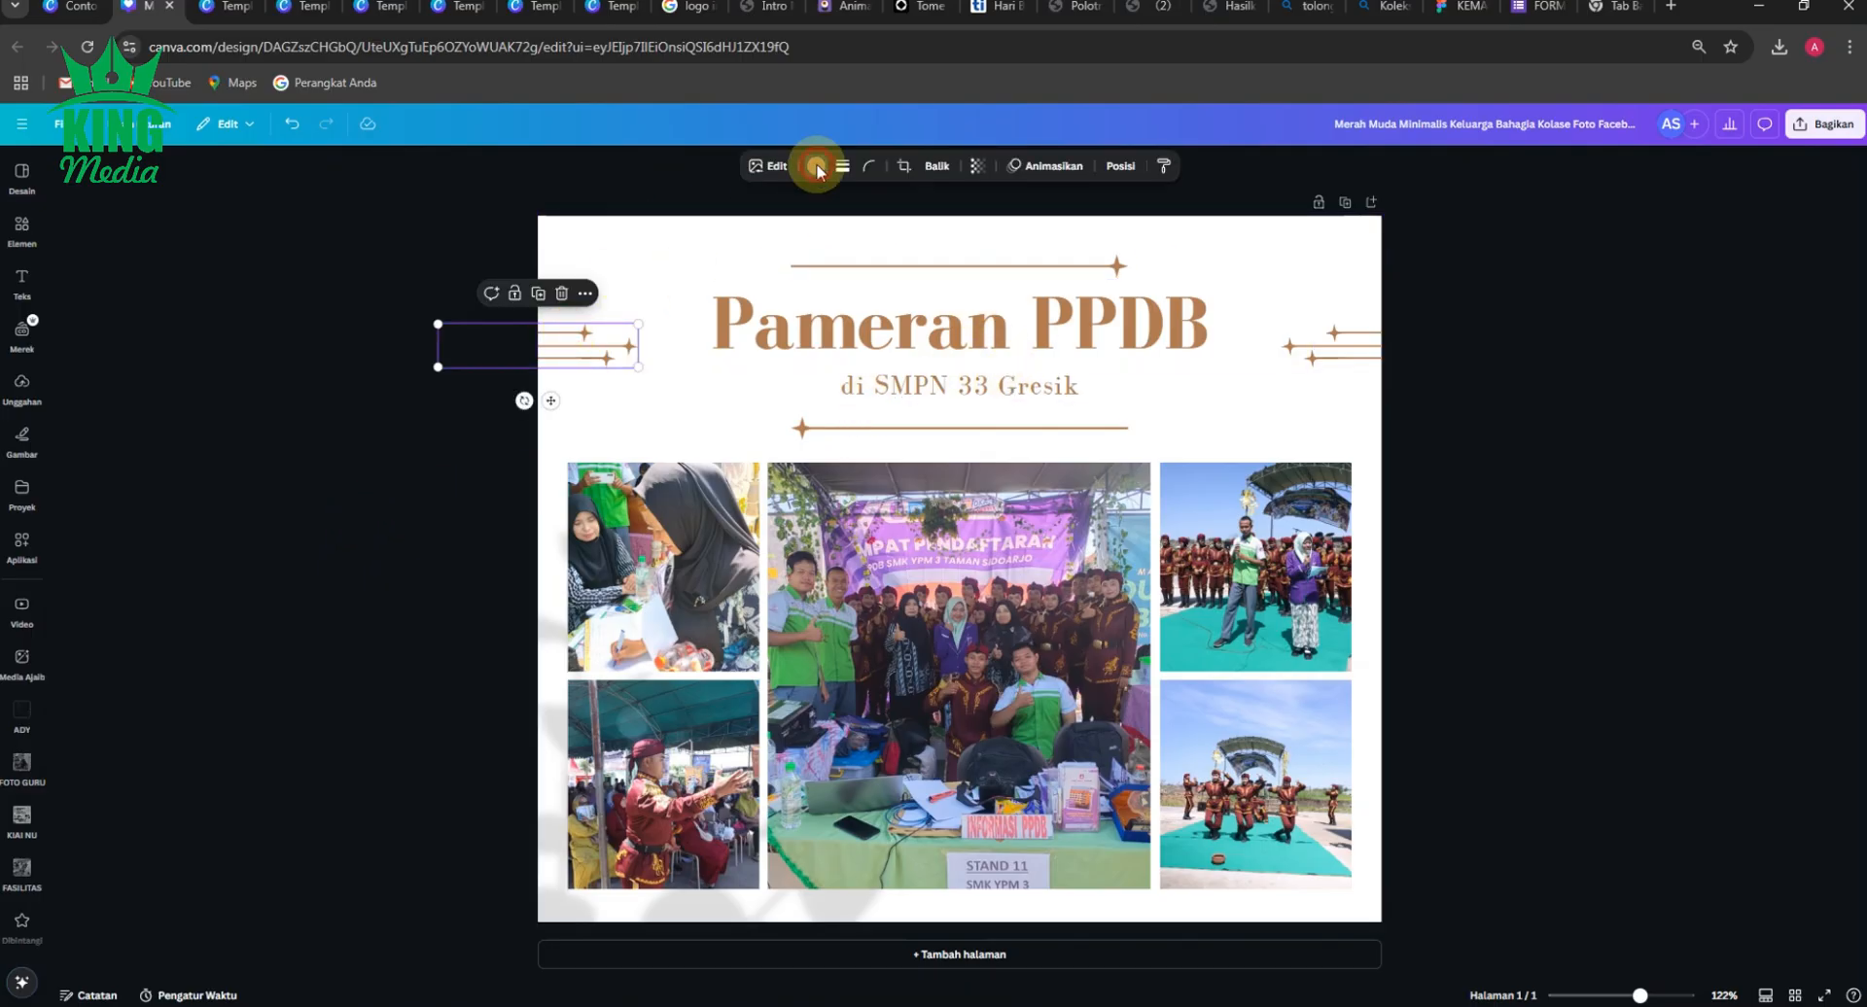
{"action": "left_click", "coordinate": [244, 705]}
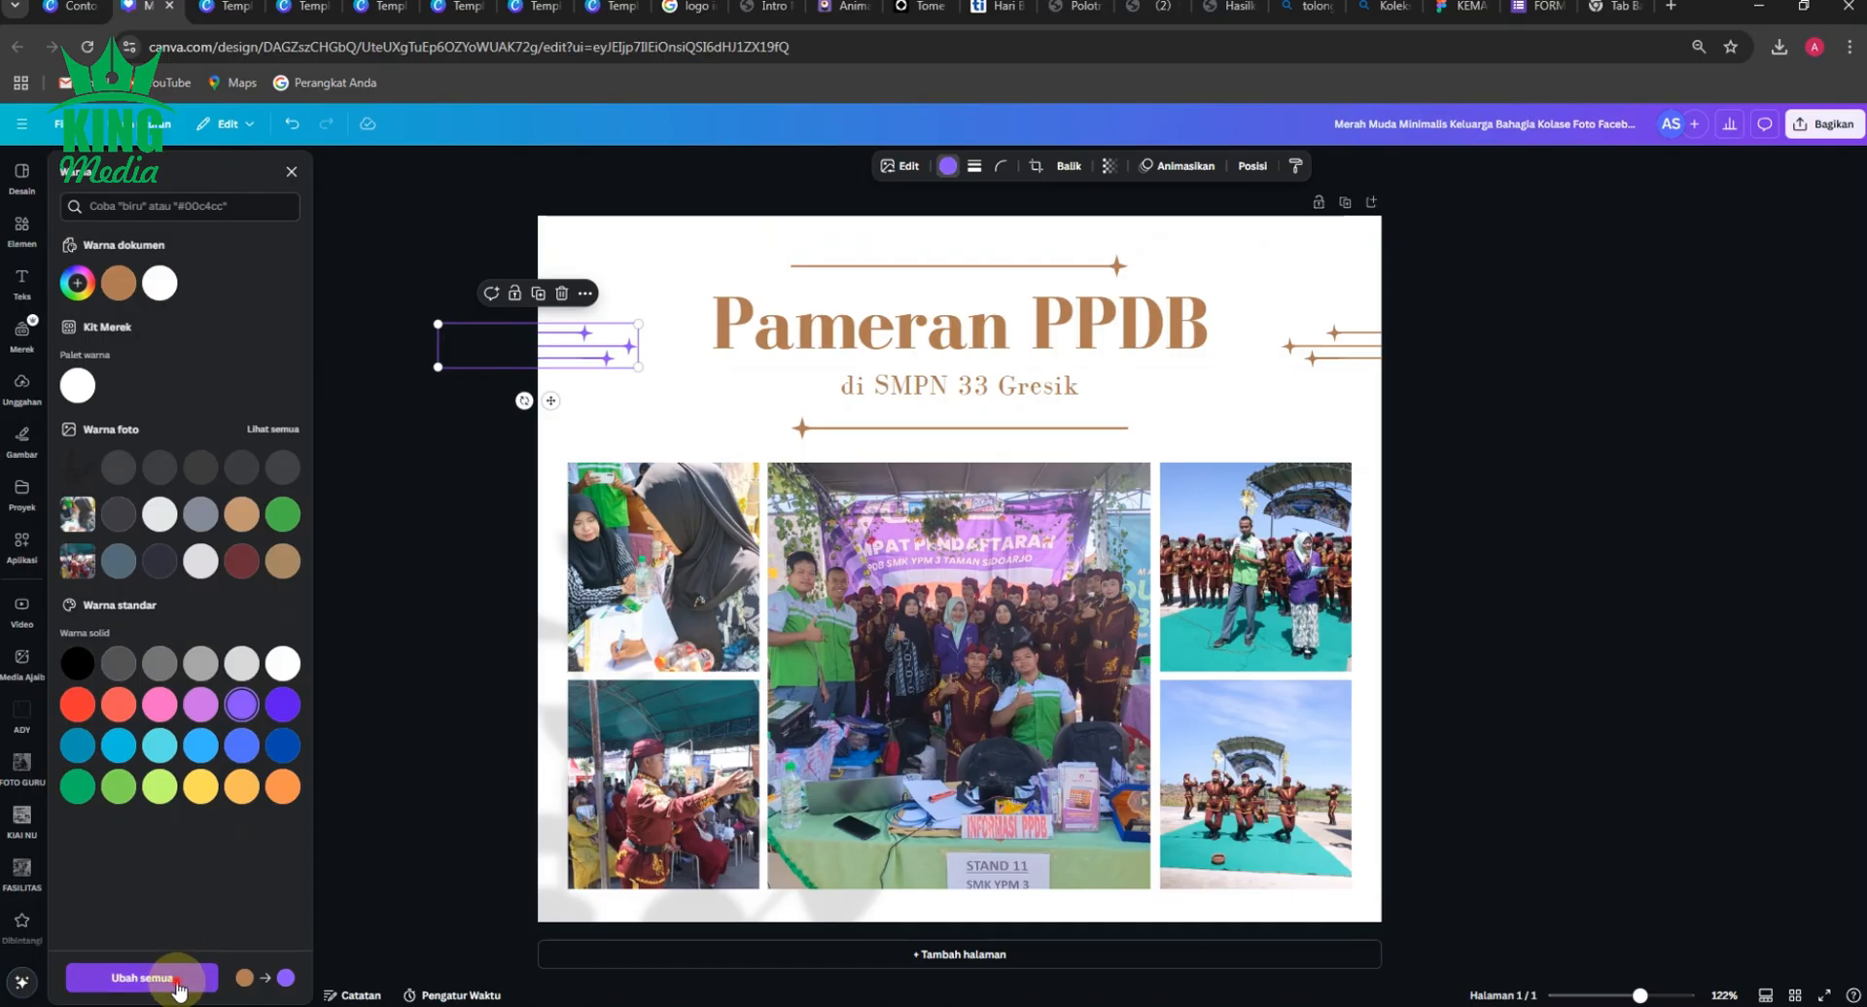
{"action": "left_click", "coordinate": [174, 974]}
{"action": "left_click", "coordinate": [408, 529]}
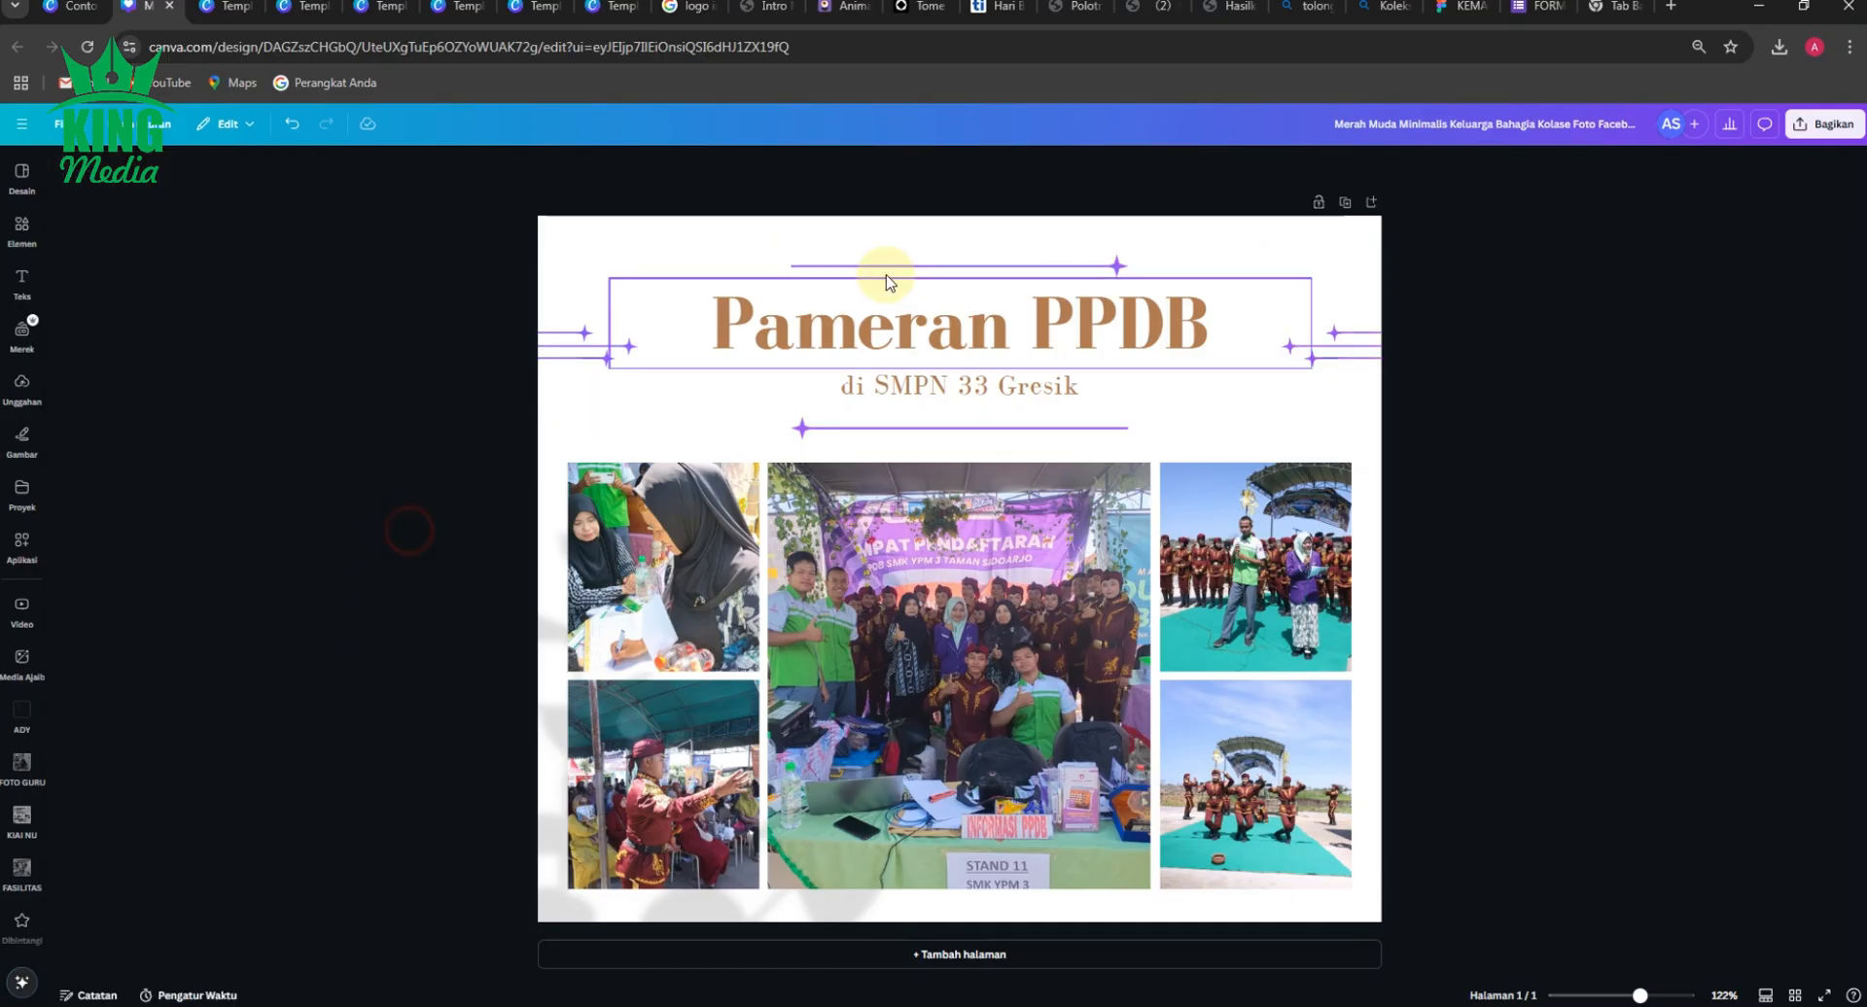
Set the "Pameran PPDB" title to the same violet and apply the change to all remaining brown text.
{"action": "left_click", "coordinate": [830, 324]}
{"action": "left_click", "coordinate": [814, 165]}
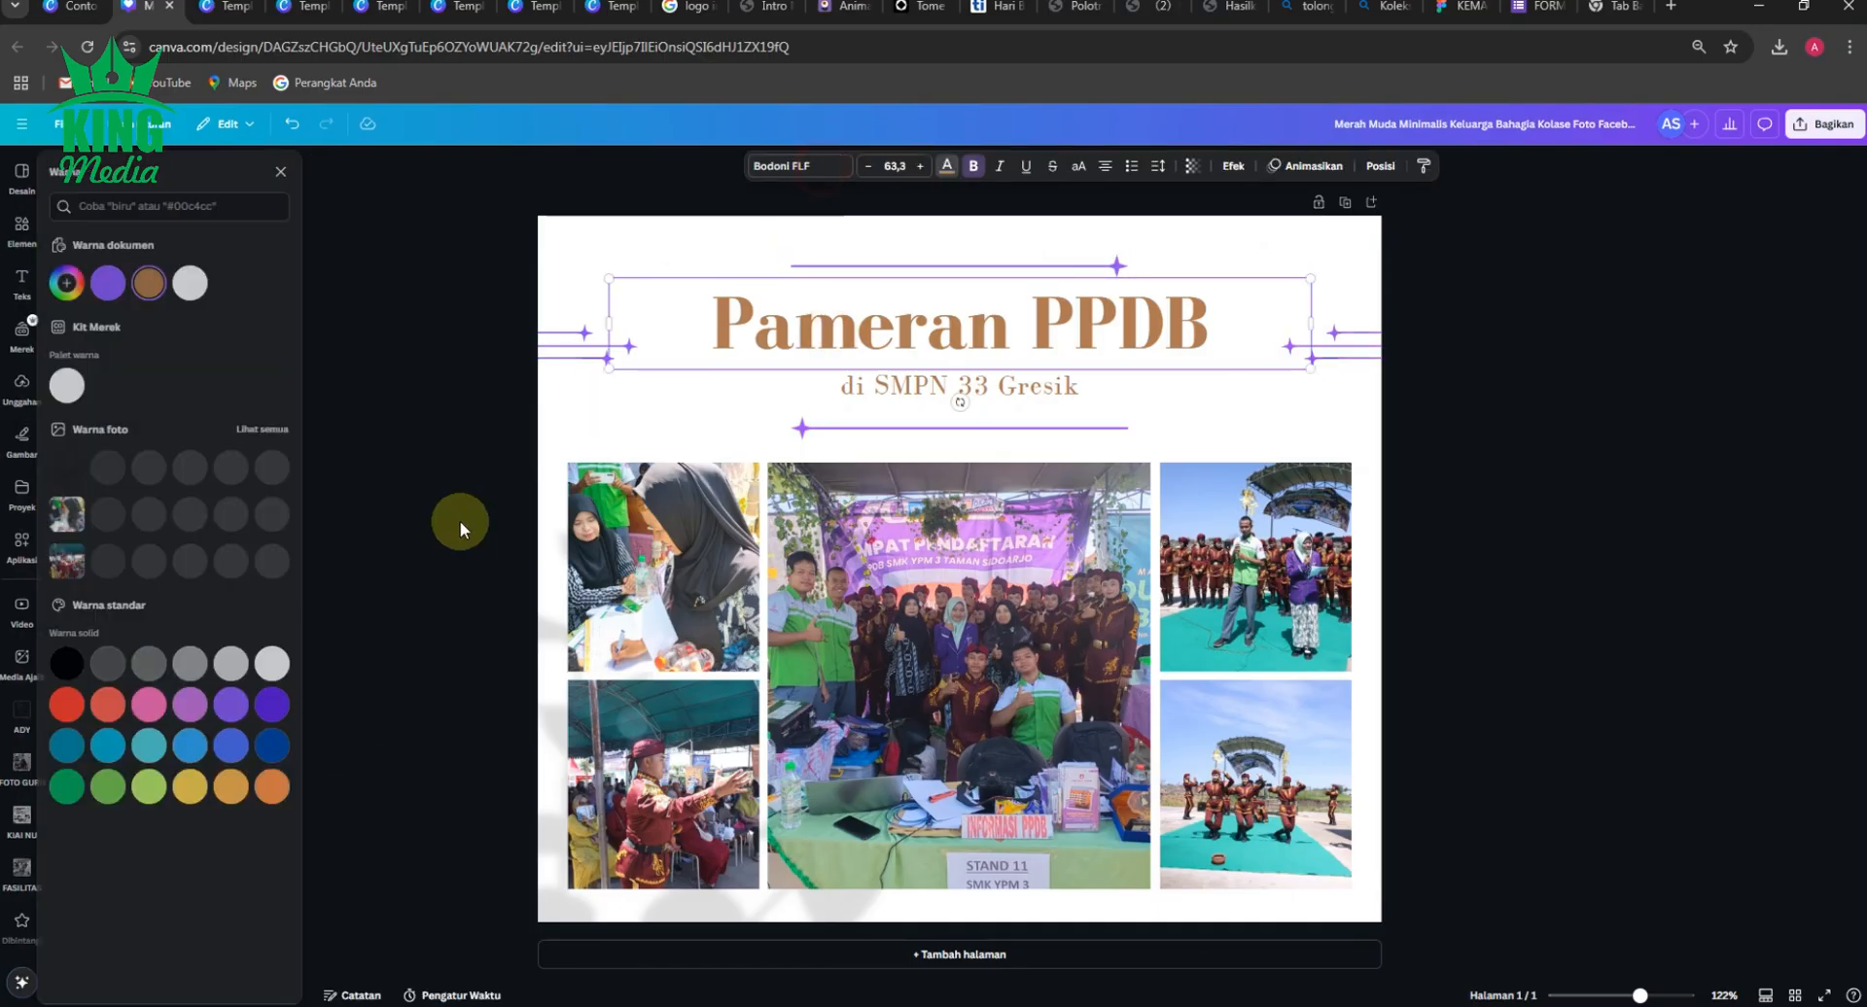
{"action": "left_click", "coordinate": [257, 702]}
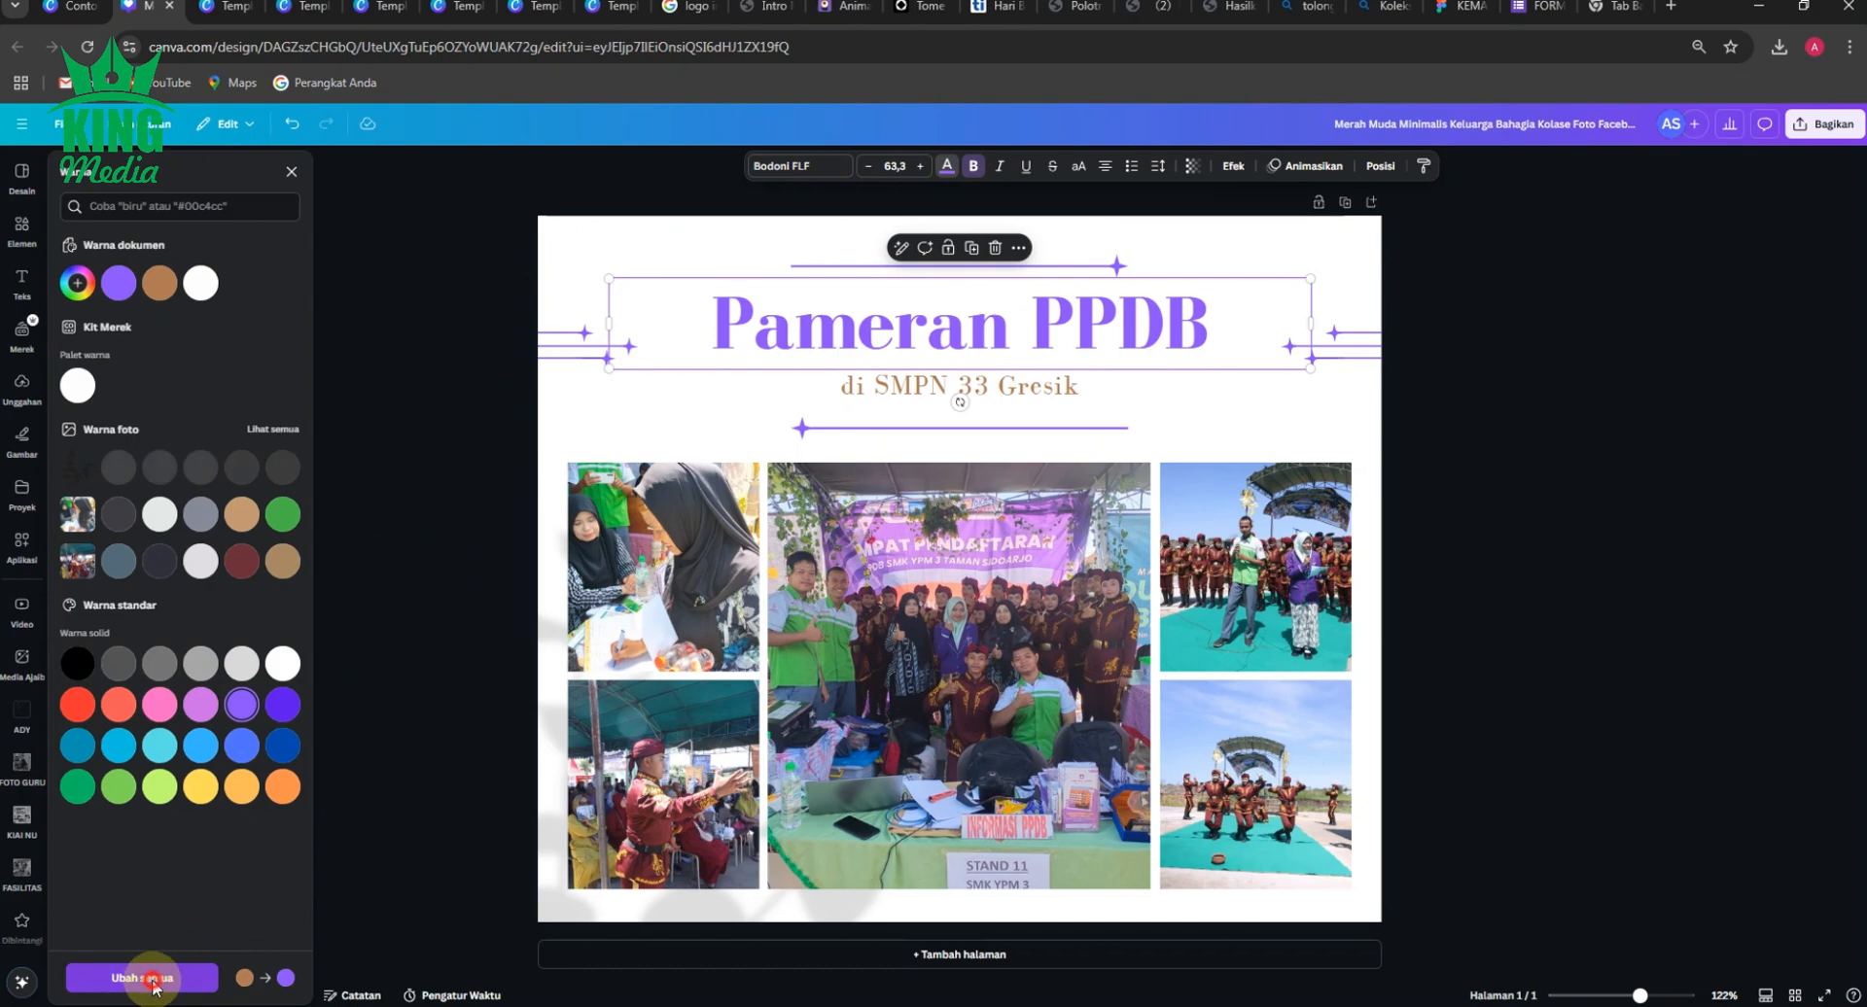
{"action": "left_click", "coordinate": [416, 498]}
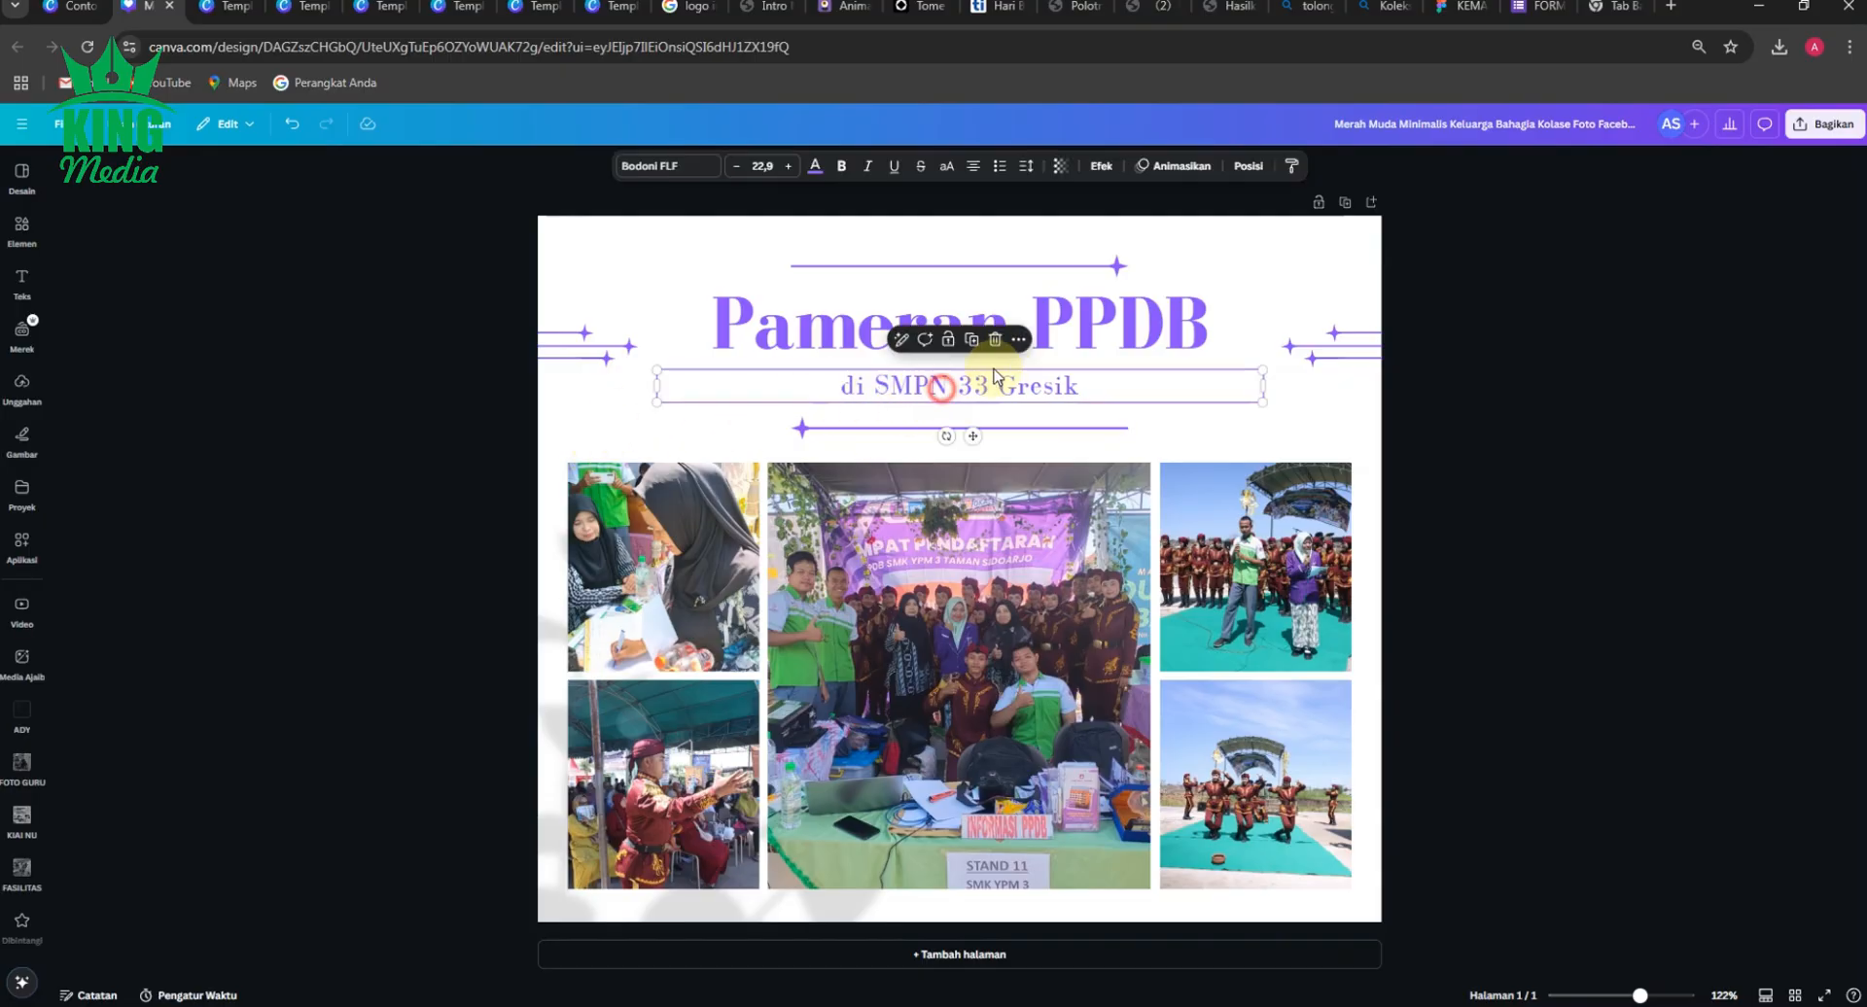
Duplicate the "di SMPN 33 Gresik" subtitle, place the copy centred below the photo grid and narrow its text box.
{"action": "left_click", "coordinate": [943, 394]}
{"action": "left_click", "coordinate": [973, 343]}
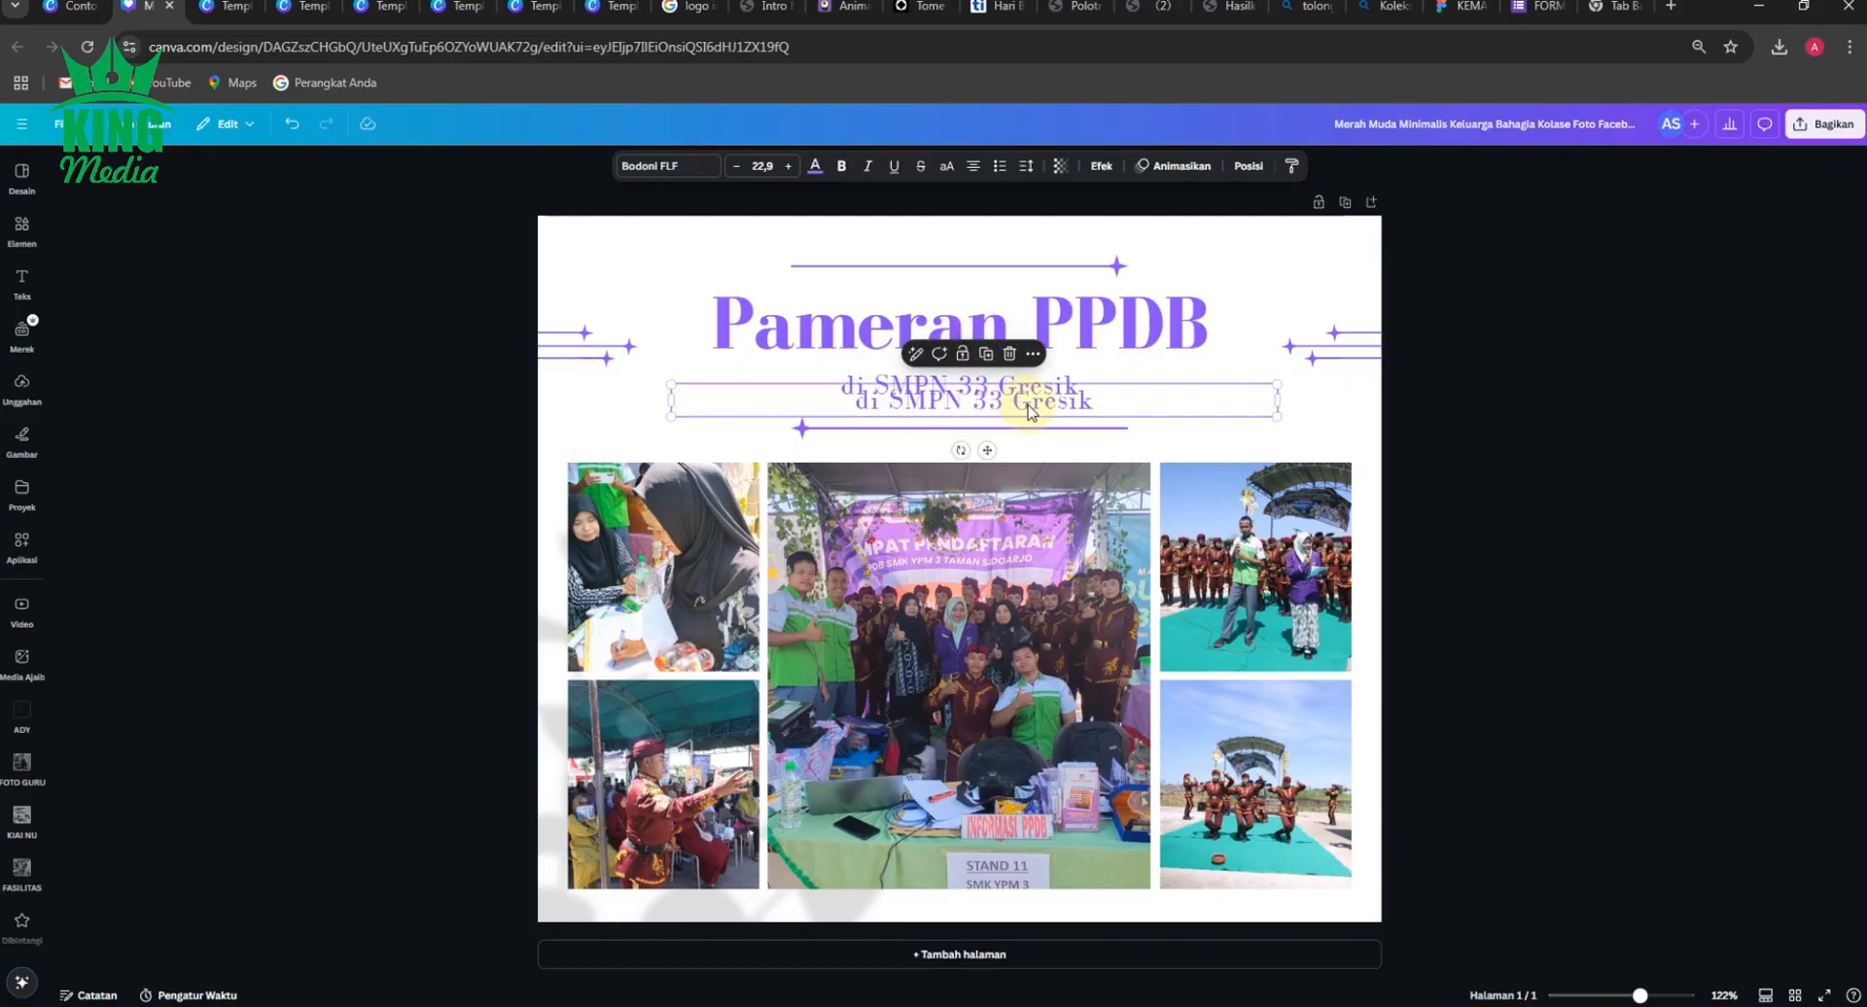
{"action": "left_click_drag", "start_coordinate": [1026, 404], "coordinate": [996, 911]}
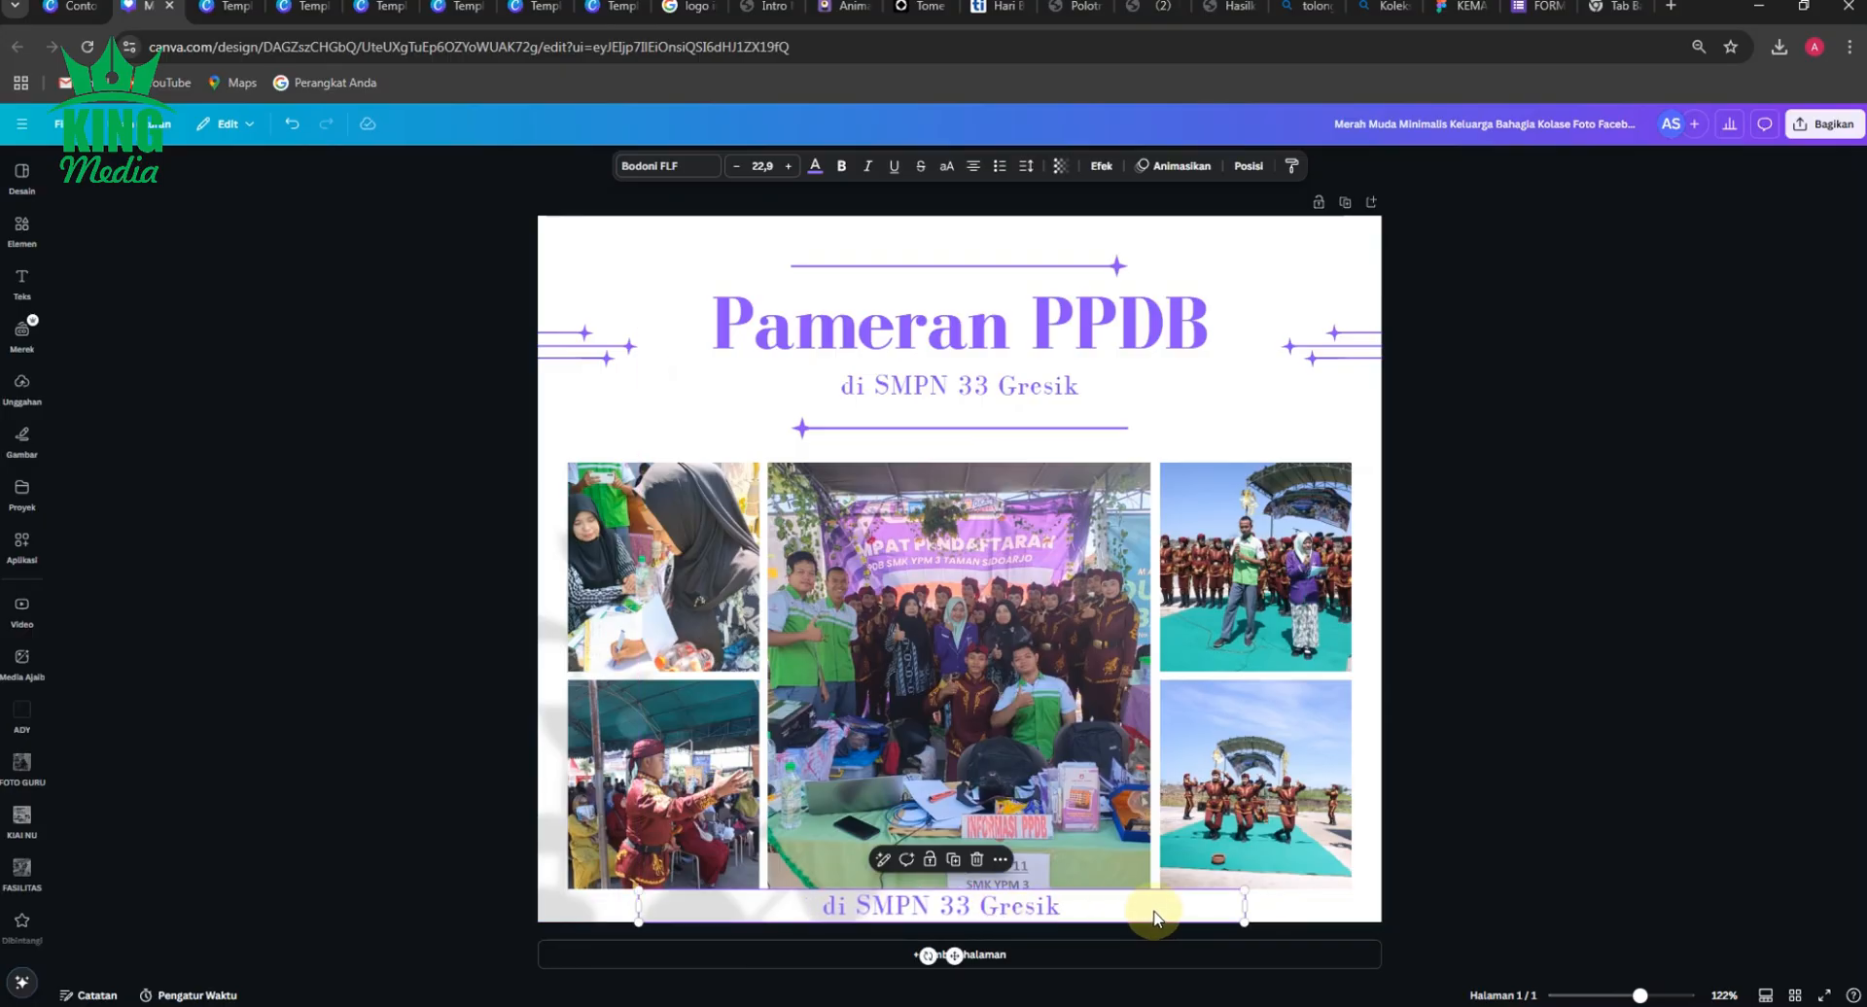
{"action": "left_click_drag", "start_coordinate": [1249, 904], "coordinate": [1159, 904]}
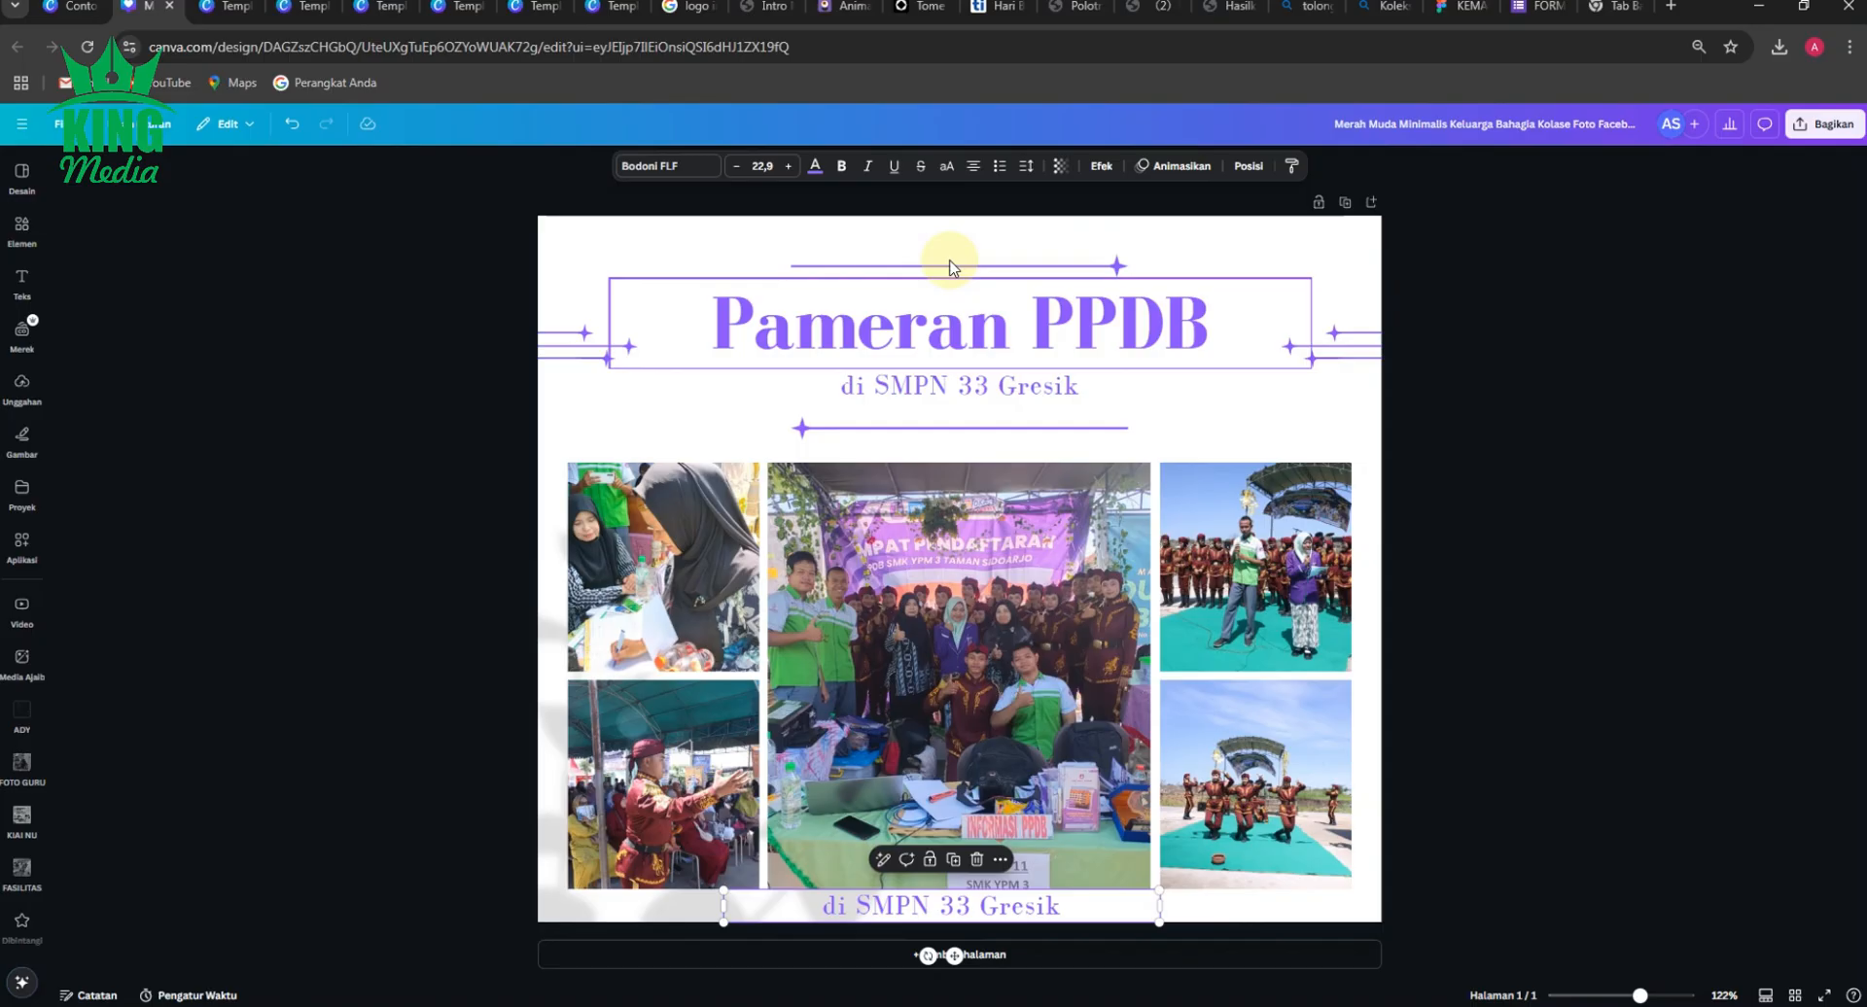
Reduce the copied text below the photos to size 15.9 and make it bold.
{"action": "left_click", "coordinate": [736, 166]}
{"action": "left_click", "coordinate": [736, 166]}
{"action": "left_click", "coordinate": [736, 166]}
{"action": "left_click", "coordinate": [736, 166]}
{"action": "left_click", "coordinate": [736, 166]}
{"action": "left_click", "coordinate": [736, 166]}
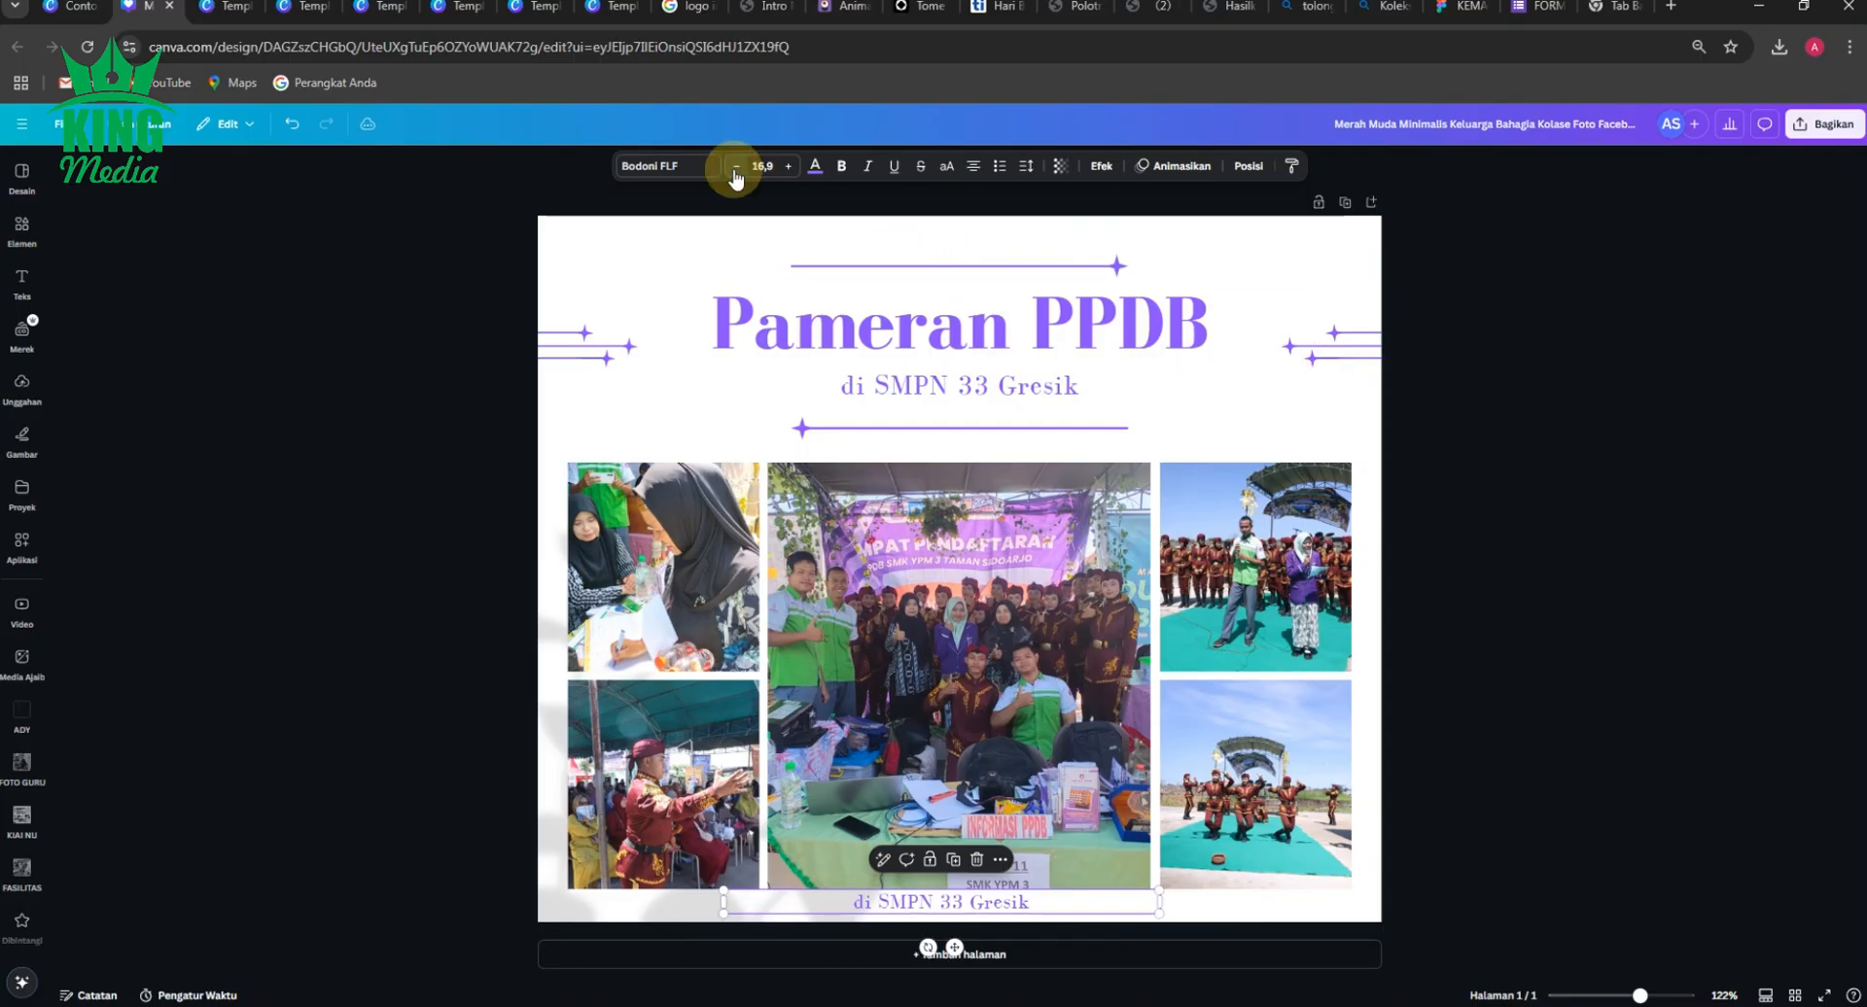
{"action": "left_click", "coordinate": [736, 166]}
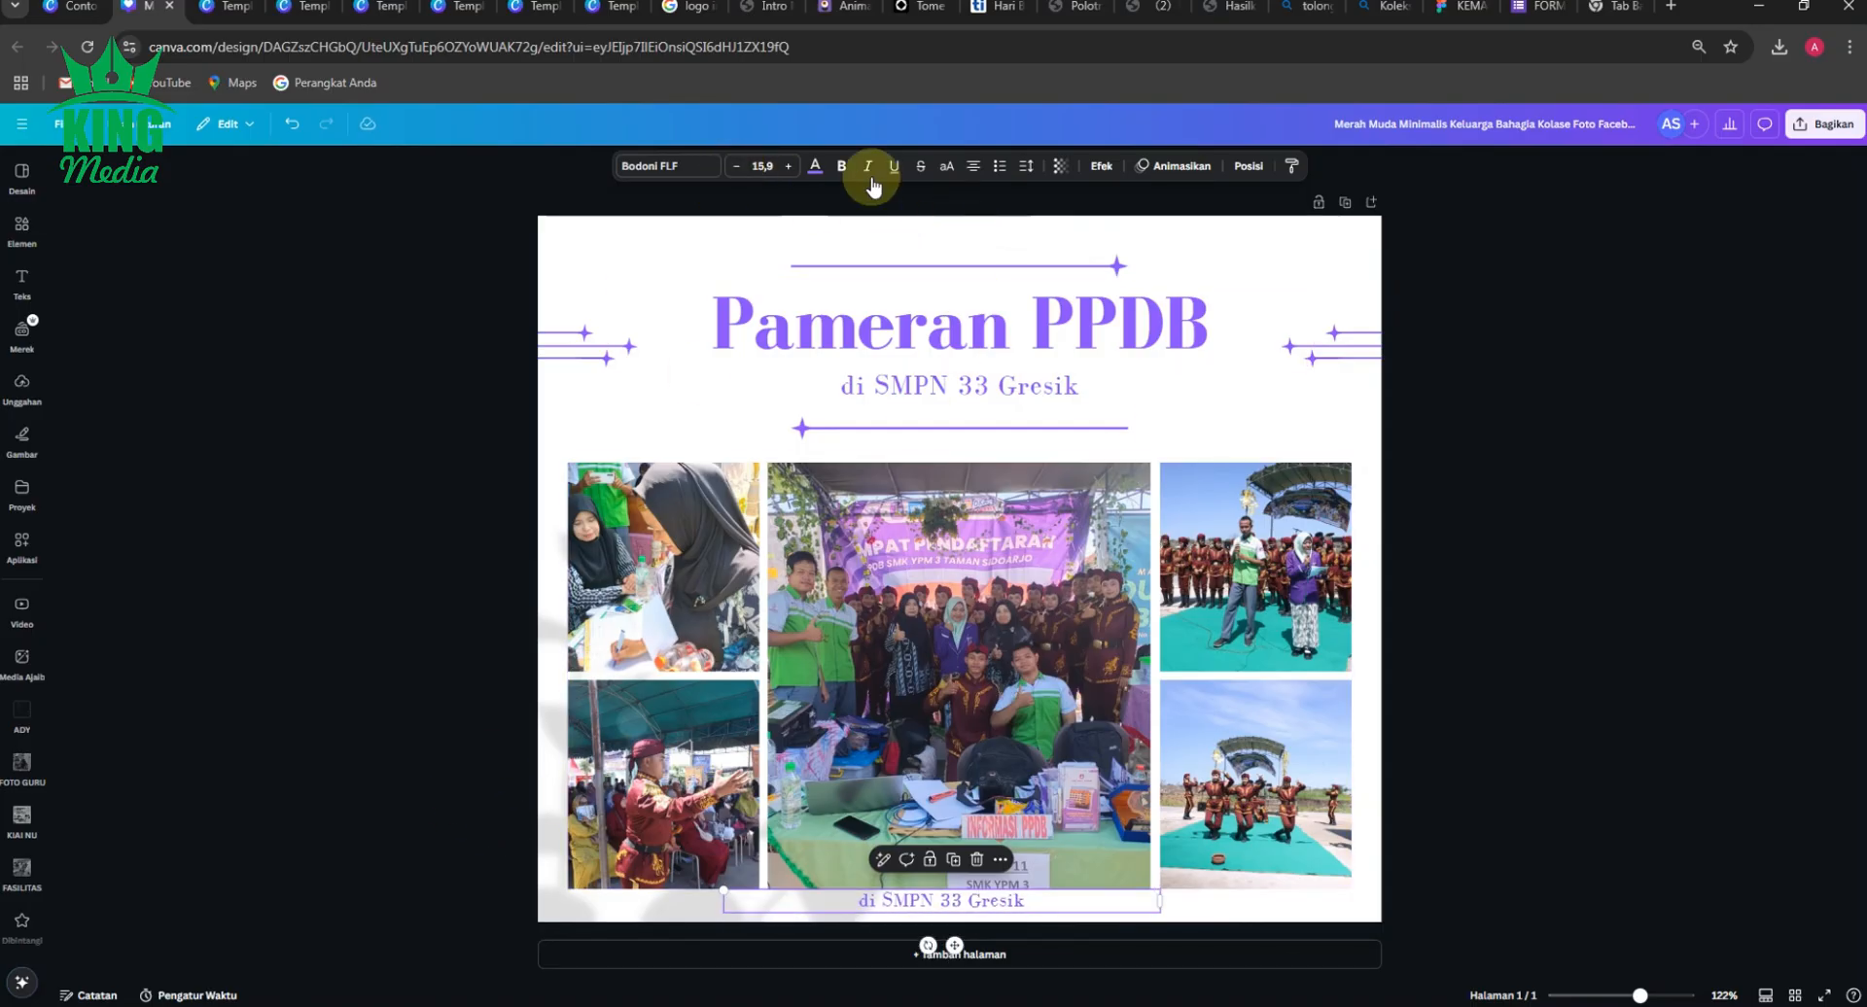
{"action": "left_click", "coordinate": [844, 166]}
Replace the copied text below the photo grid with "Visit Us:".
{"action": "scroll", "coordinate": [951, 879], "scroll_direction": "up", "scroll_amount": 5}
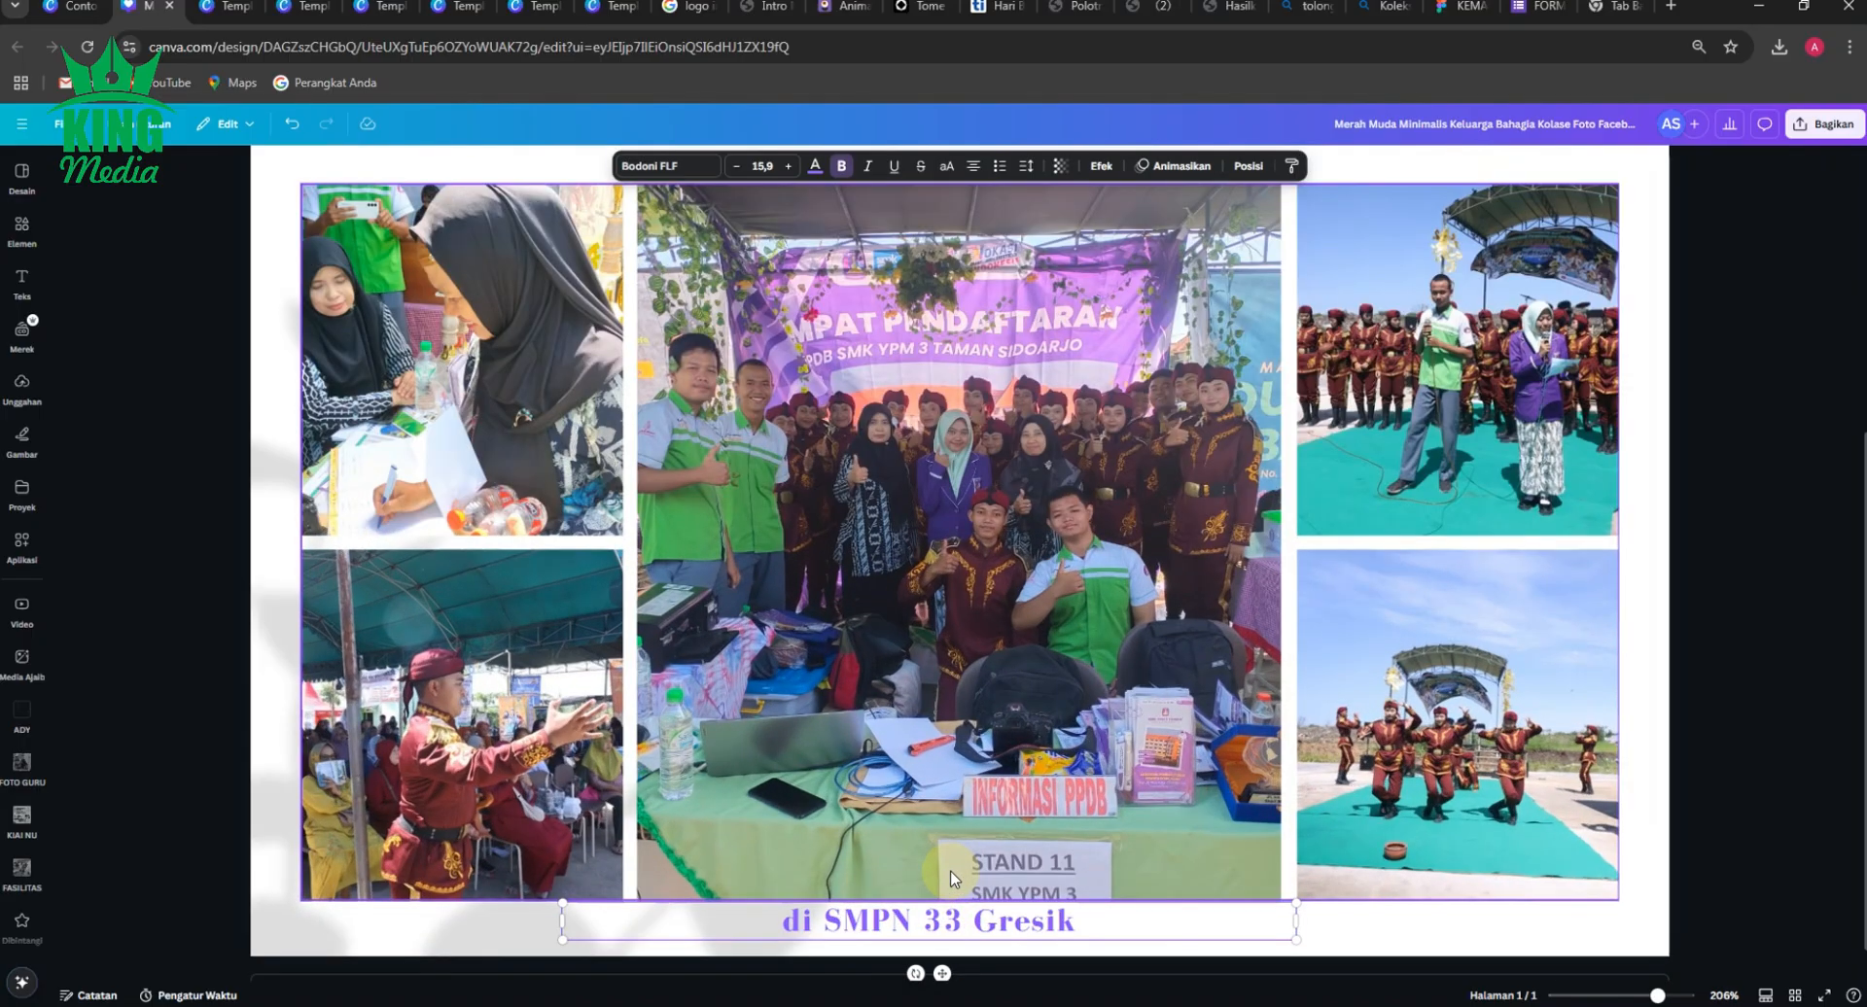
{"action": "scroll", "coordinate": [950, 878], "scroll_direction": "up", "scroll_amount": 5}
{"action": "scroll", "coordinate": [962, 875], "scroll_direction": "down", "scroll_amount": 1}
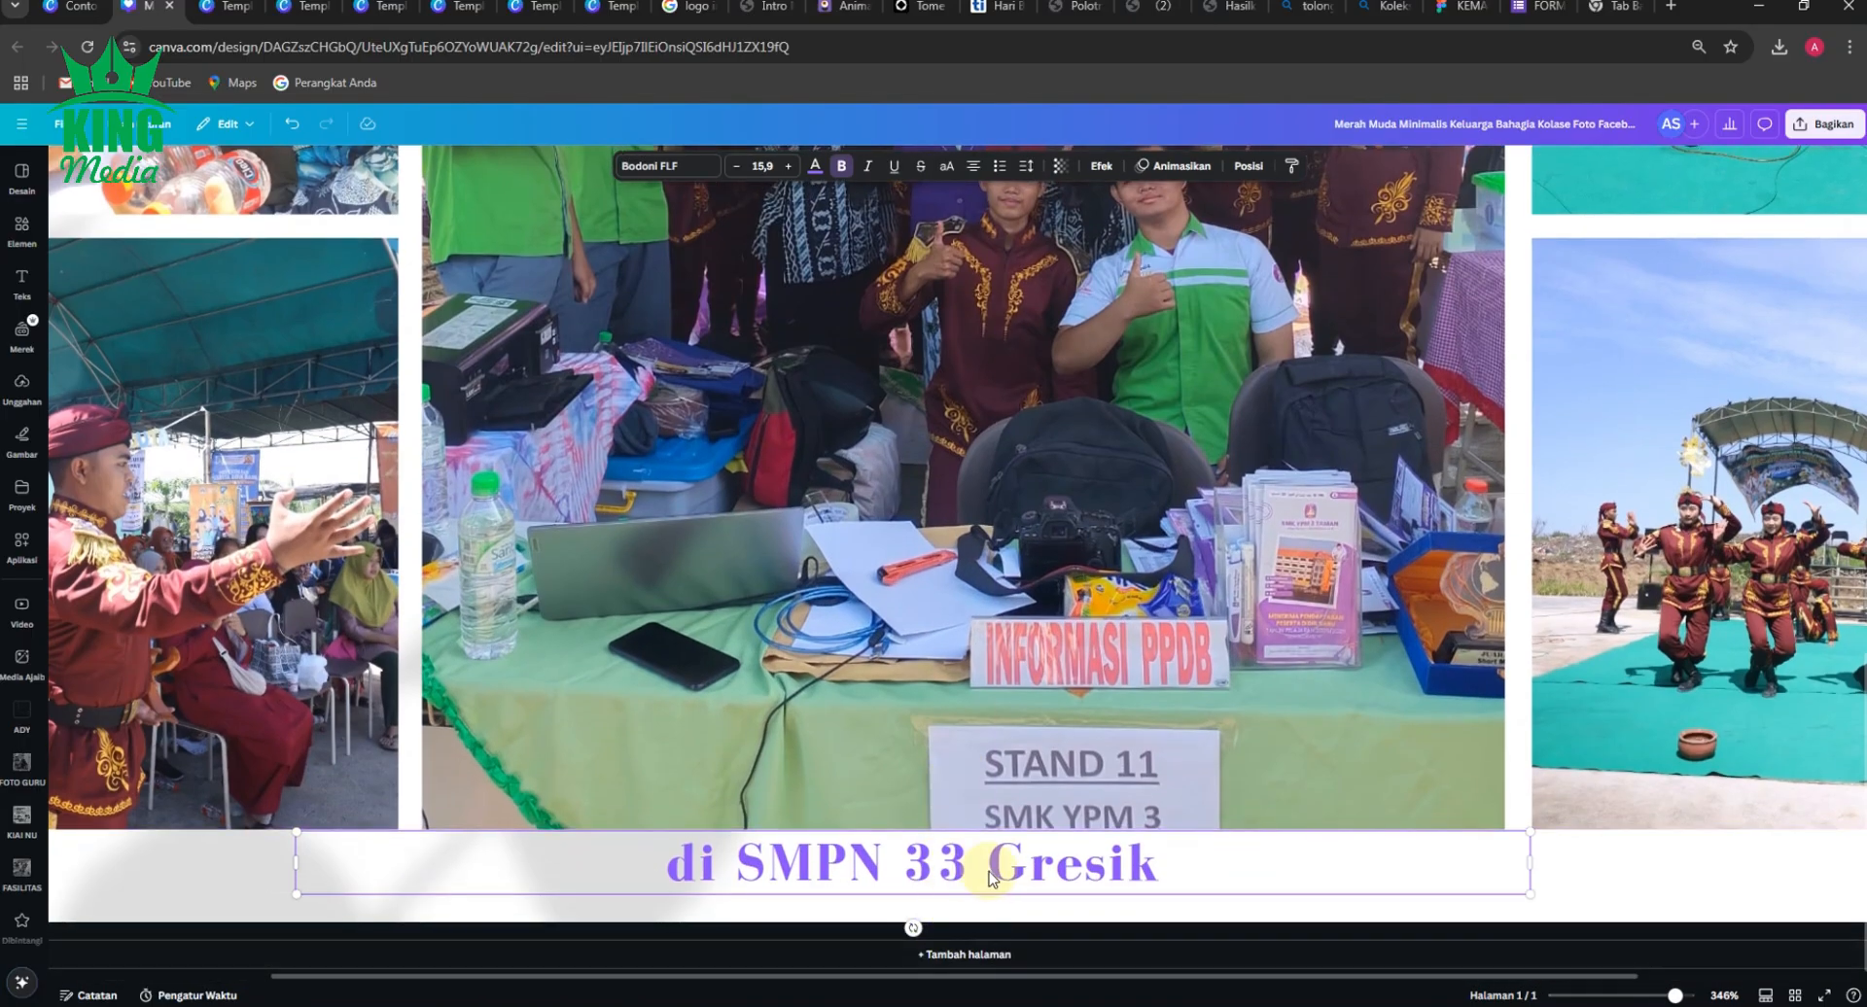
{"action": "double_click", "coordinate": [998, 873]}
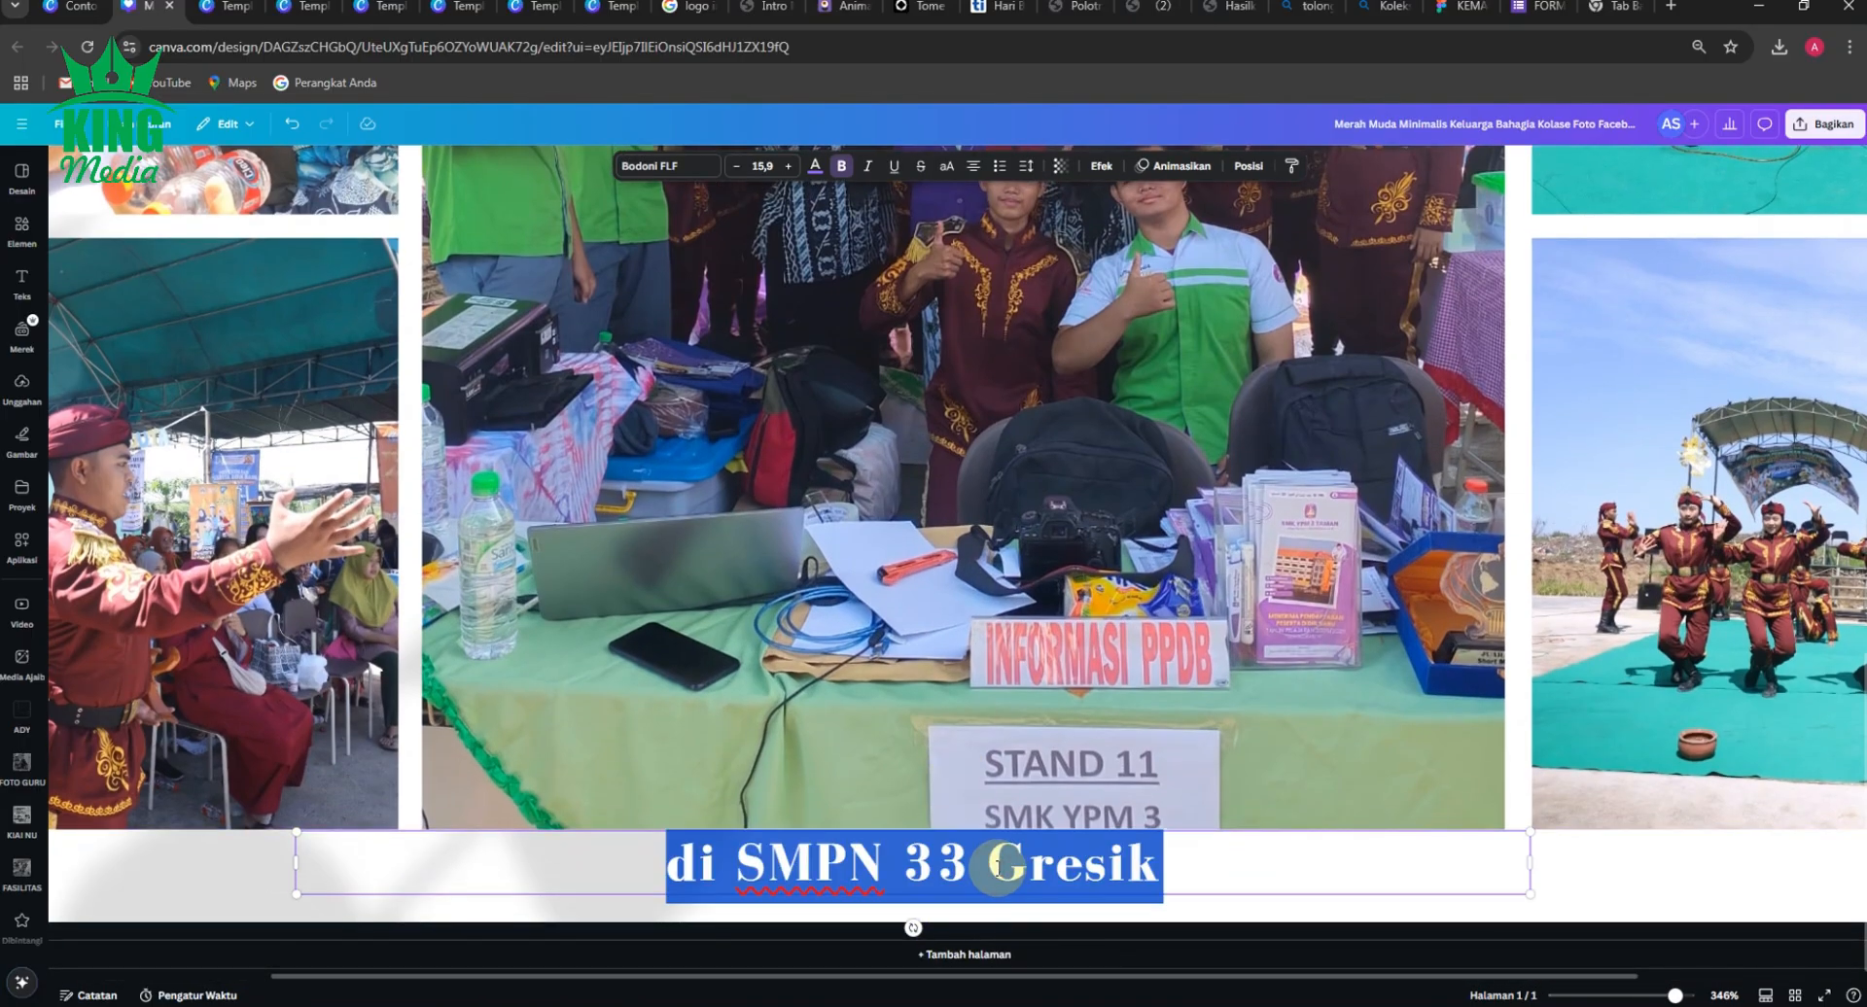
{"action": "type", "text": "Visit U"}
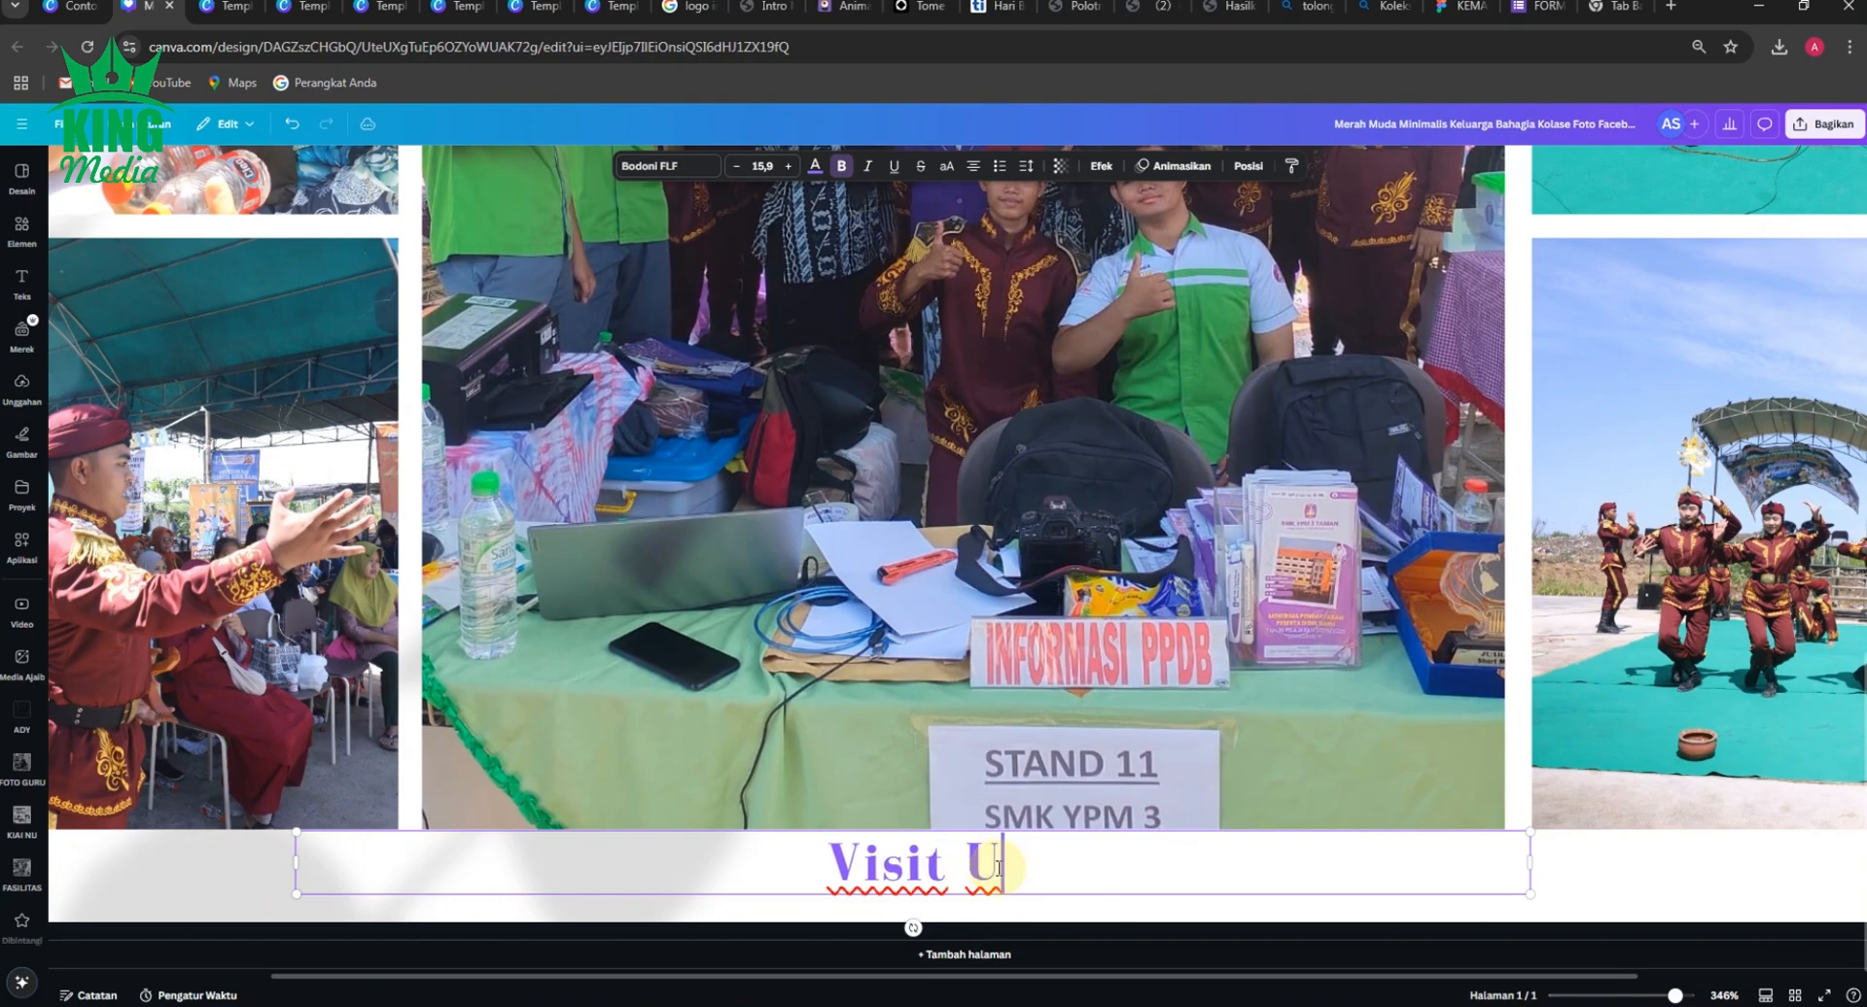
{"action": "type", "text": "s:"}
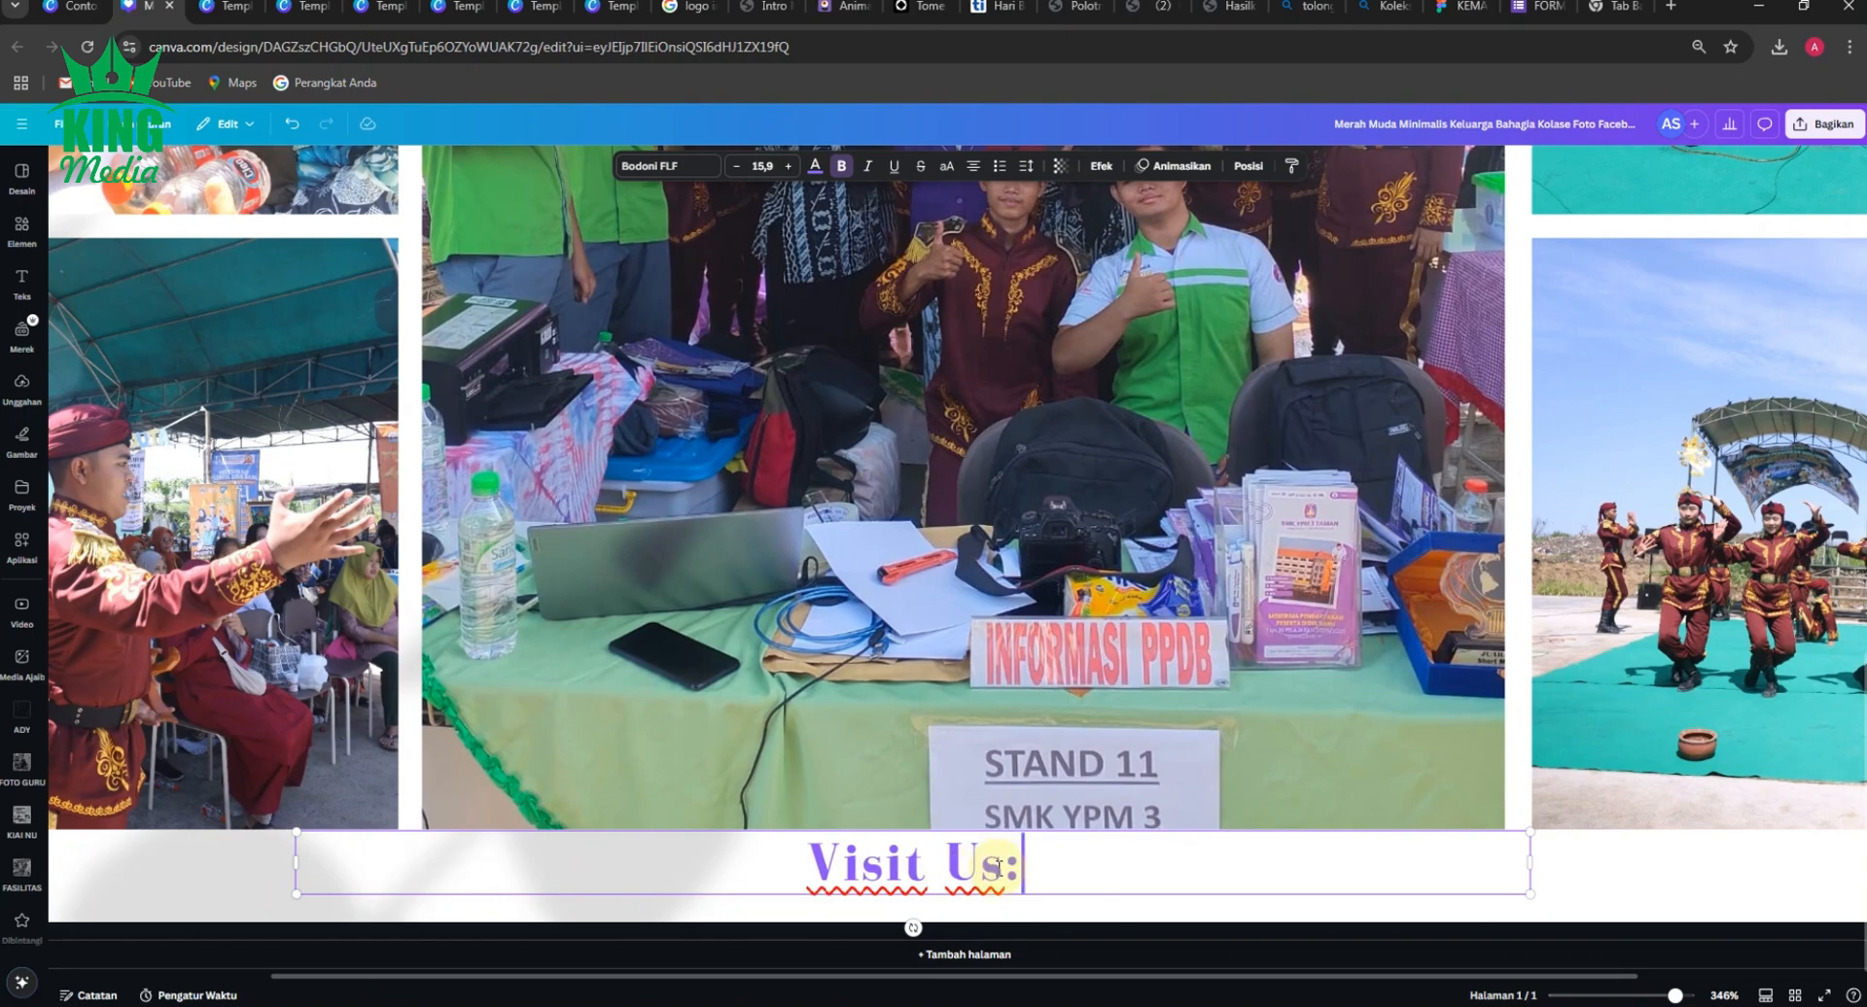
{"action": "type", "text": "smk"}
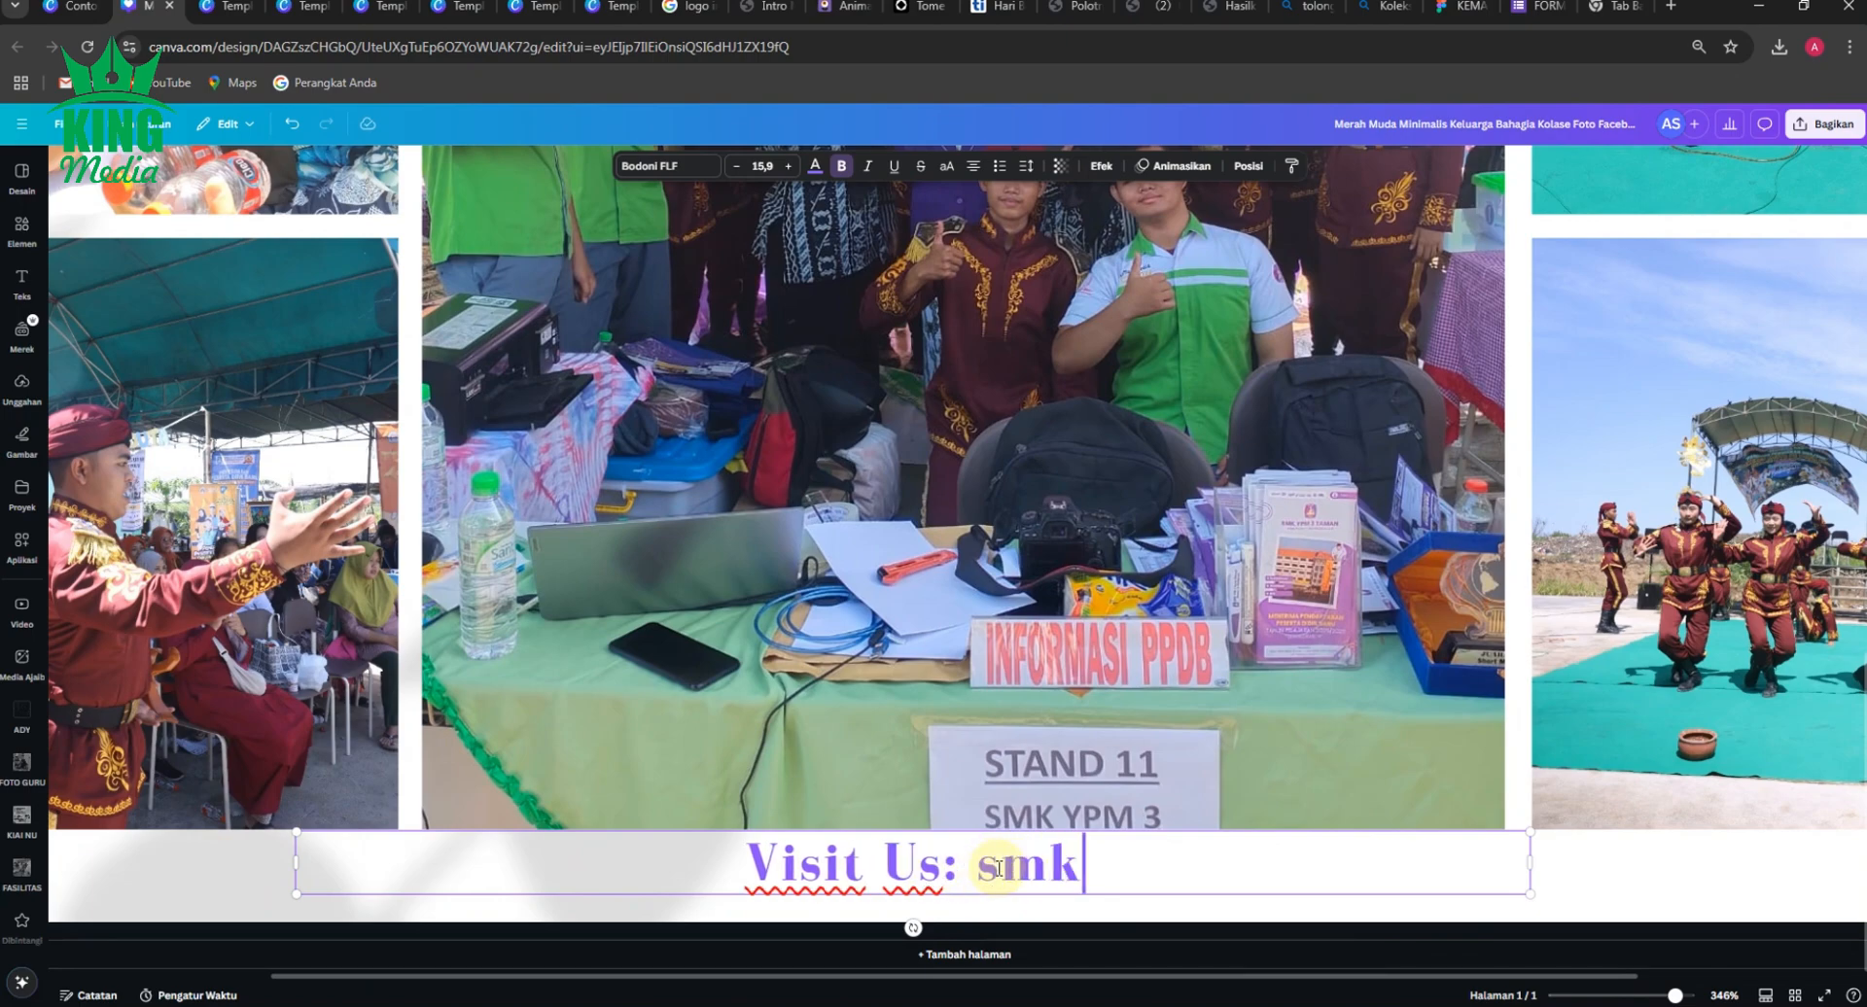
{"action": "type", "text": "ypm3t"}
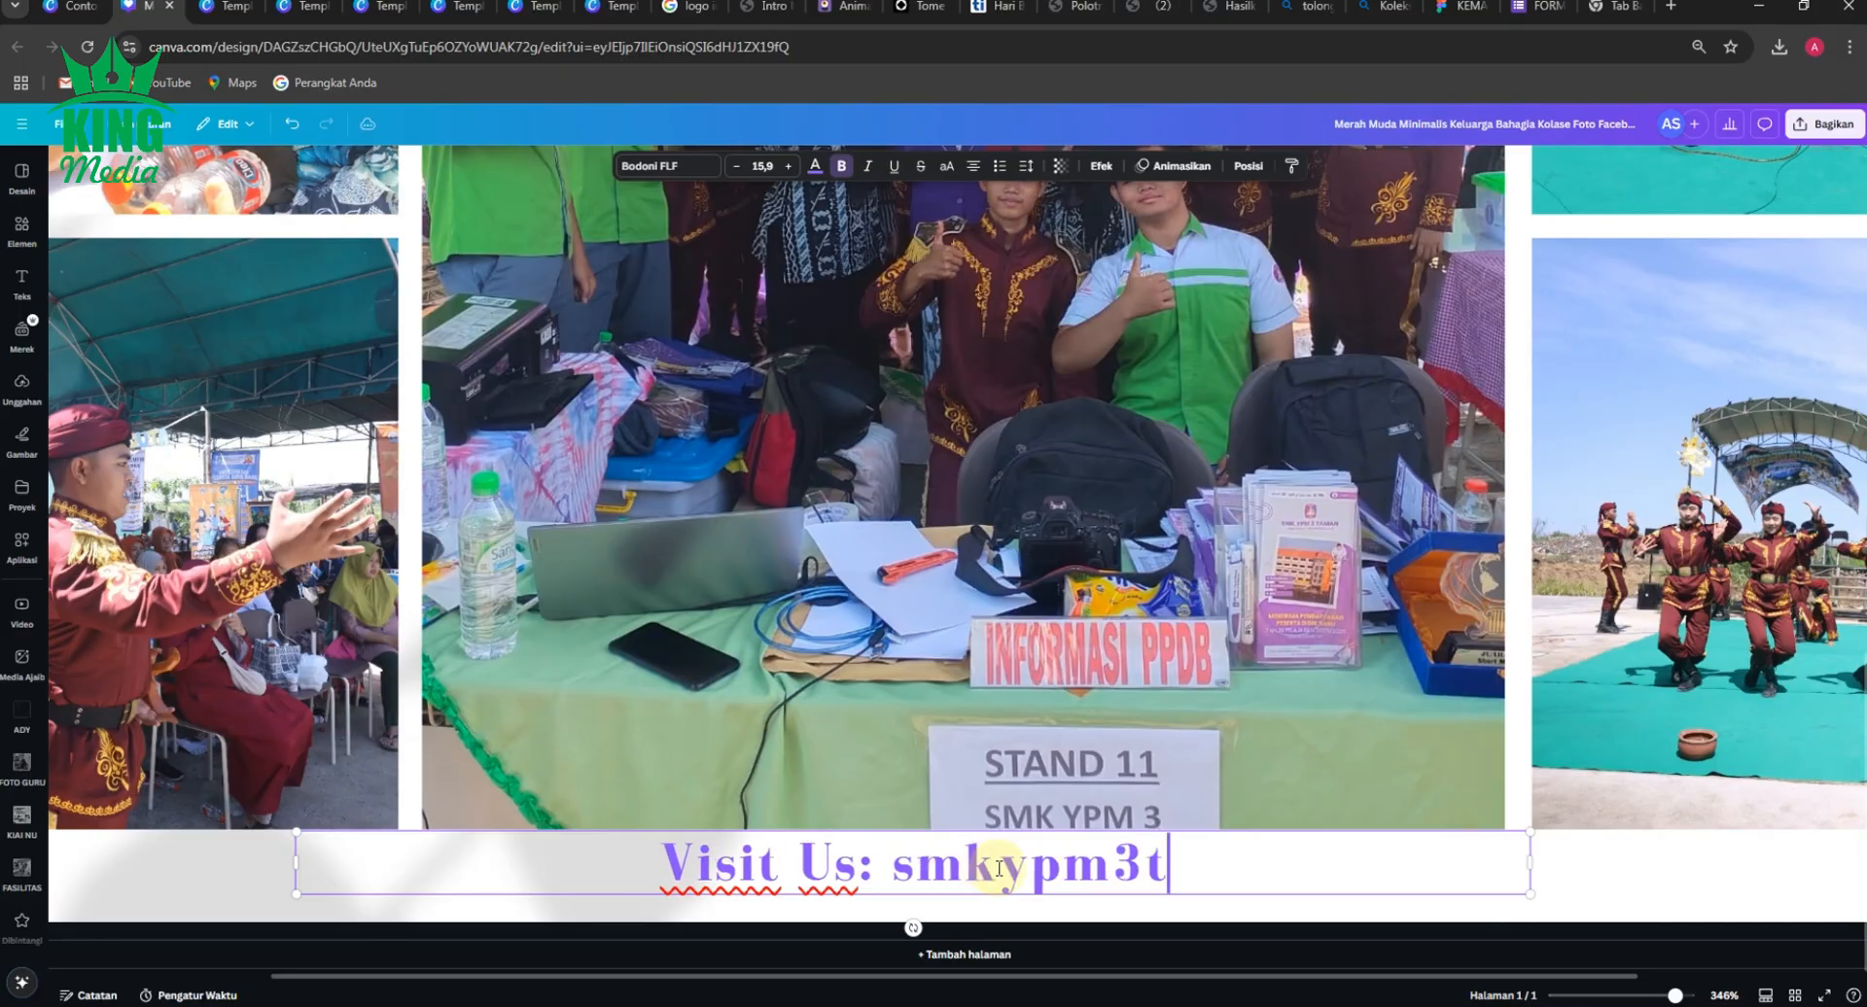
{"action": "type", "text": "aman"}
{"action": "key", "text": "BackSpace"}
{"action": "key", "text": "BackSpace"}
{"action": "key", "text": "BackSpace"}
{"action": "key", "text": "BackSpace"}
{"action": "key", "text": "BackSpace"}
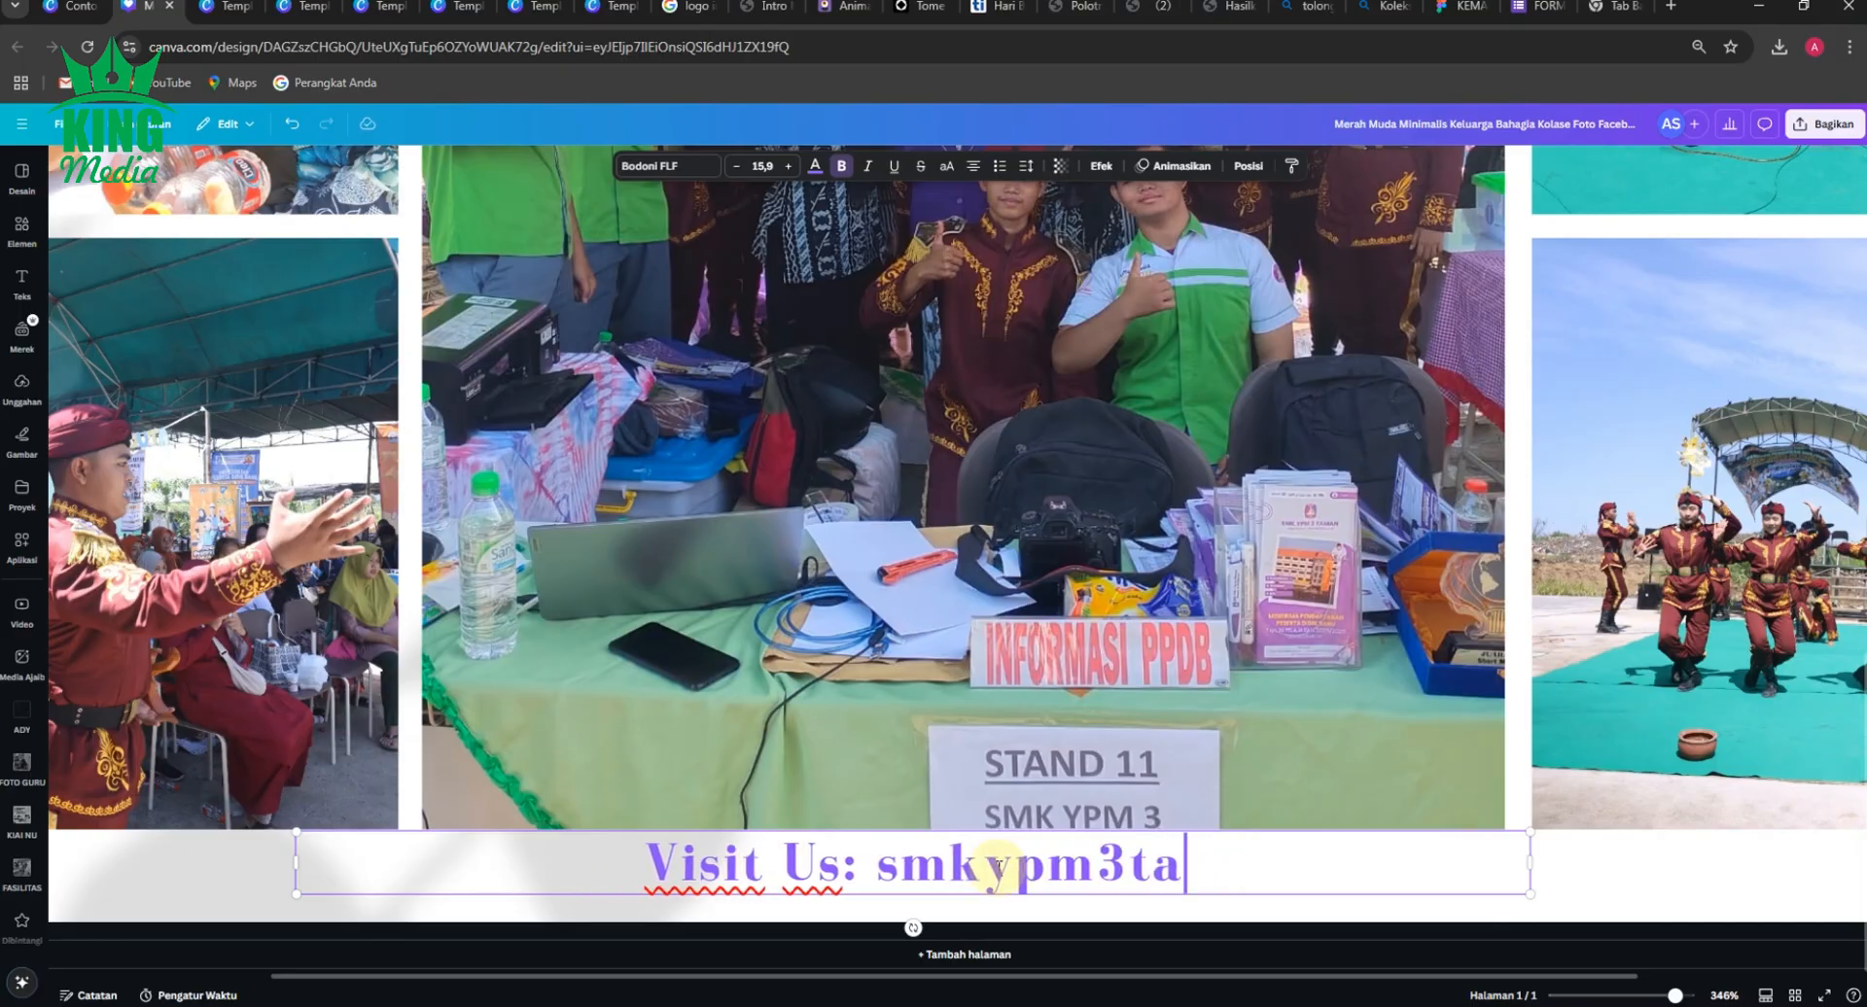
{"action": "key", "text": "BackSpace"}
{"action": "key", "text": "BackSpace"}
{"action": "key", "text": "BackSpace"}
{"action": "key", "text": "BackSpace"}
{"action": "key", "text": "BackSpace"}
{"action": "key", "text": "BackSpace"}
{"action": "key", "text": "BackSpace"}
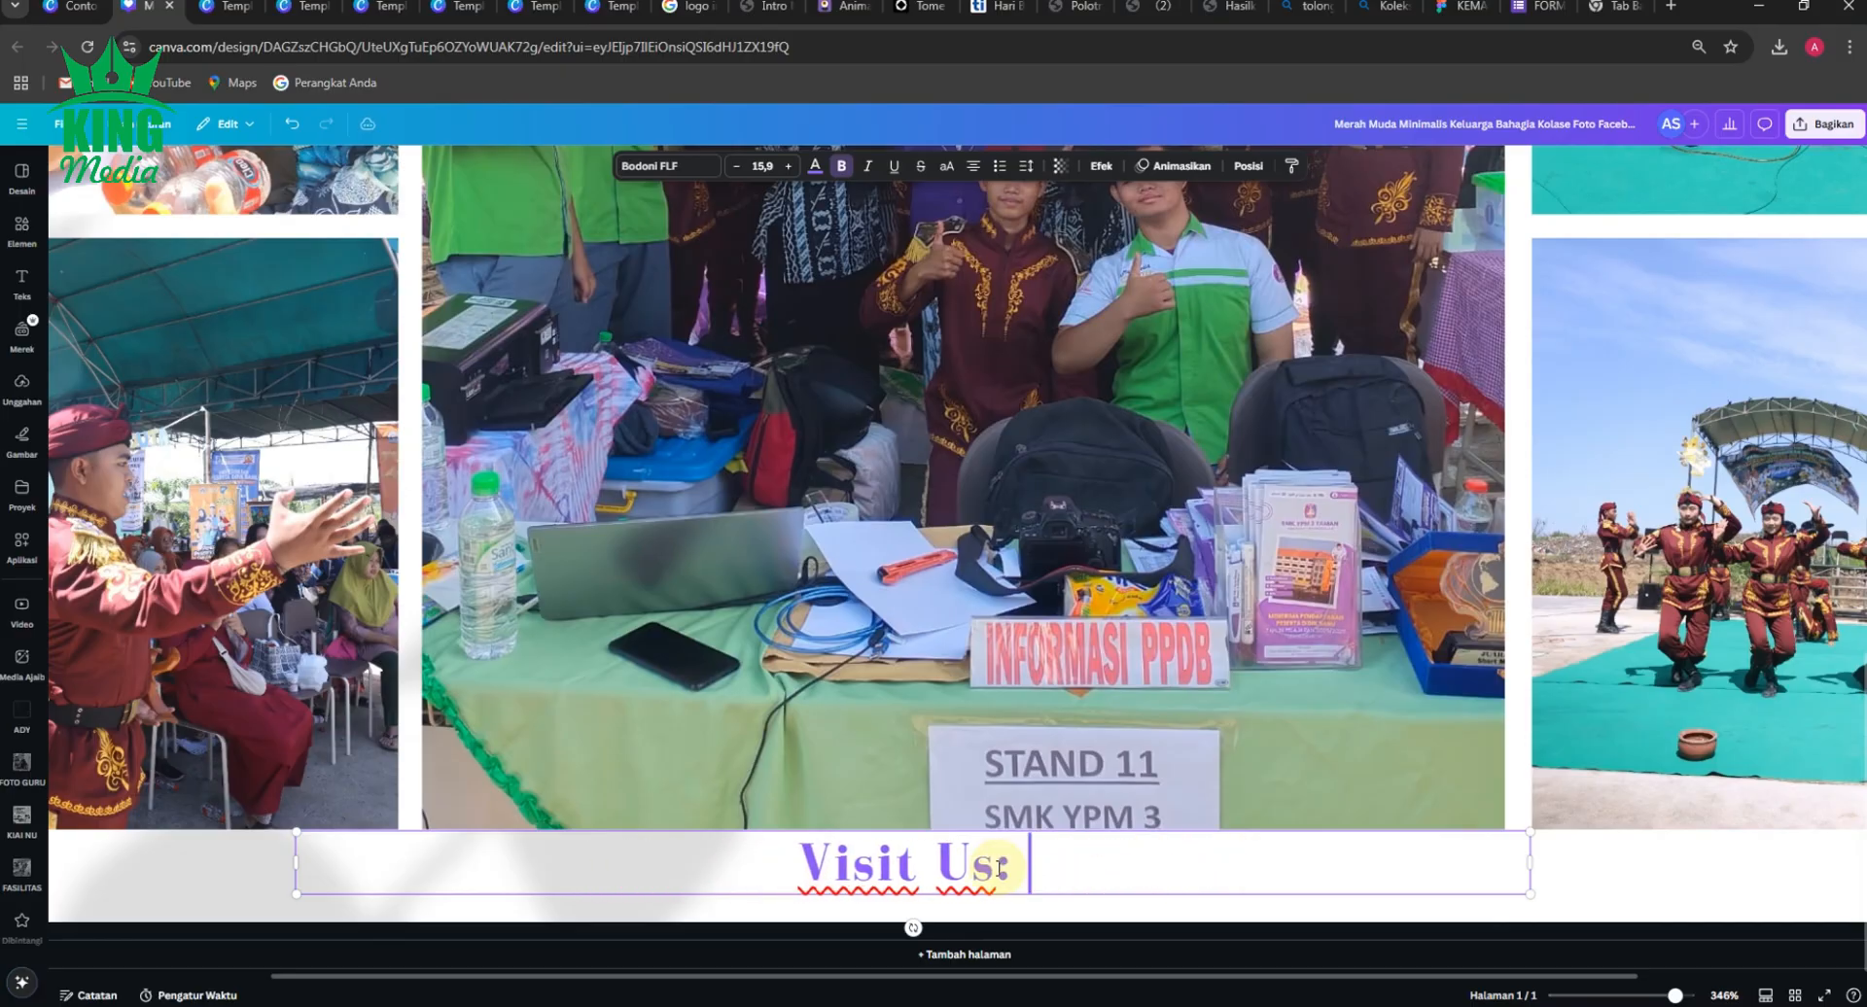
Complete the line after "Visit Us:" with the website address "SMKYPM3TAMAN.SCH.ID" in capitals.
{"action": "type", "text": "SMKYPM"}
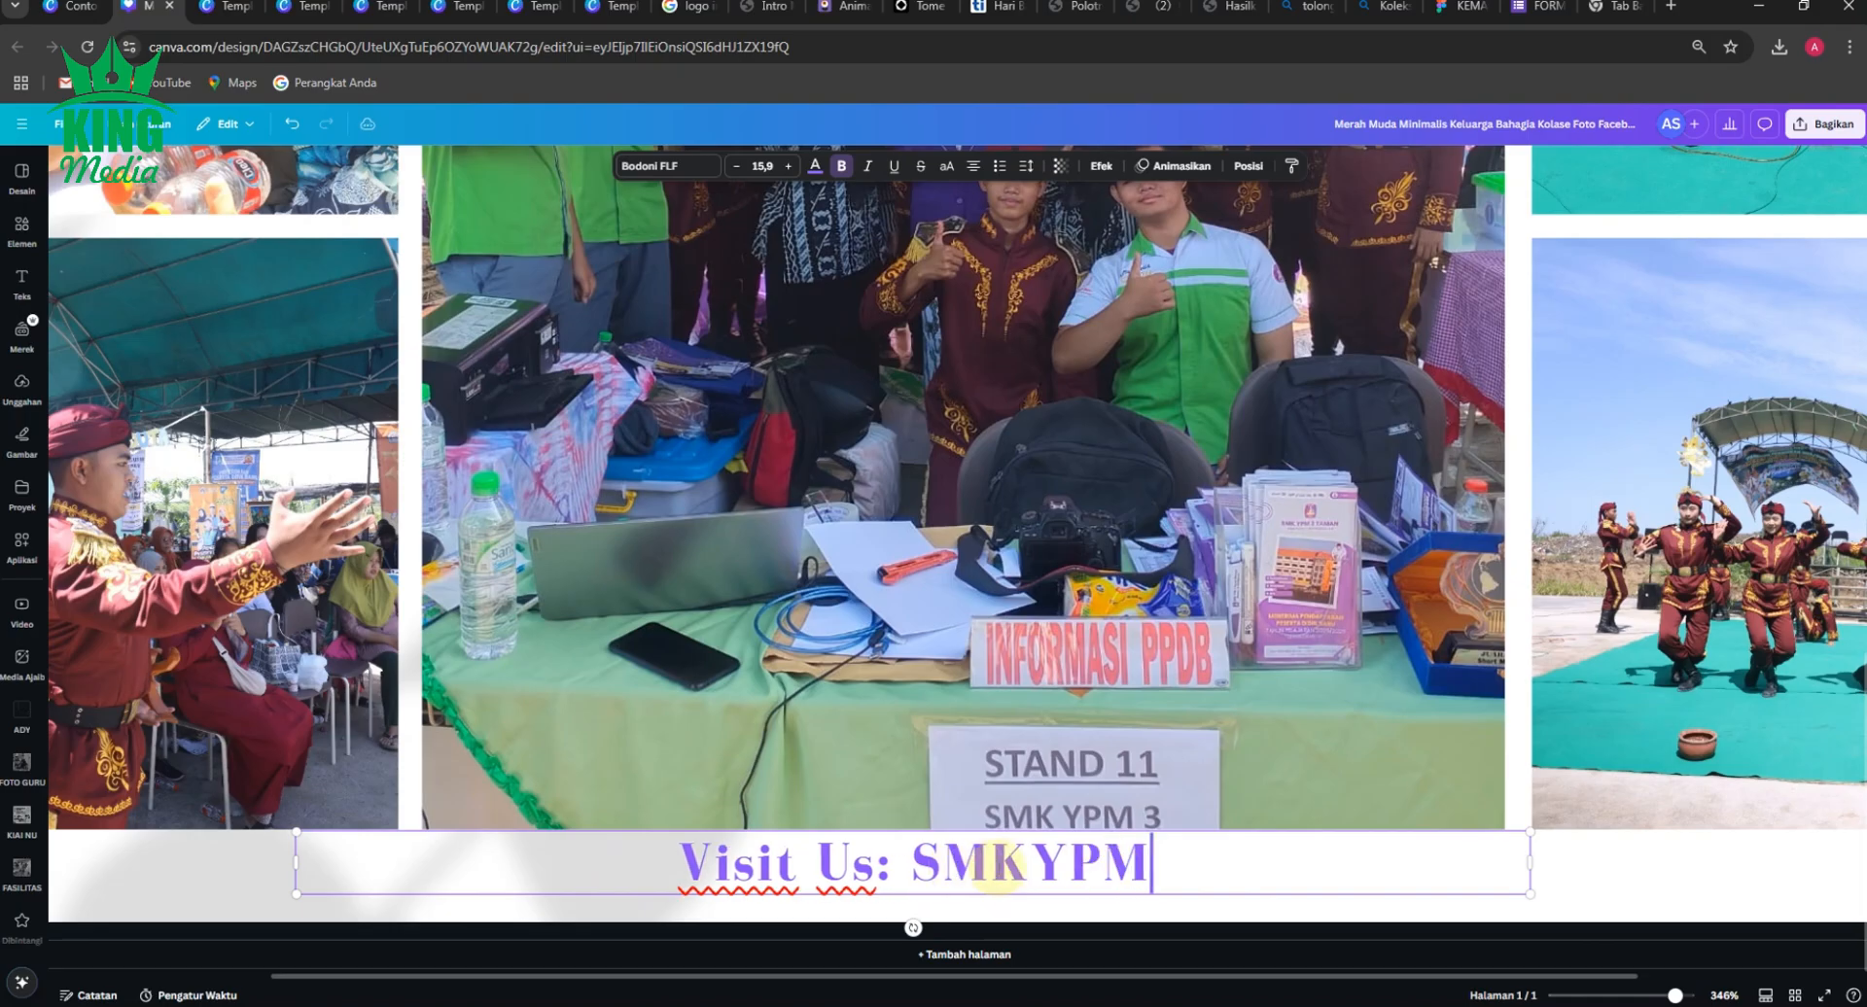
{"action": "type", "text": "3TAMAN"}
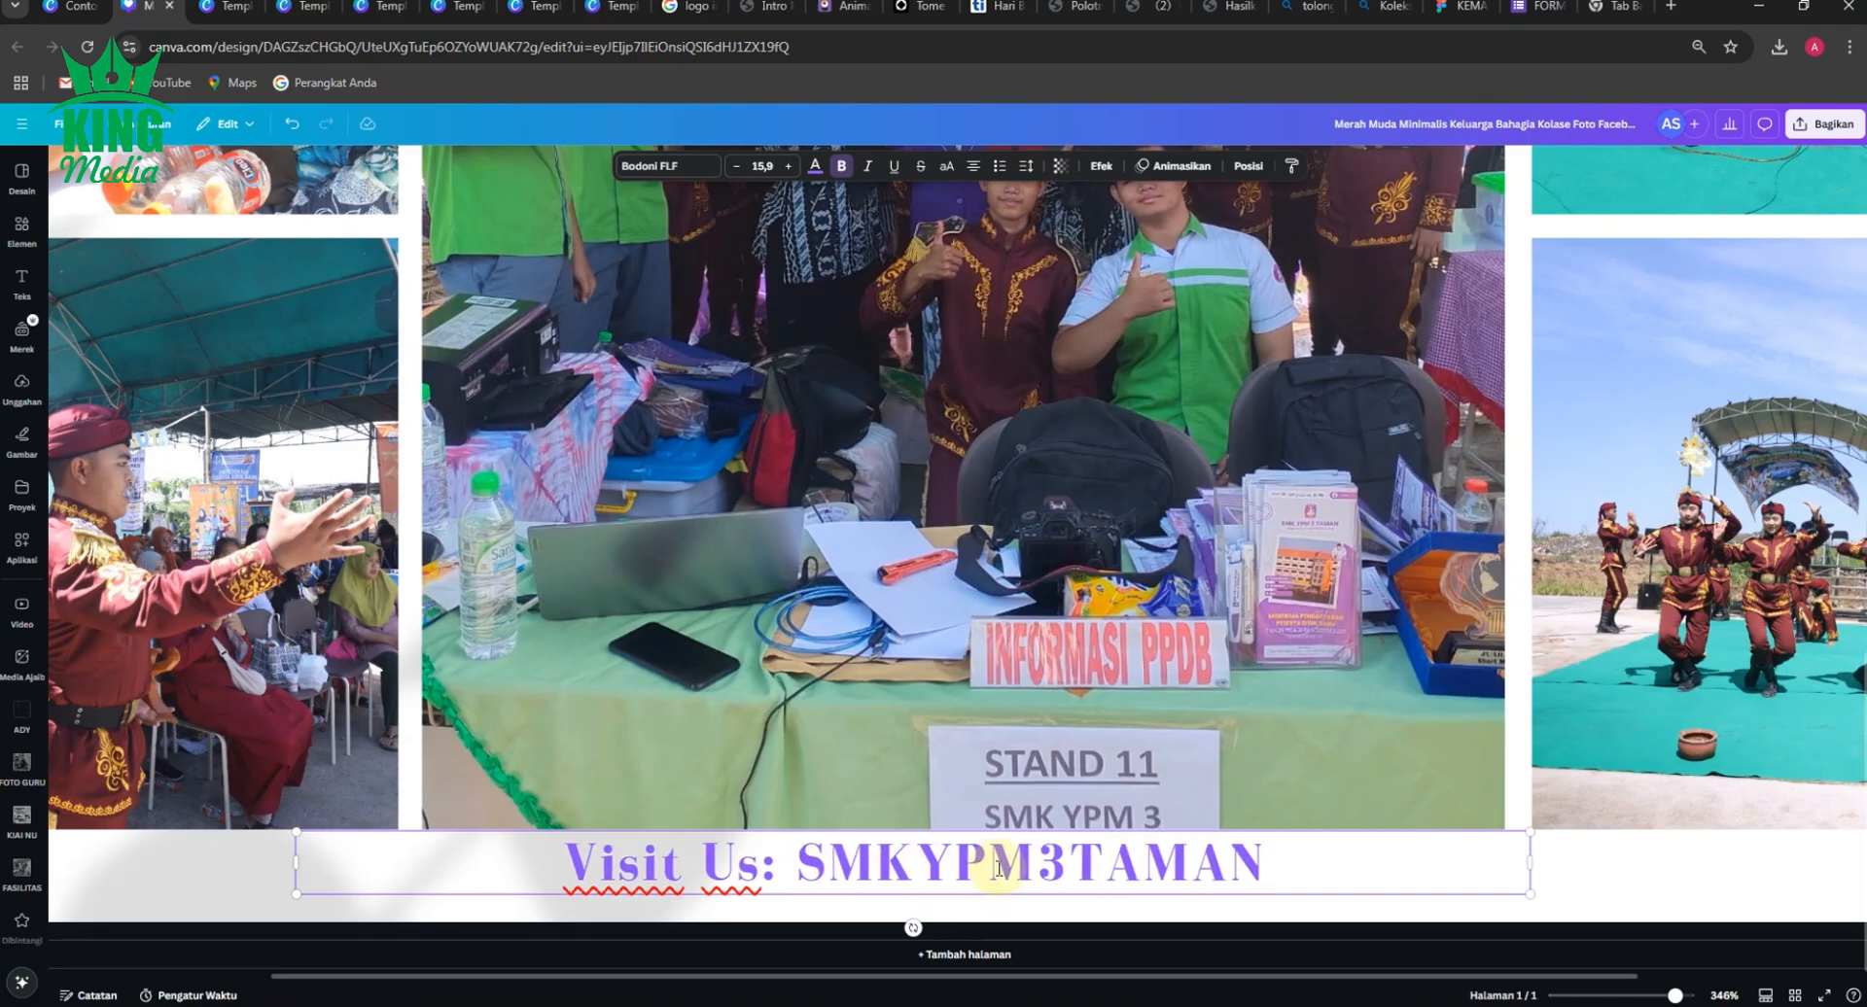
{"action": "type", "text": ".SCH.ID"}
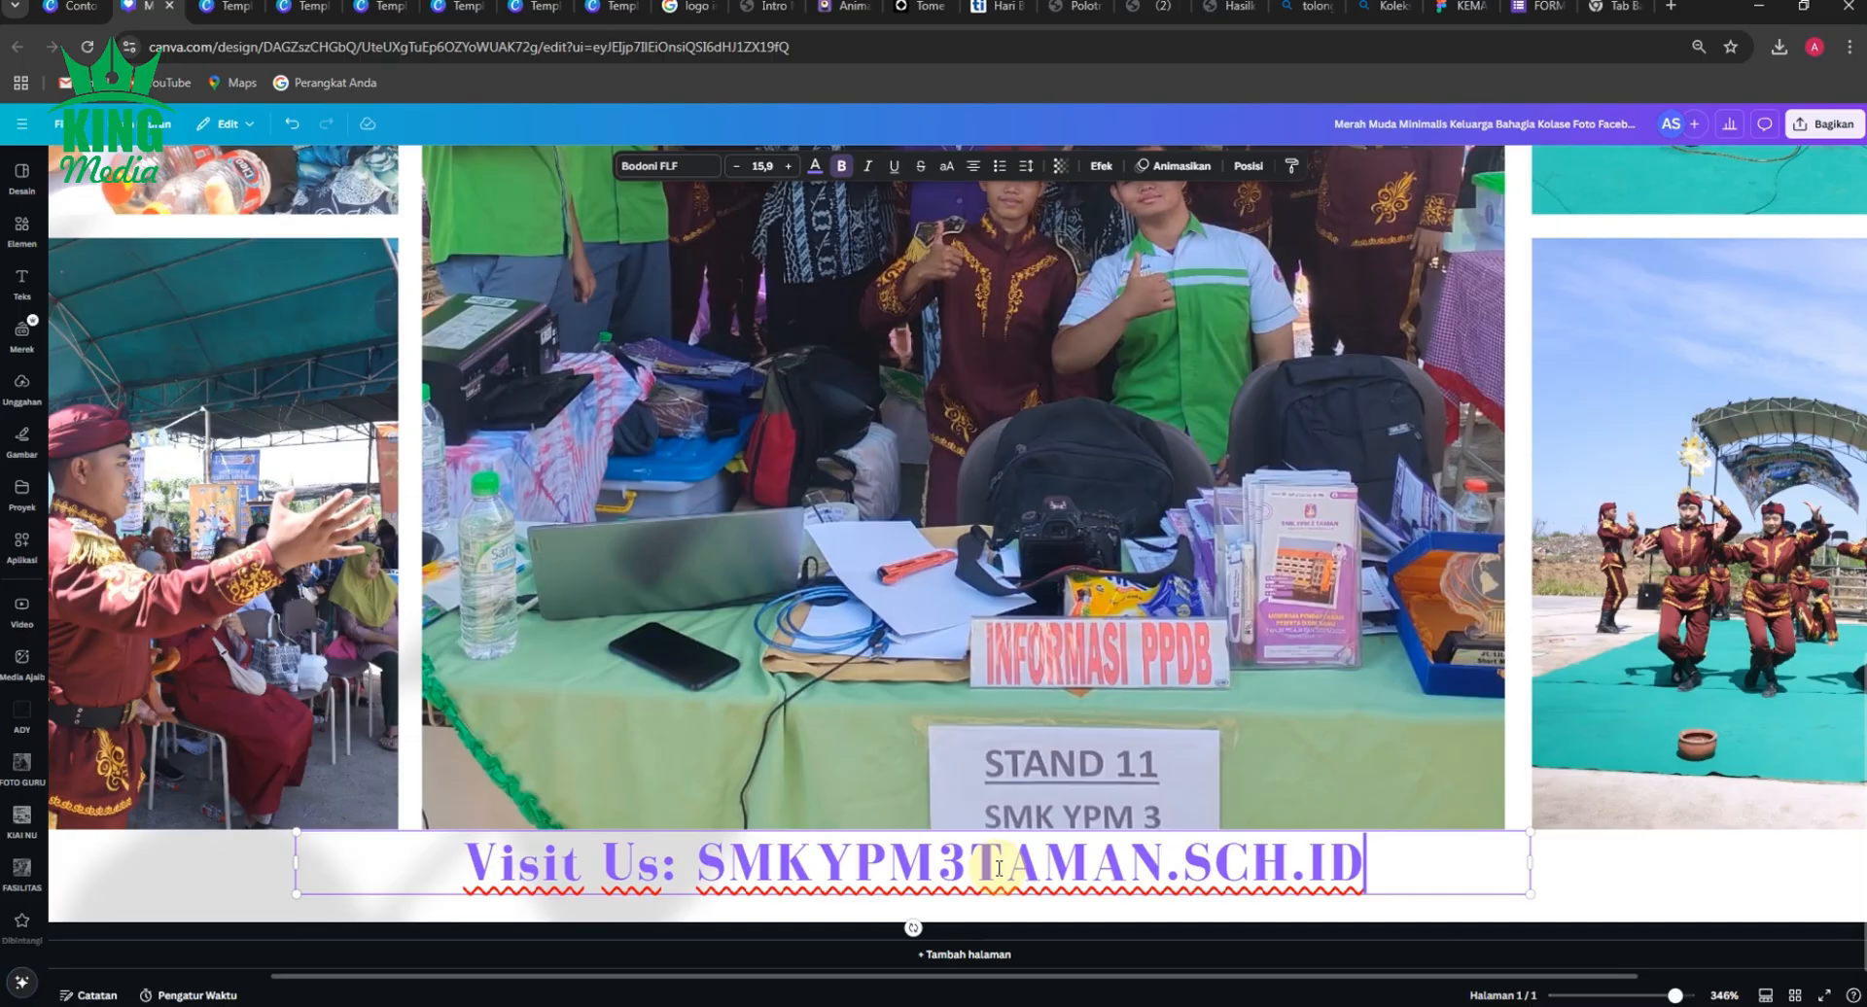
{"action": "scroll", "coordinate": [998, 869], "scroll_direction": "down", "scroll_amount": 6}
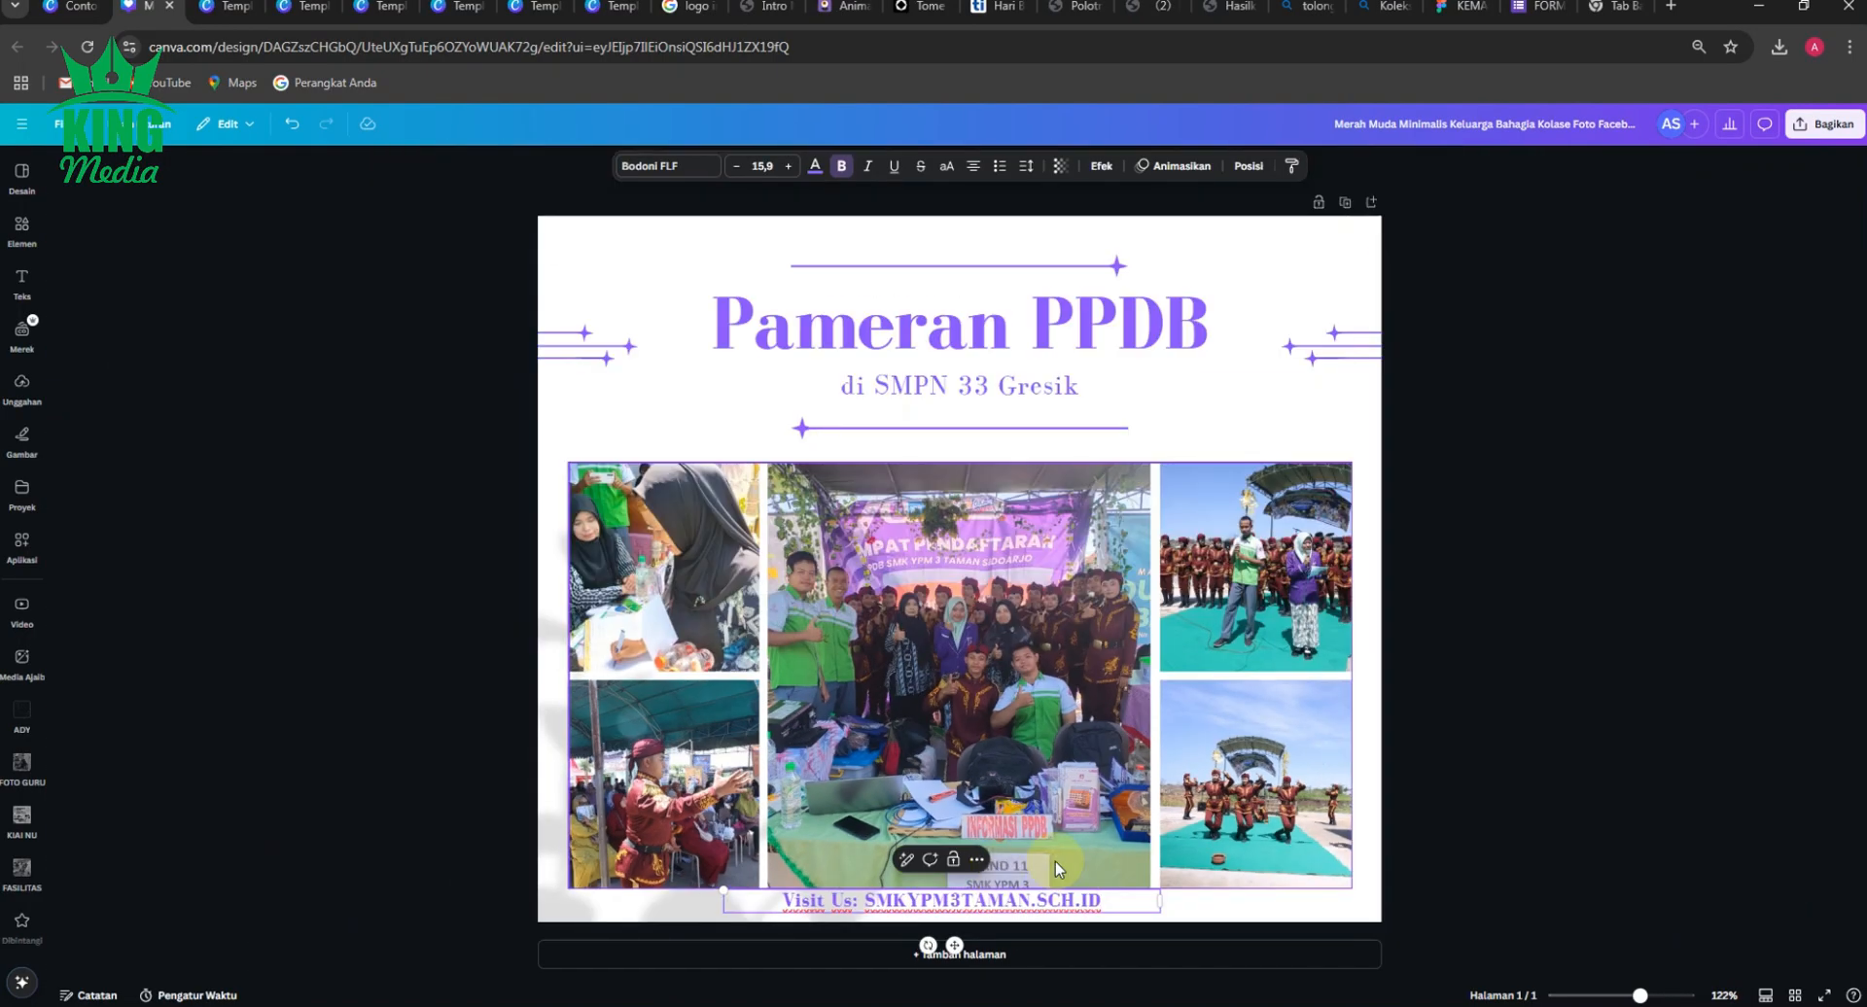
{"action": "left_click", "coordinate": [1546, 785]}
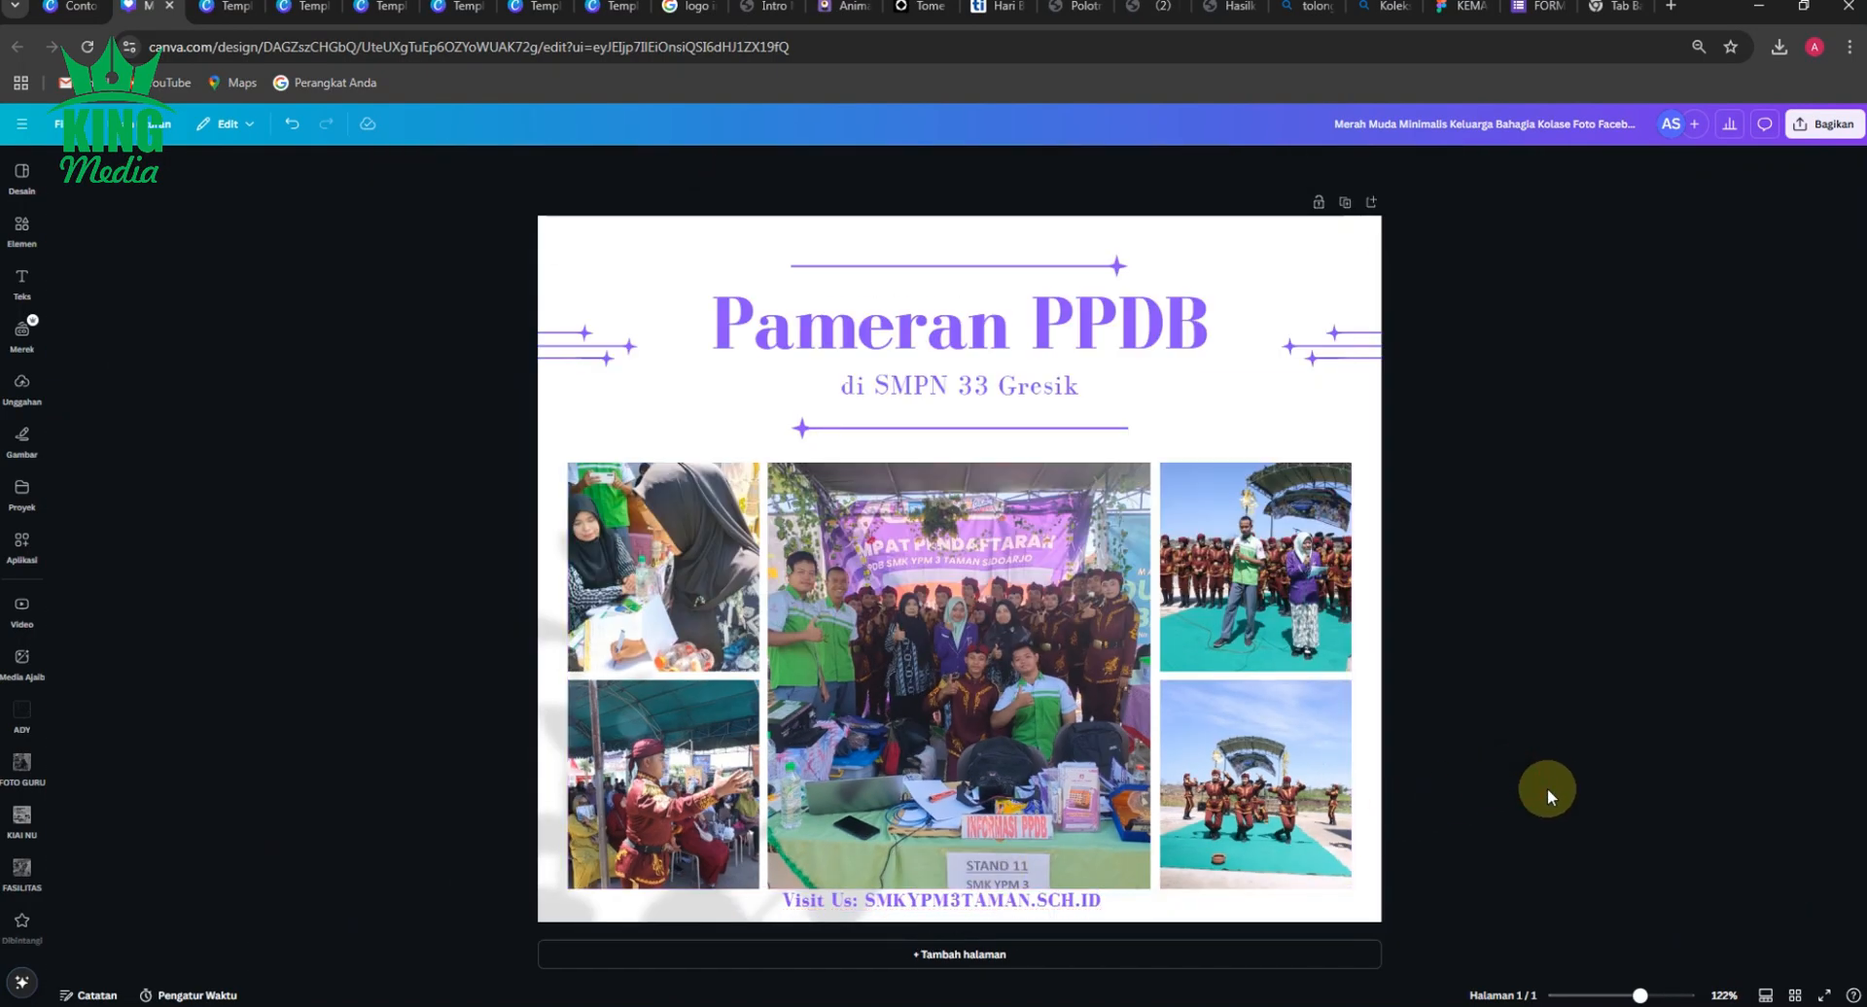
Centre the "Visit Us" line horizontally on the page and fit it between the photo grid and the lower page edge.
{"action": "left_click", "coordinate": [1101, 912]}
{"action": "left_click", "coordinate": [1104, 916]}
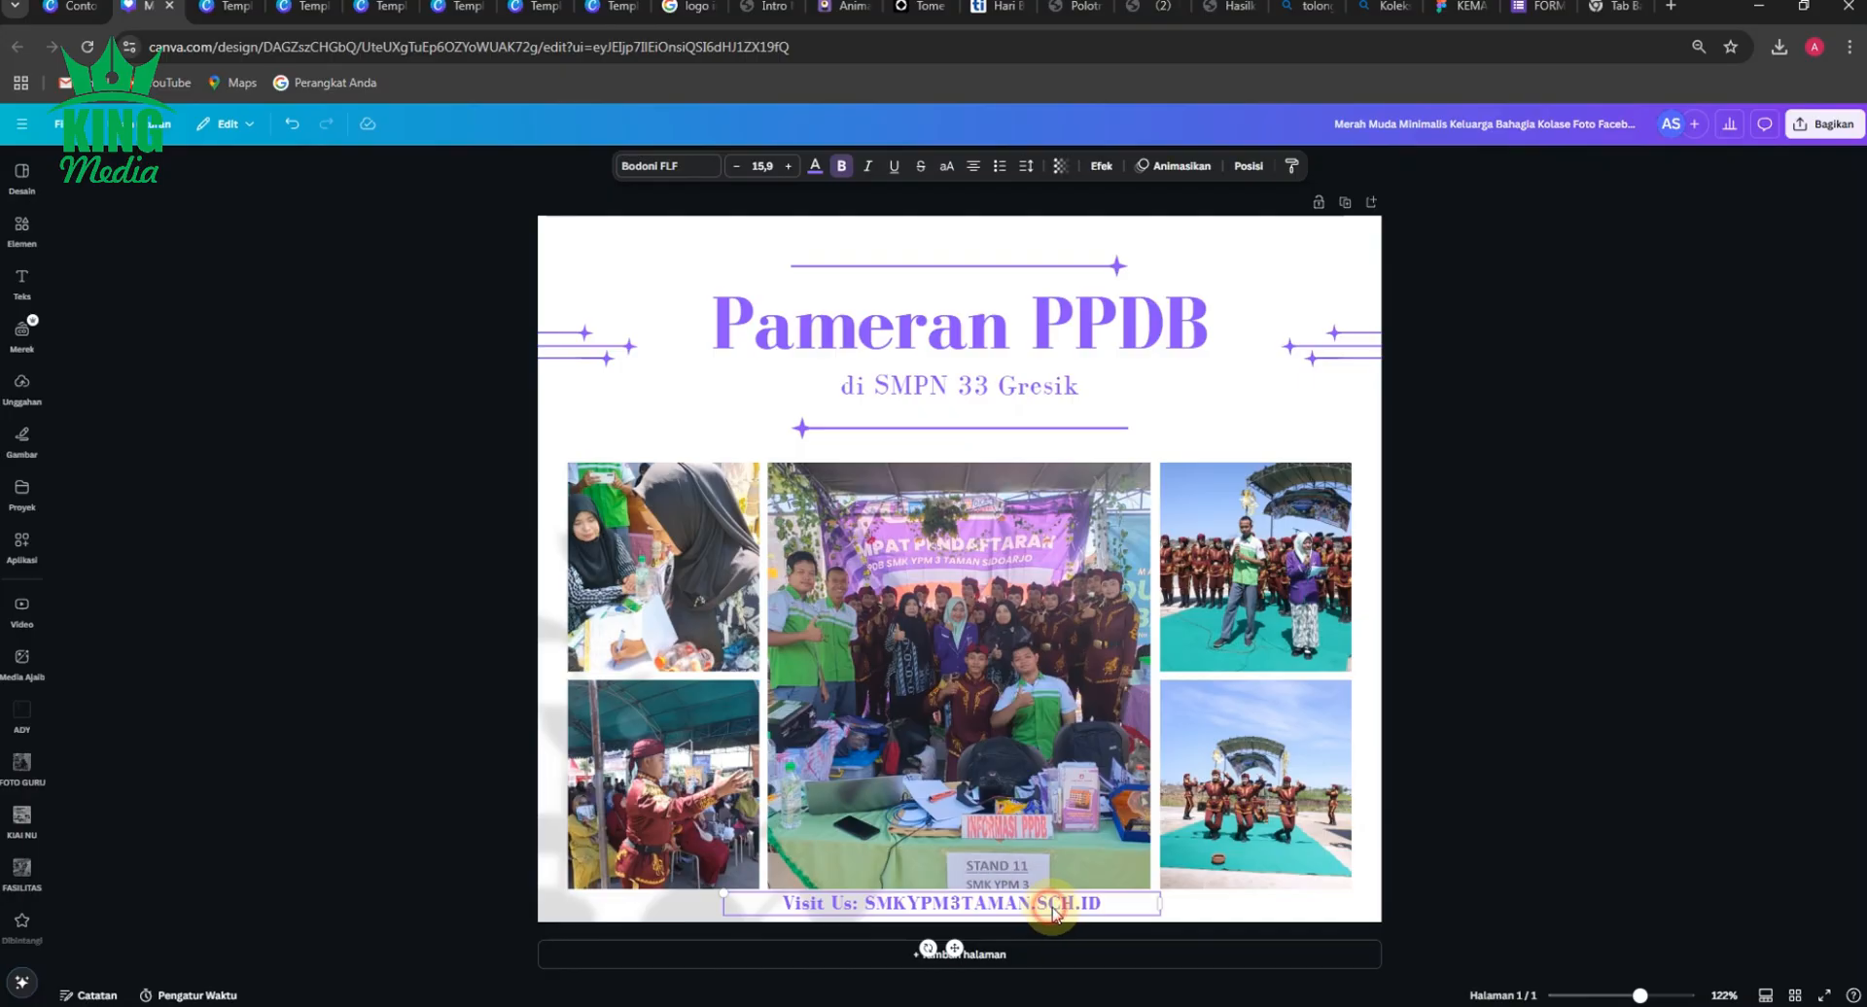
{"action": "left_click_drag", "start_coordinate": [1050, 912], "coordinate": [1067, 906]}
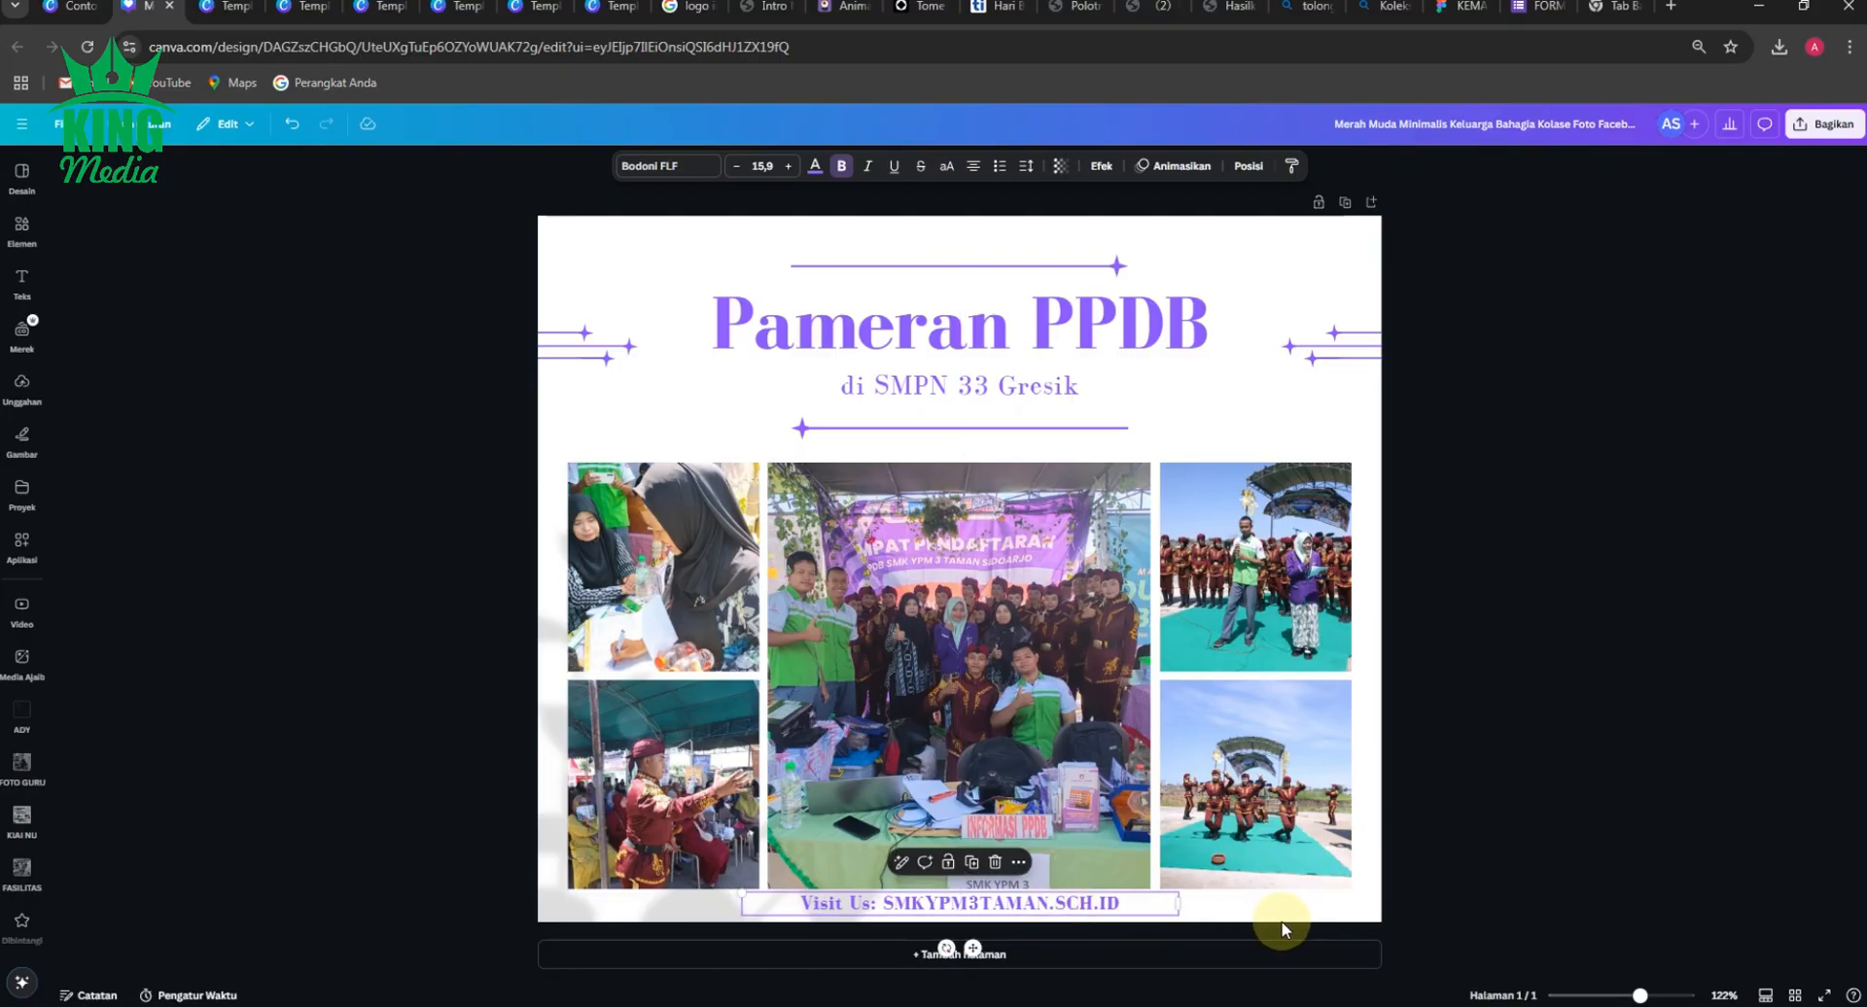
{"action": "left_click", "coordinate": [1284, 928]}
{"action": "left_click", "coordinate": [1015, 902]}
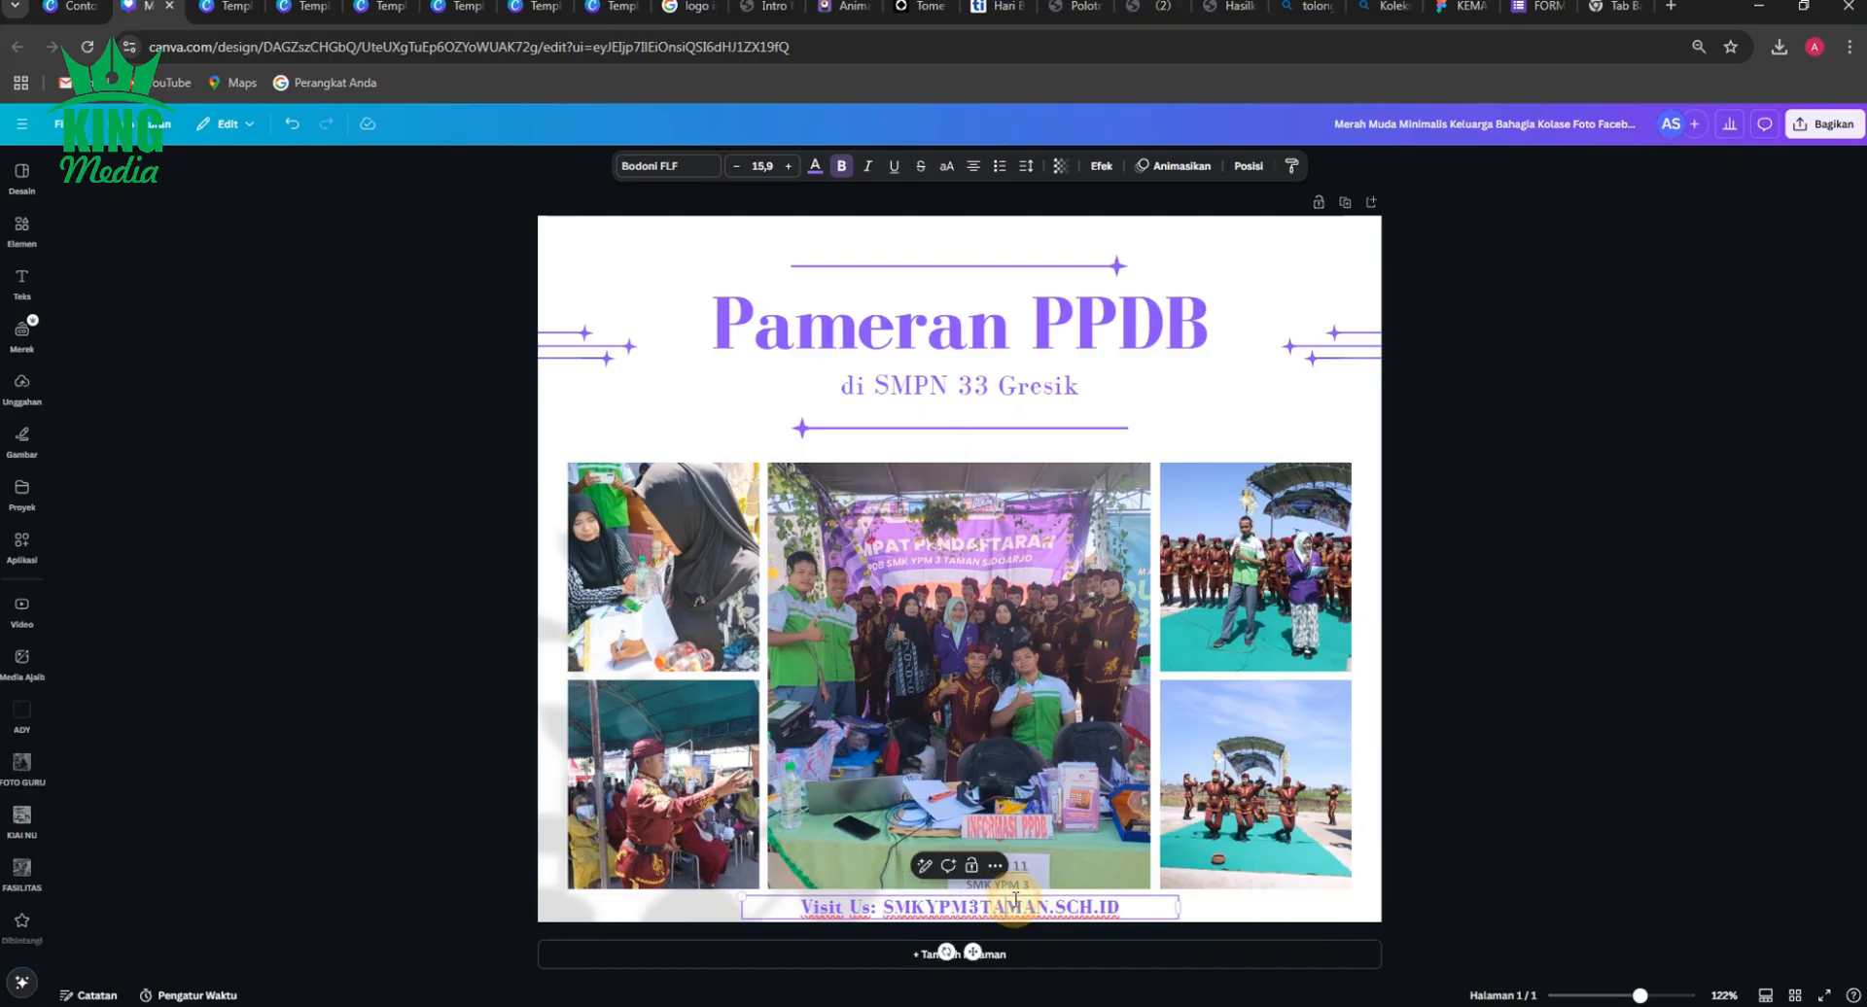
{"action": "left_click", "coordinate": [1627, 873]}
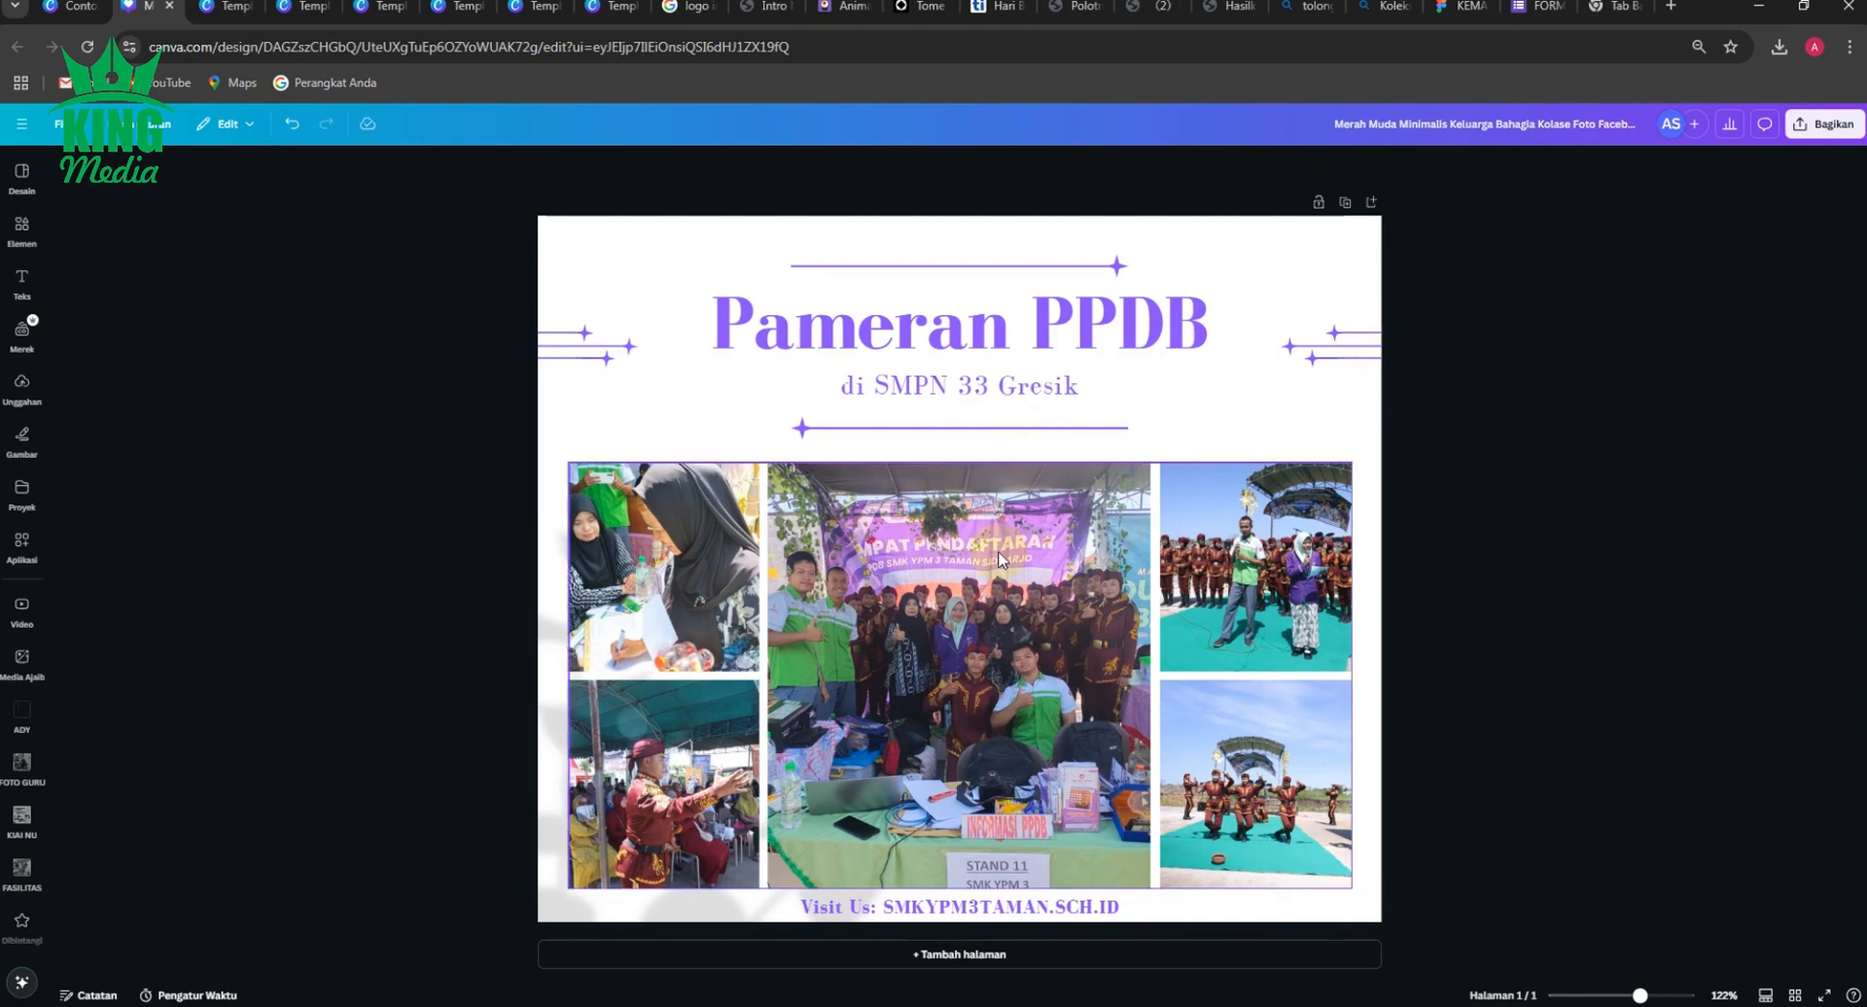
Place a copy of the "di SMPN 33 Gresik" subtitle above the "Pameran PPDB" title and change its text to "Giat".
{"action": "left_click", "coordinate": [977, 387]}
{"action": "left_click_drag", "start_coordinate": [992, 391], "coordinate": [944, 287]}
{"action": "double_click", "coordinate": [943, 285]}
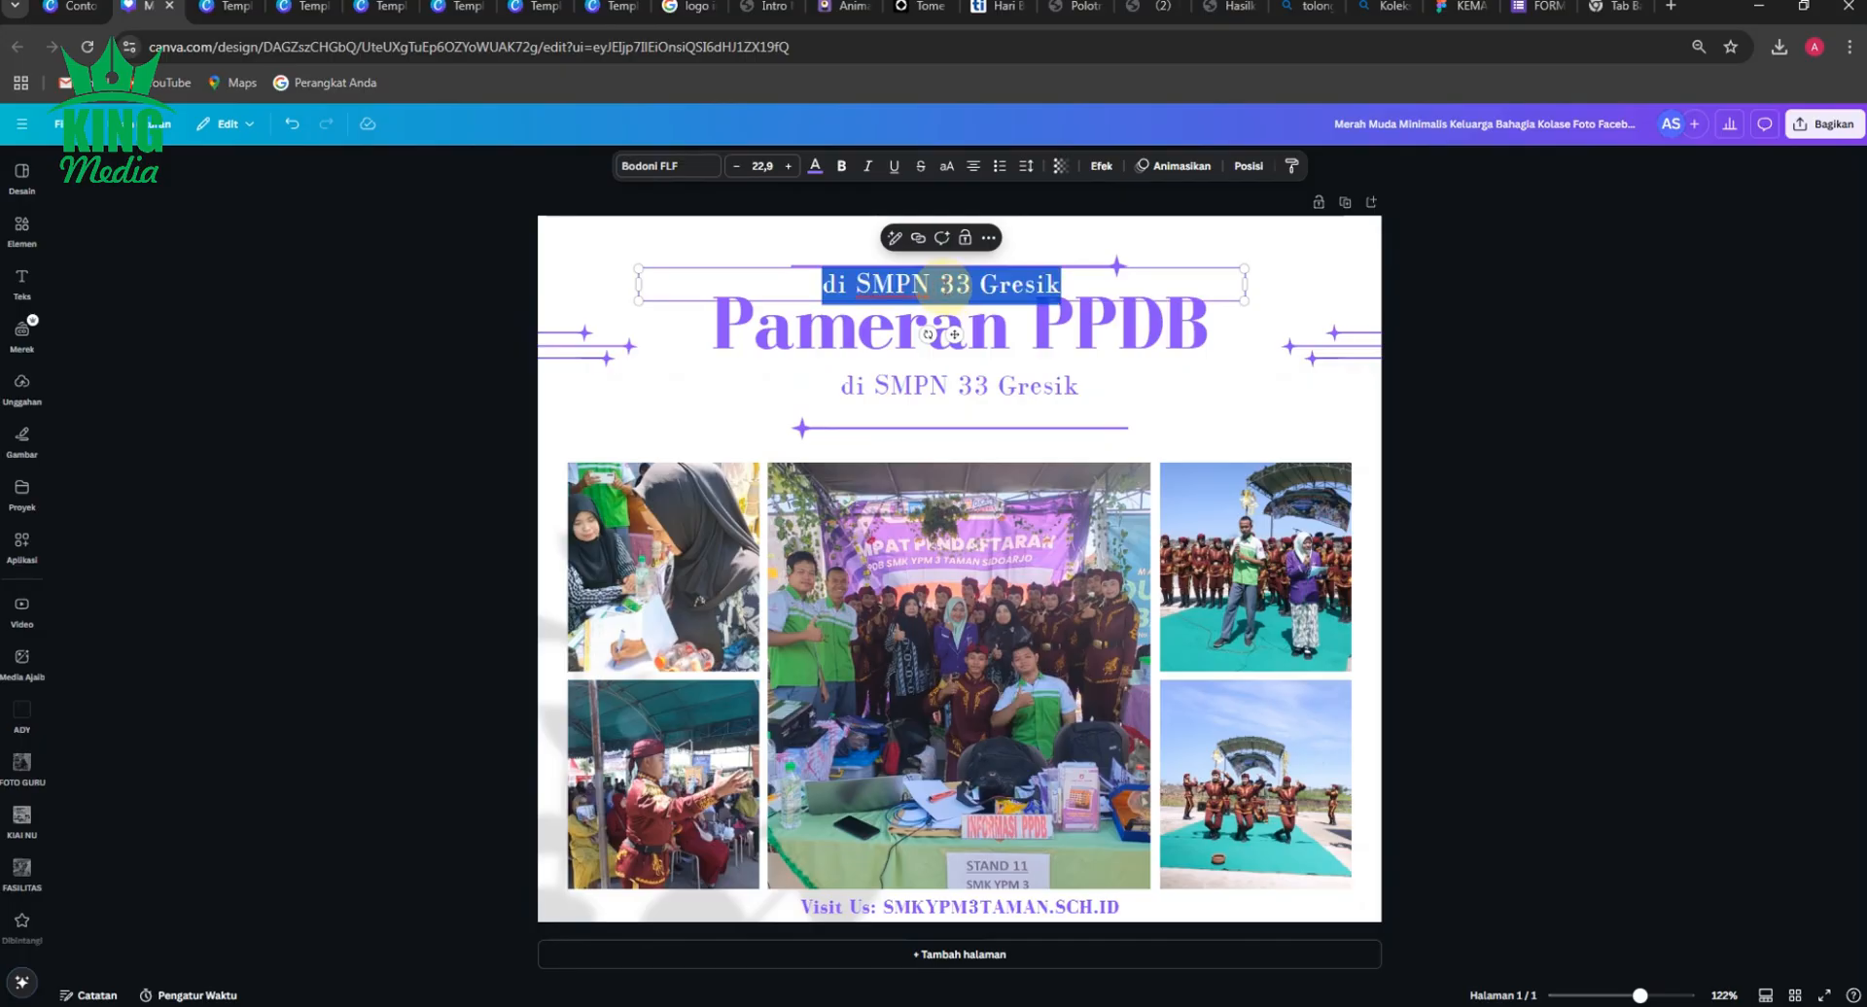
{"action": "type", "text": "G"}
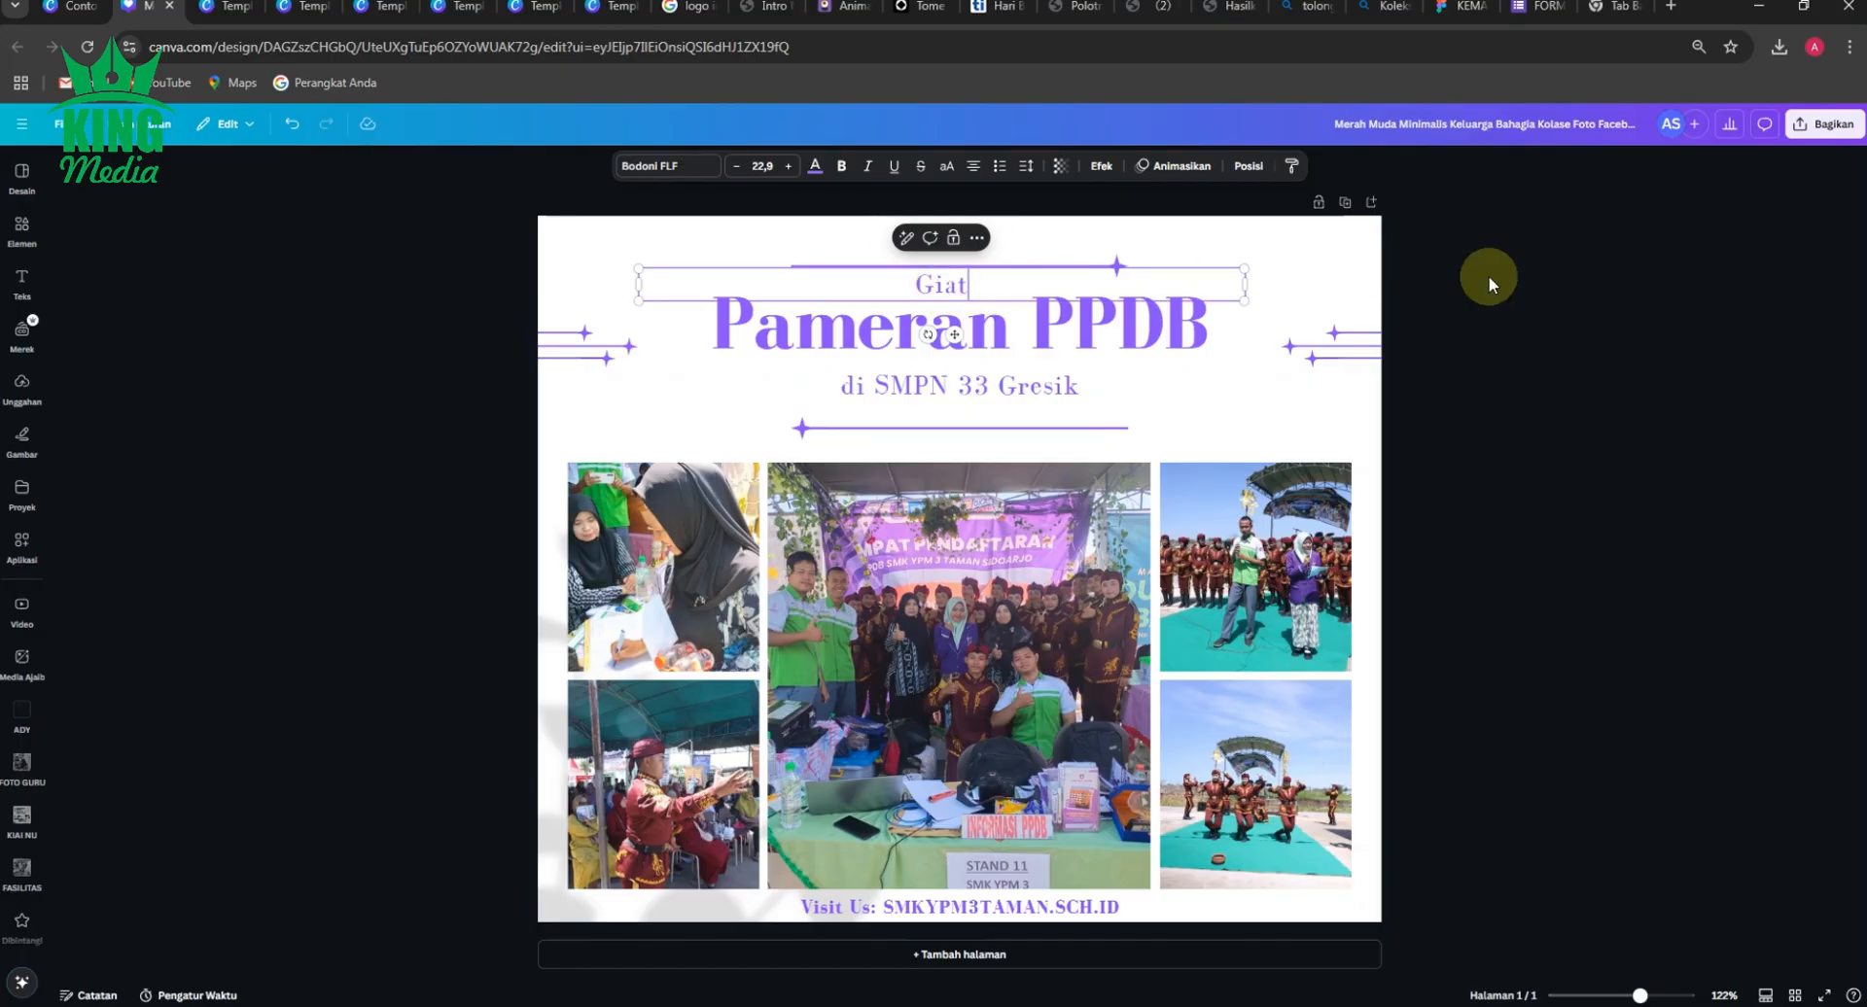
{"action": "type", "text": "iat"}
{"action": "left_click", "coordinate": [1554, 283]}
Narrow the "Giat" text box above the title so it fits more closely around the word.
{"action": "left_click", "coordinate": [978, 283]}
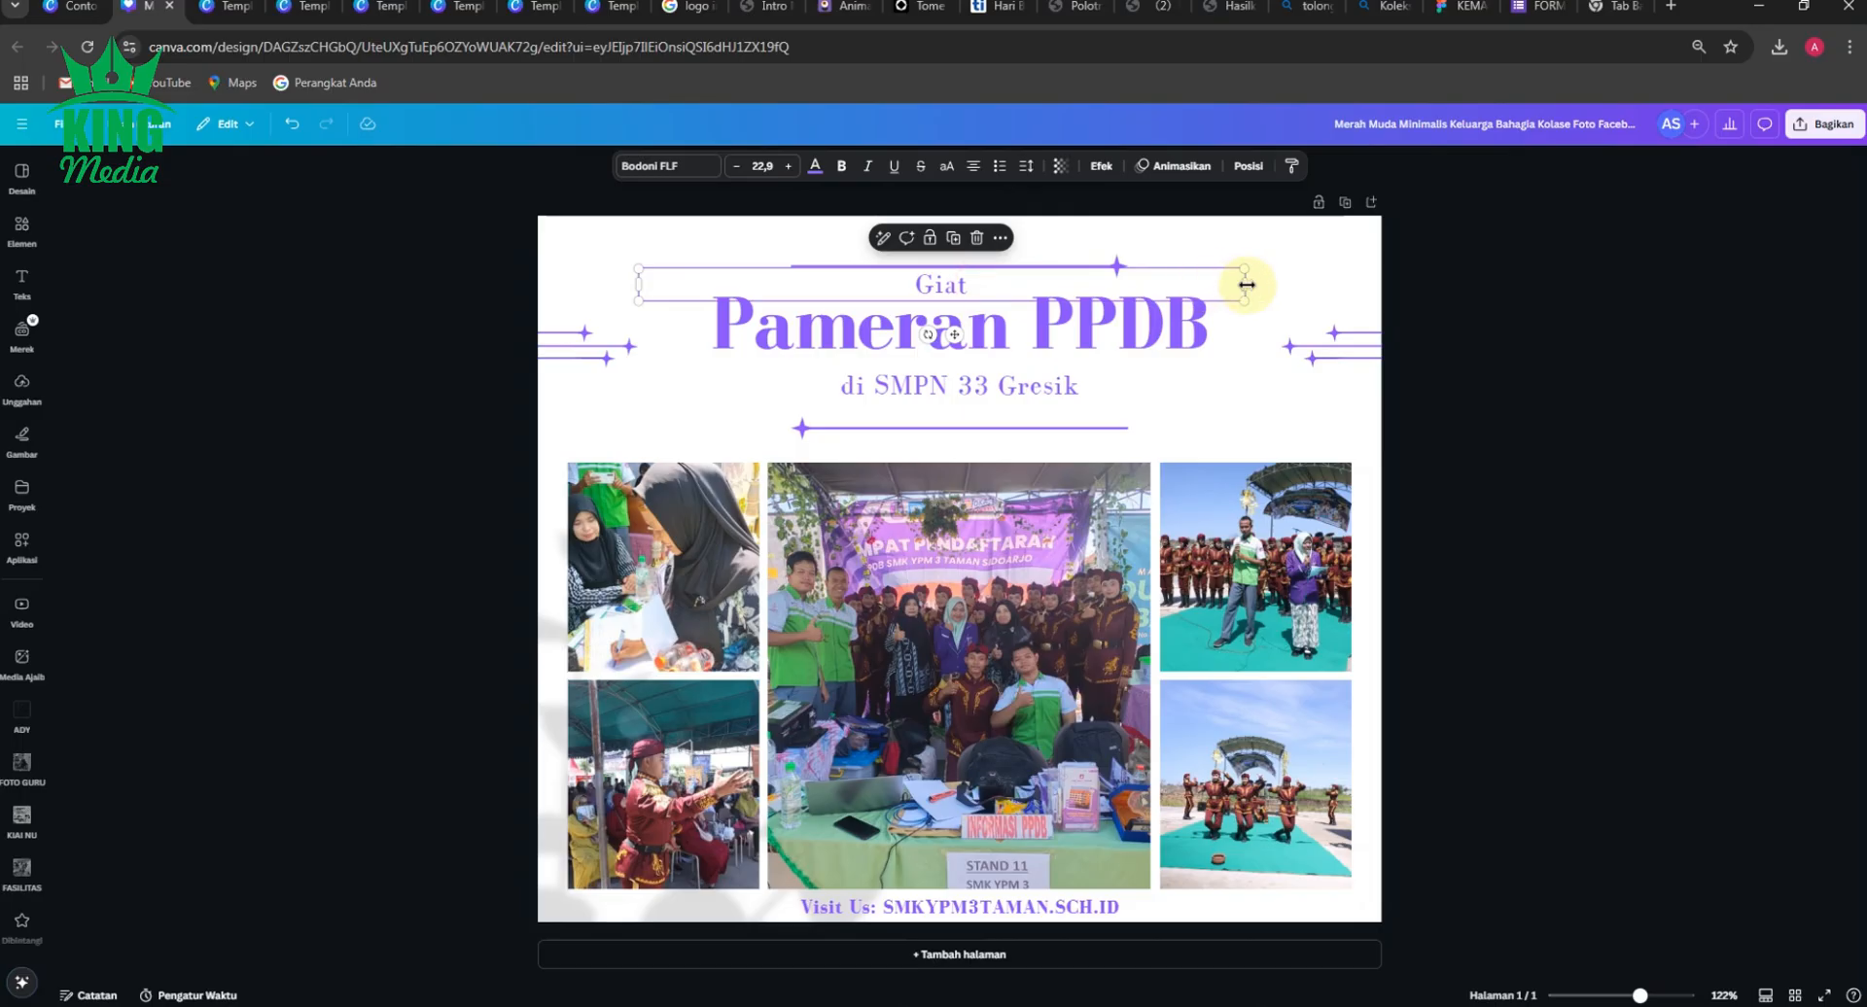
{"action": "left_click_drag", "start_coordinate": [1246, 285], "coordinate": [1065, 287]}
{"action": "left_click", "coordinate": [467, 558]}
{"action": "left_click", "coordinate": [941, 288]}
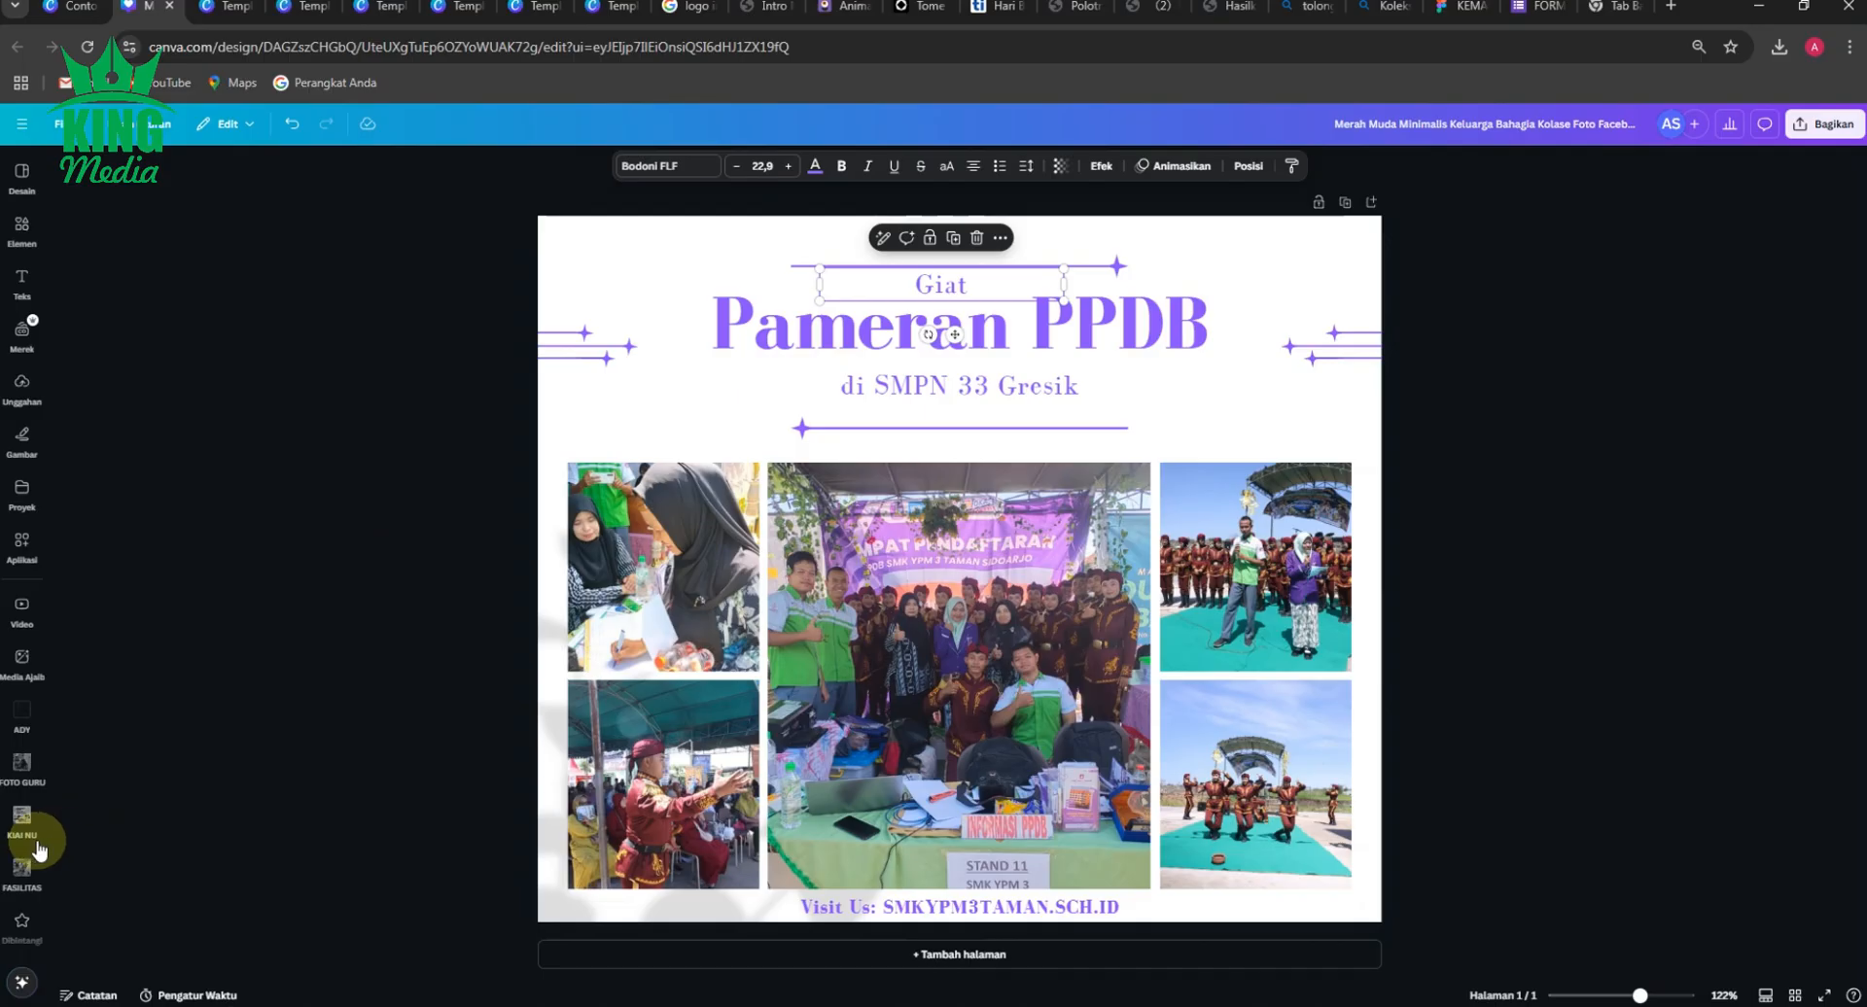
{"action": "scroll", "coordinate": [34, 852], "scroll_direction": "down", "scroll_amount": 3}
{"action": "left_click", "coordinate": [24, 727]}
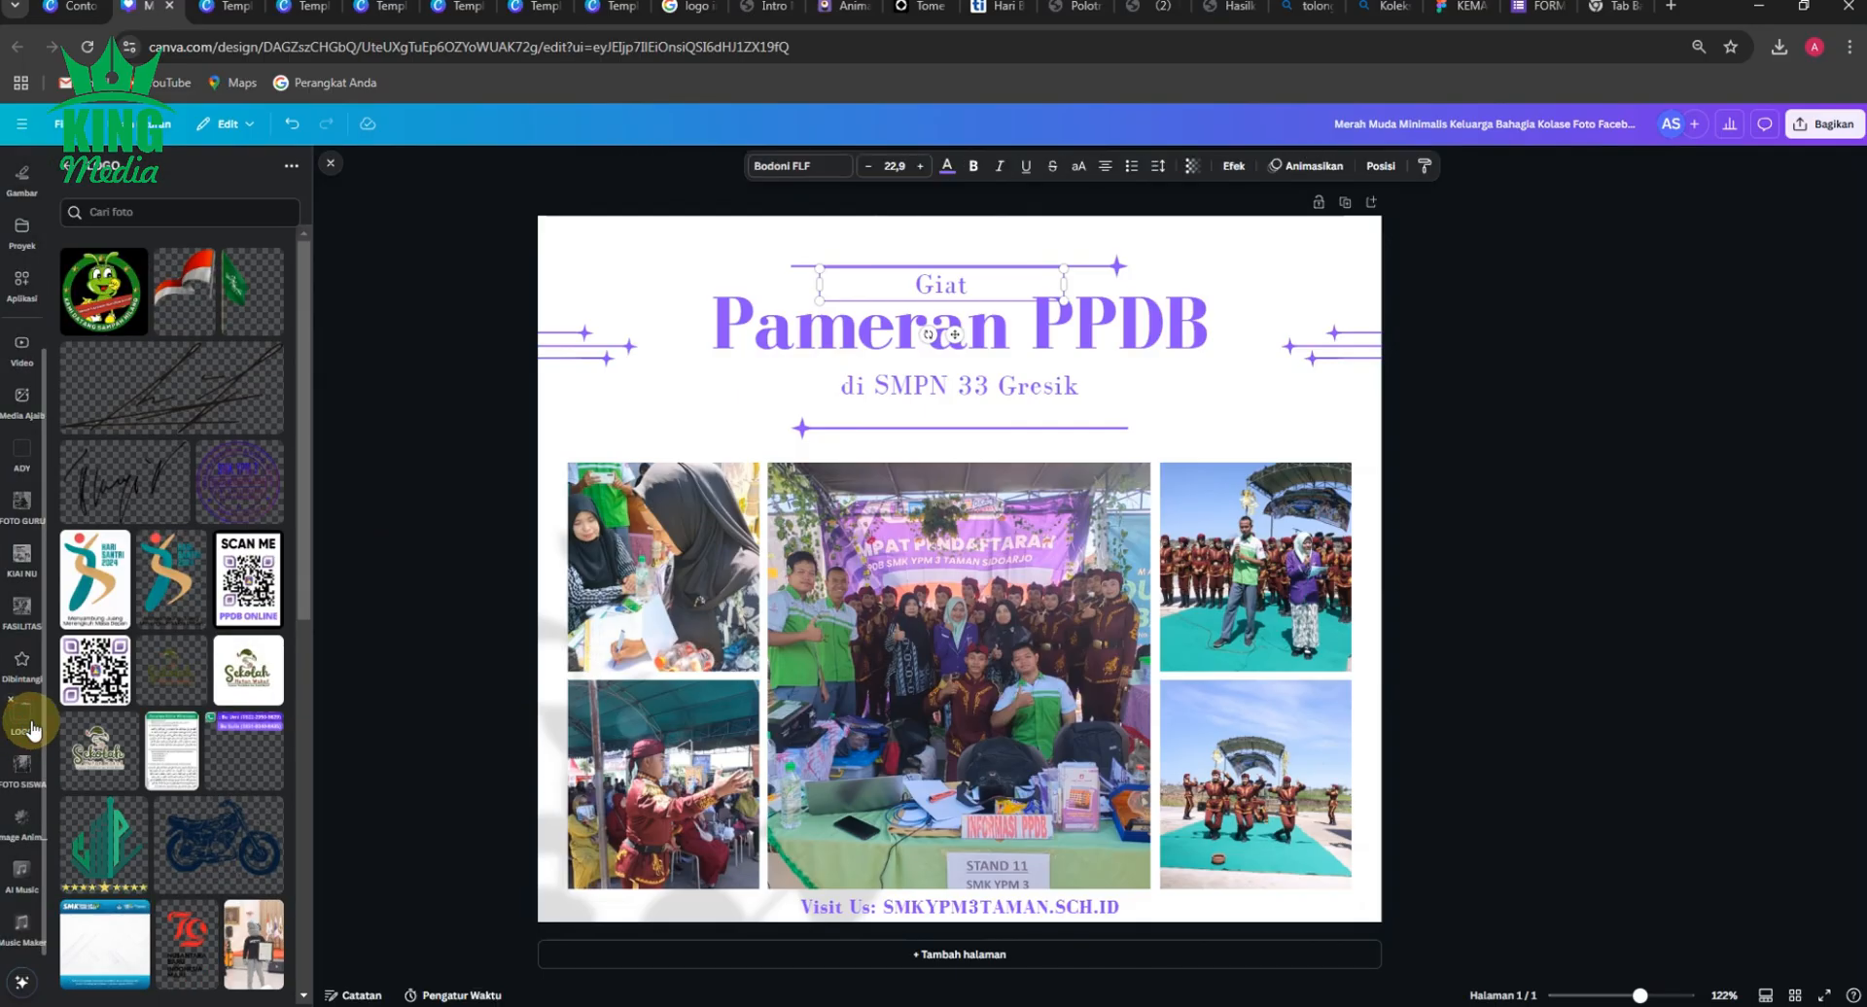
{"action": "left_click", "coordinate": [371, 608]}
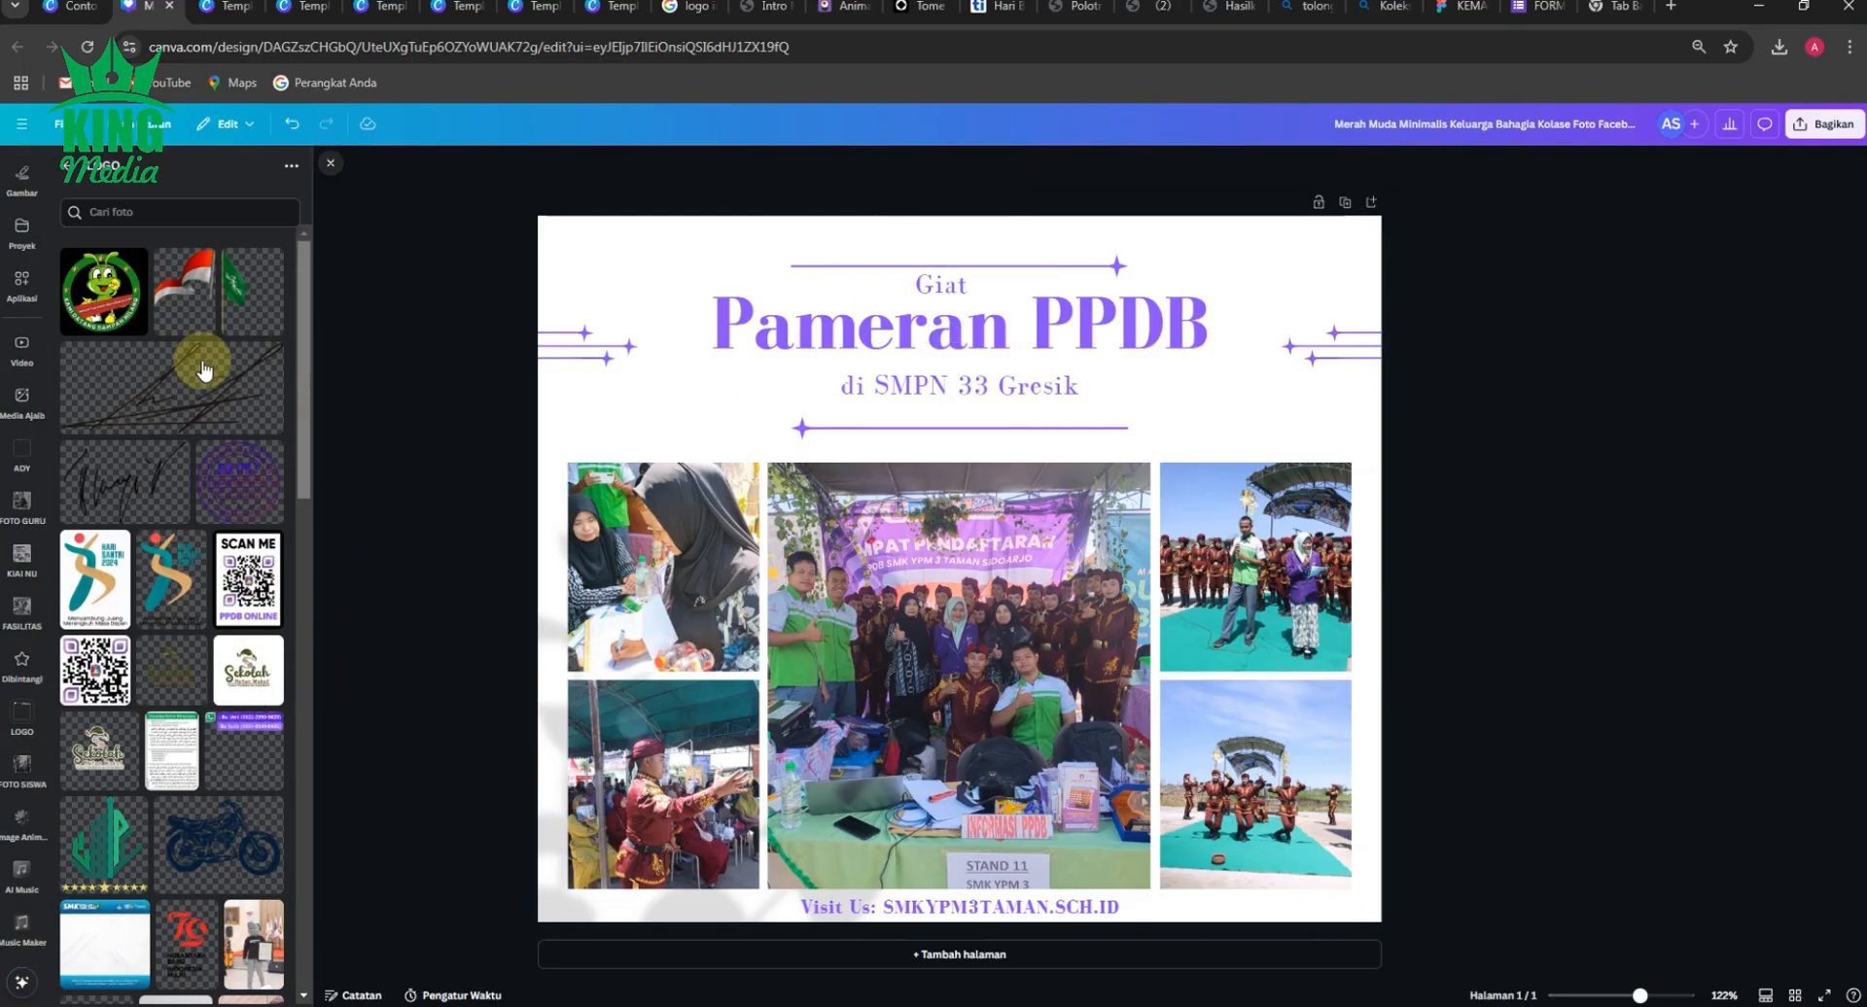
{"action": "scroll", "coordinate": [21, 354], "scroll_direction": "up", "scroll_amount": 3}
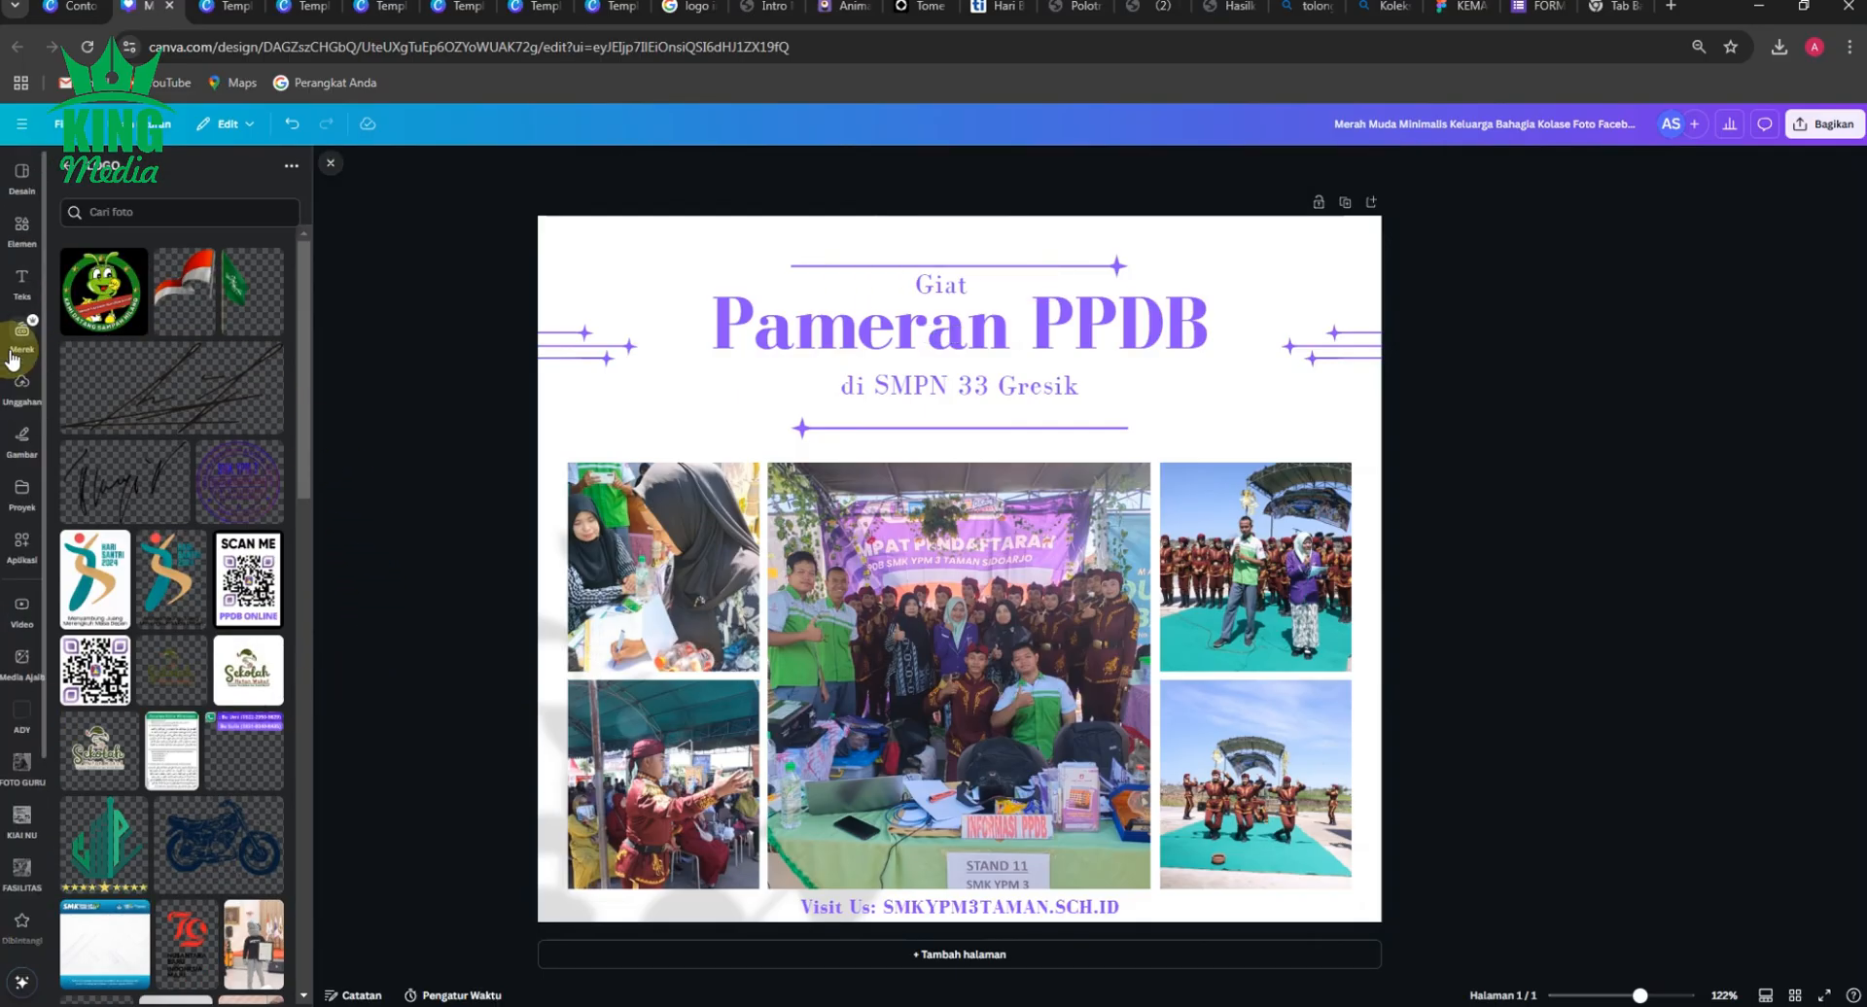
{"action": "left_click", "coordinate": [23, 282]}
Change the font of the "Giat" text above the title to Great Vibes.
{"action": "left_click", "coordinate": [941, 290]}
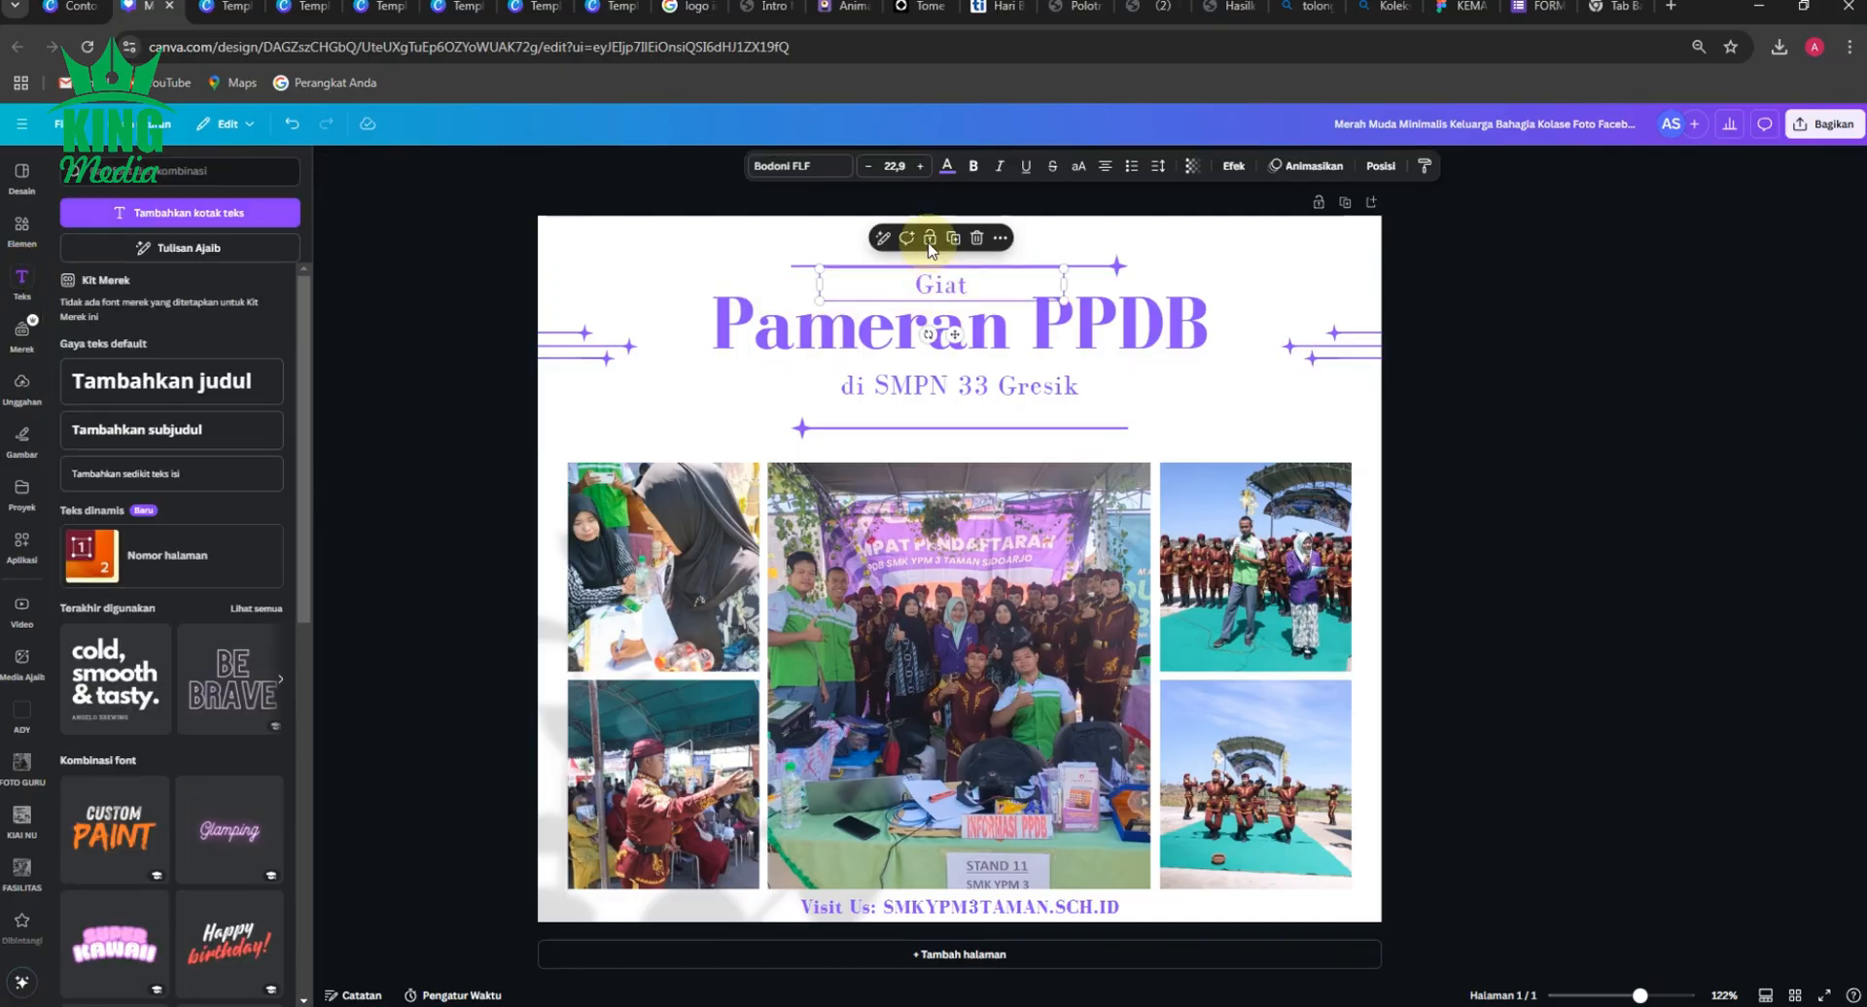
{"action": "left_click", "coordinate": [822, 171]}
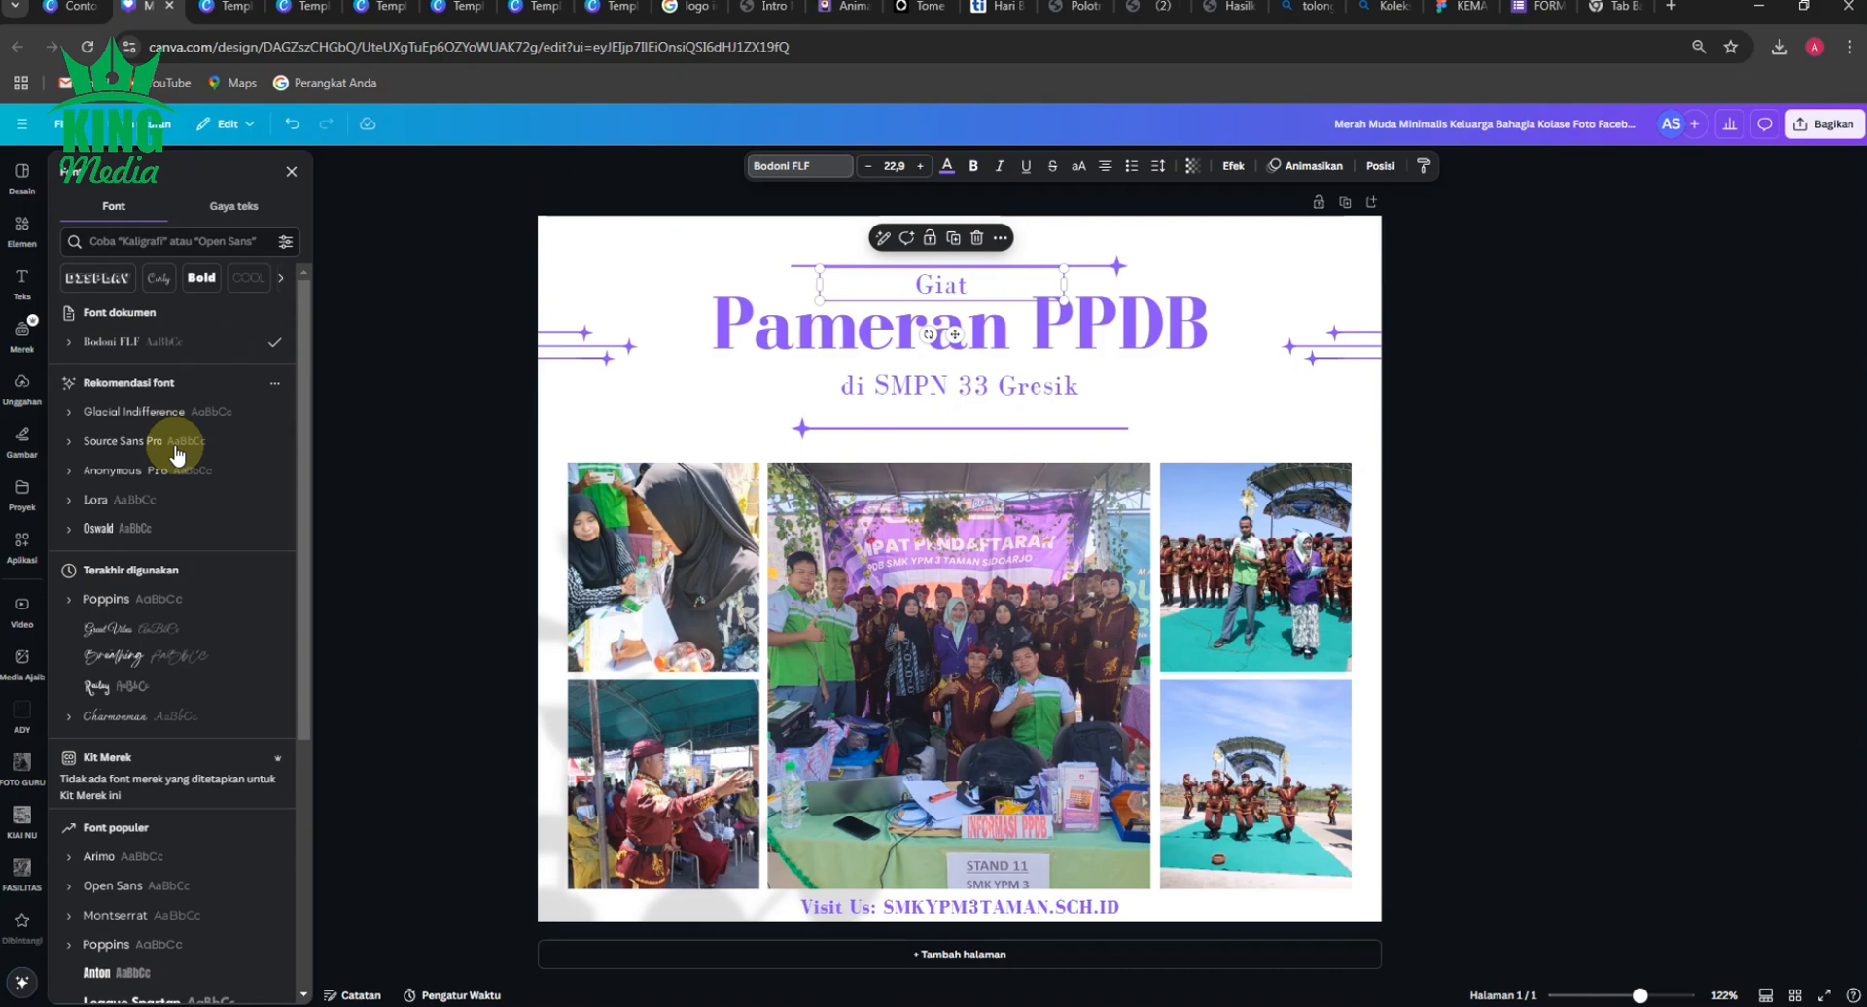
{"action": "left_click", "coordinate": [104, 632]}
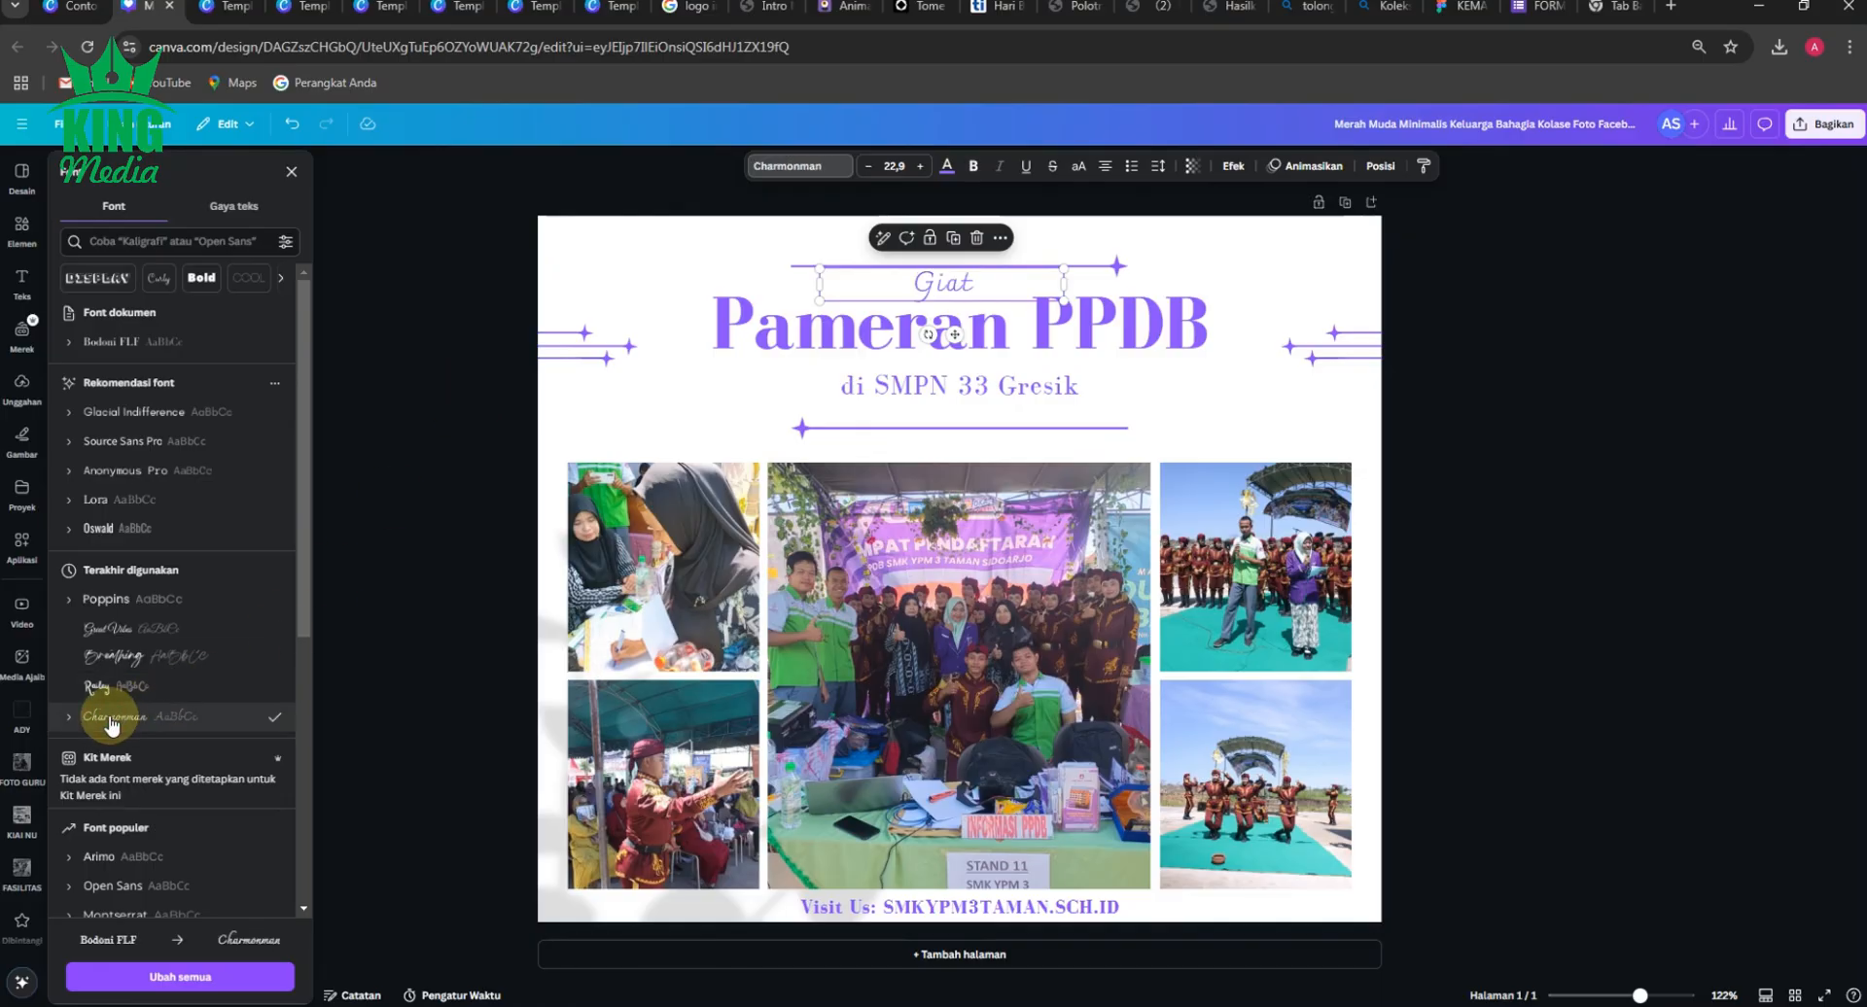
{"action": "left_click", "coordinate": [123, 629]}
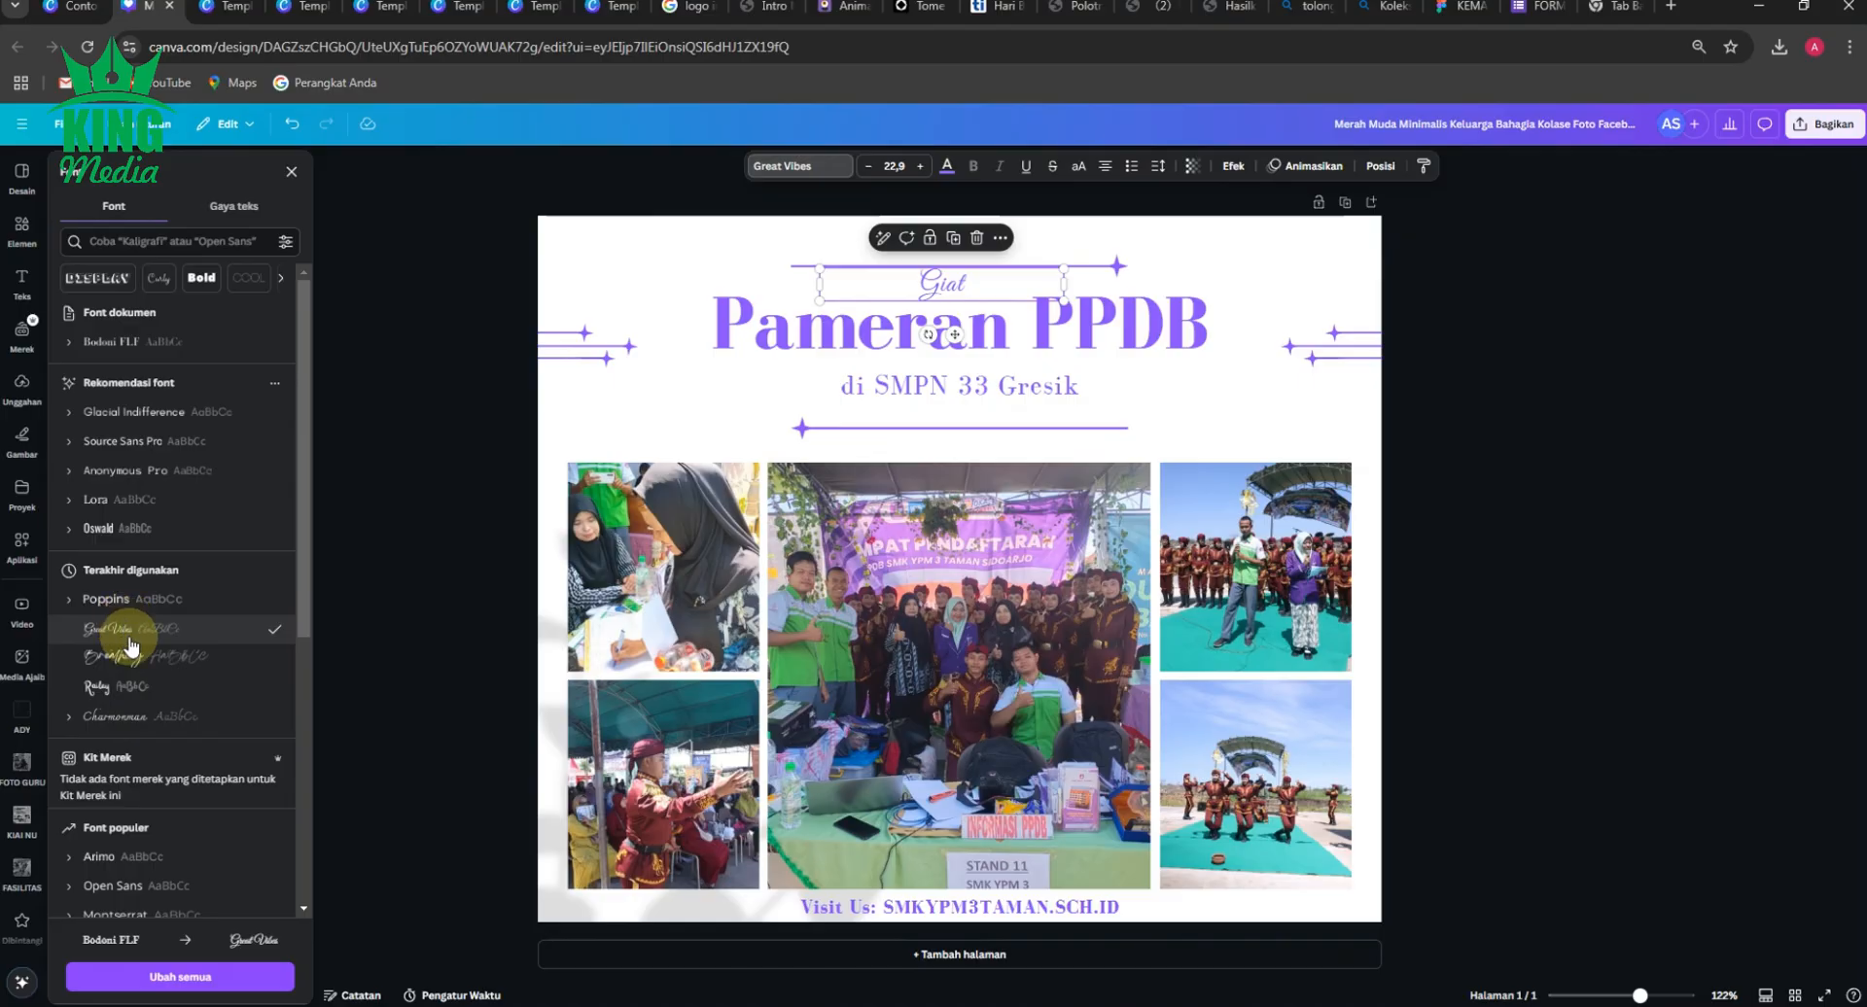
{"action": "left_click", "coordinate": [416, 486]}
Enlarge the "Giat" script text above the title to a font size of about 40.
{"action": "left_click", "coordinate": [954, 285]}
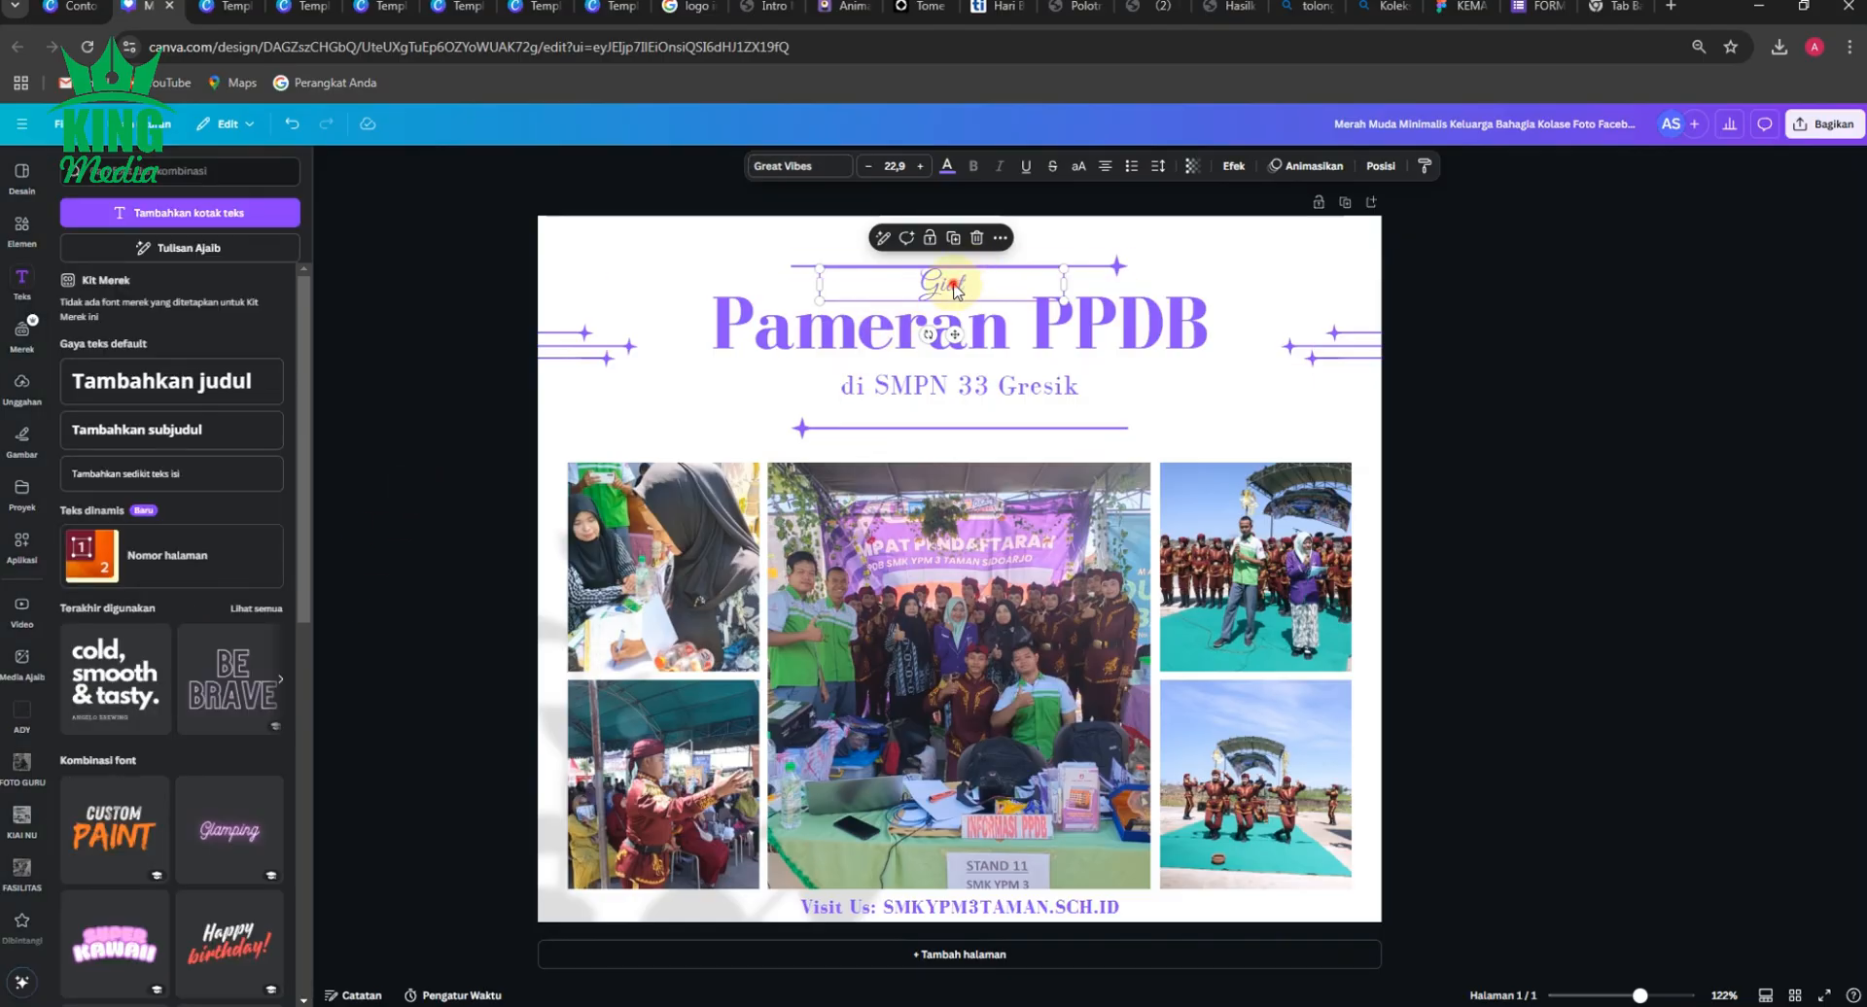
{"action": "left_click", "coordinate": [919, 165]}
{"action": "left_click", "coordinate": [920, 166]}
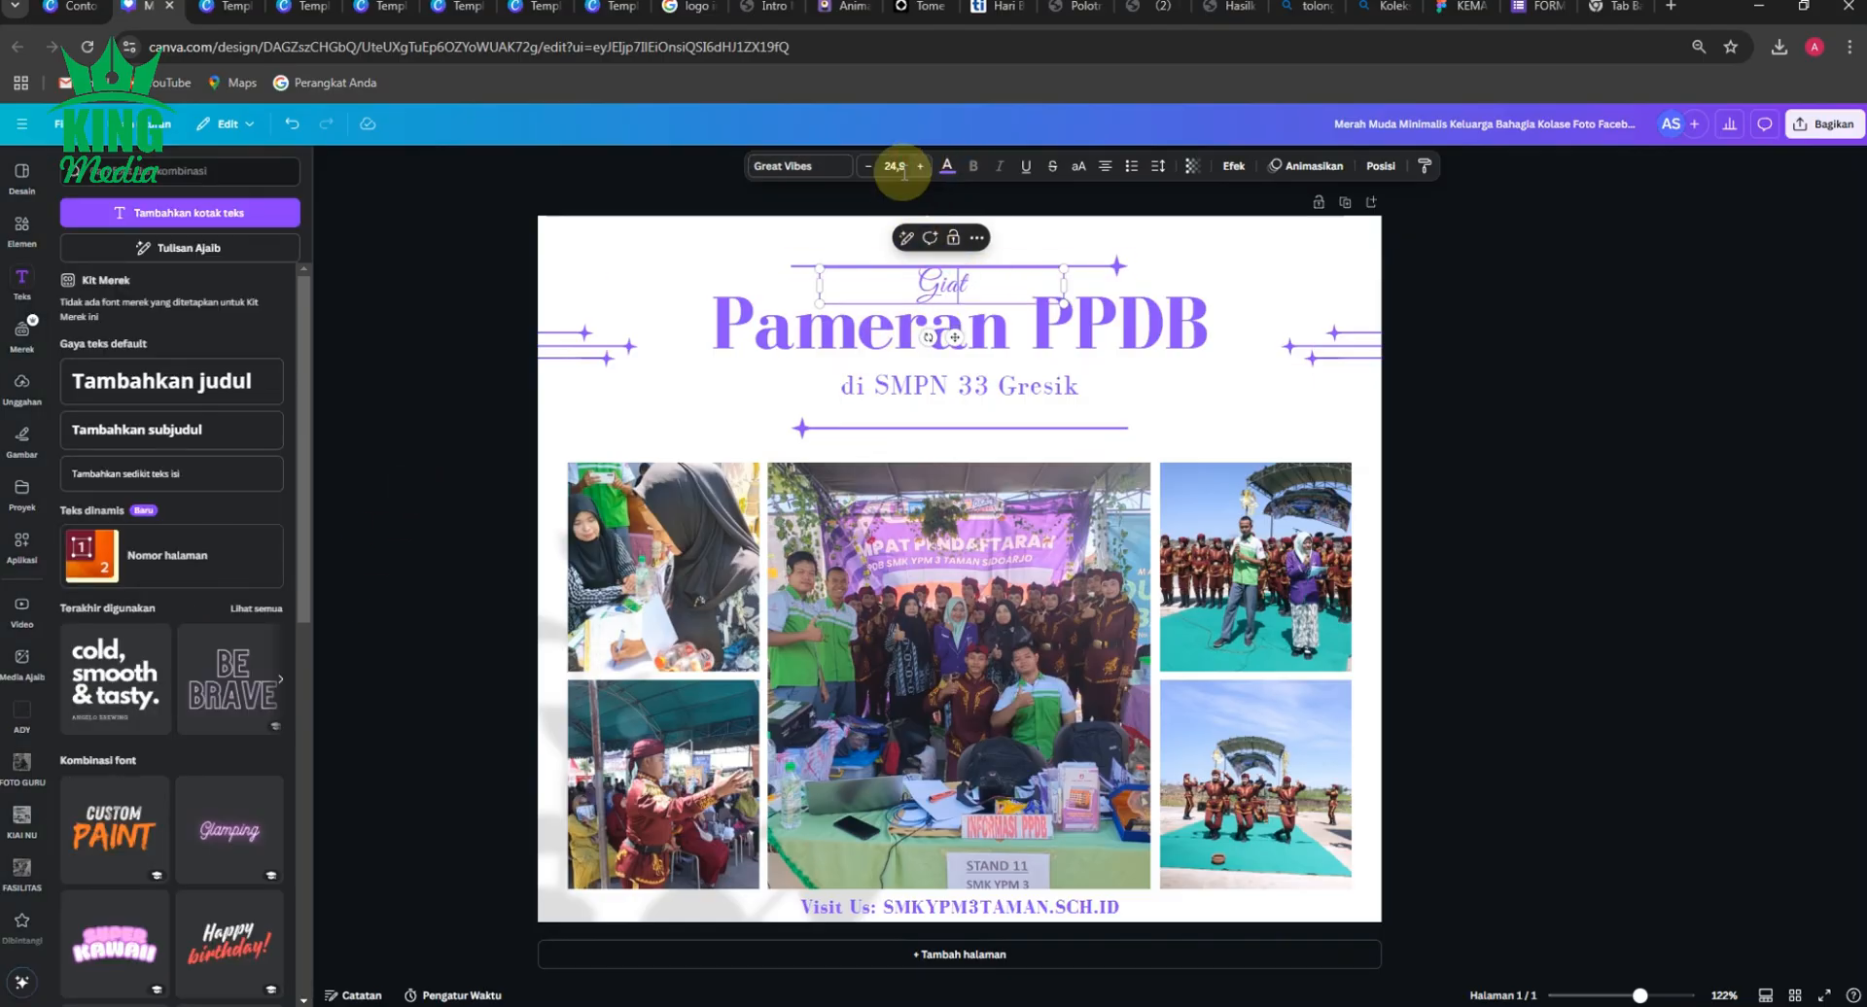
{"action": "left_click", "coordinate": [499, 327]}
{"action": "left_click", "coordinate": [919, 291]}
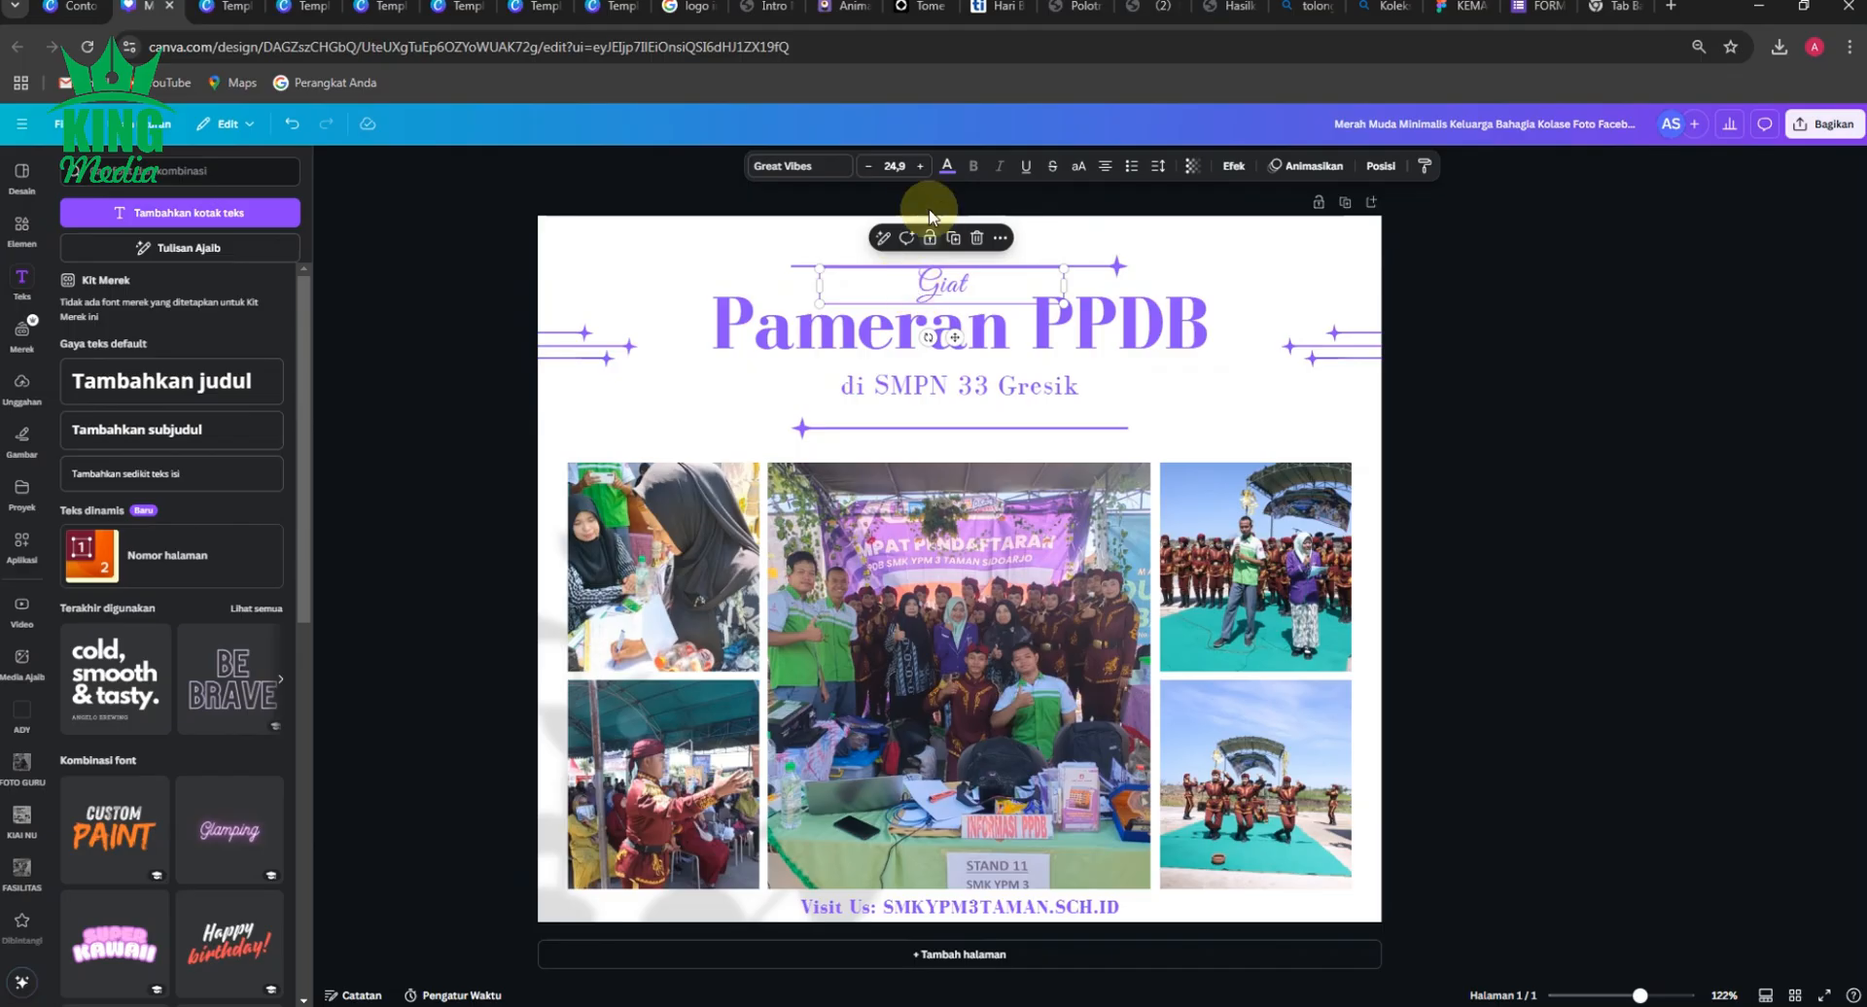
{"action": "left_click", "coordinate": [921, 173]}
{"action": "left_click", "coordinate": [921, 173]}
{"action": "left_click", "coordinate": [920, 173]}
{"action": "left_click", "coordinate": [921, 173]}
{"action": "left_click", "coordinate": [921, 173]}
{"action": "left_click", "coordinate": [920, 173]}
{"action": "left_click", "coordinate": [921, 173]}
{"action": "left_click", "coordinate": [921, 173]}
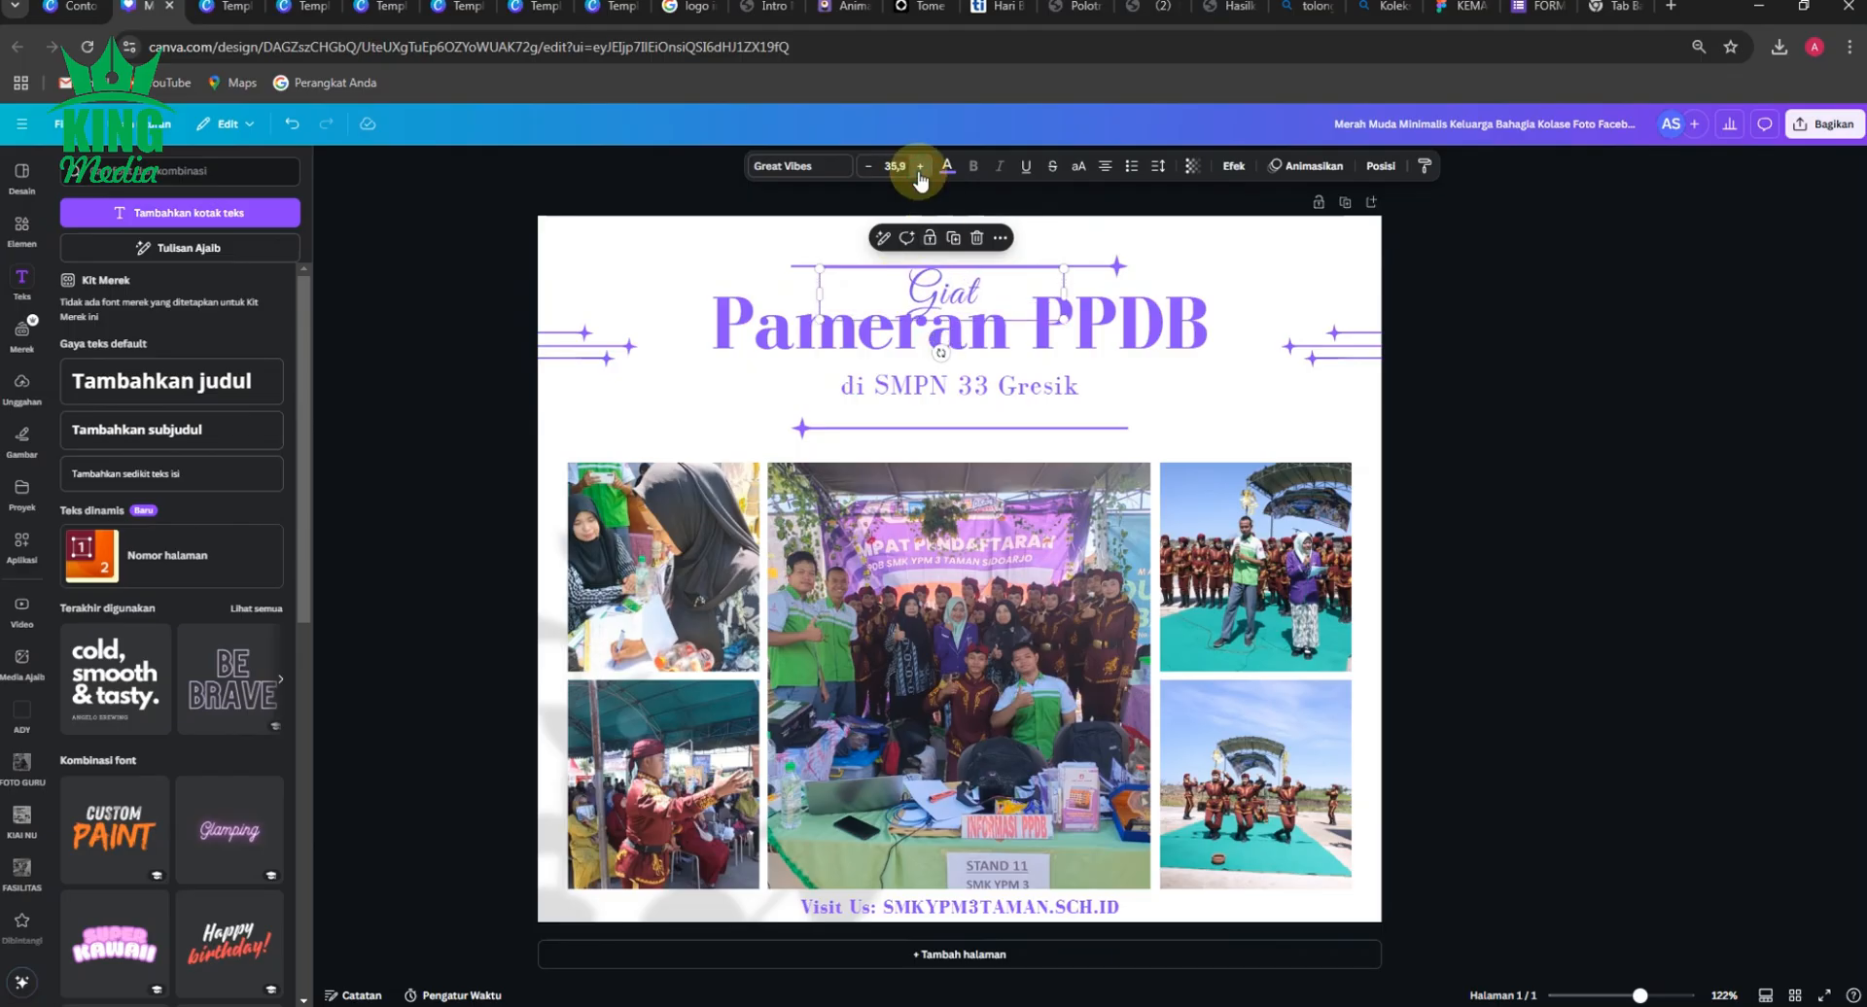
{"action": "left_click", "coordinate": [481, 307]}
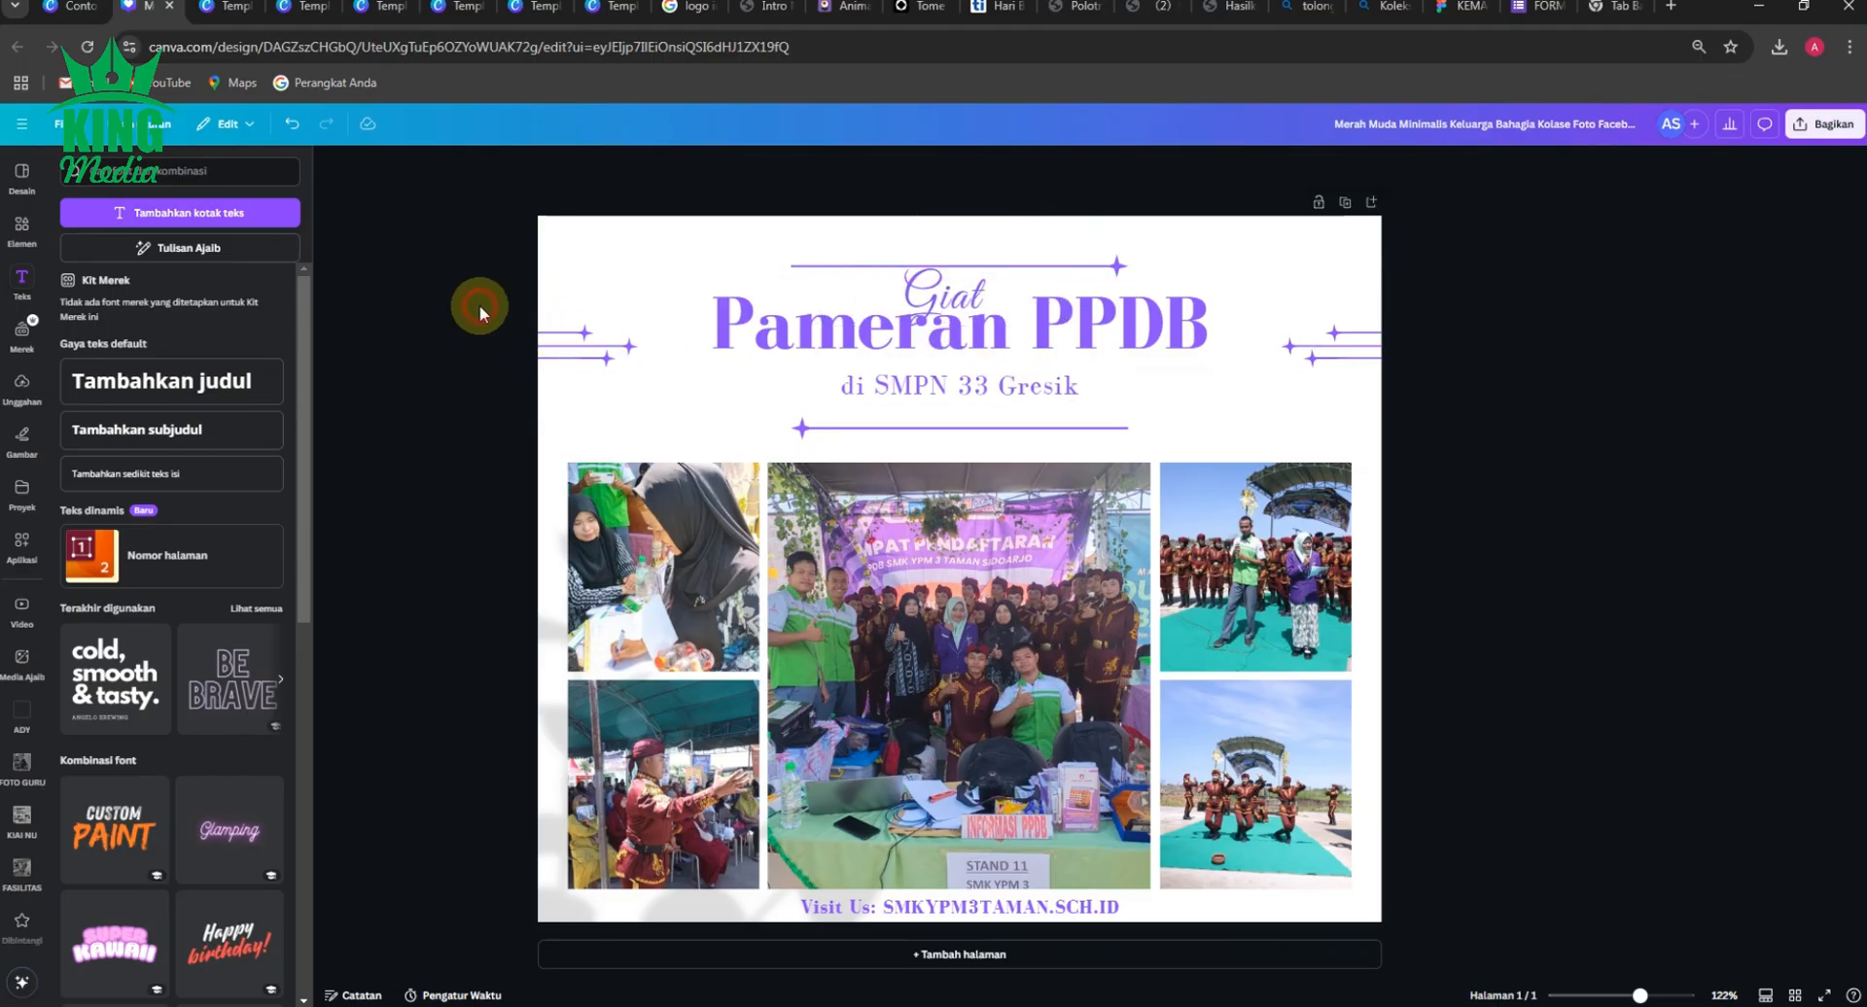
Scale the "Giat" text down to about size 25.9 and fit it between the upper star line and the "Pameran PPDB" title.
{"action": "scroll", "coordinate": [992, 297], "scroll_direction": "up", "scroll_amount": 5}
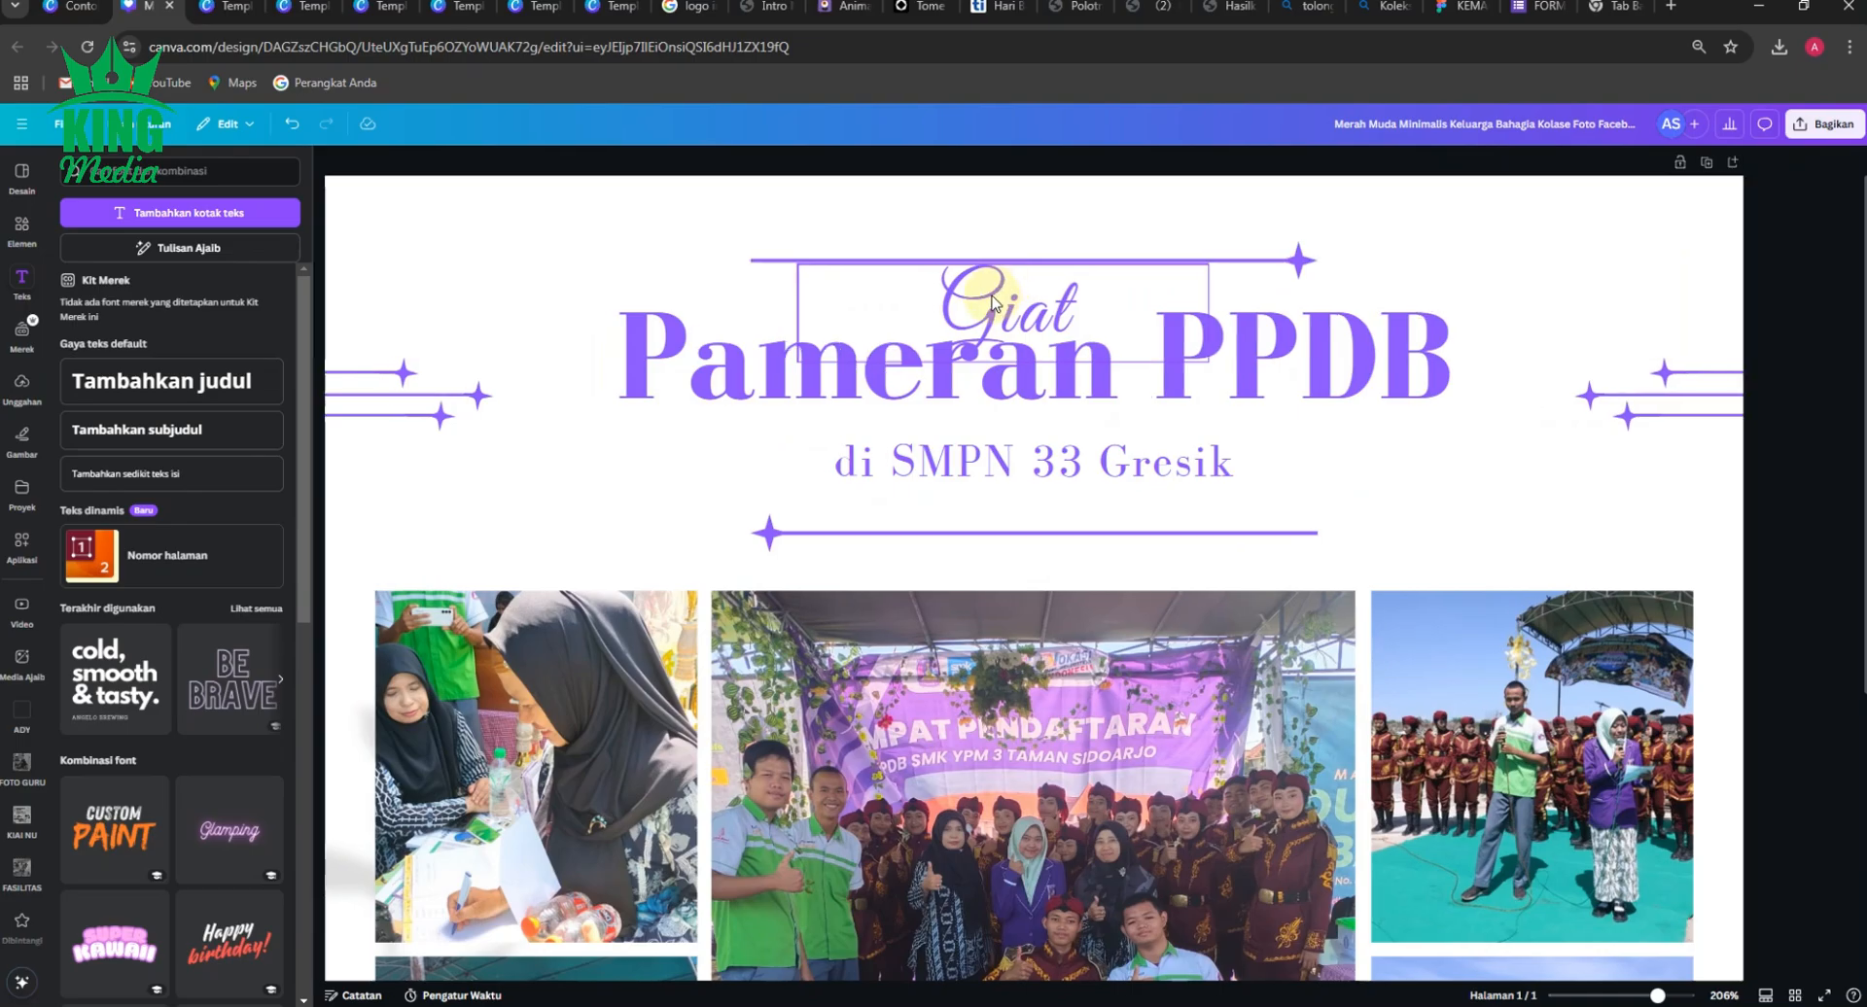
{"action": "left_click", "coordinate": [1011, 313]}
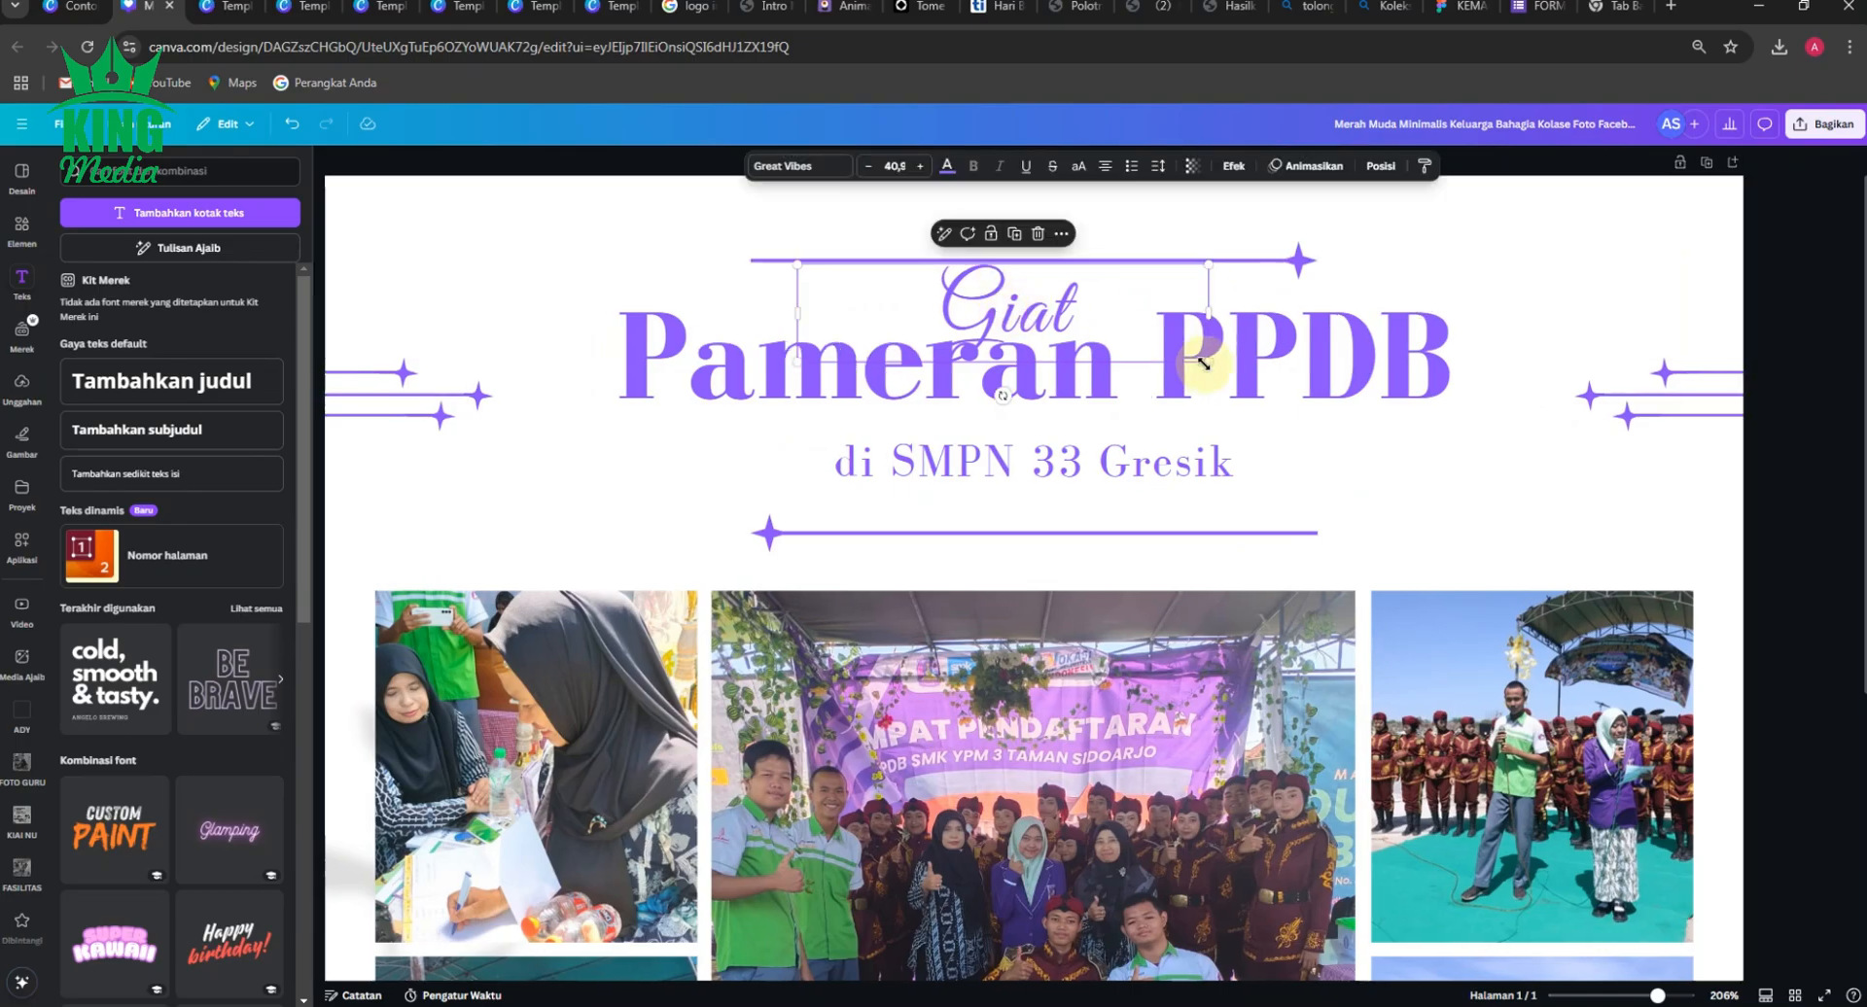
{"action": "left_click_drag", "start_coordinate": [1212, 362], "coordinate": [1133, 343]}
{"action": "left_click_drag", "start_coordinate": [989, 316], "coordinate": [990, 304]}
{"action": "scroll", "coordinate": [1366, 402], "scroll_direction": "down", "scroll_amount": 5}
{"action": "left_click", "coordinate": [1447, 319]}
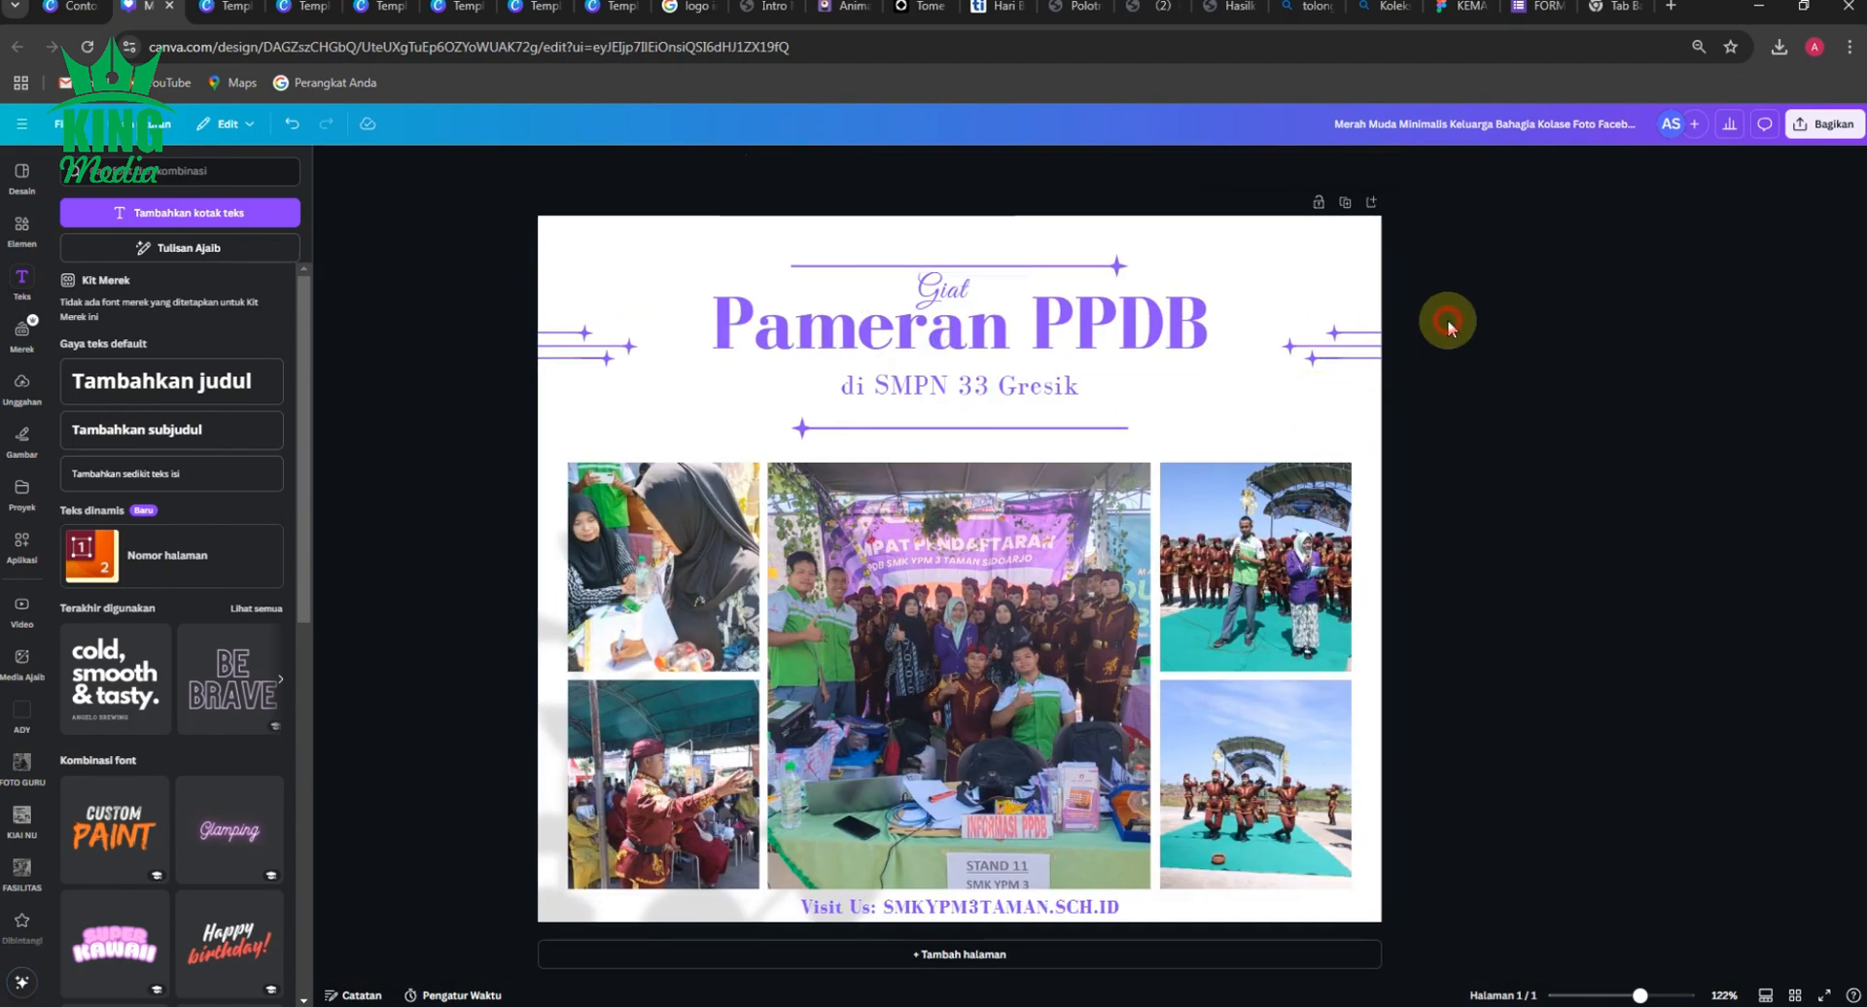
{"action": "left_click", "coordinate": [952, 294]}
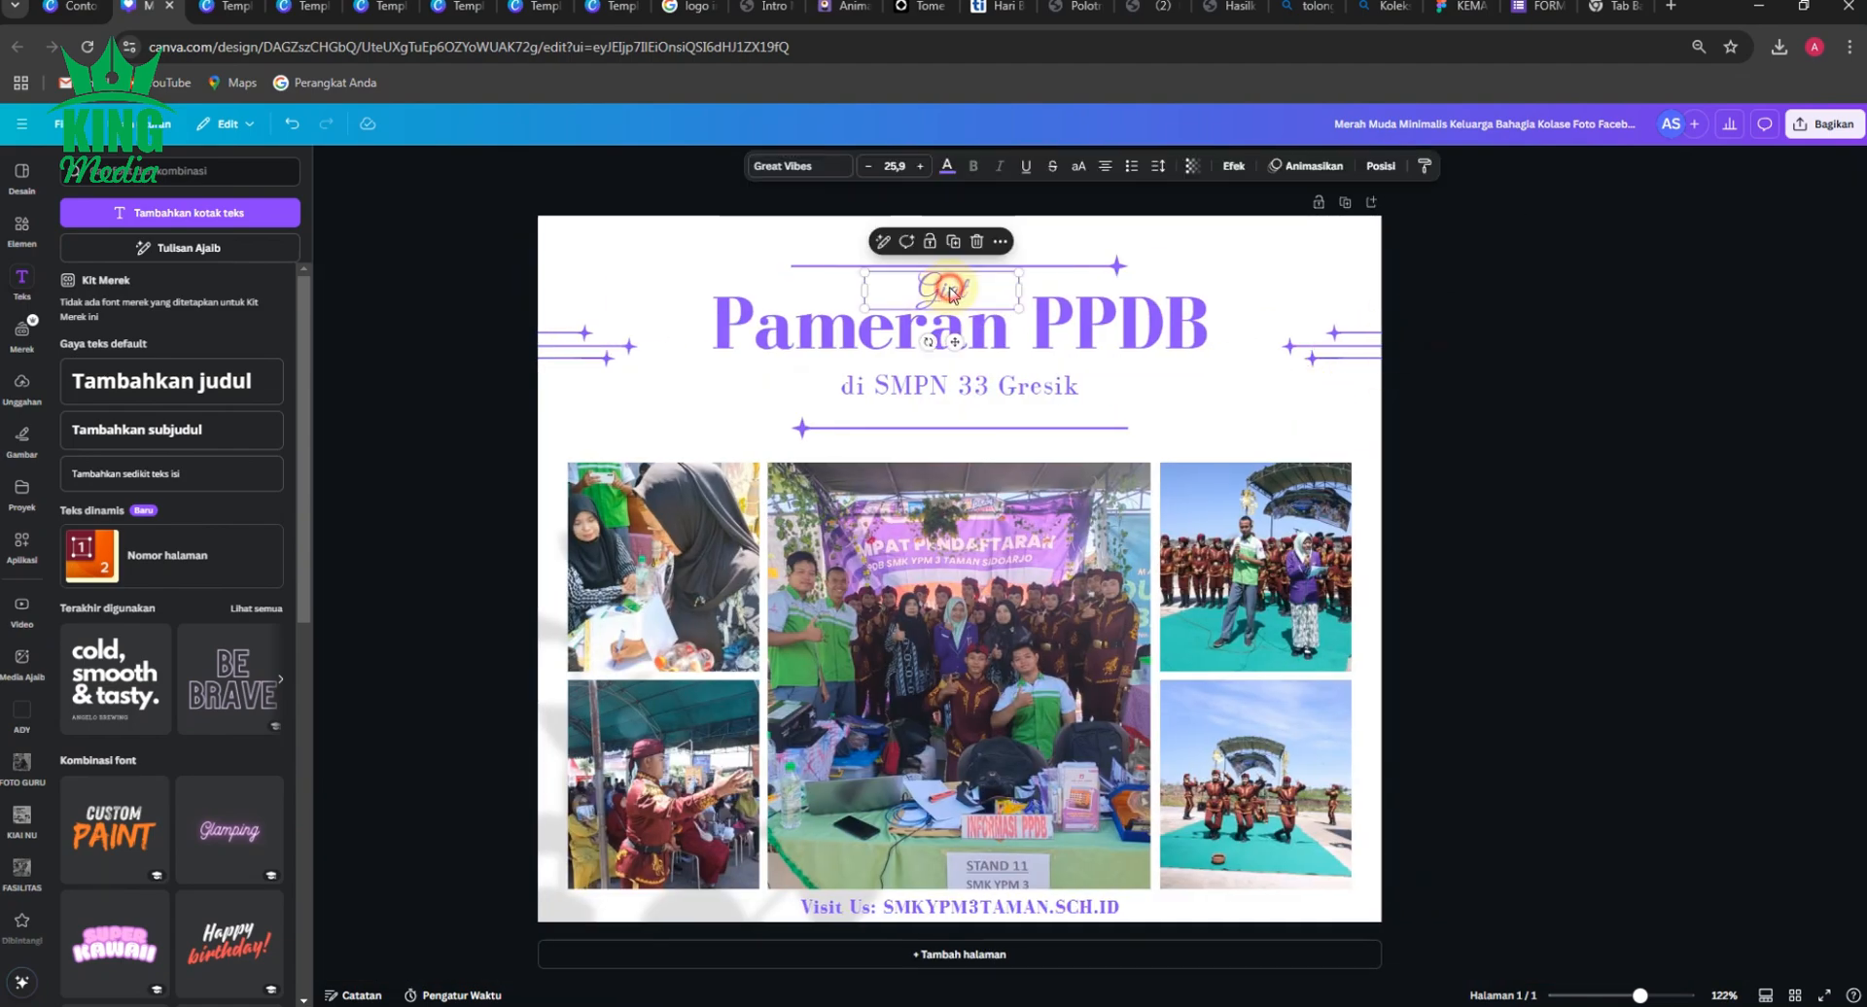
{"action": "left_click", "coordinate": [493, 398]}
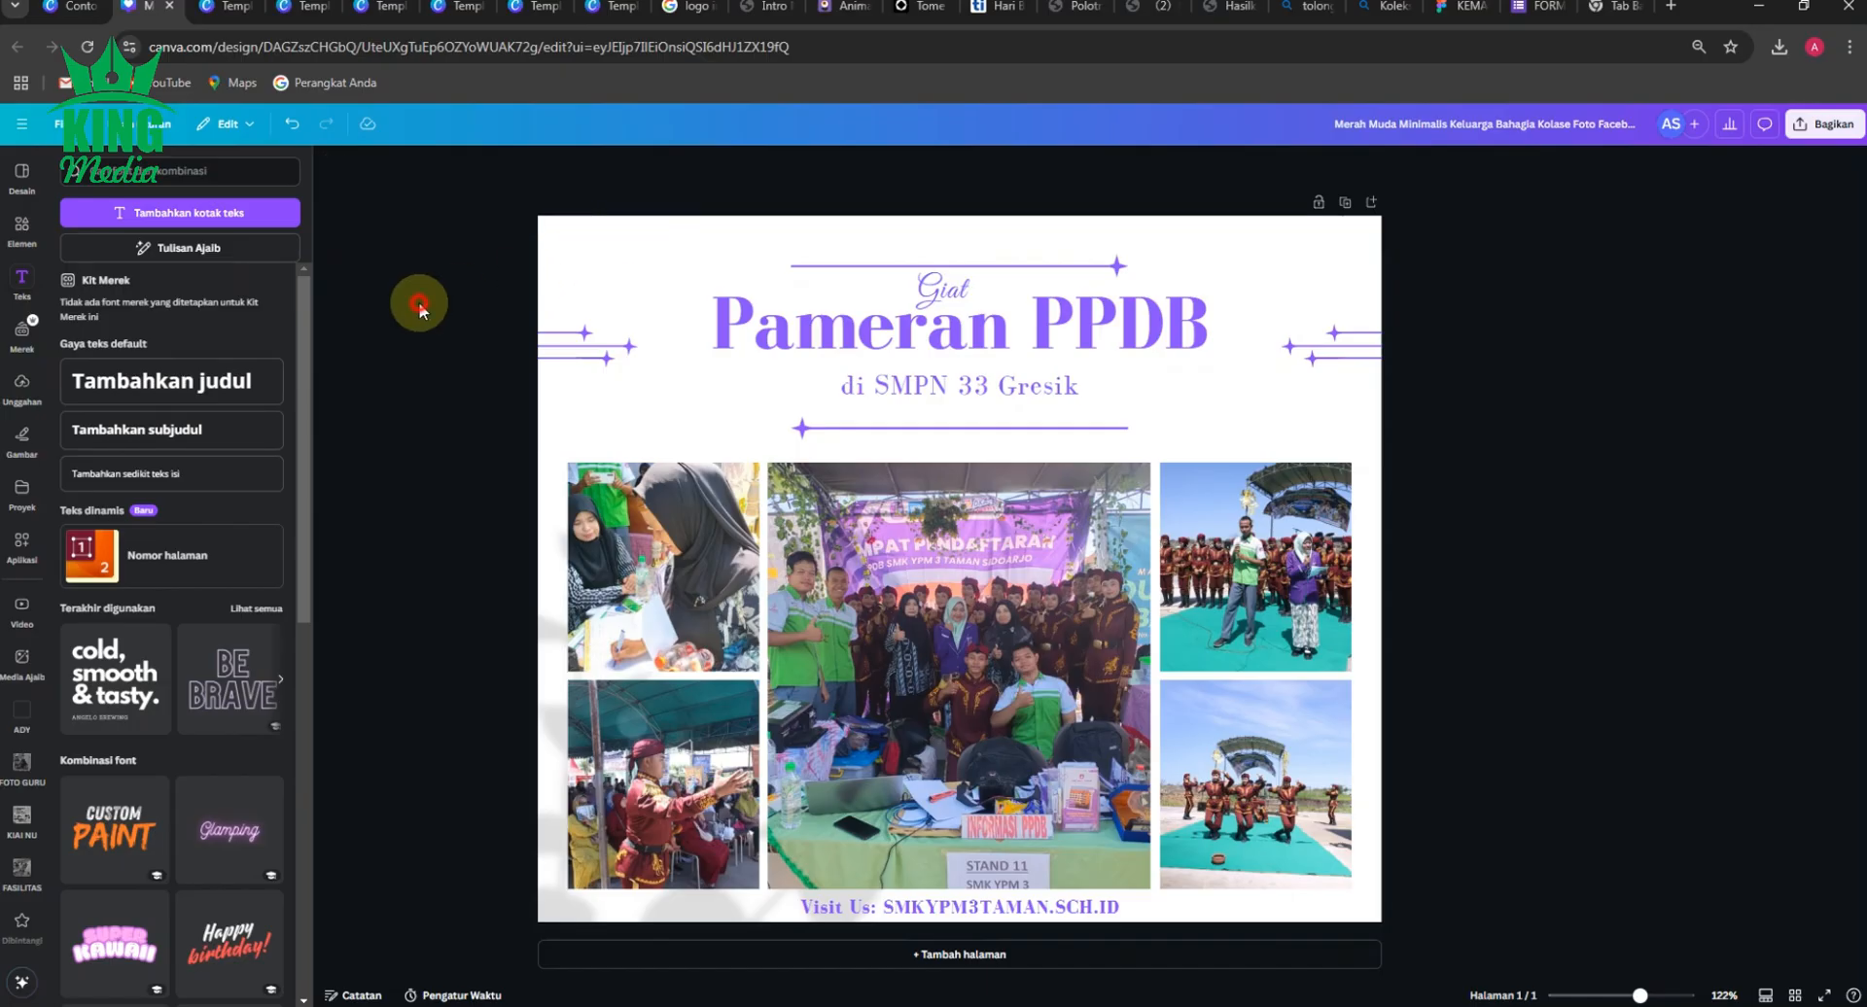
{"action": "left_click", "coordinate": [329, 165]}
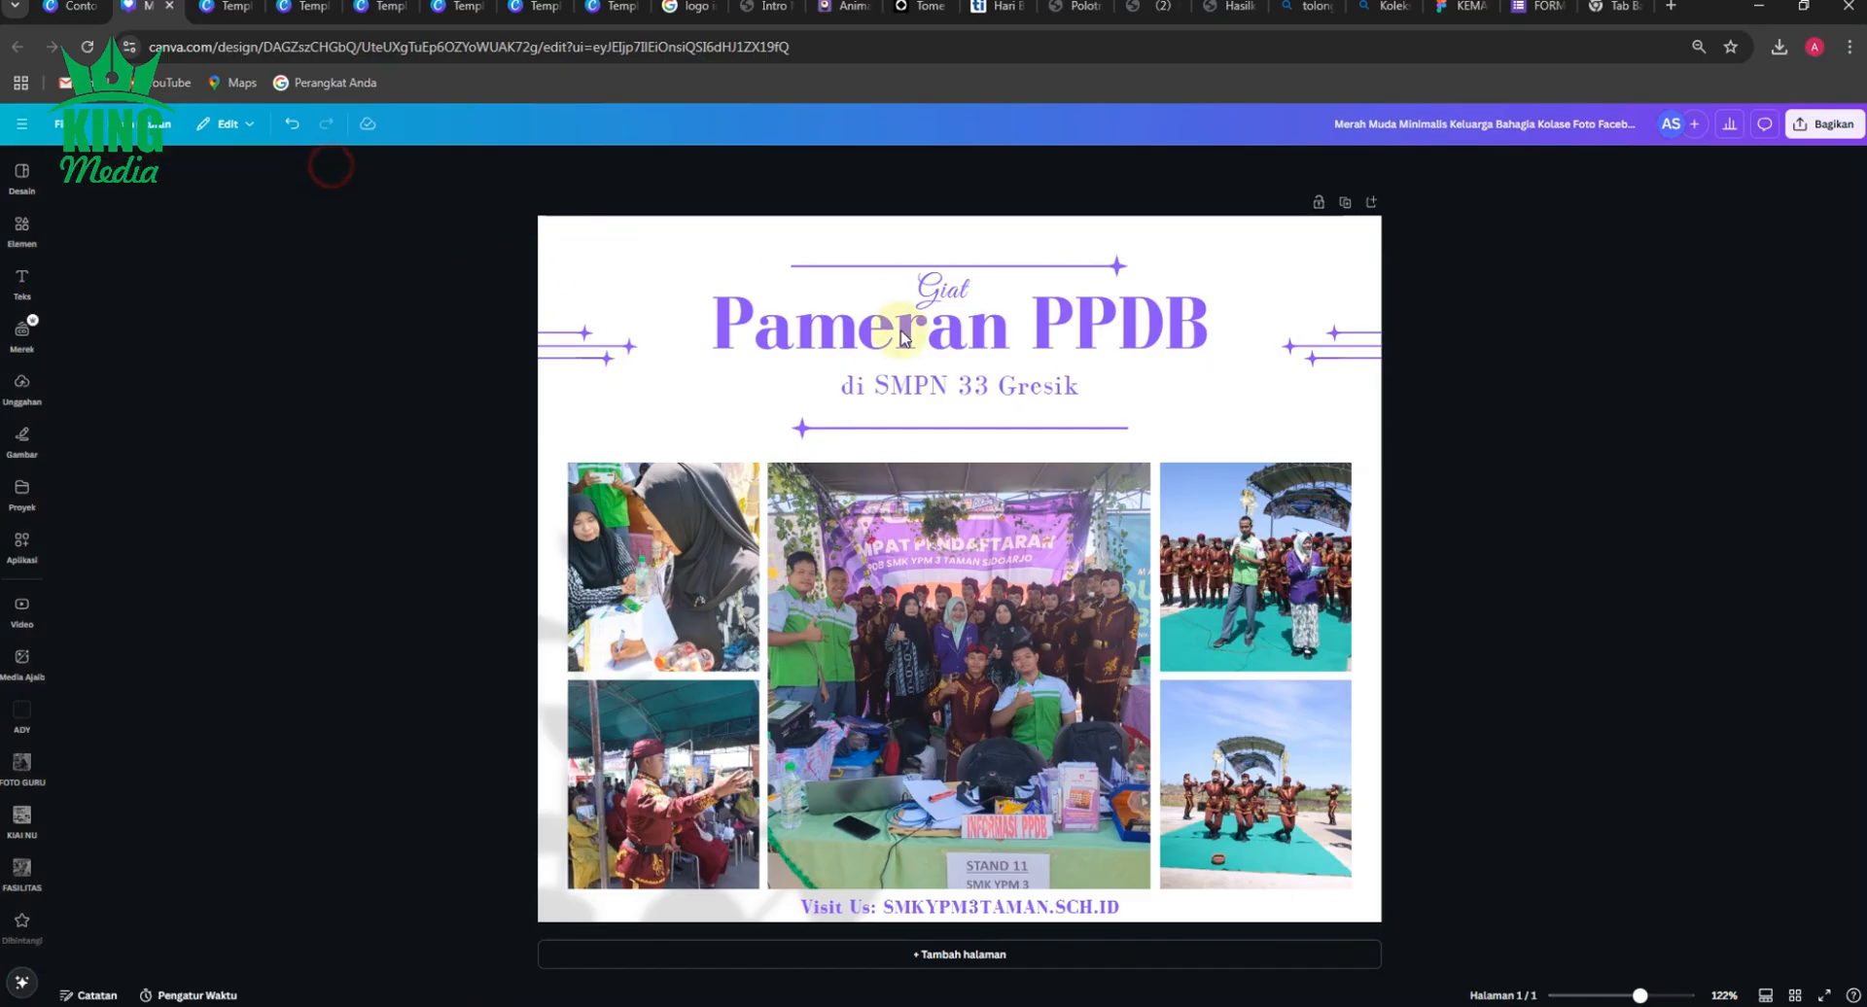
Switch the "Giat" text to the Montserrat font in Medium weight.
{"action": "left_click", "coordinate": [941, 288]}
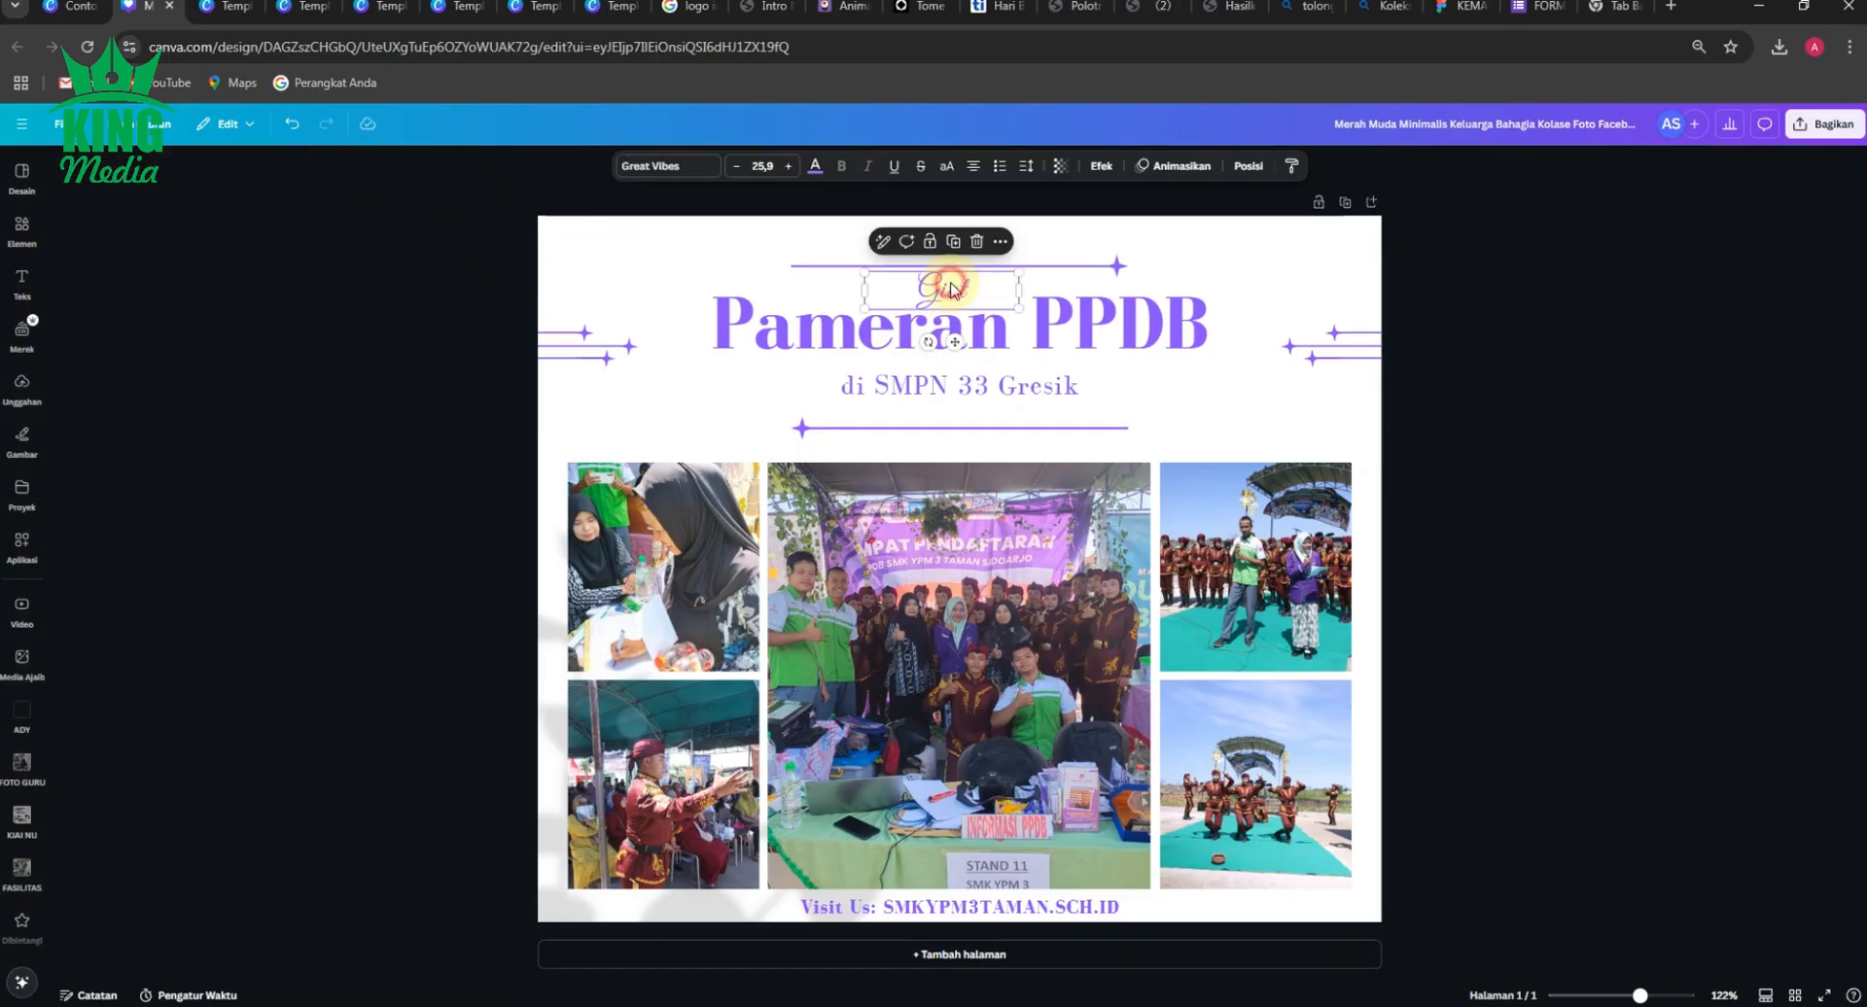
{"action": "left_click", "coordinate": [681, 168]}
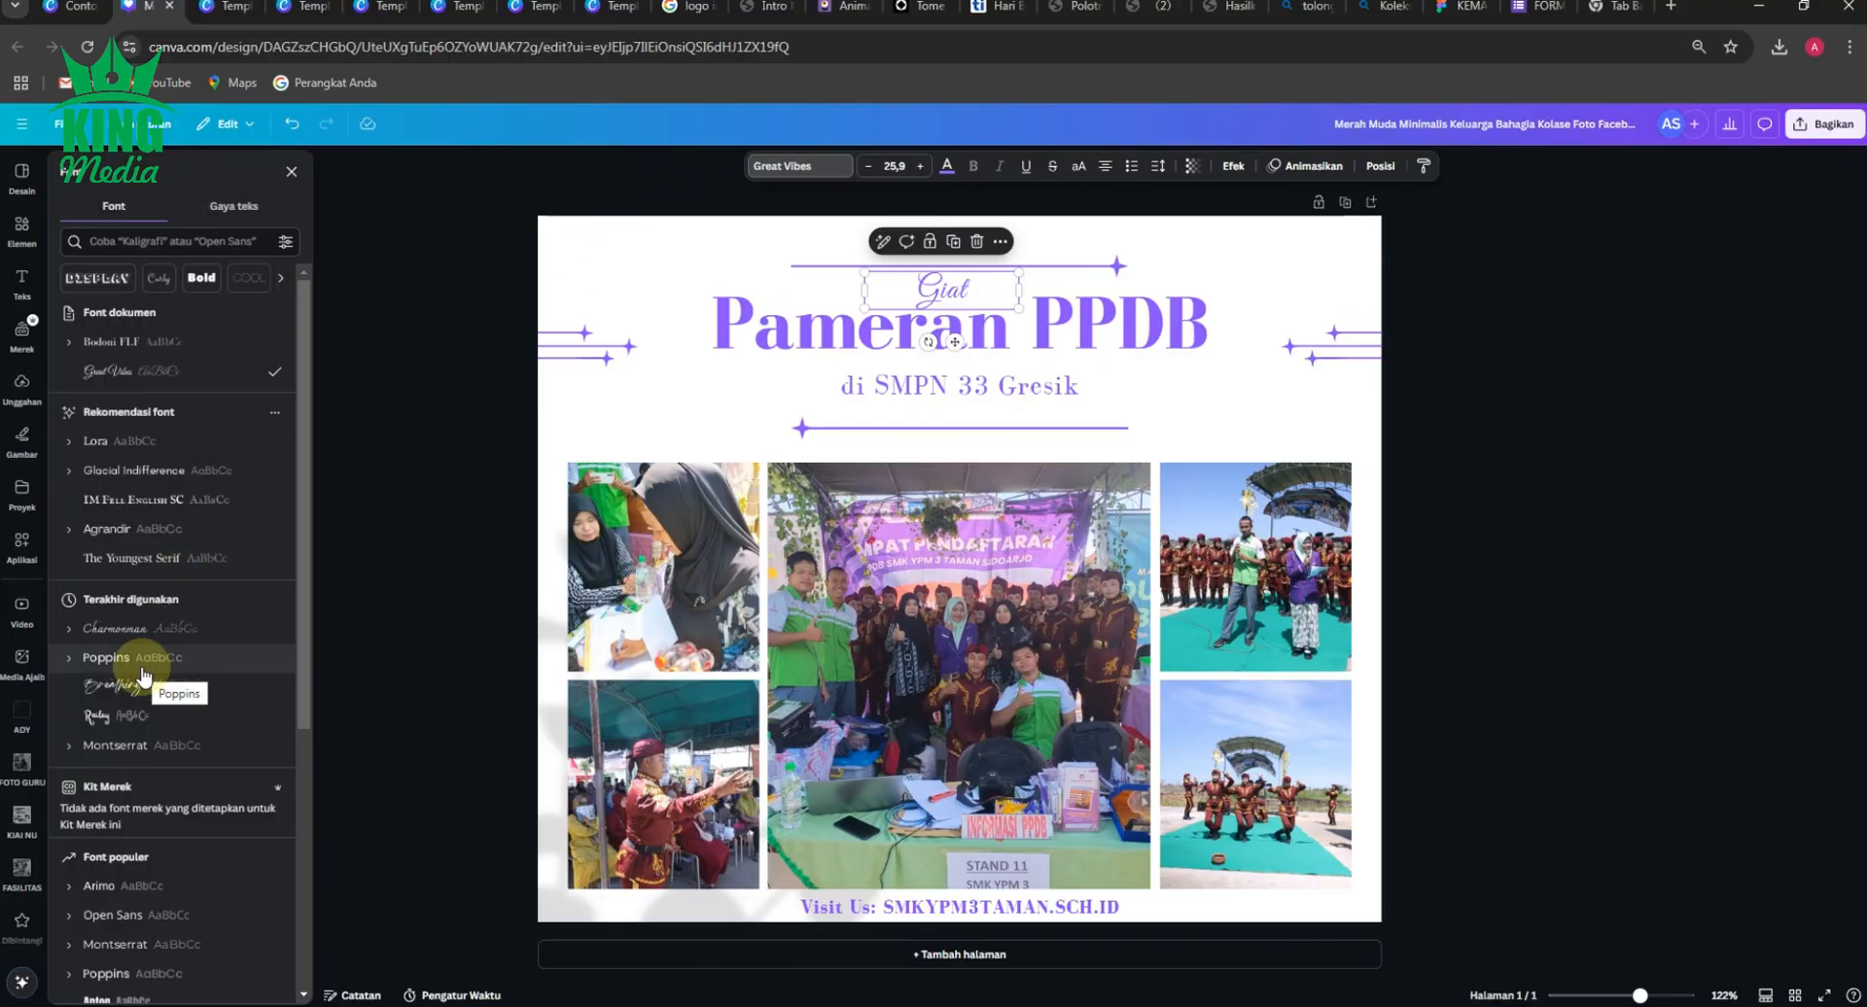
{"action": "left_click", "coordinate": [71, 748]}
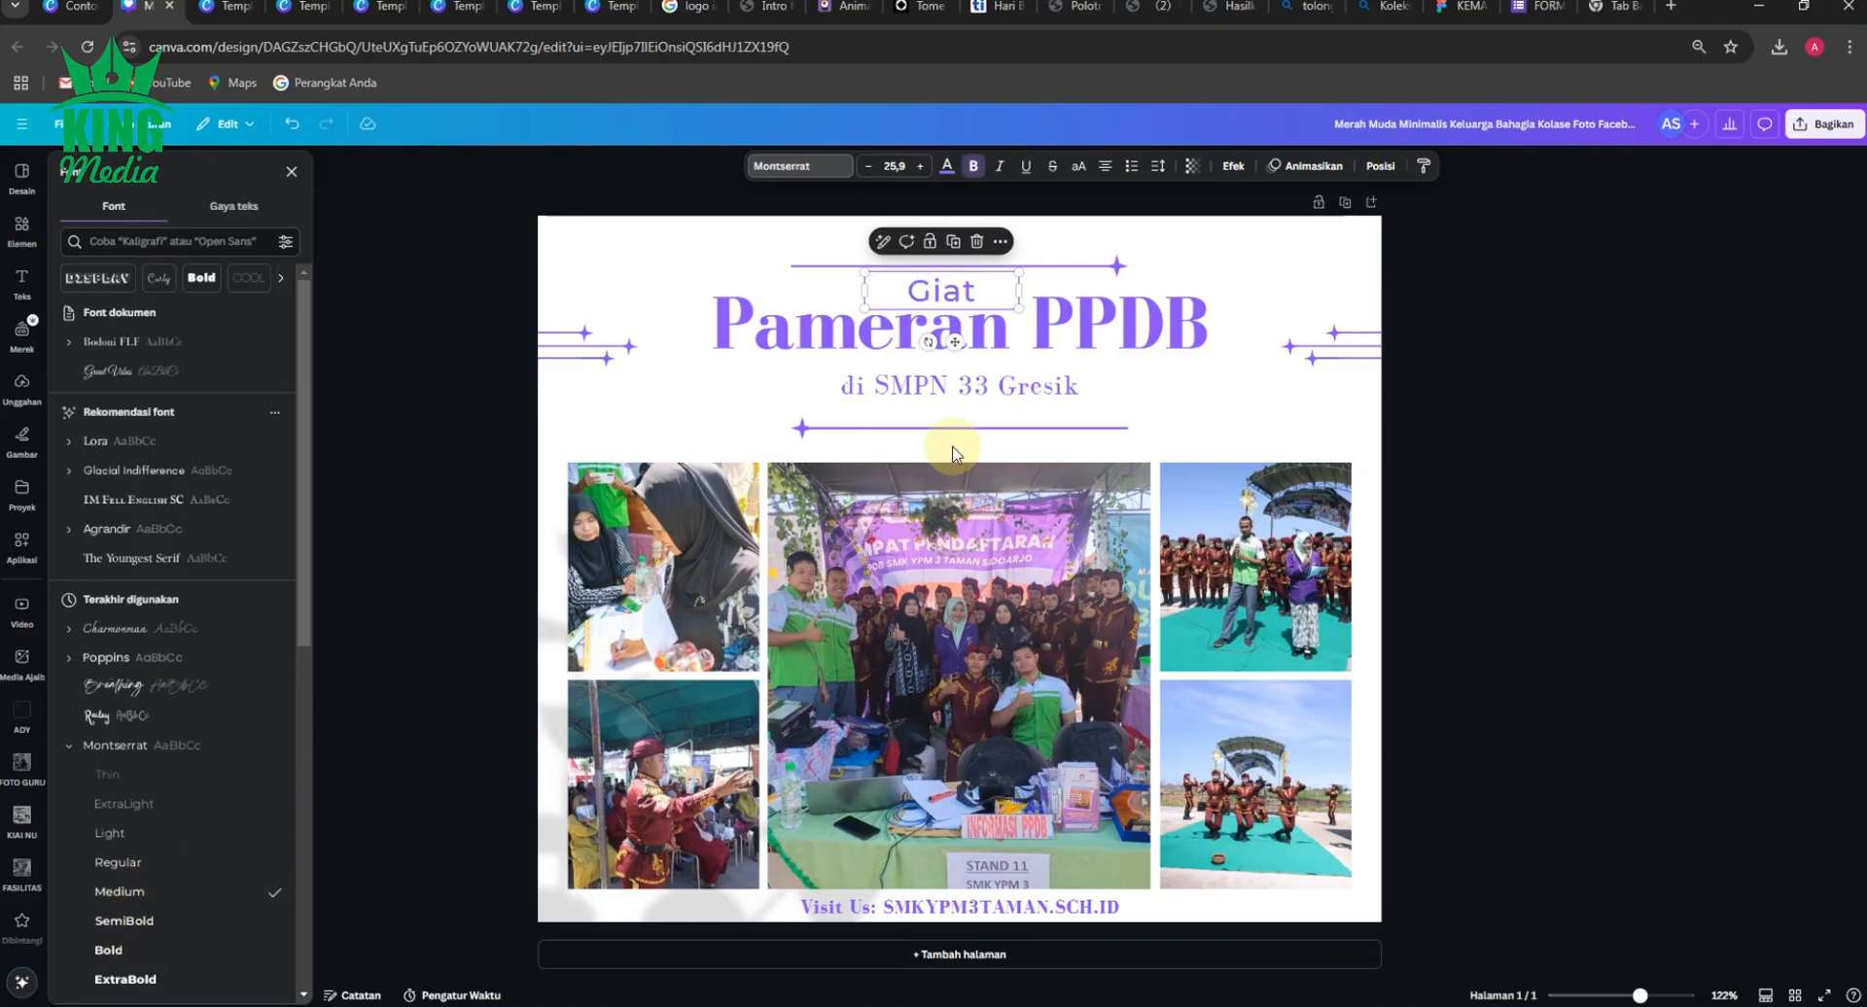
{"action": "left_click", "coordinate": [973, 175]}
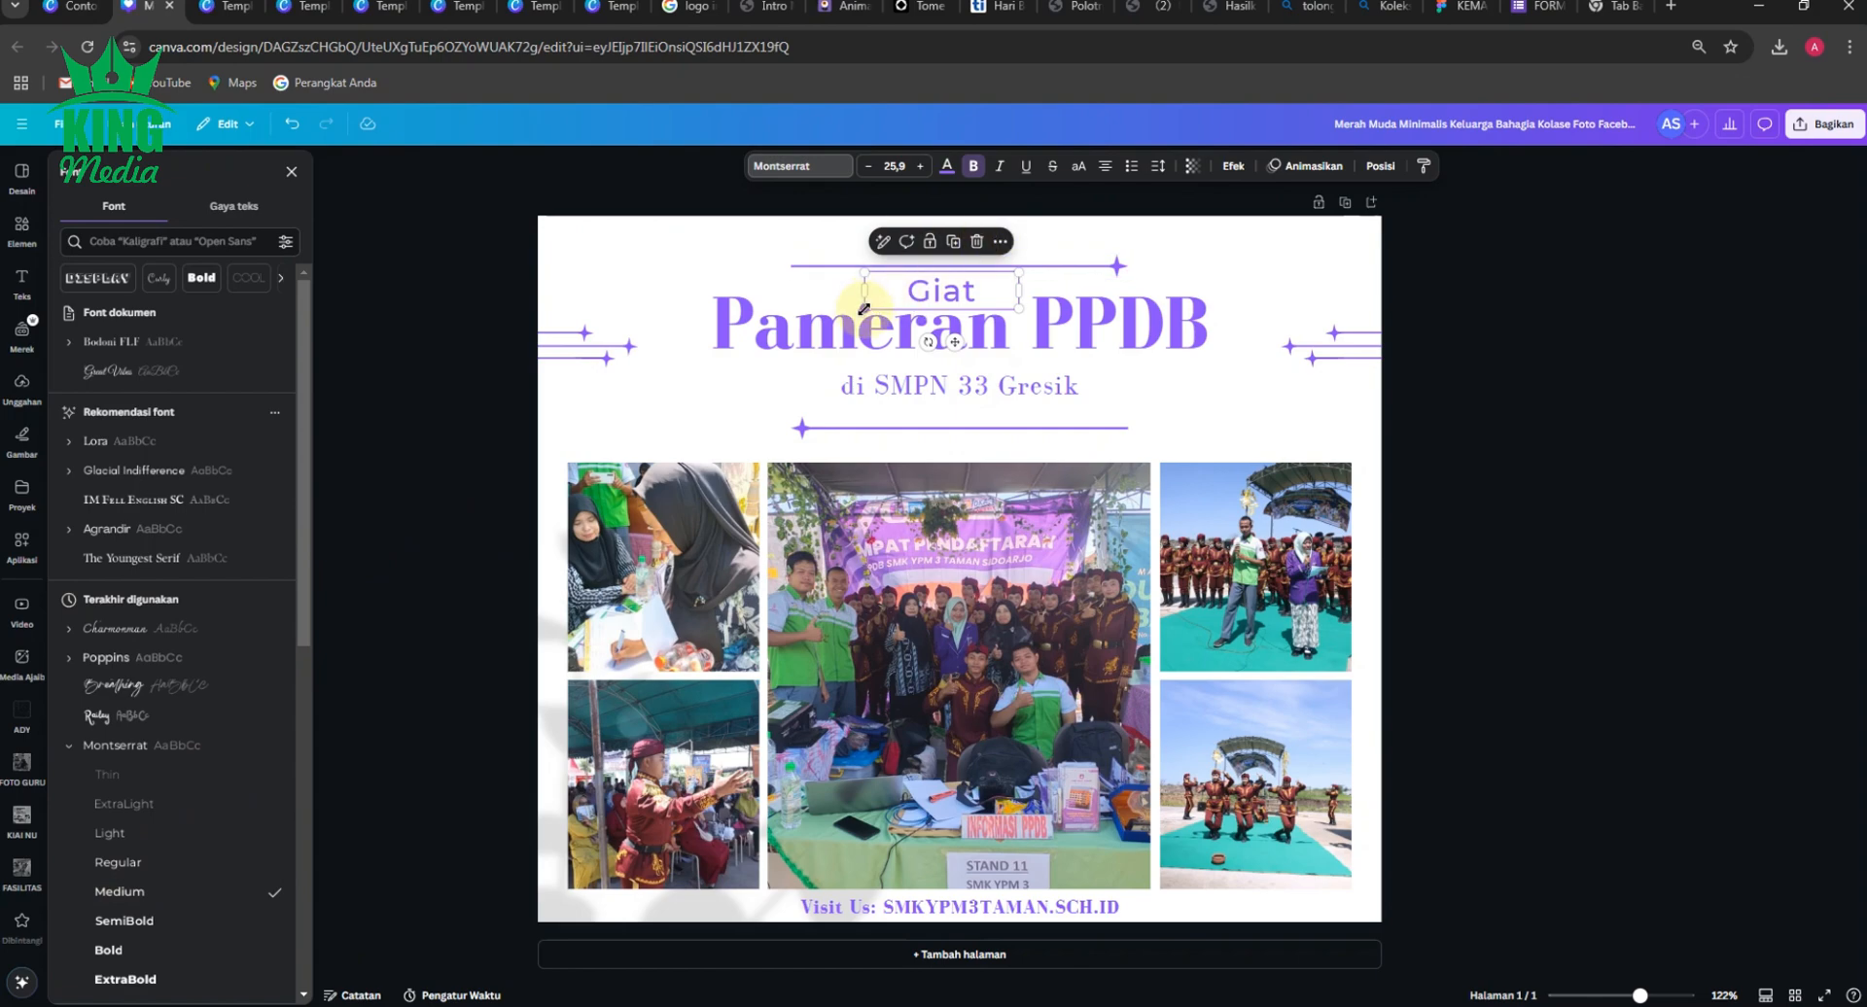
Shrink the "Giat" text to about size 20.4 and widen its letter spacing to 212.
{"action": "left_click_drag", "start_coordinate": [863, 309], "coordinate": [895, 292]}
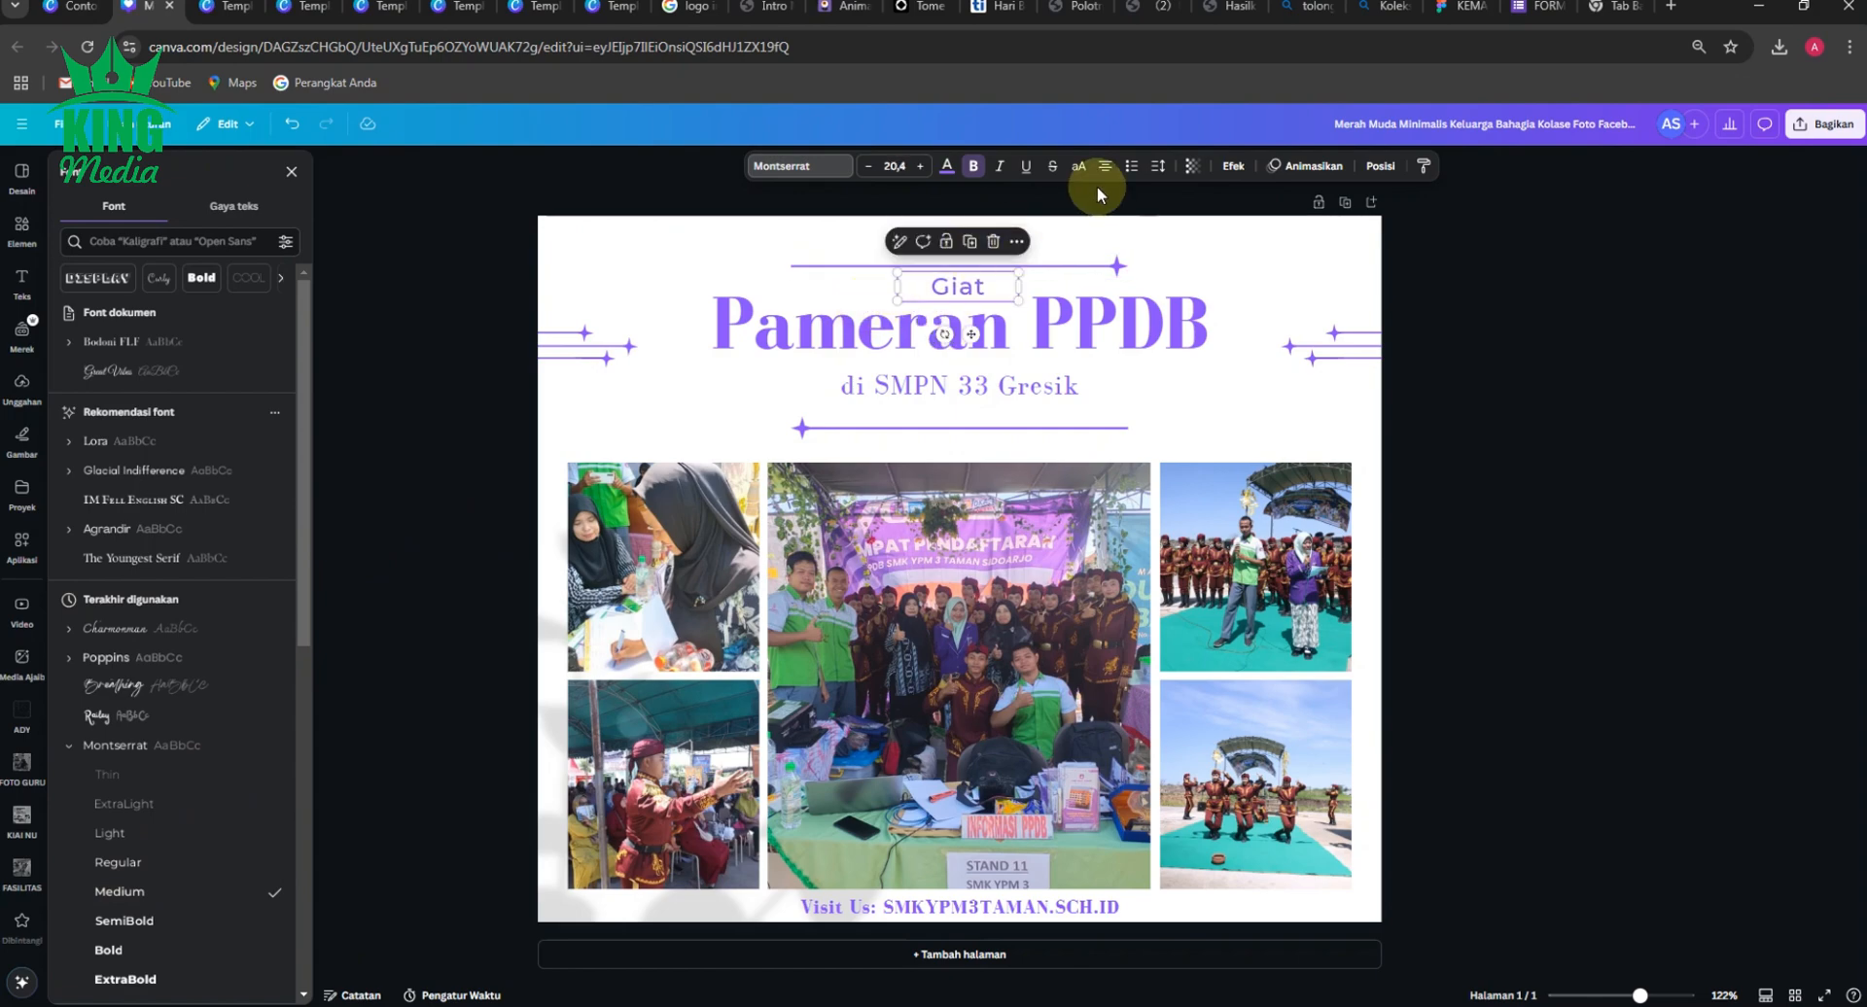
{"action": "left_click", "coordinate": [1160, 172]}
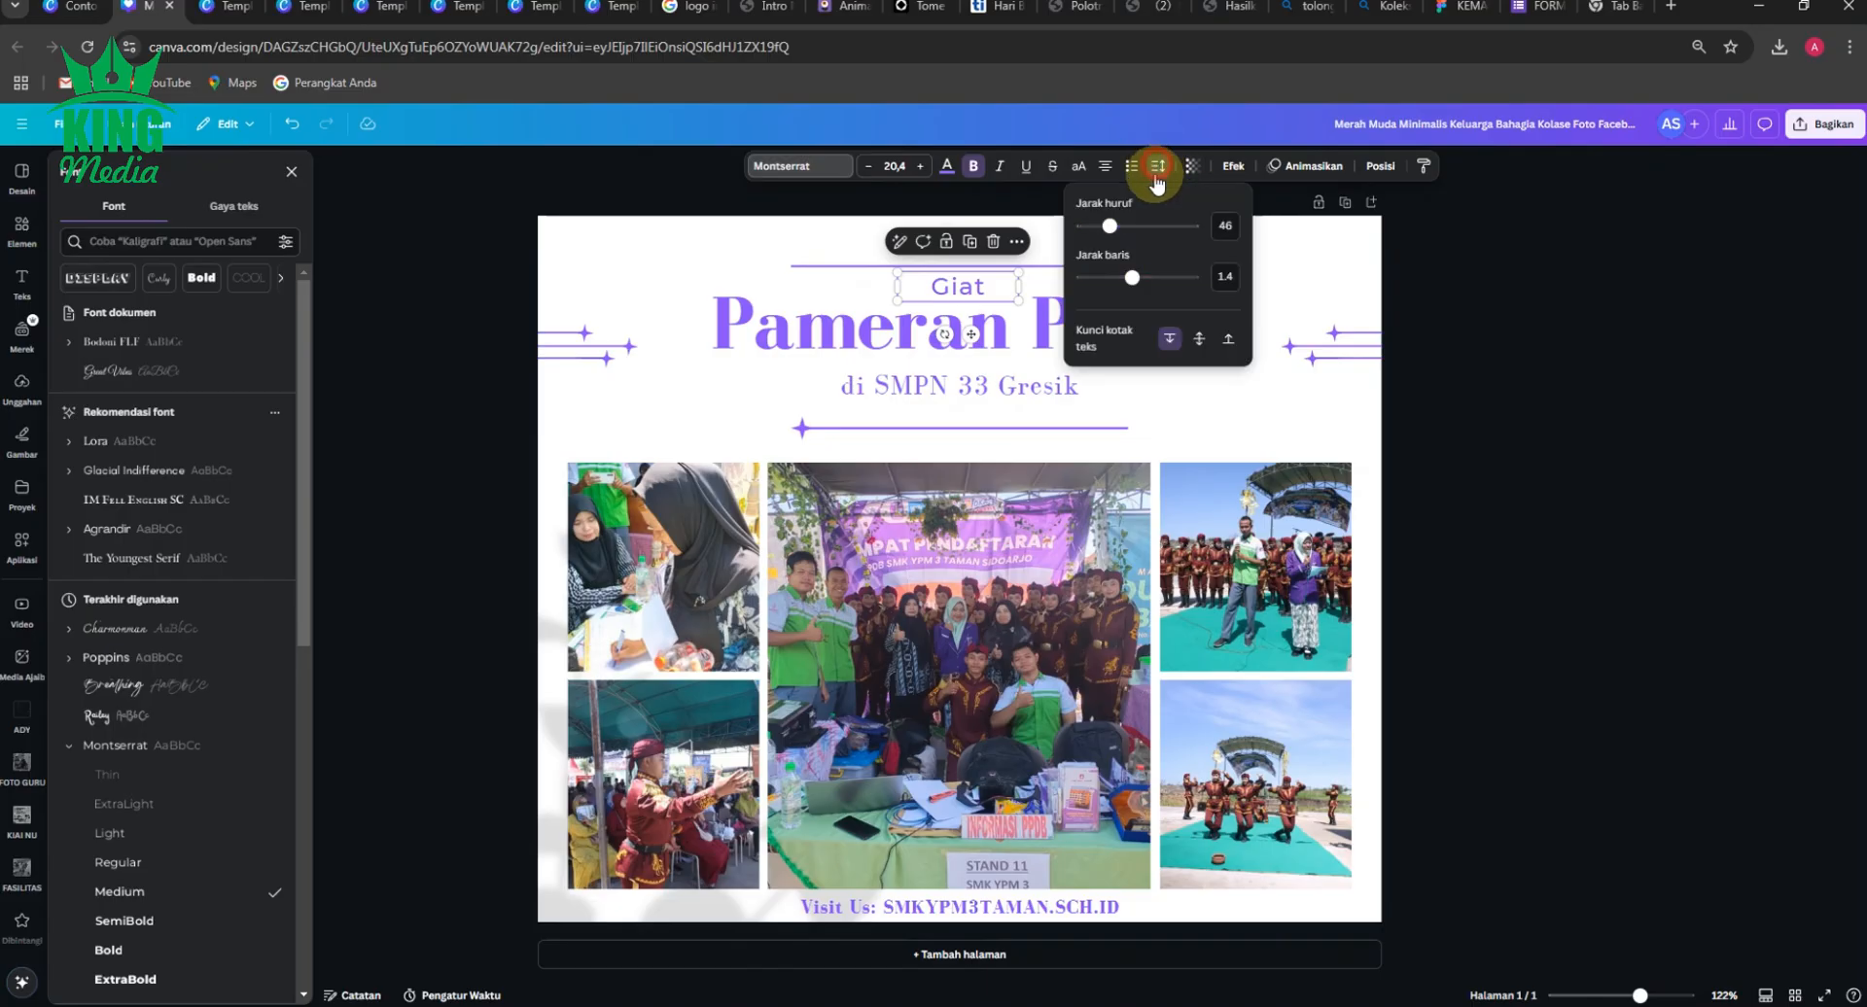
{"action": "left_click_drag", "start_coordinate": [1116, 224], "coordinate": [1123, 227]}
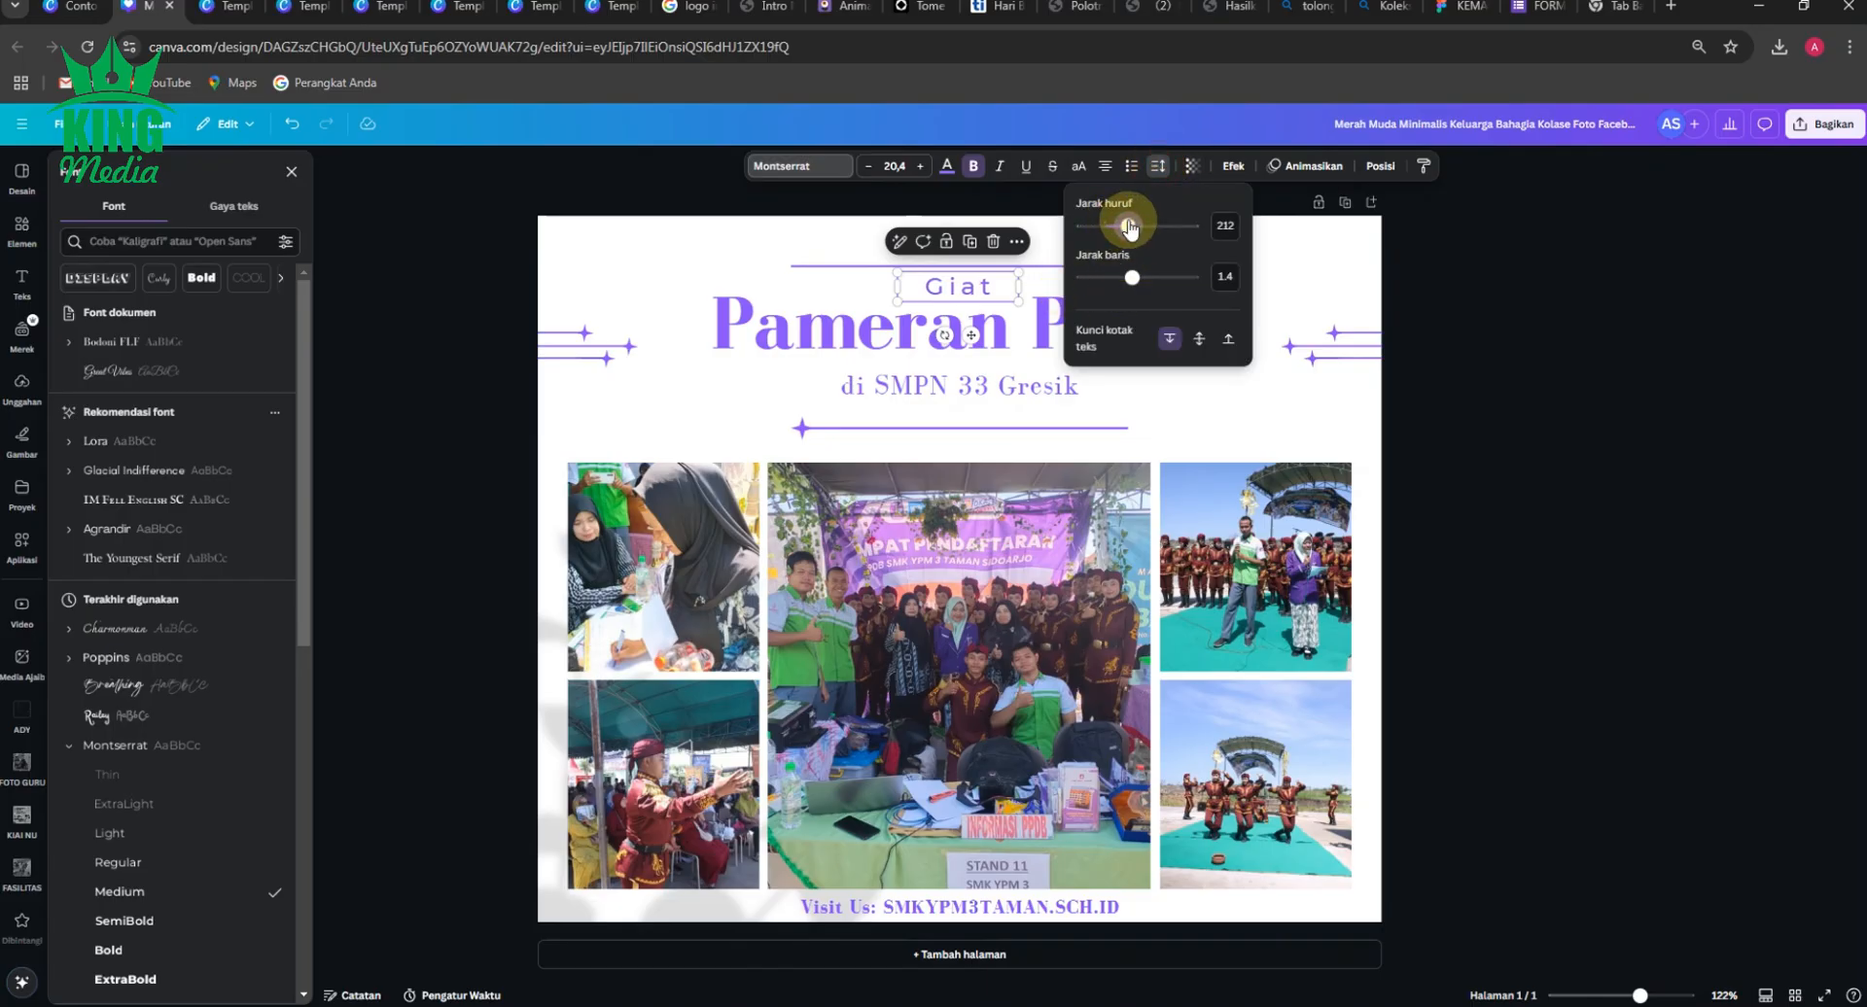
{"action": "left_click", "coordinate": [450, 287]}
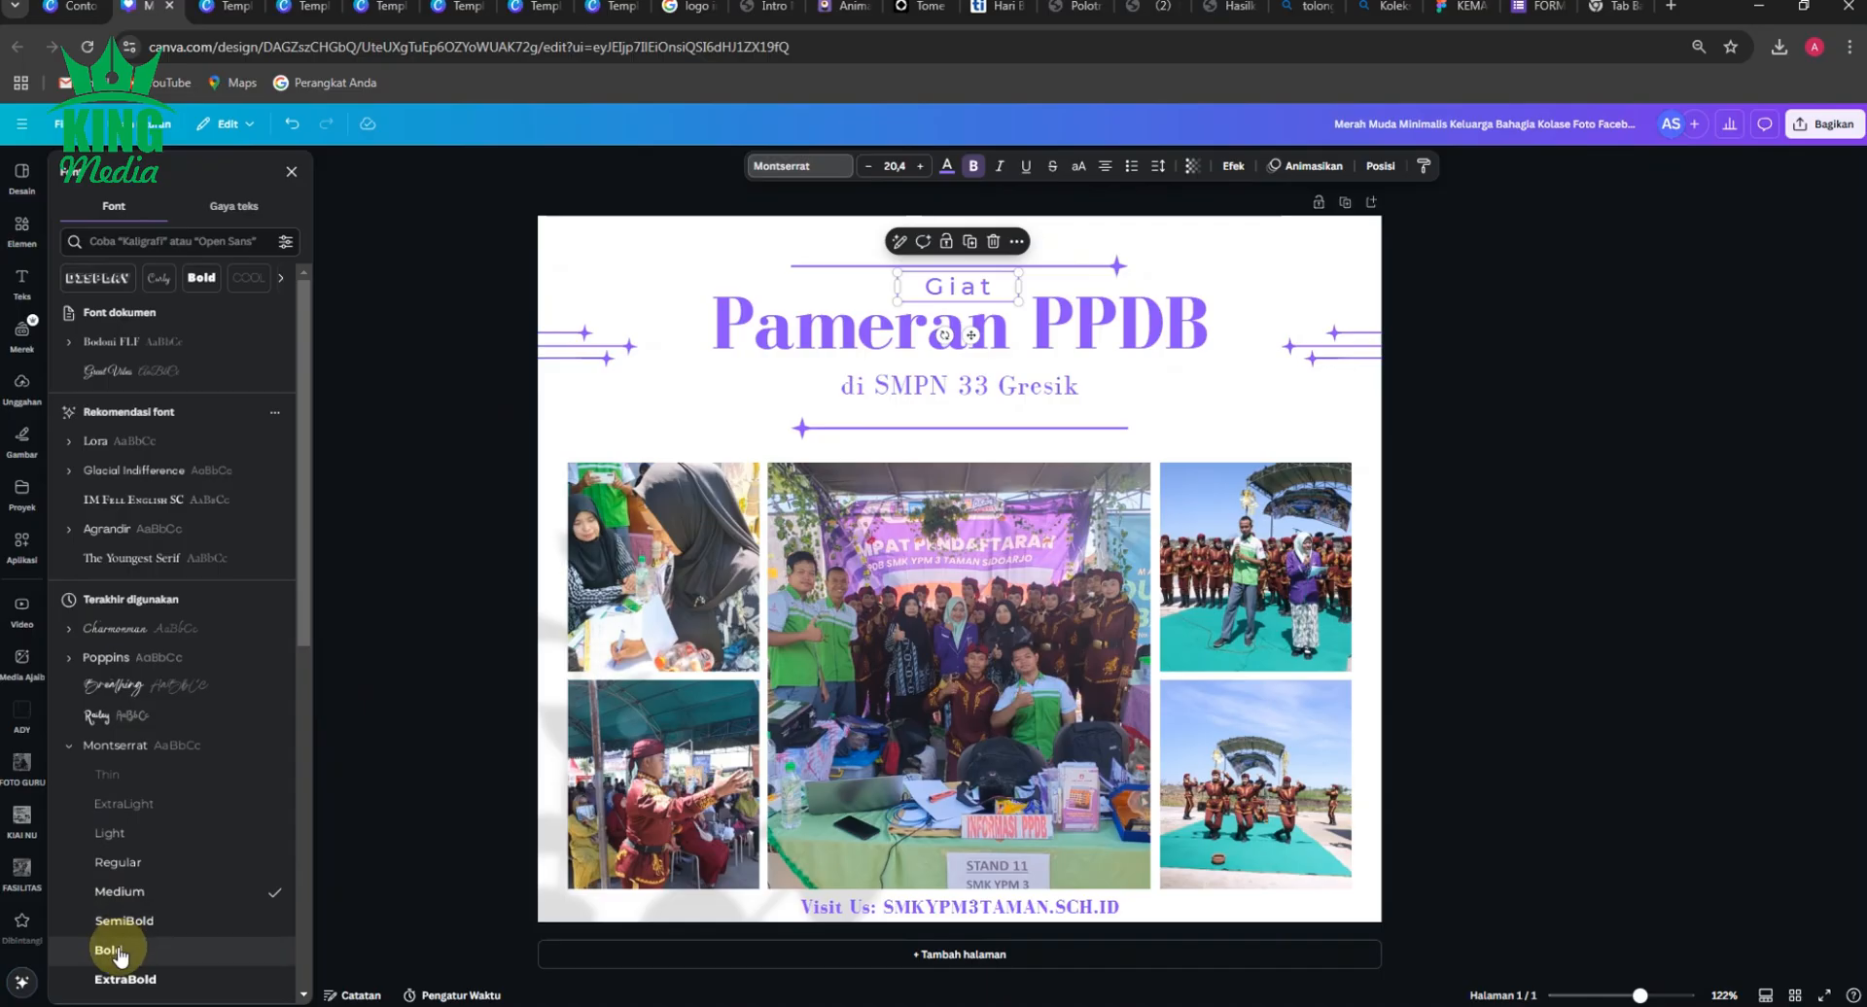
Set the "Giat" text to Montserrat Bold and move it left to the start of the upper star line.
{"action": "left_click", "coordinate": [118, 955]}
{"action": "left_click", "coordinate": [457, 358]}
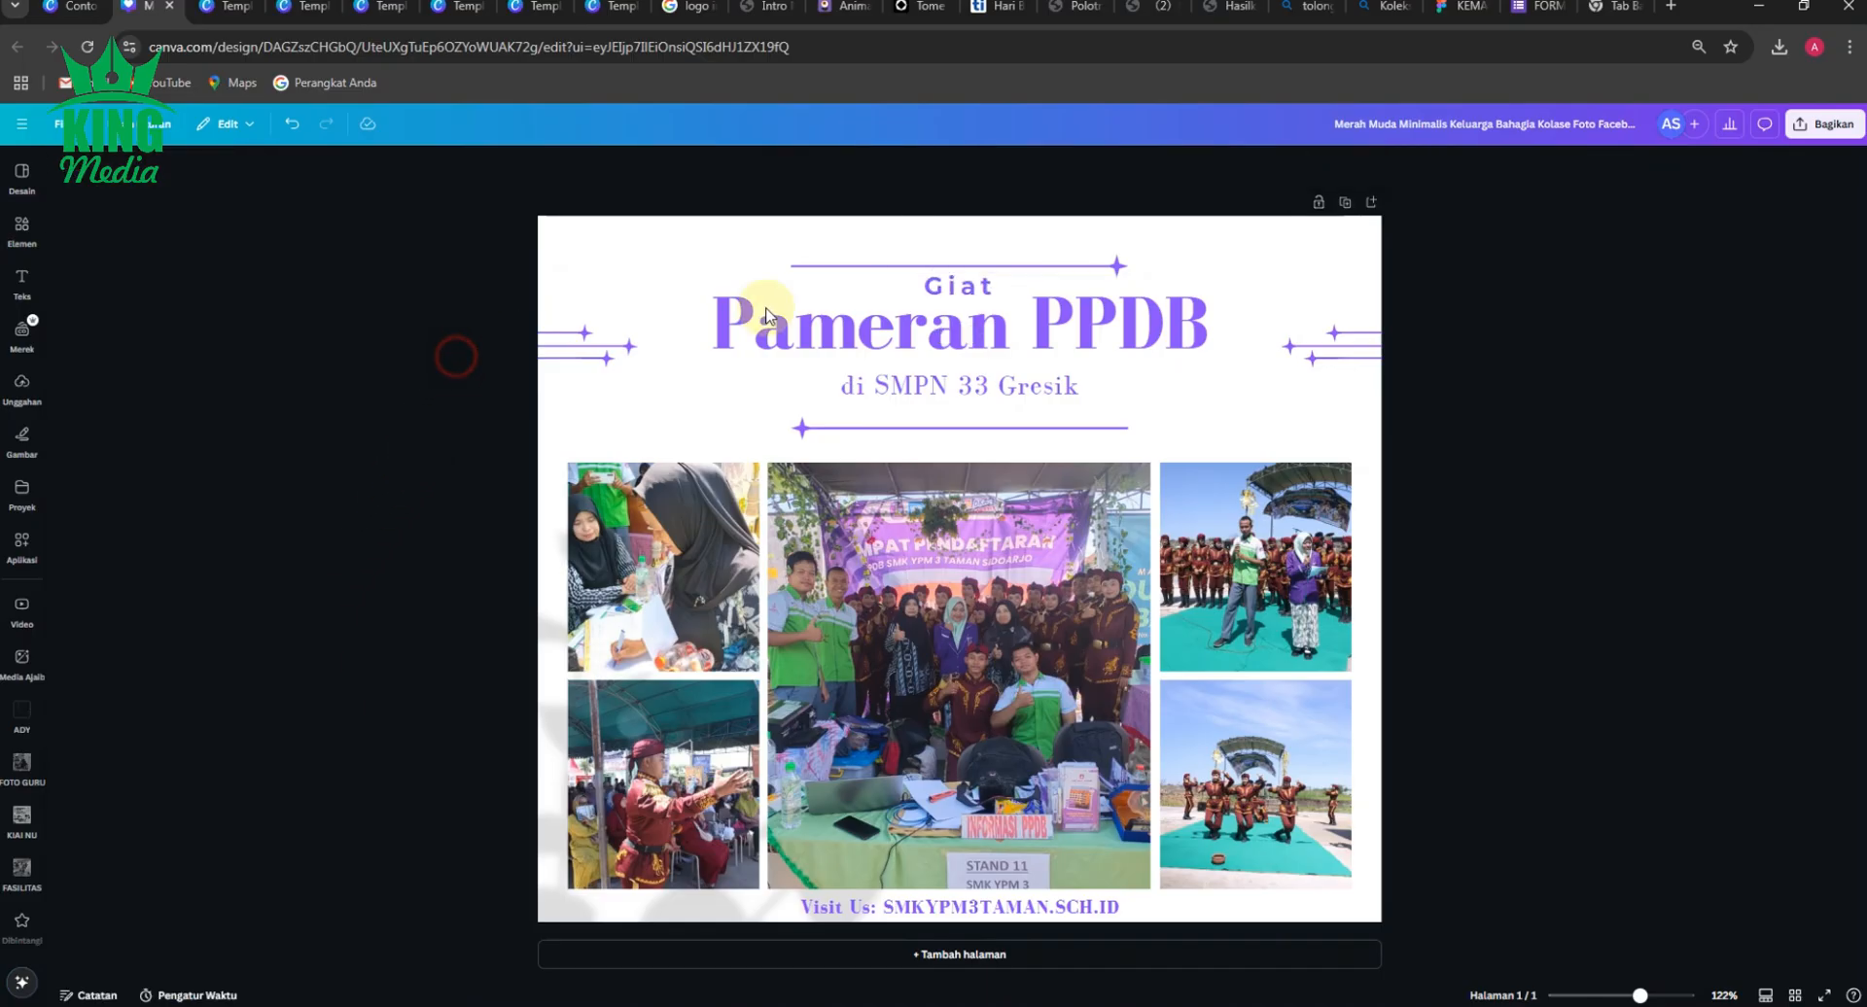
{"action": "left_click_drag", "start_coordinate": [980, 290], "coordinate": [876, 283]}
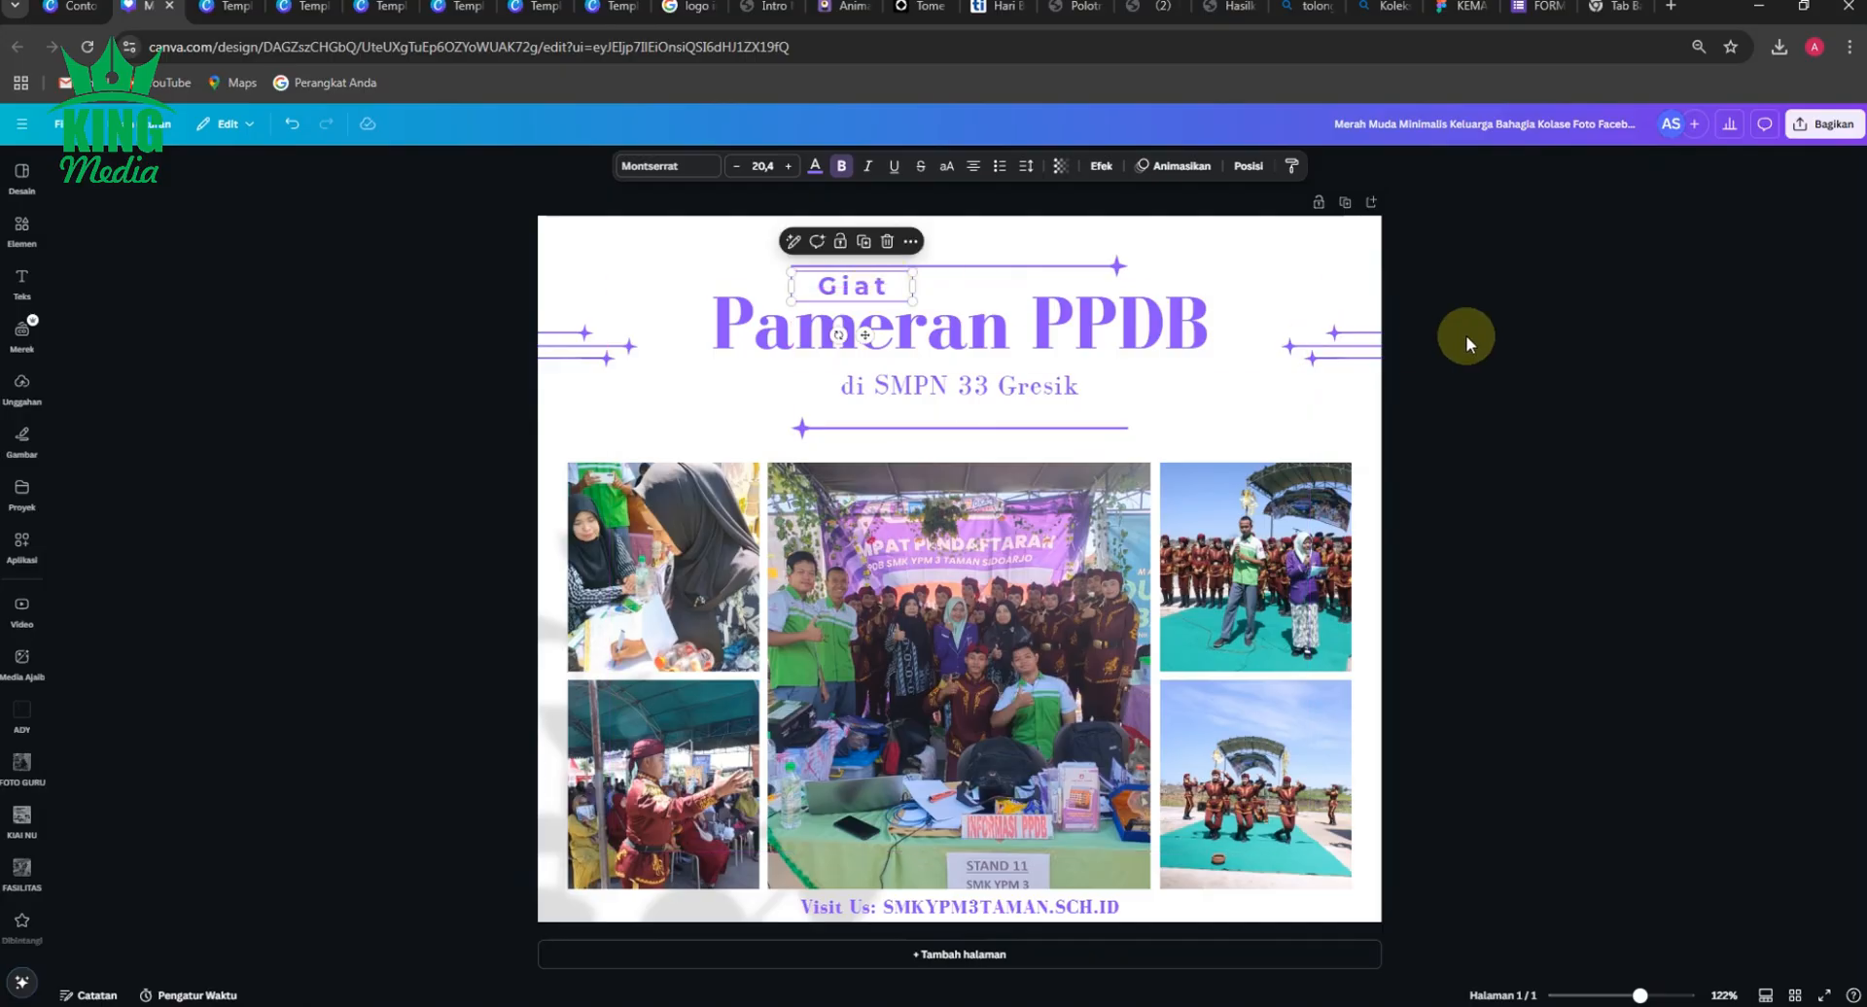
{"action": "left_click", "coordinate": [1467, 330]}
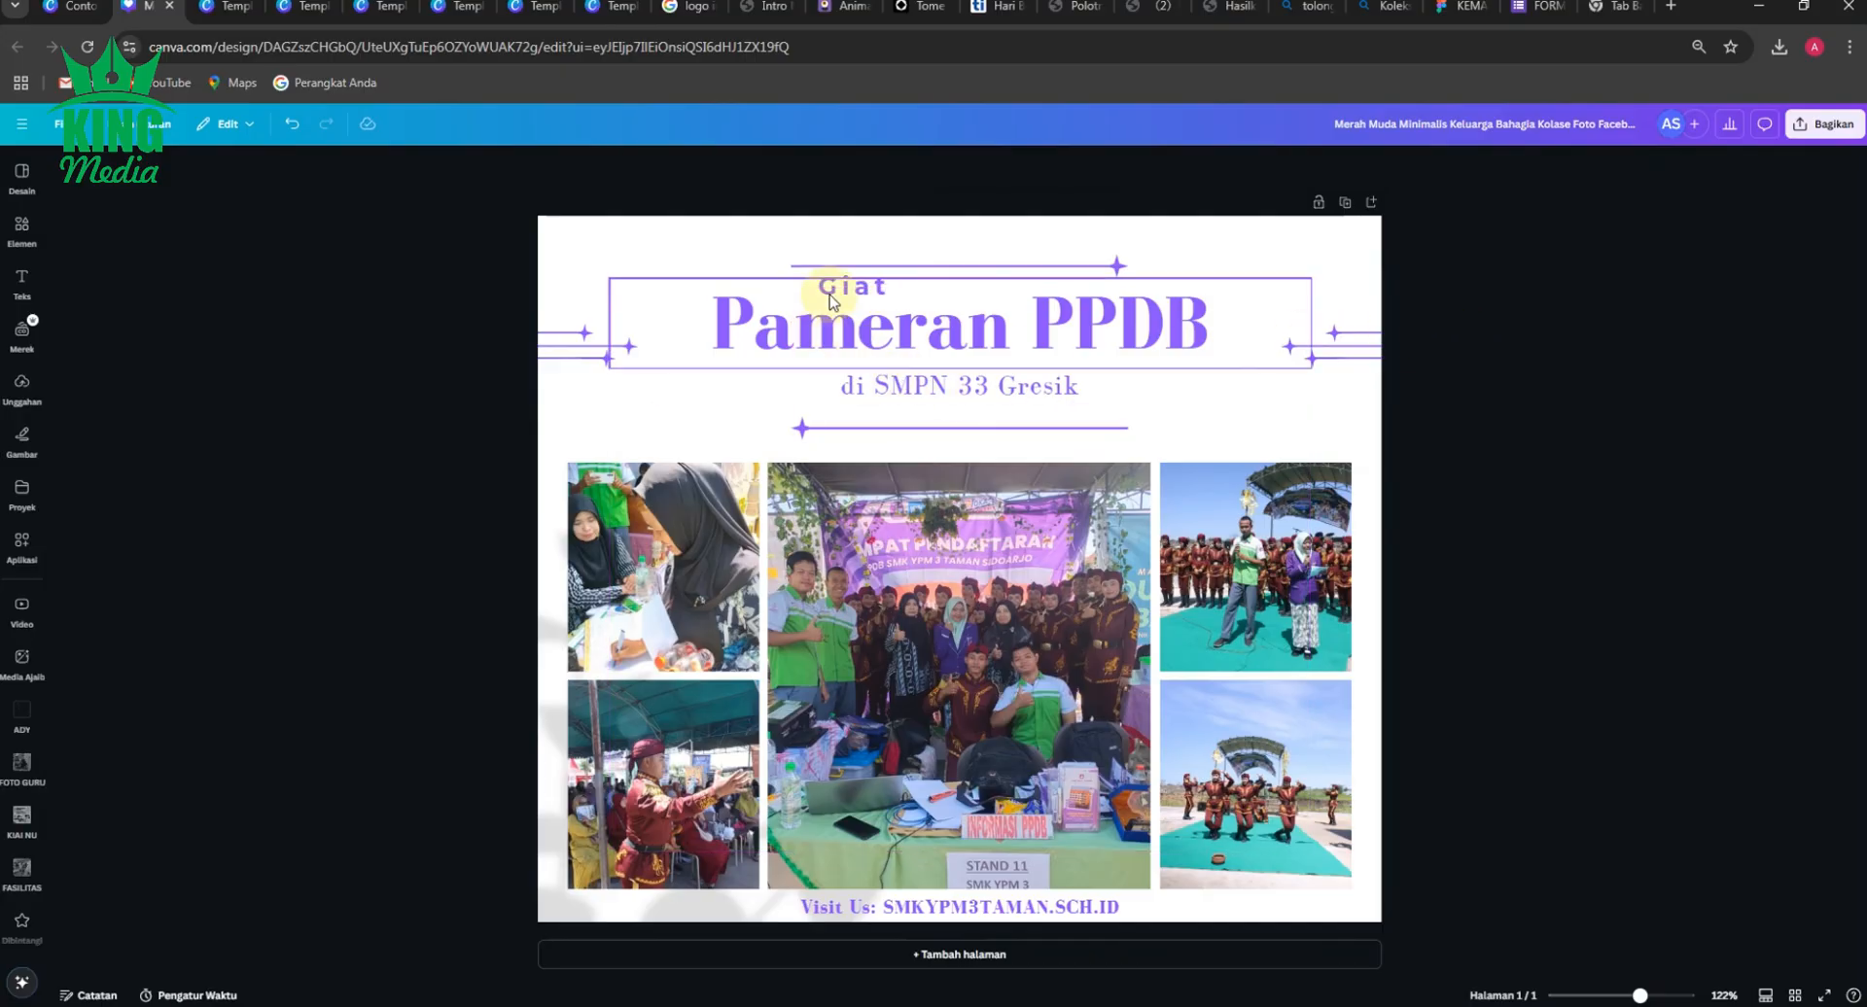
Change the font of the "Giat" text above the title to Poppins Bold.
{"action": "left_click", "coordinate": [852, 285]}
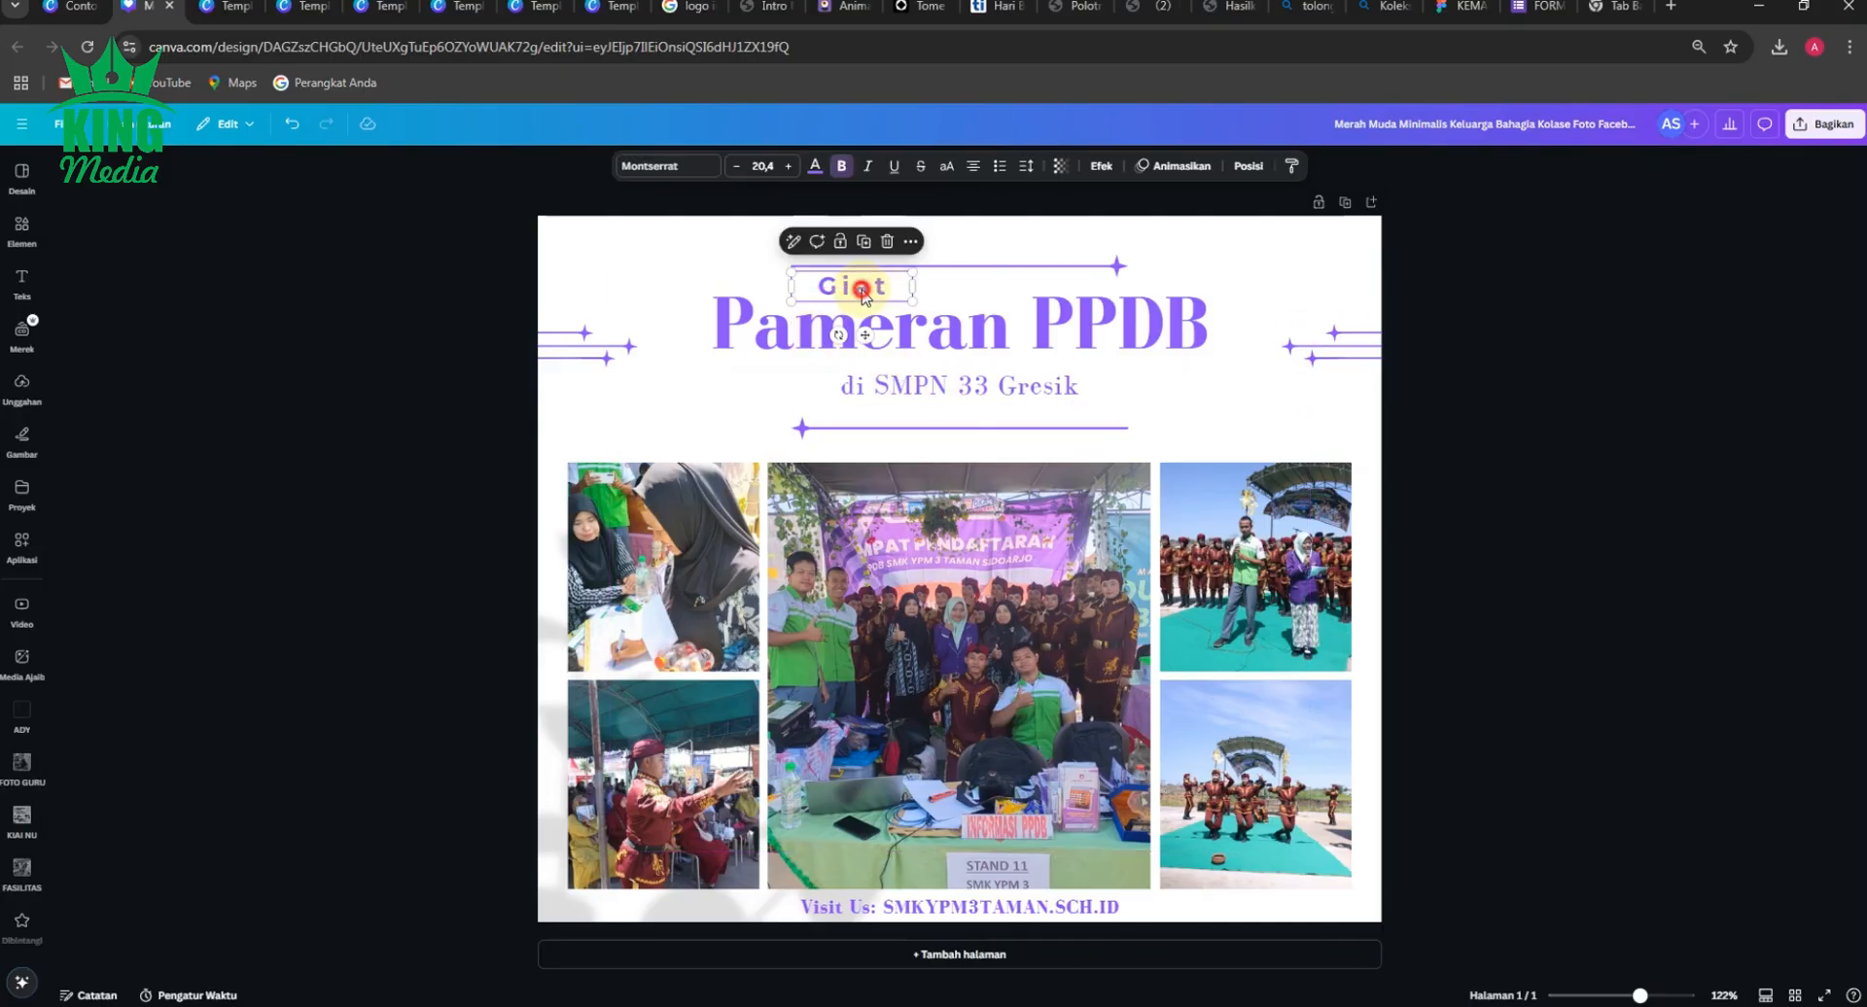
{"action": "left_click", "coordinate": [681, 165]}
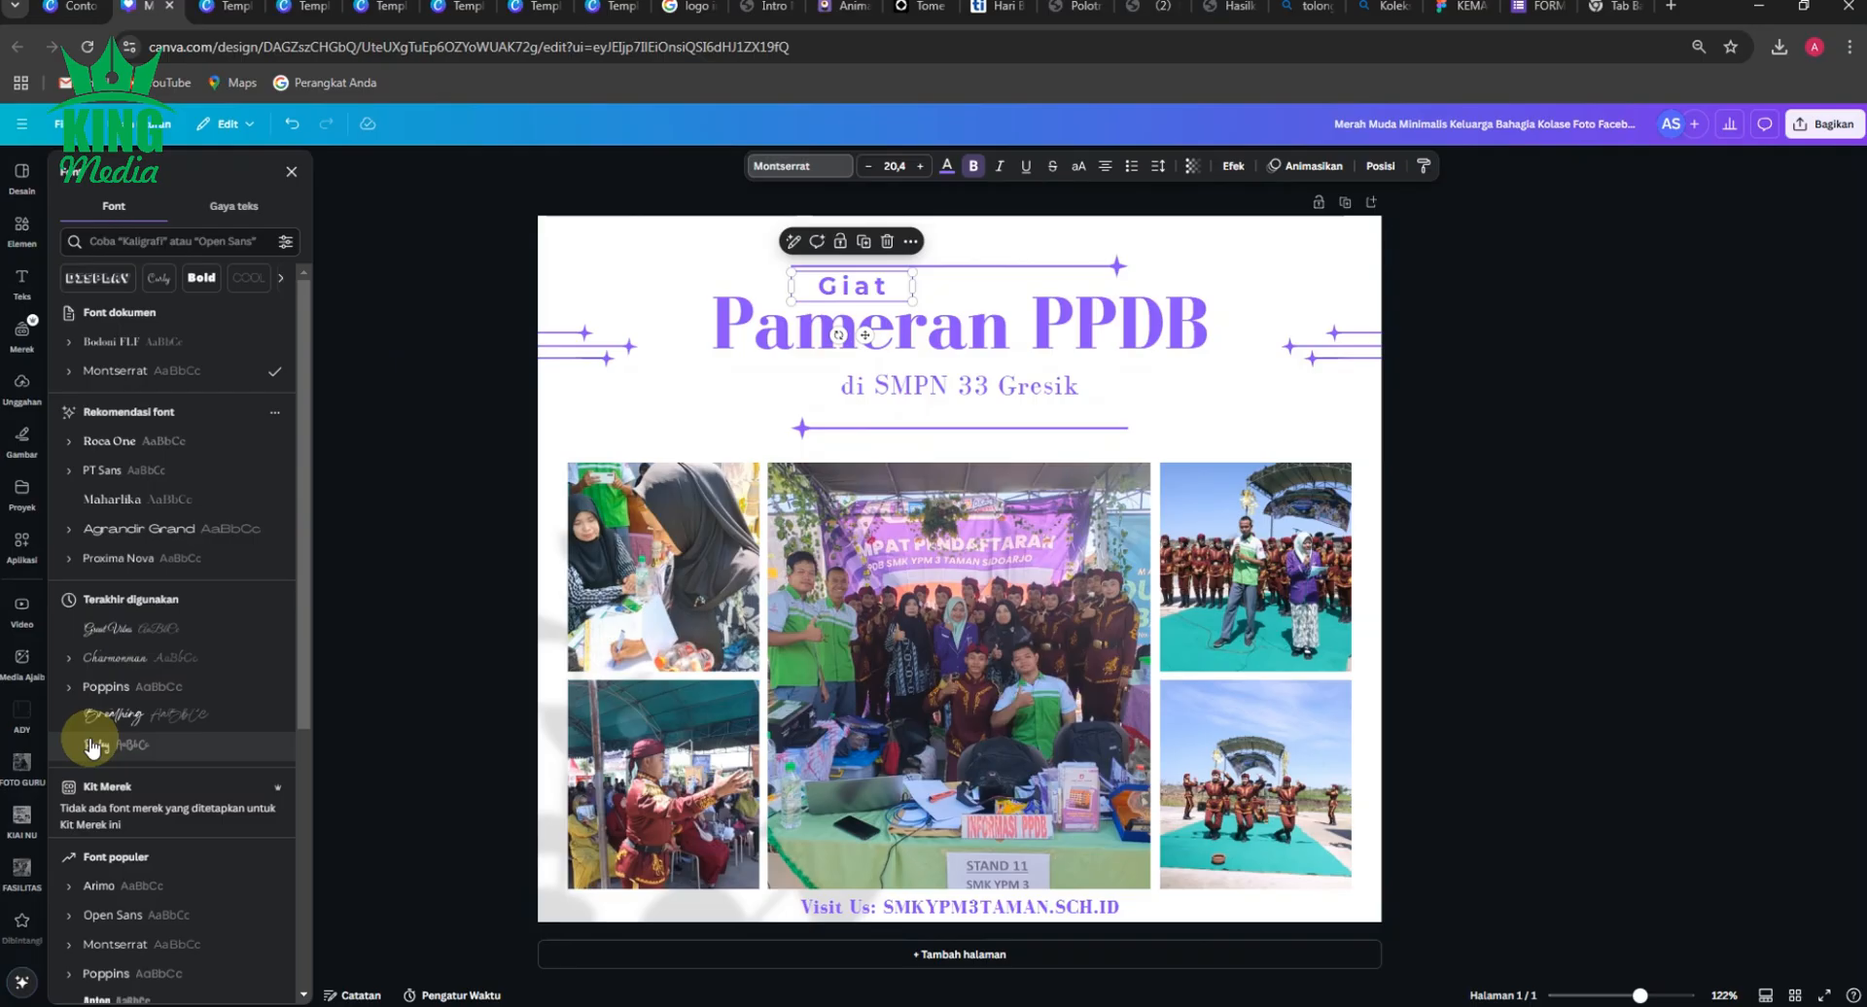
{"action": "left_click", "coordinate": [70, 686]}
{"action": "left_click", "coordinate": [113, 899]}
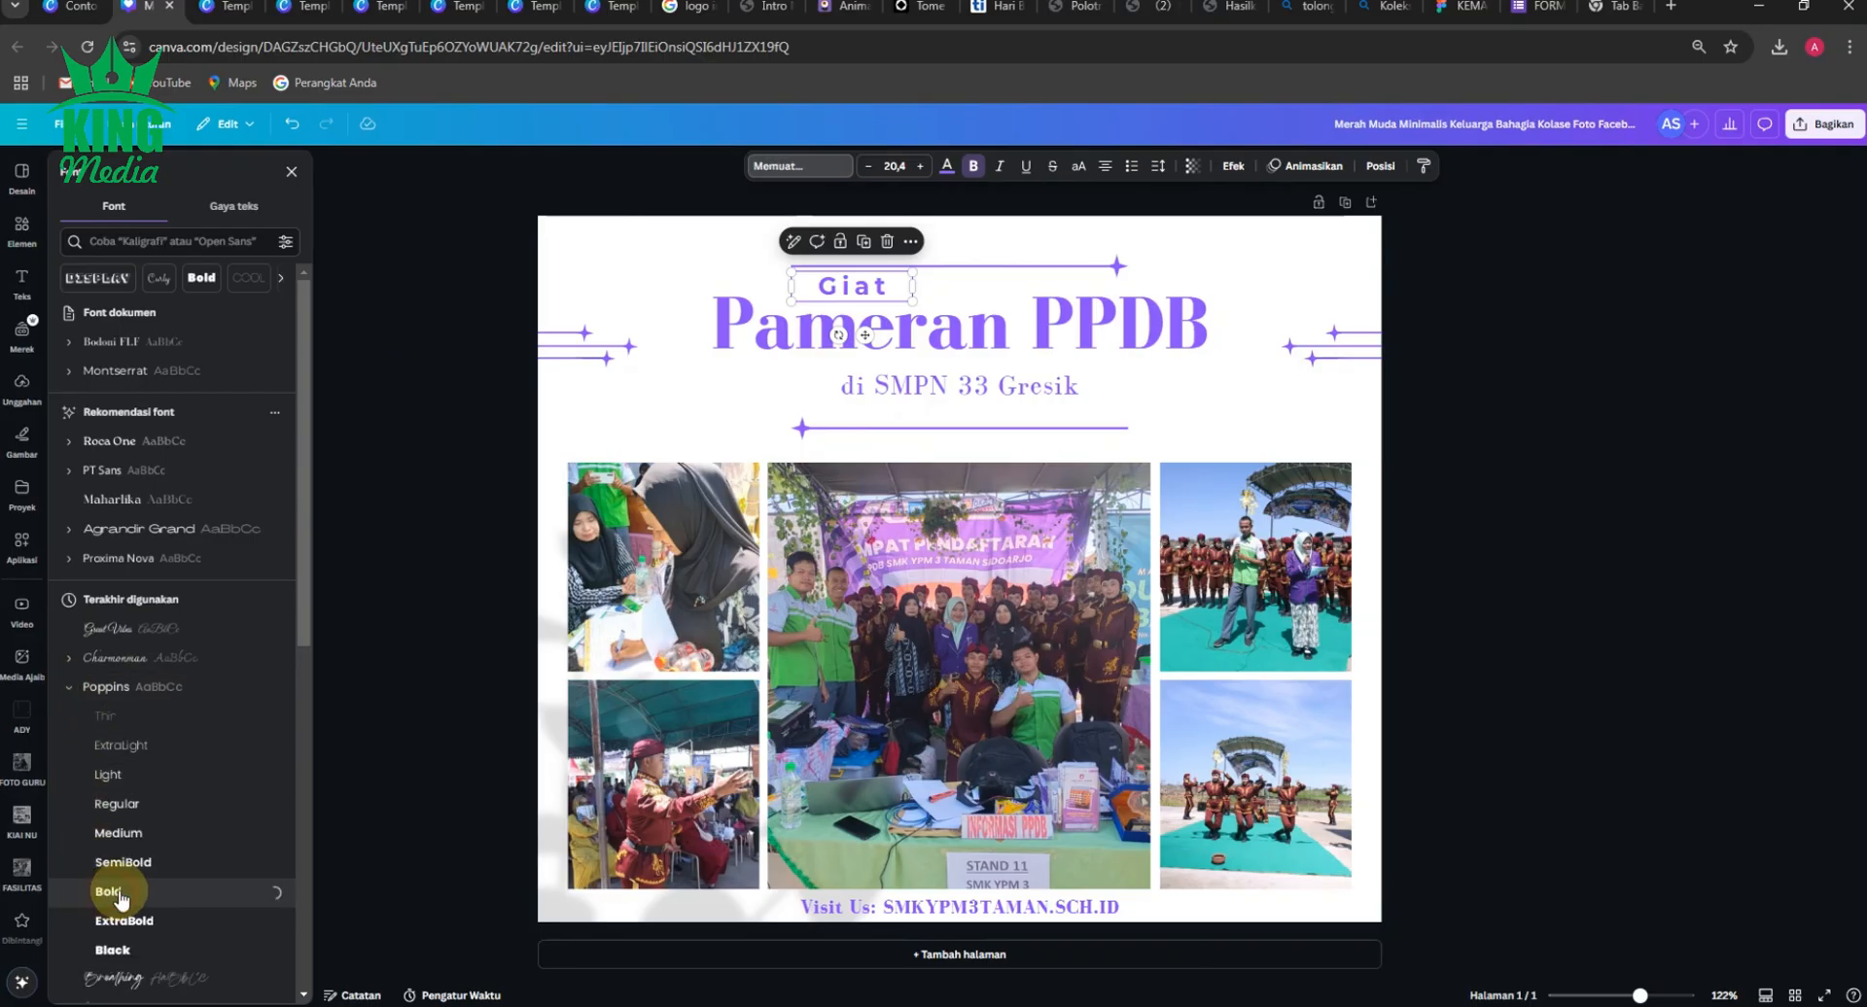
{"action": "left_click", "coordinate": [412, 388]}
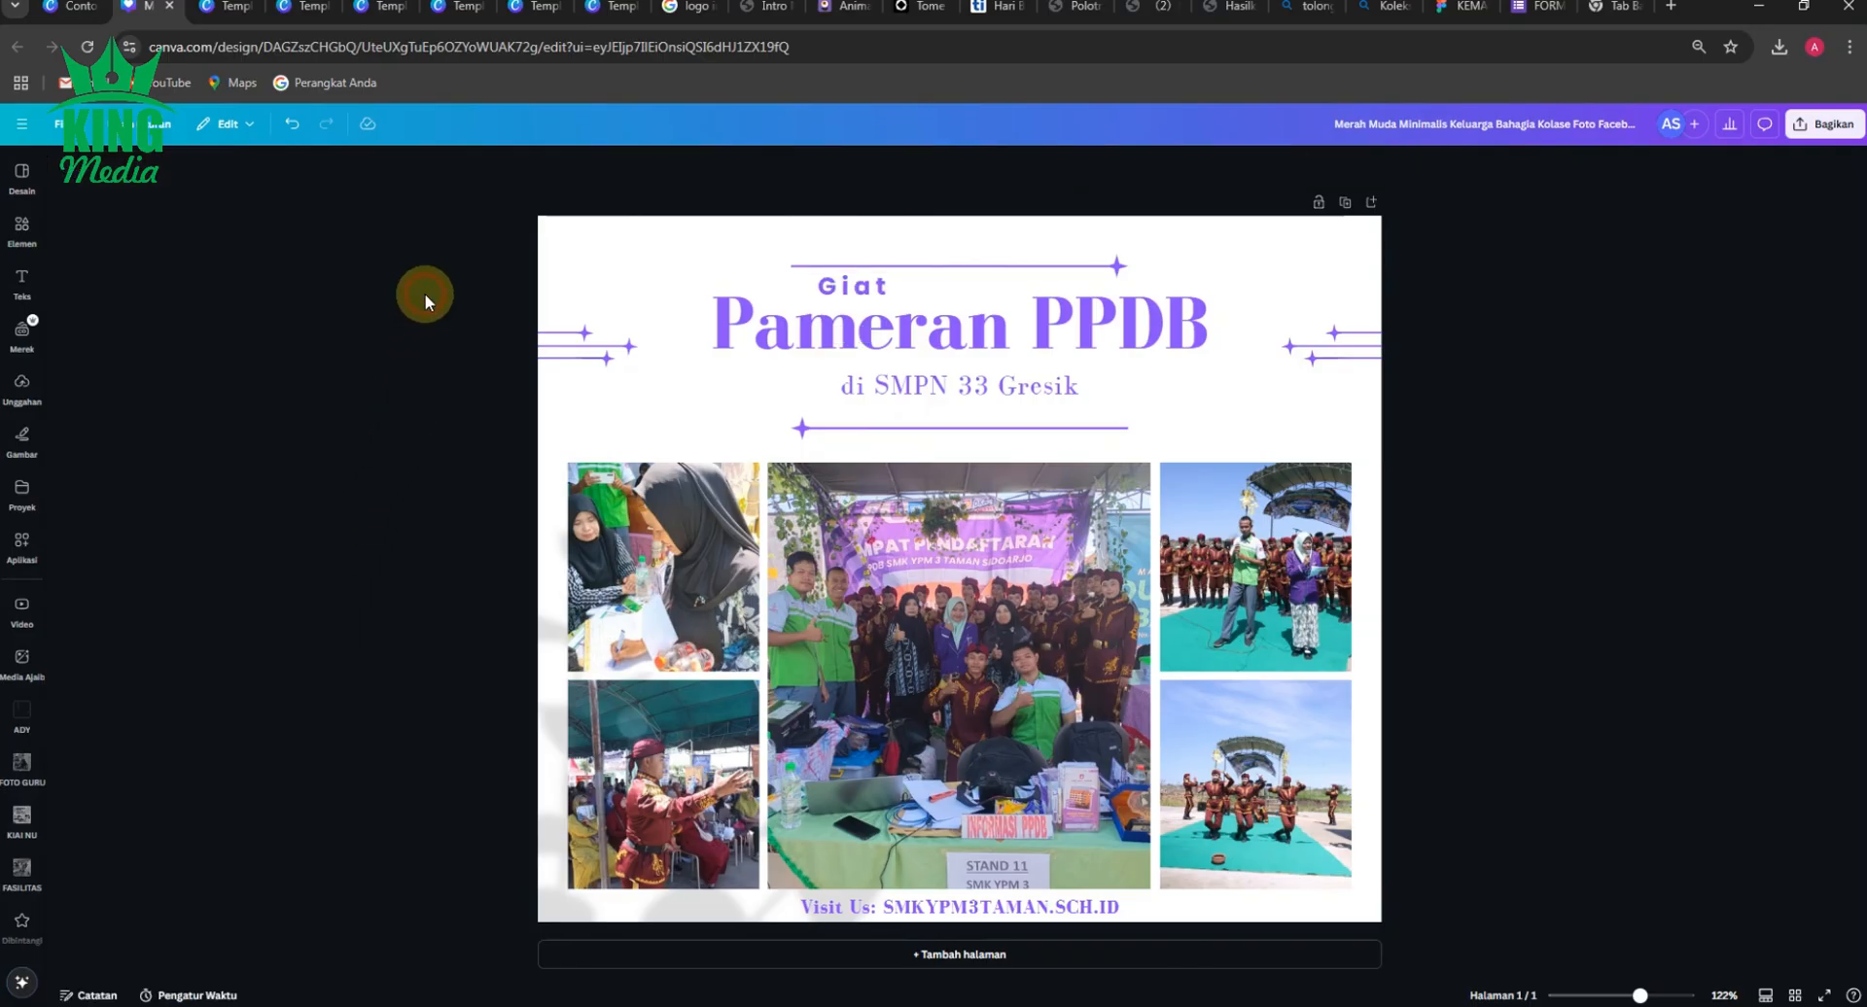
Increase the font size of the "Giat" text to 23.4.
{"action": "left_click", "coordinate": [852, 286]}
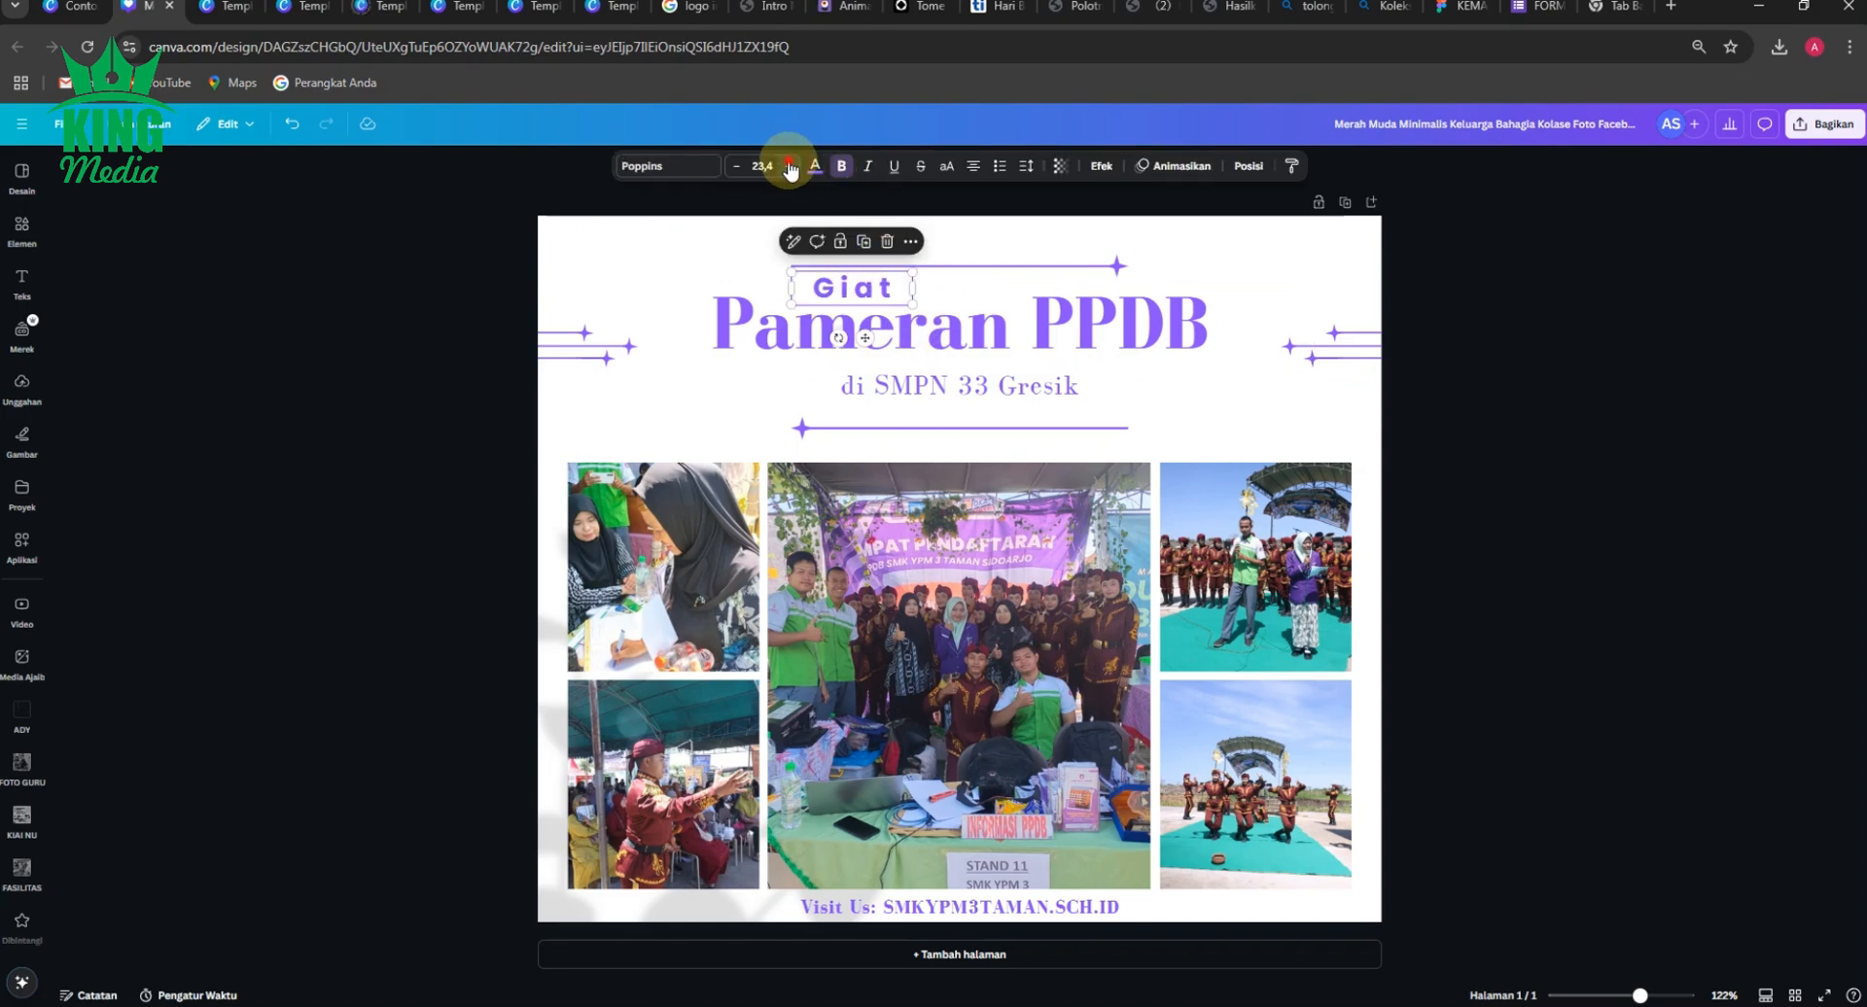
{"action": "left_click", "coordinate": [587, 304]}
{"action": "left_click", "coordinate": [470, 309]}
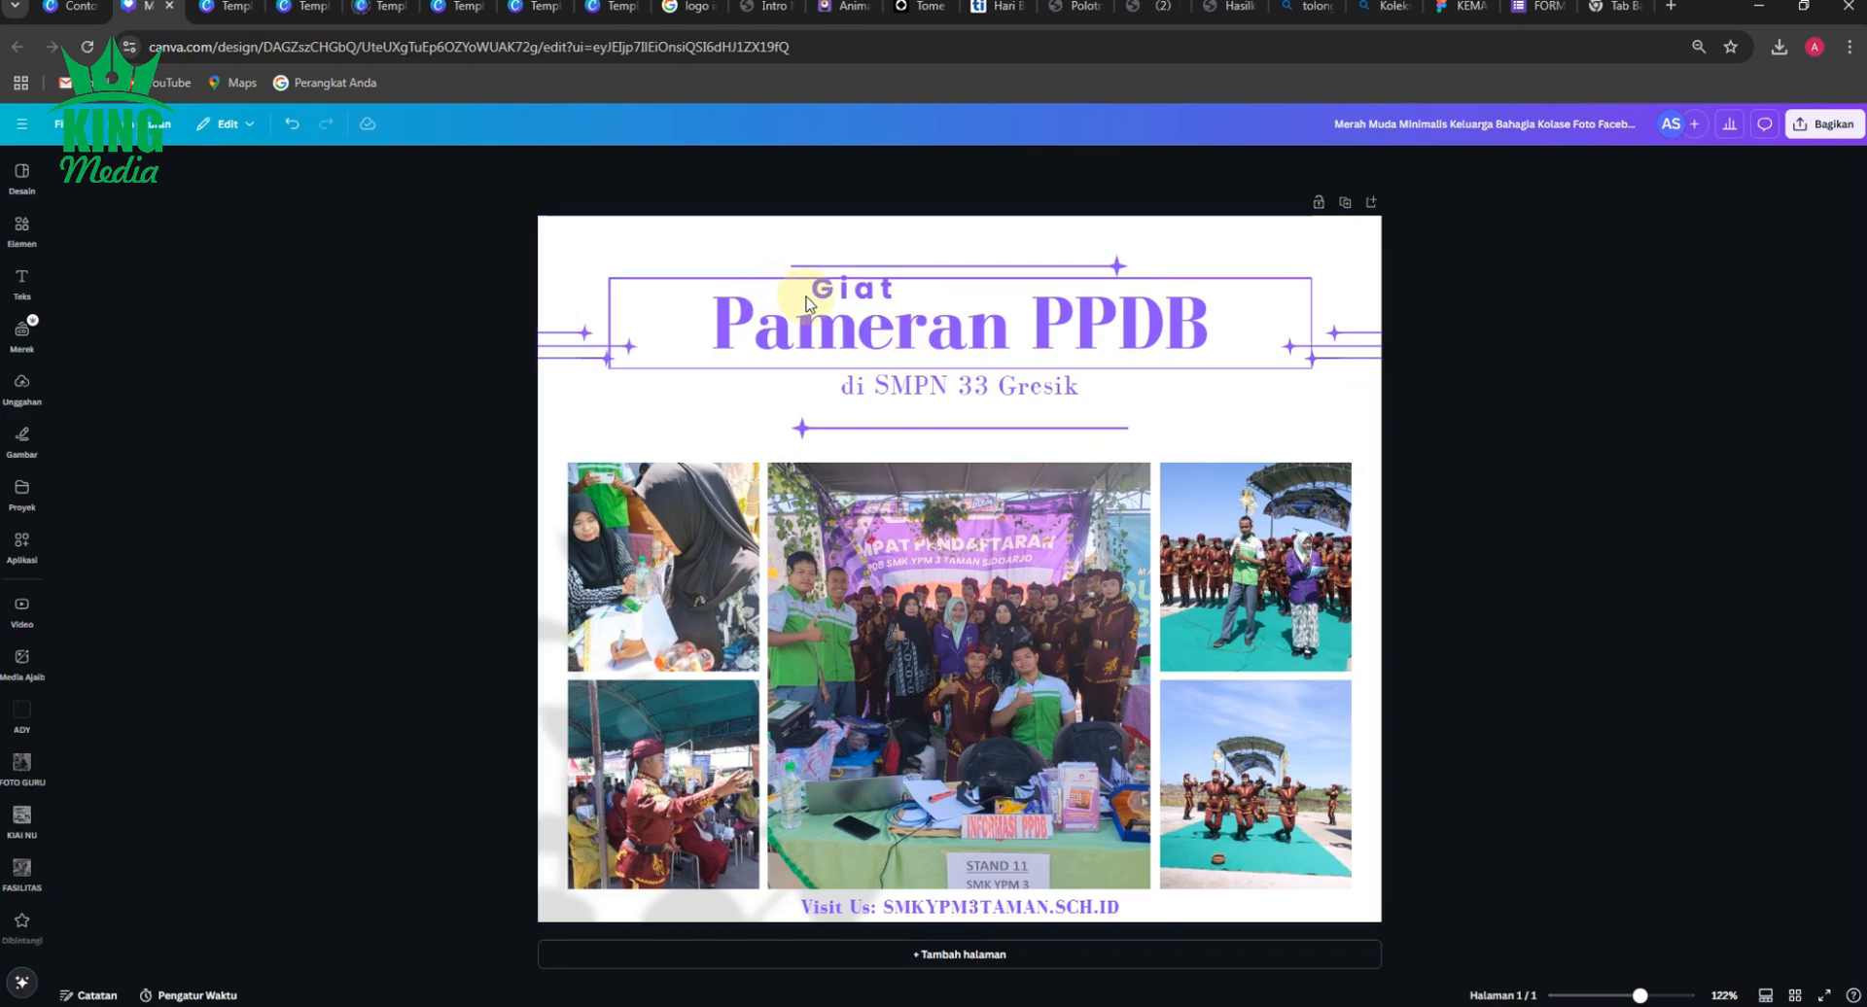
Move the "Giat" text slightly up, away from the title.
{"action": "left_click", "coordinate": [853, 293]}
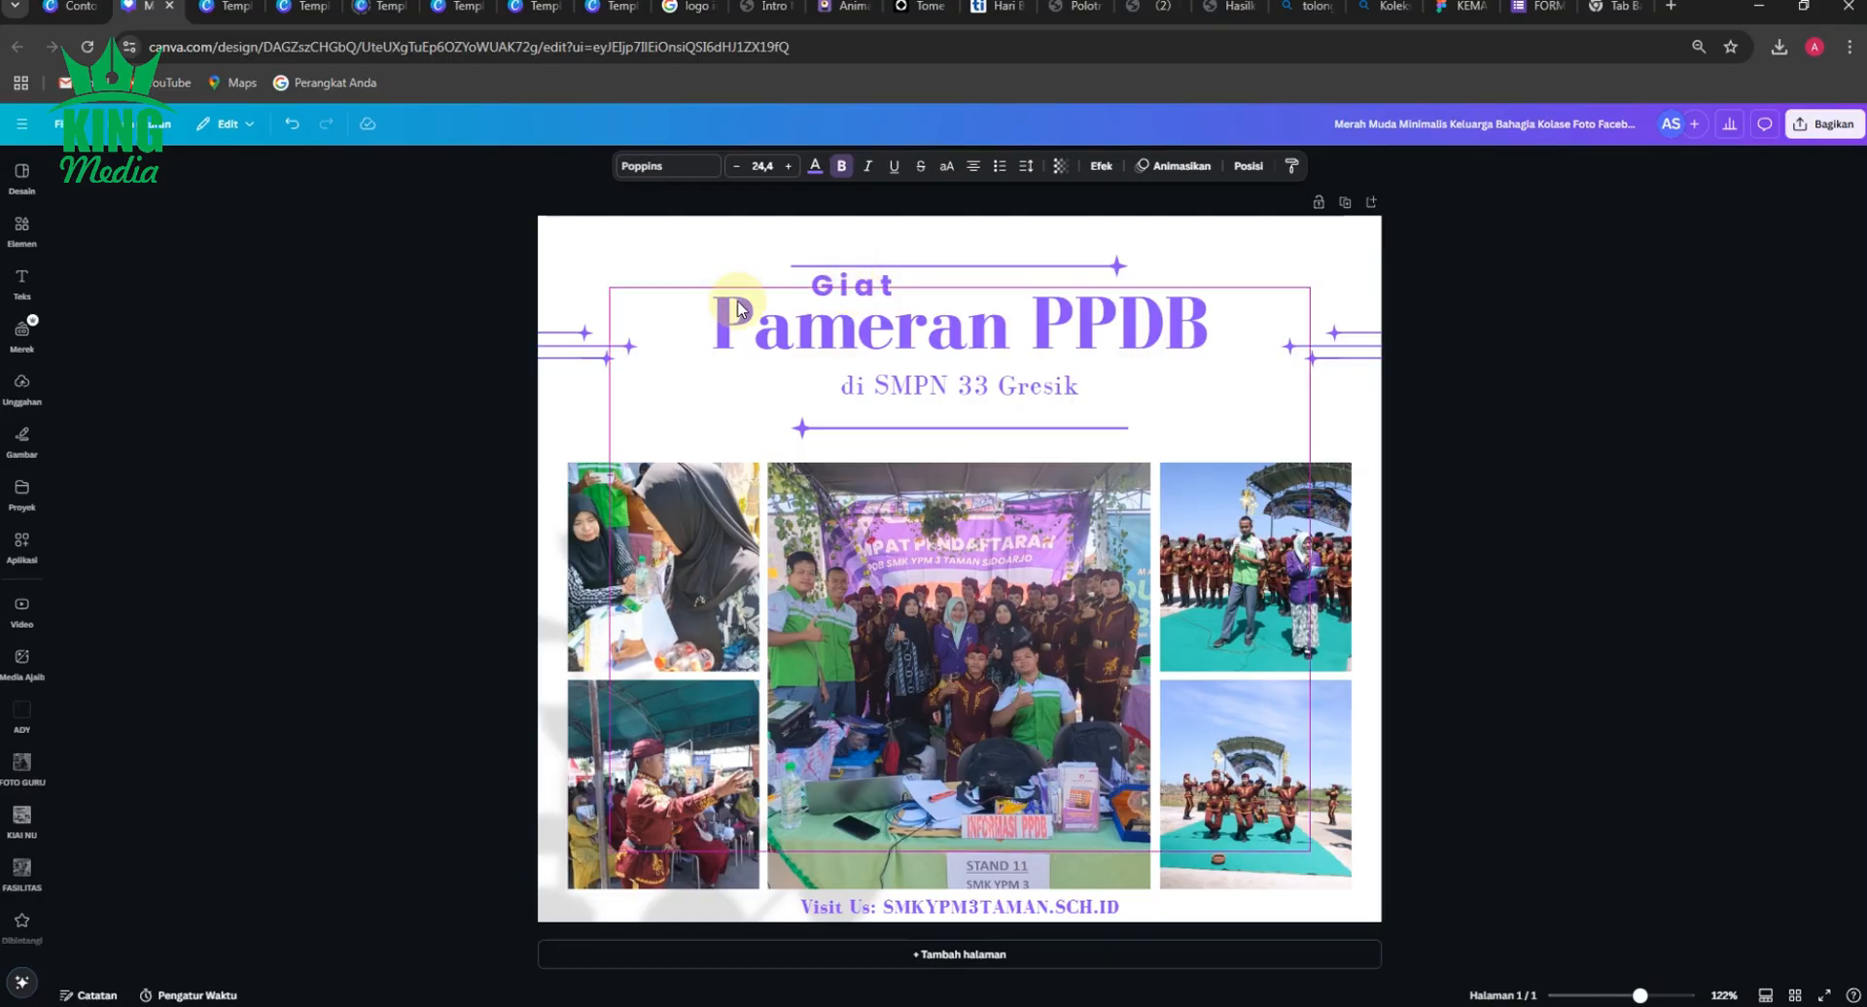
{"action": "left_click", "coordinate": [414, 386]}
Add the "SCAN ME PPDB ONLINE" QR code from the LOGO folder and shrink it onto the lower-right part of the centre photo.
{"action": "scroll", "coordinate": [10, 836], "scroll_direction": "down", "scroll_amount": 3}
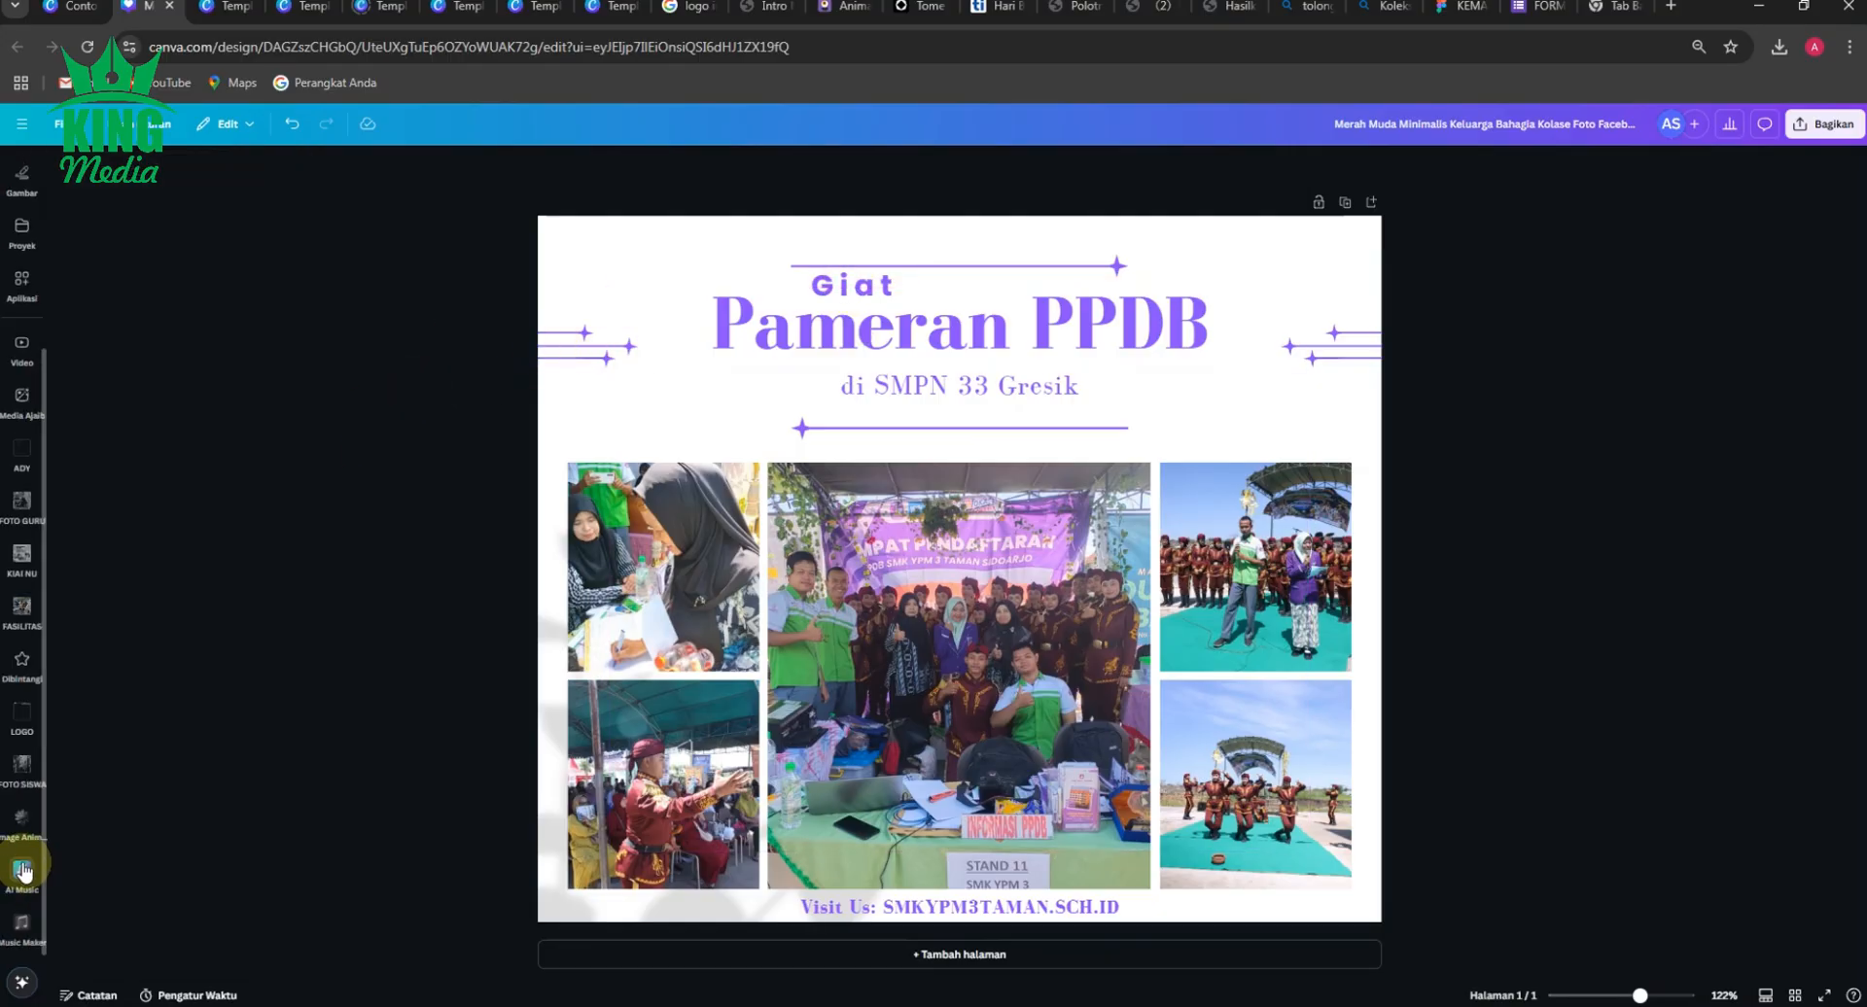
{"action": "left_click", "coordinate": [21, 716]}
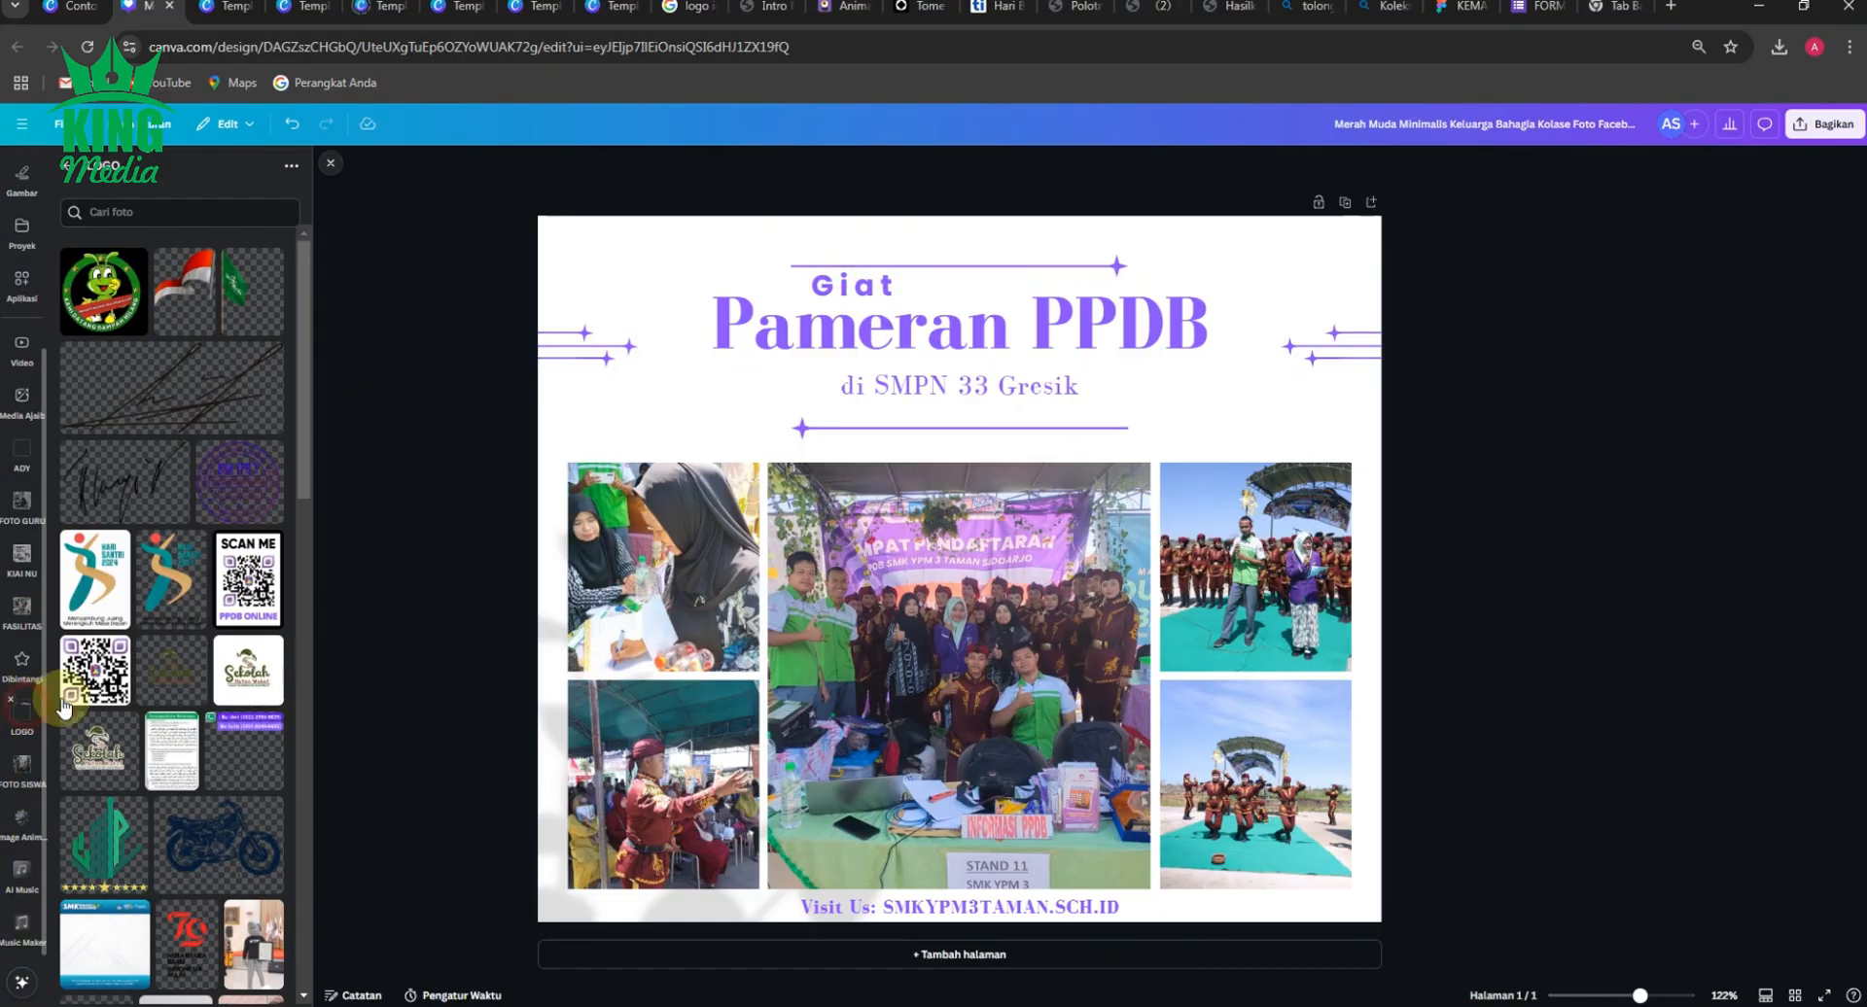
{"action": "left_click", "coordinate": [258, 610]}
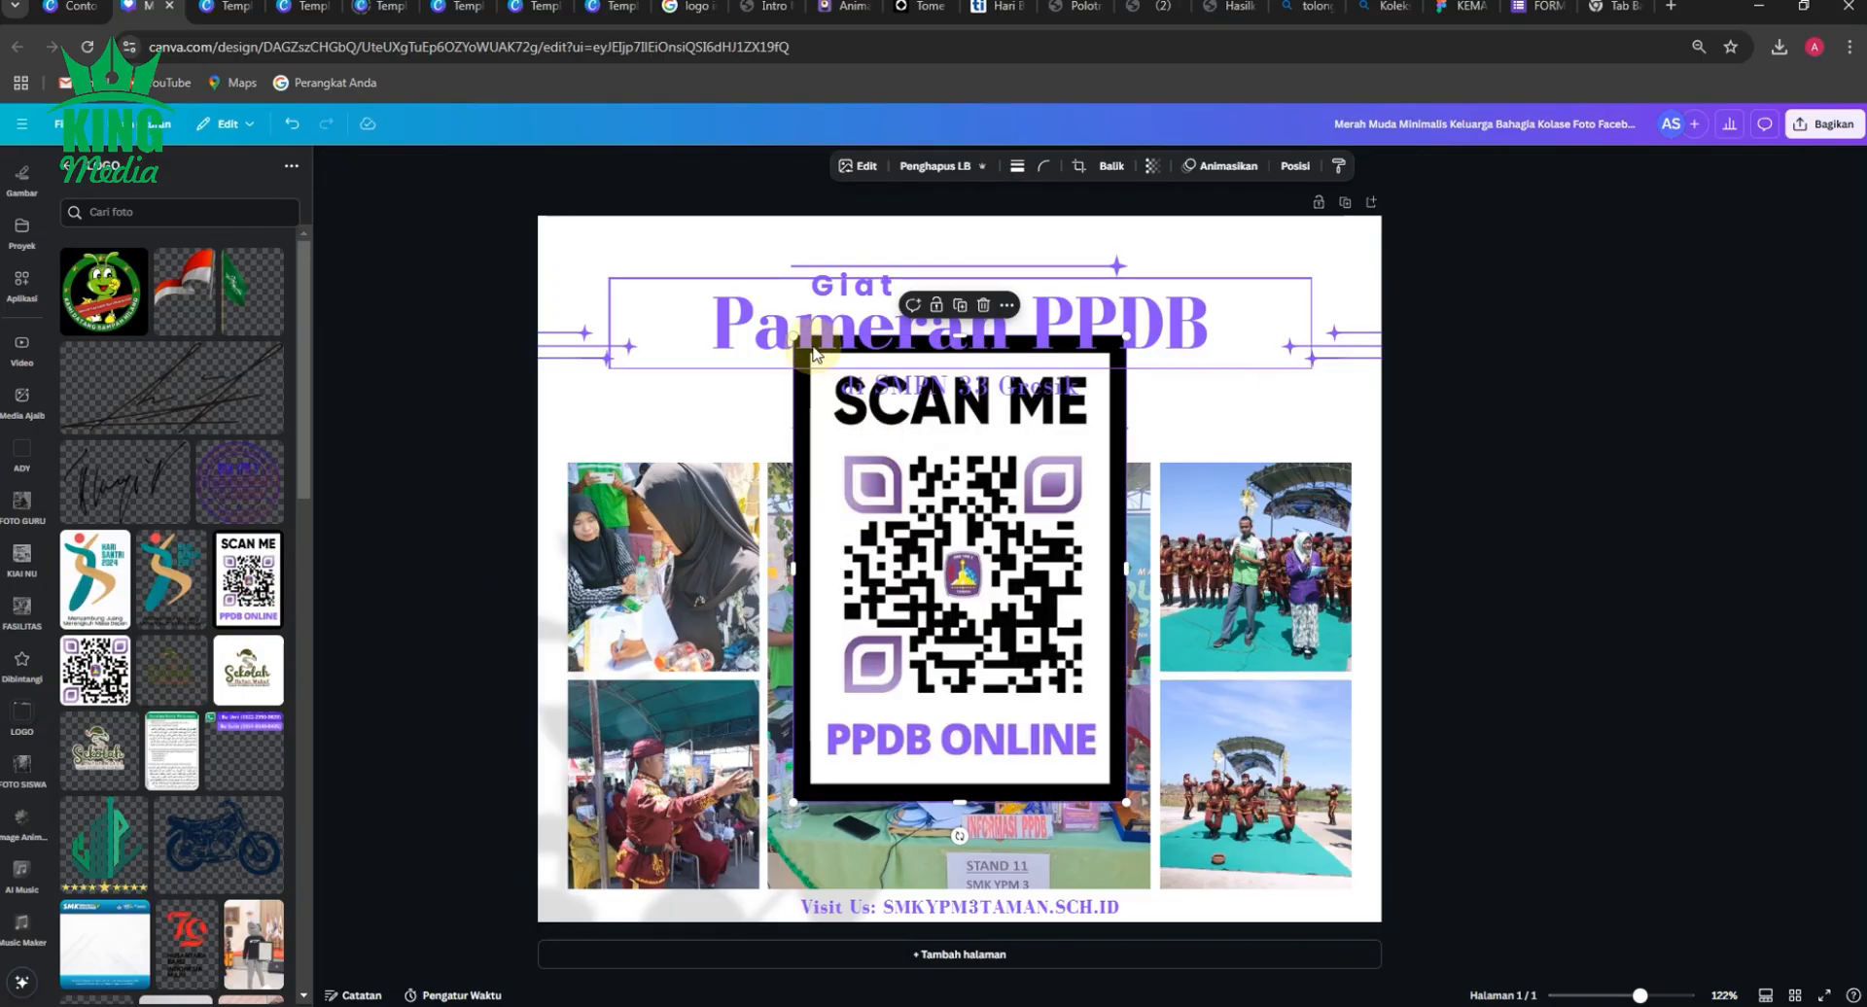
{"action": "left_click_drag", "start_coordinate": [793, 336], "coordinate": [1050, 693]}
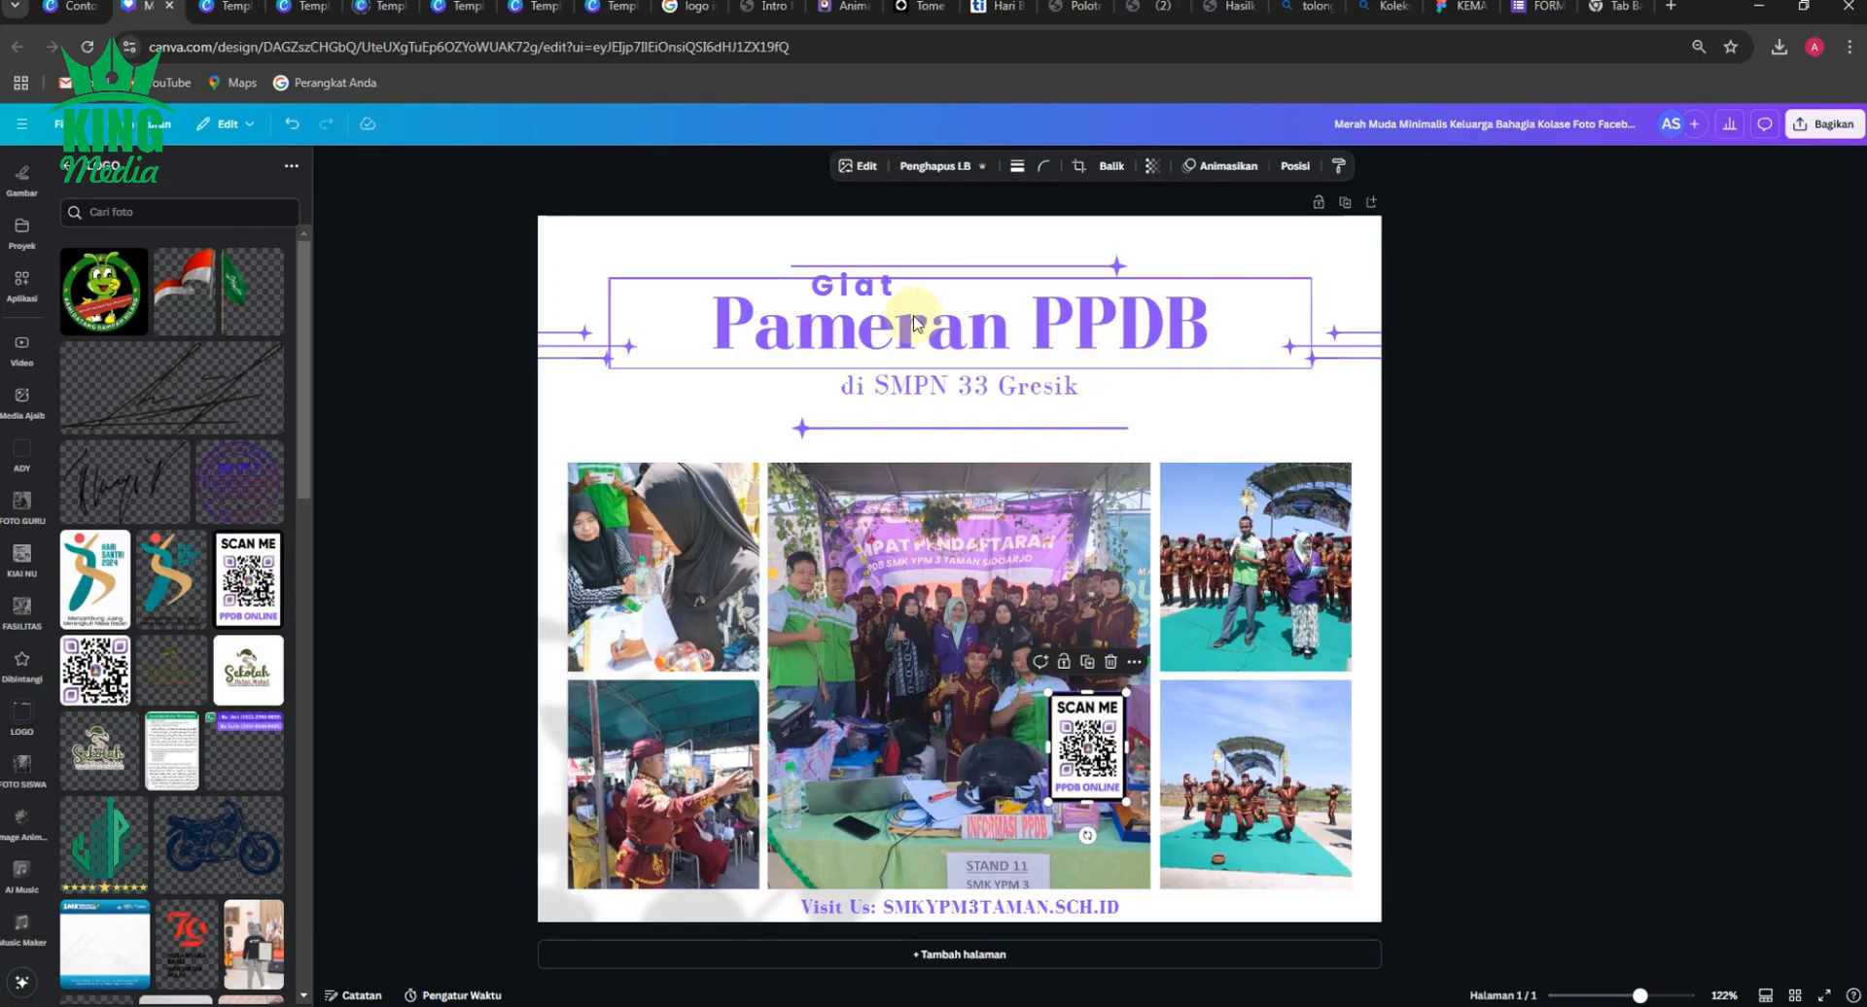
Shift only the "Giat" text slightly to the right above the title, away from the start of the upper star line.
{"action": "left_click", "coordinate": [863, 295], "text": "shift"}
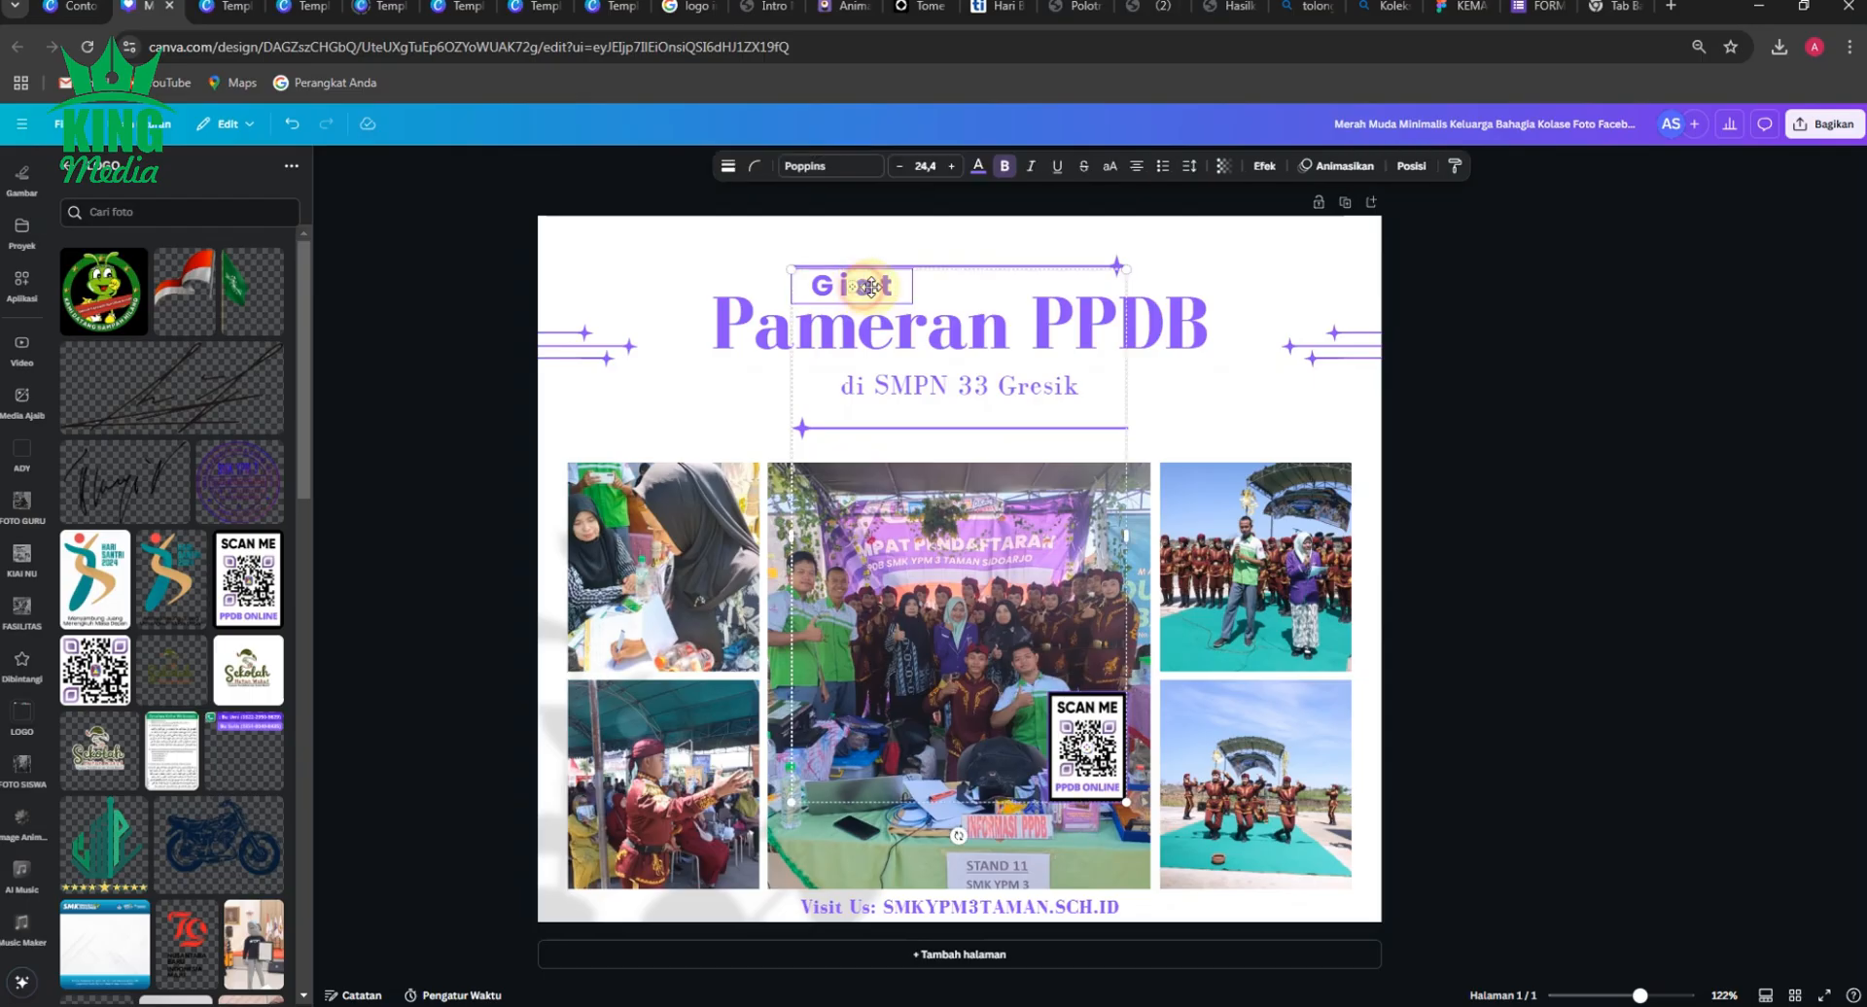
{"action": "left_click", "coordinate": [446, 271]}
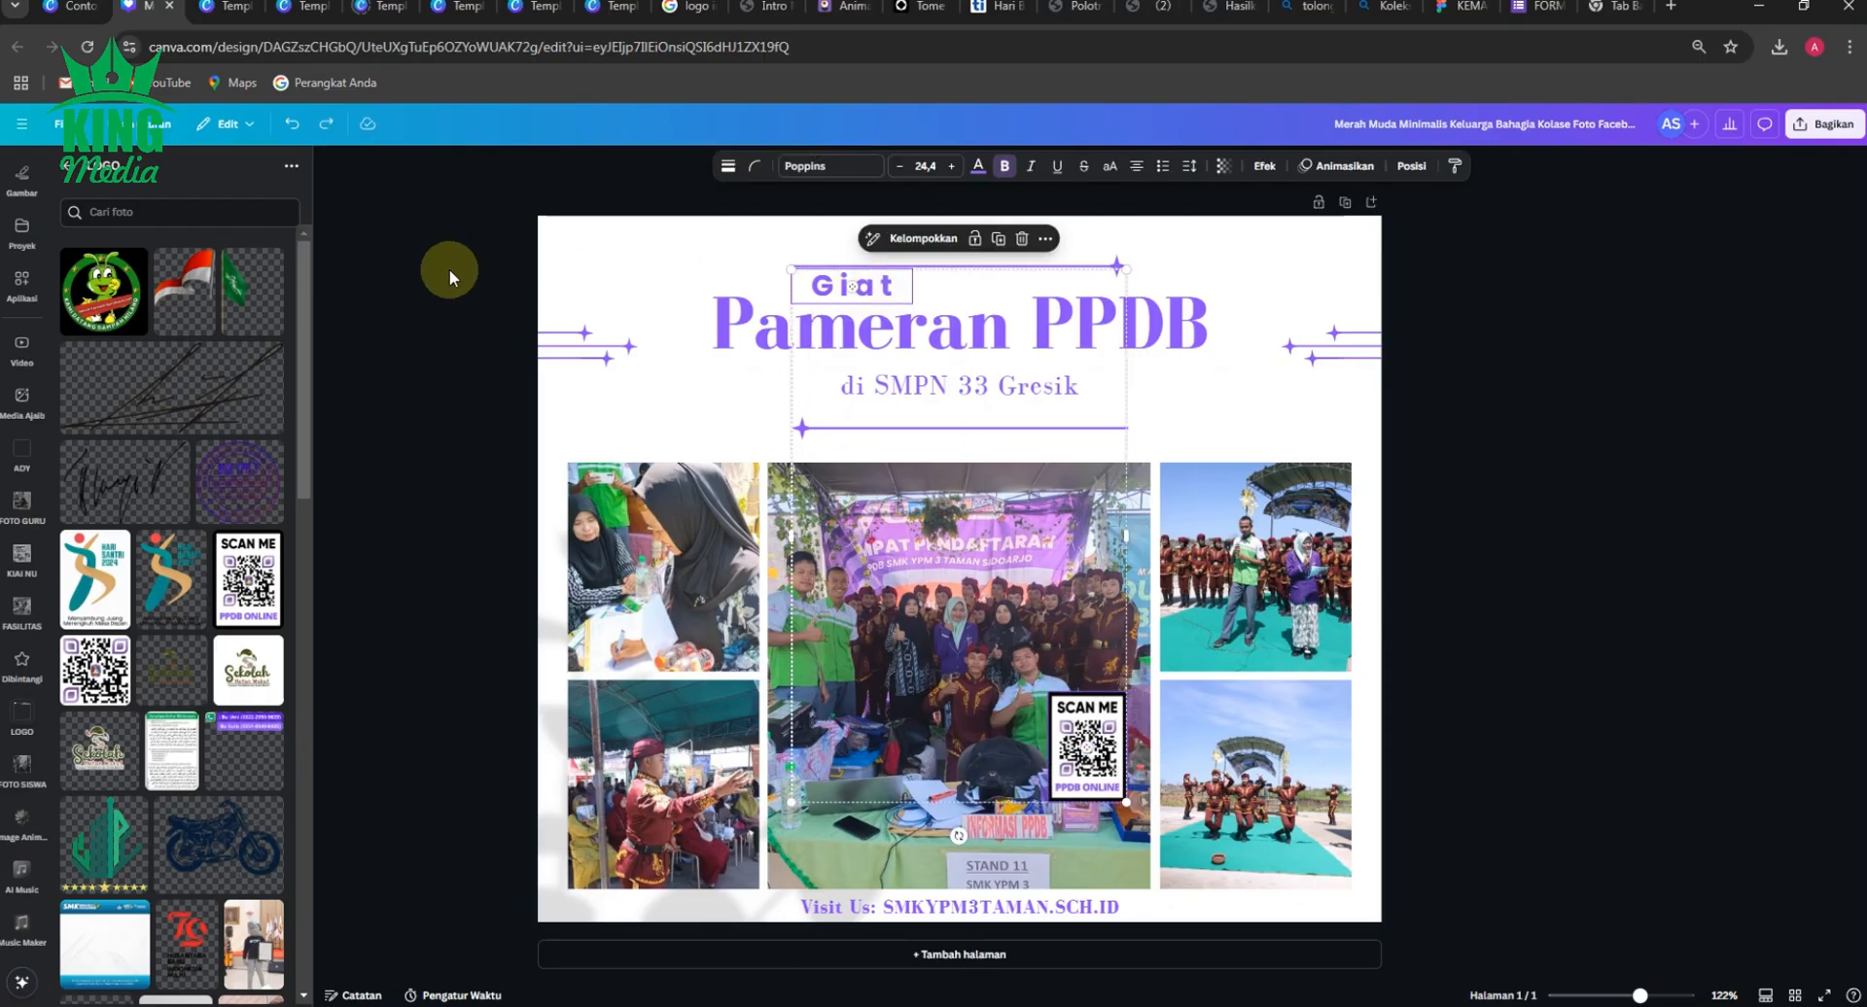
{"action": "left_click", "coordinate": [829, 288]}
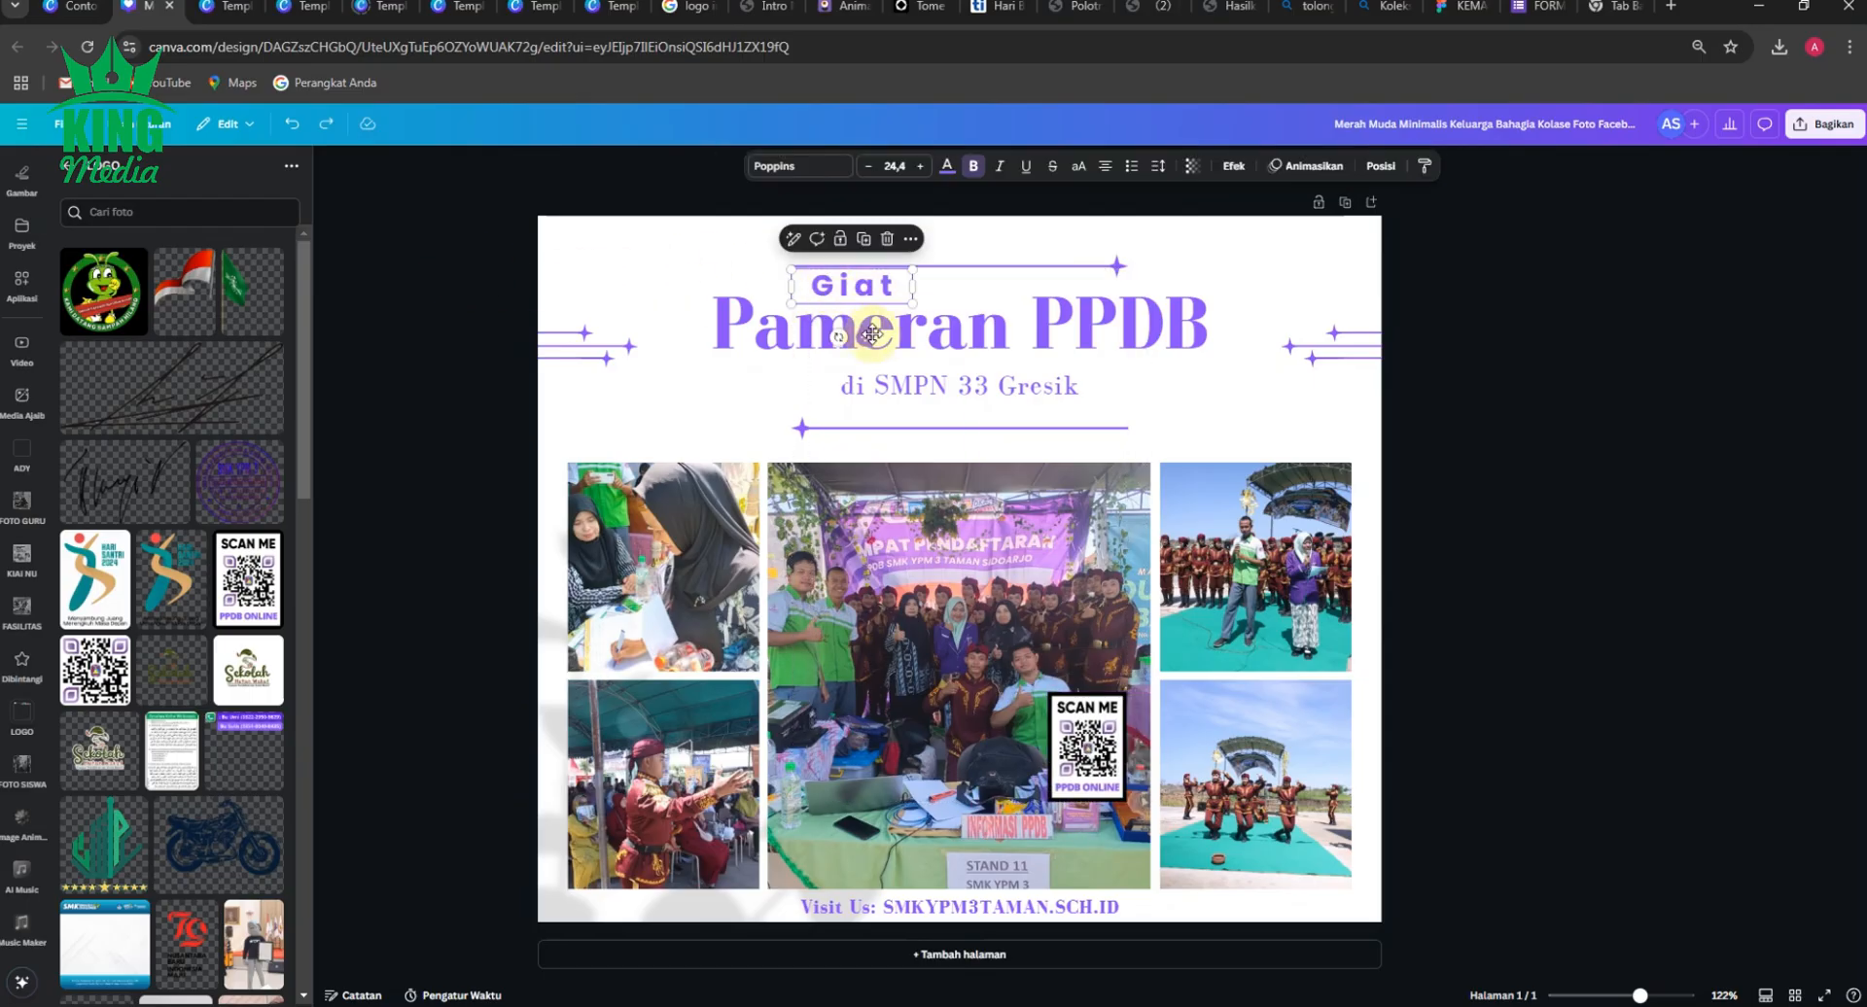
{"action": "left_click_drag", "start_coordinate": [868, 333], "coordinate": [896, 339]}
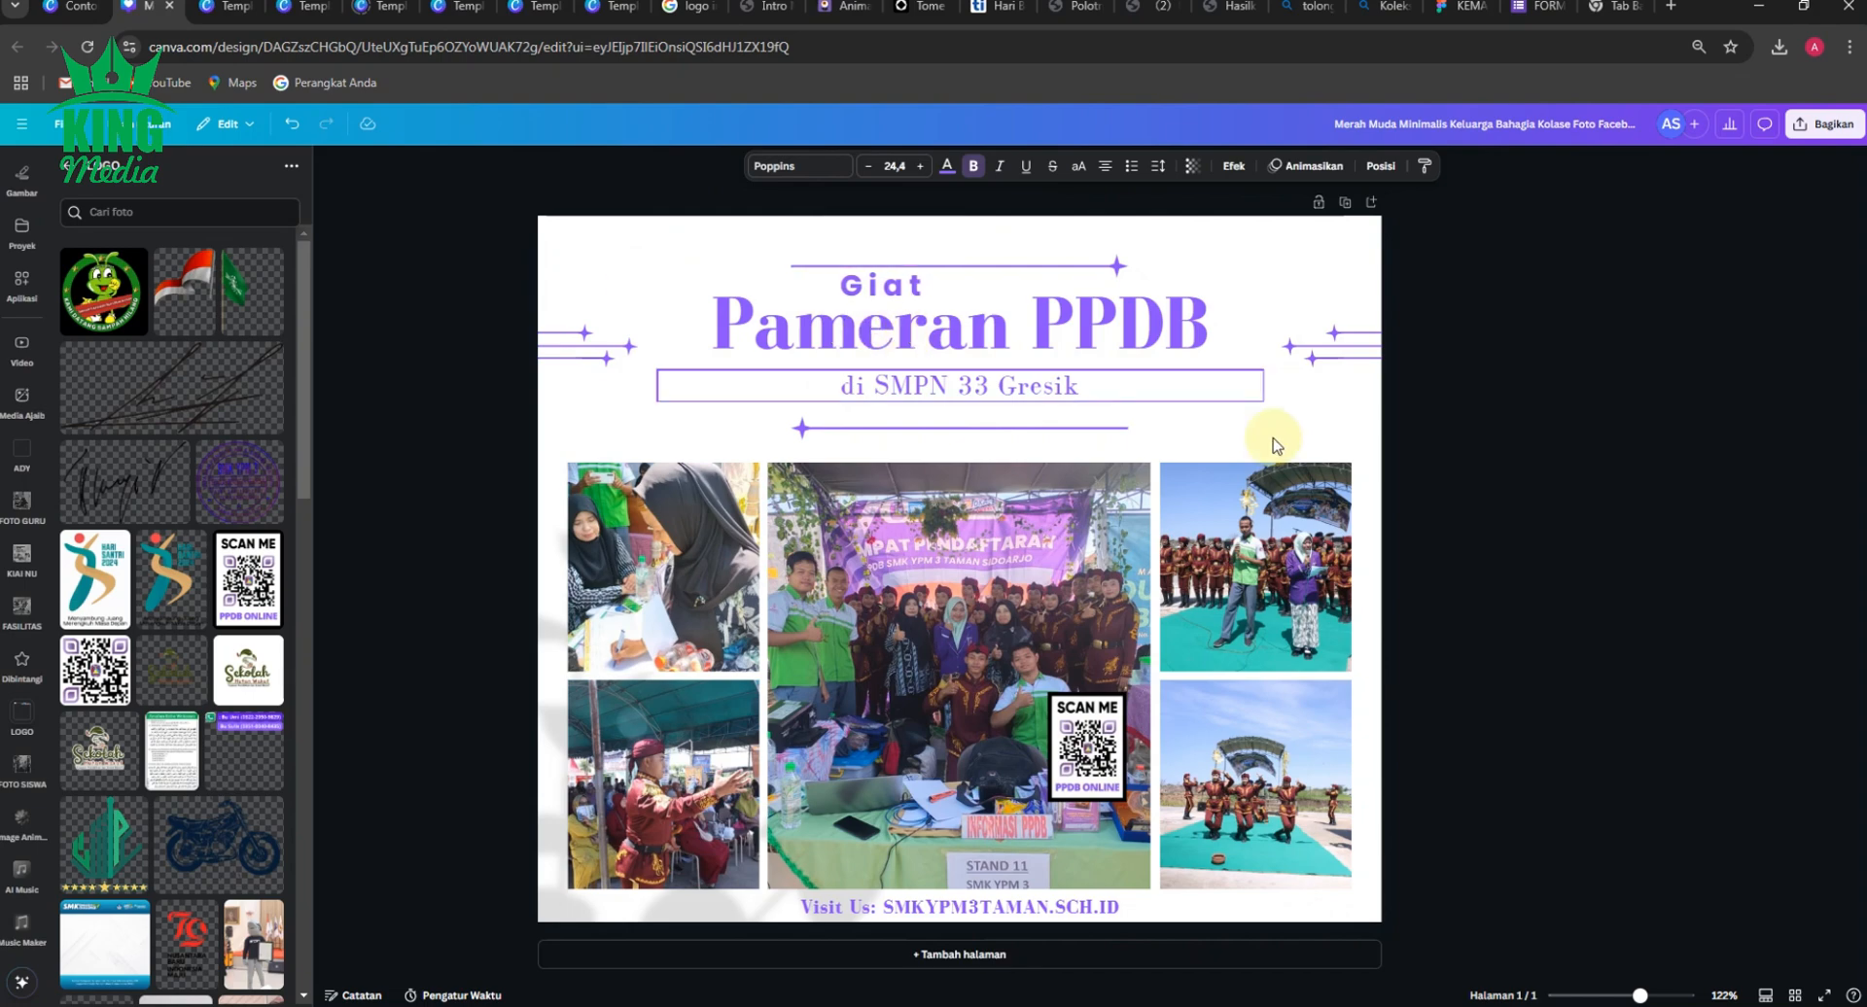
{"action": "left_click", "coordinate": [1666, 456]}
{"action": "left_click", "coordinate": [1660, 453]}
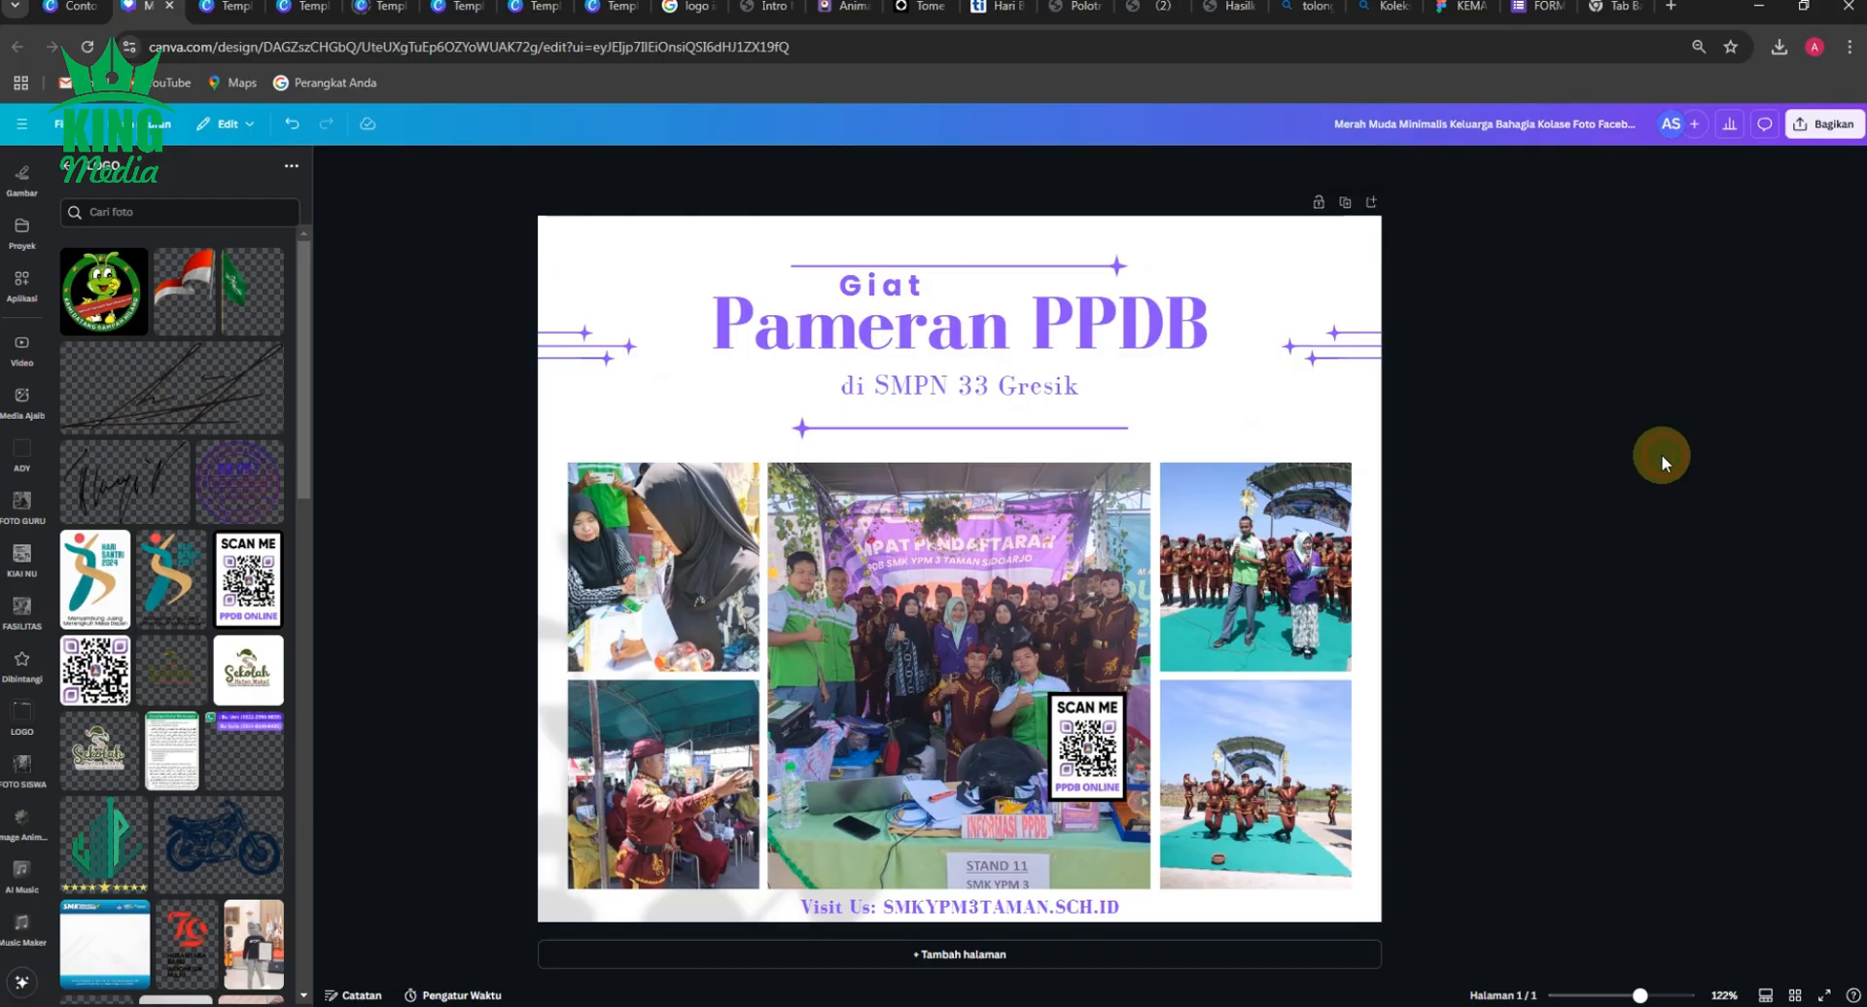
Move the "Pameran PPDB" title and the "di SMPN 33 Gresik" subtitle down together towards the lower star line.
{"action": "scroll", "coordinate": [1529, 412], "scroll_direction": "down", "scroll_amount": 3}
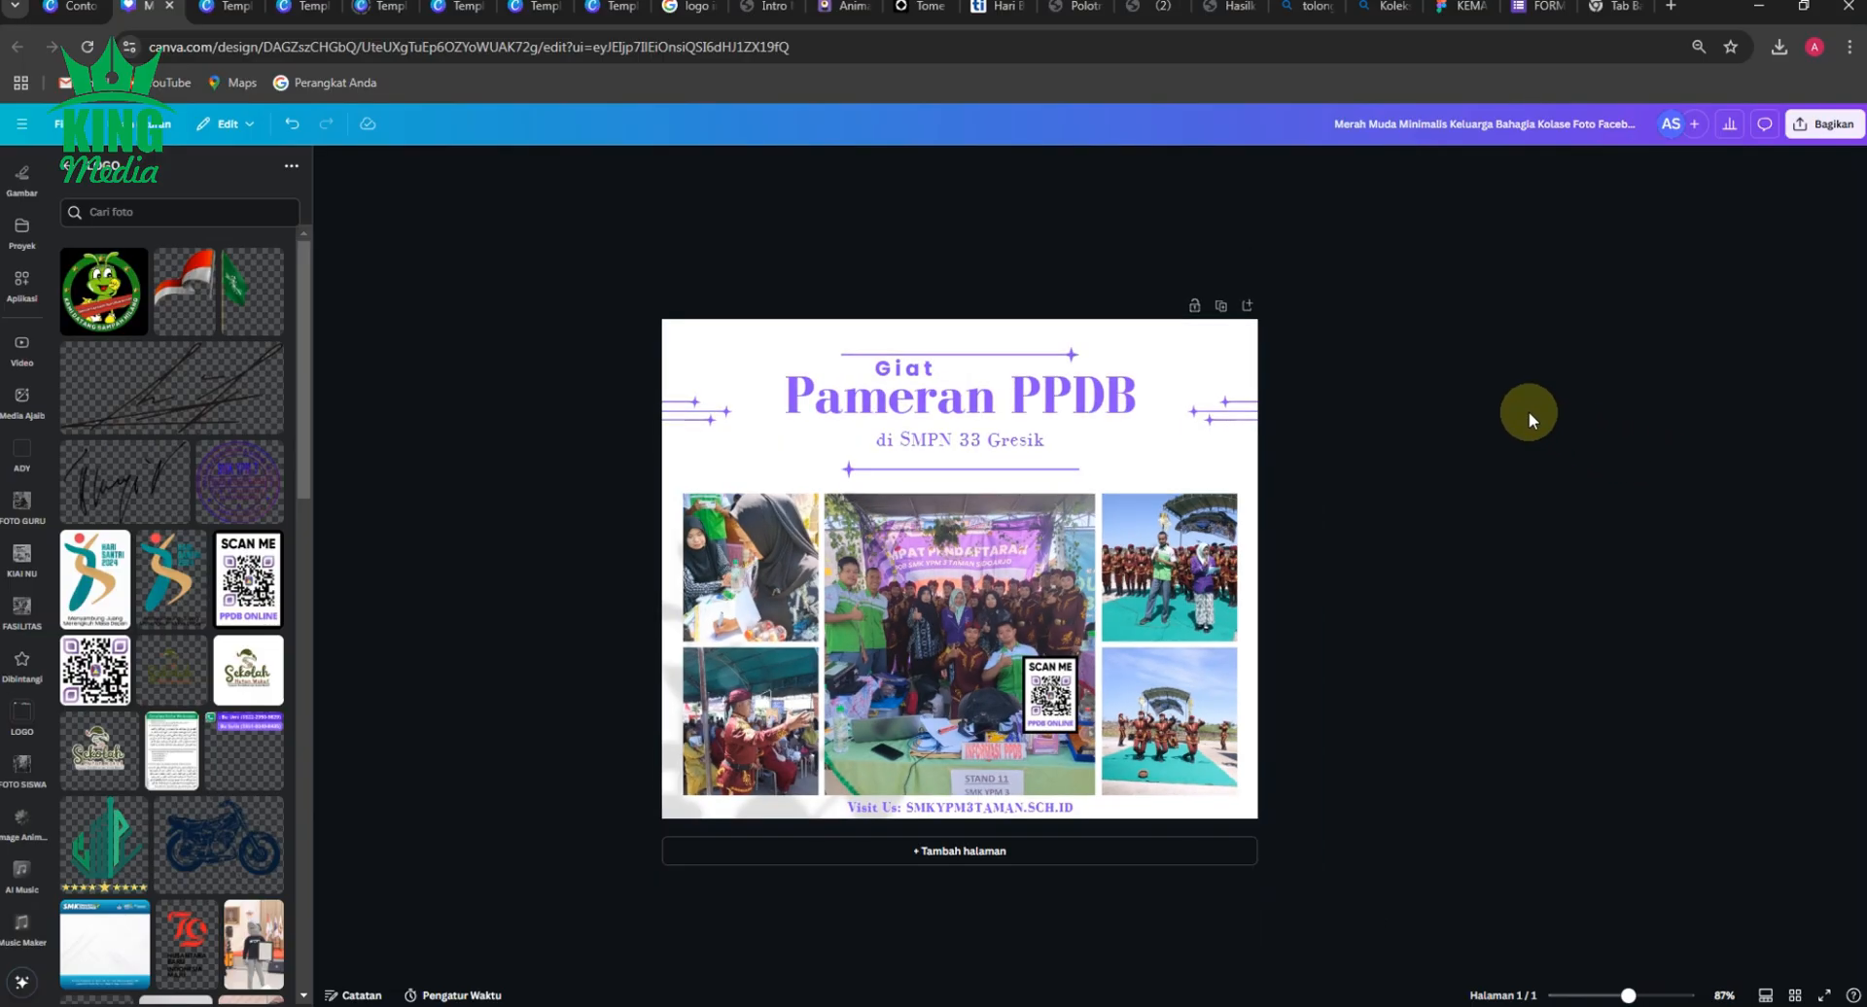
{"action": "scroll", "coordinate": [1528, 412], "scroll_direction": "up", "scroll_amount": 2}
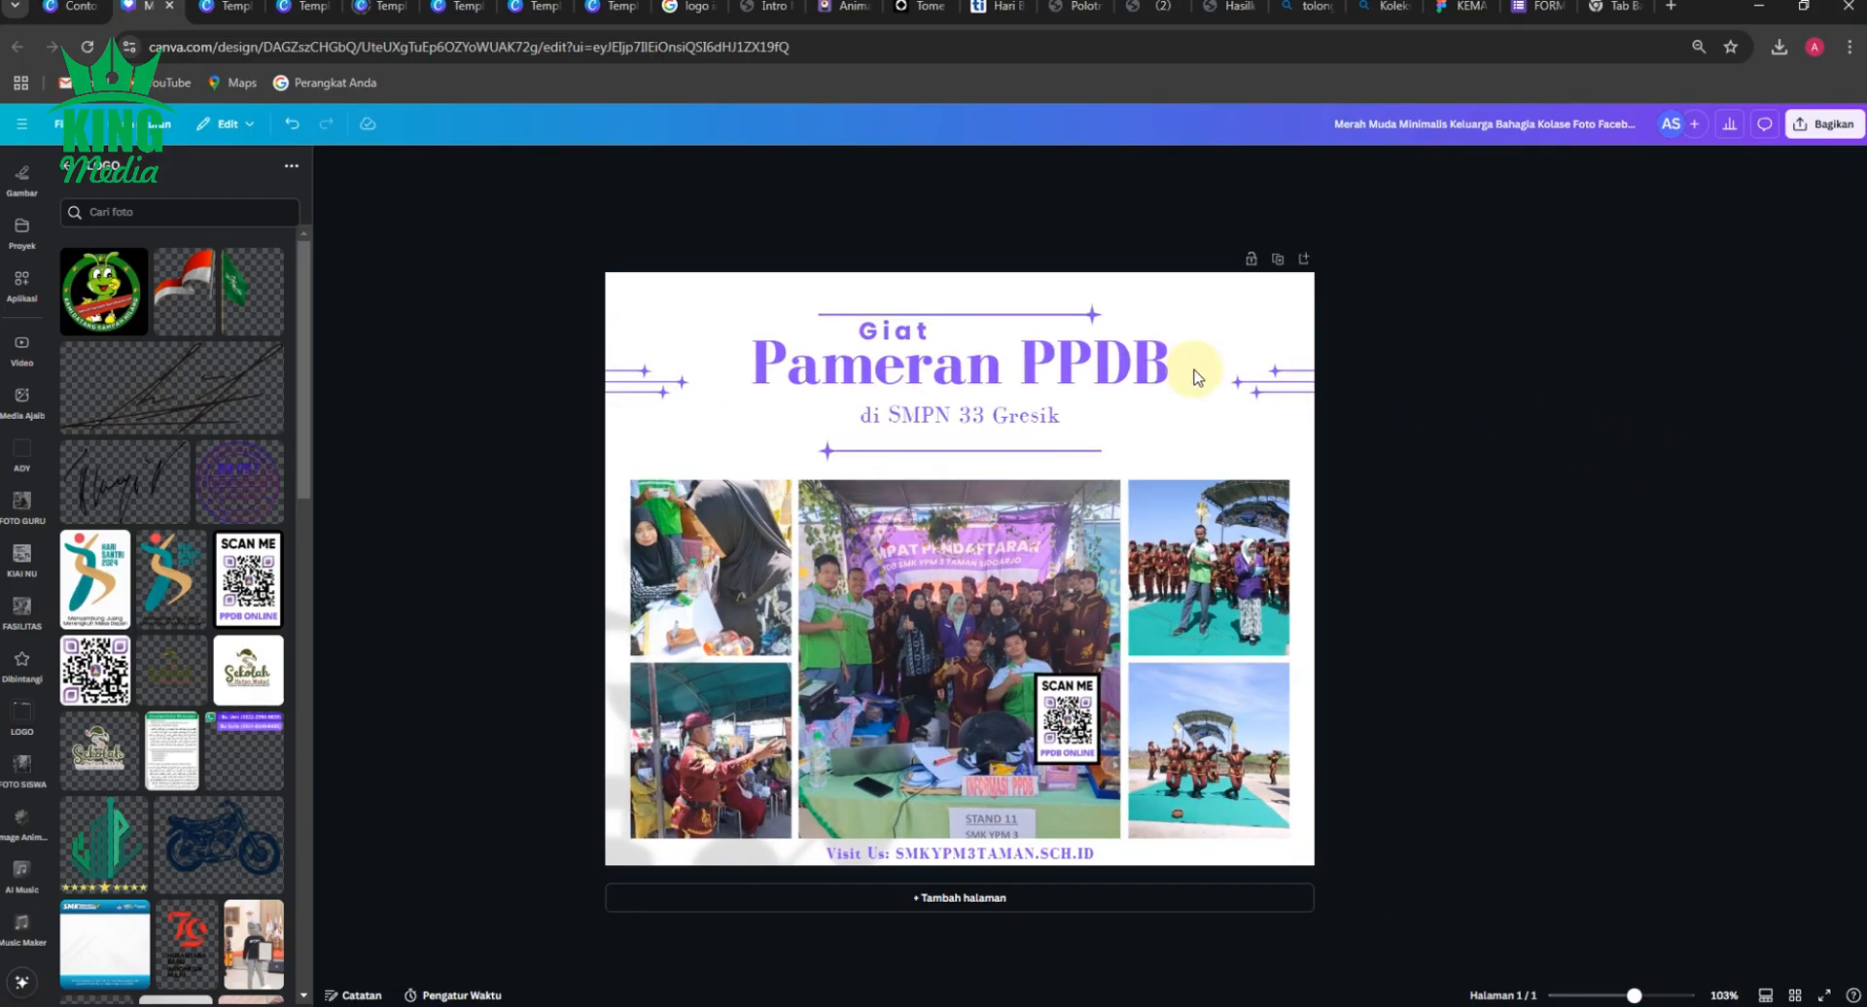
{"action": "left_click", "coordinate": [1104, 364]}
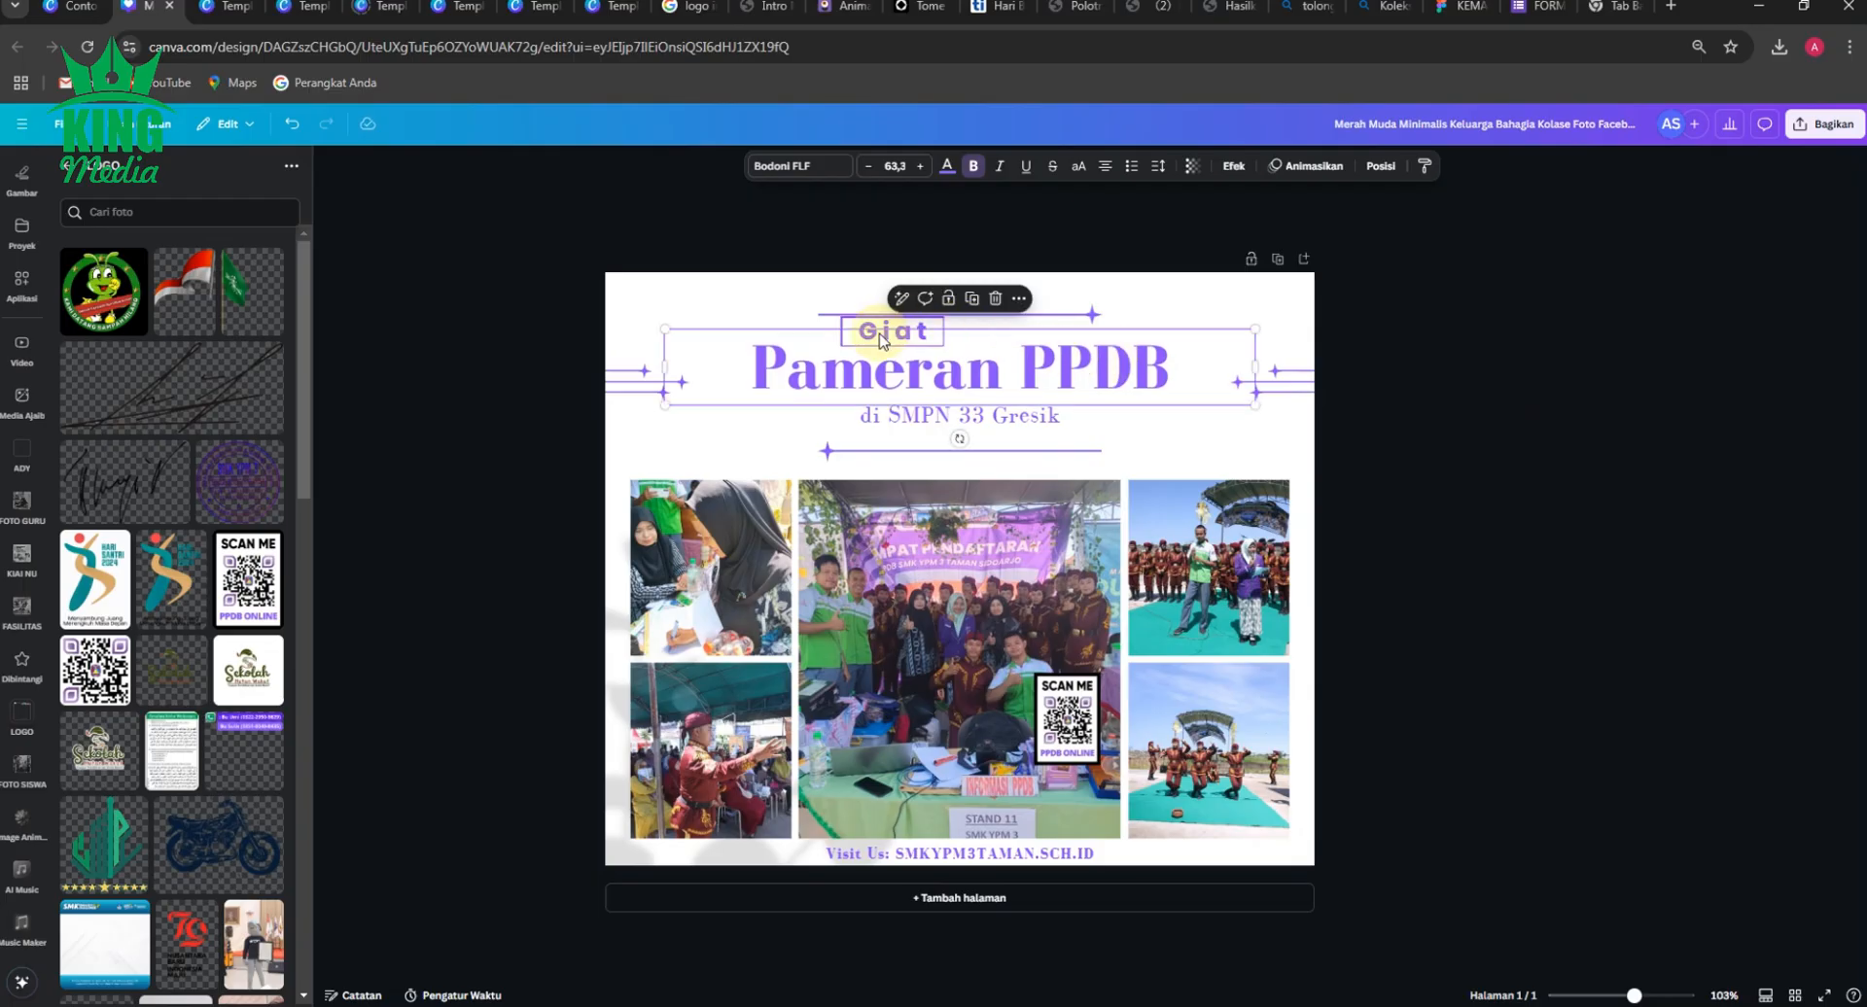
{"action": "left_click", "coordinate": [1041, 425], "text": "shift"}
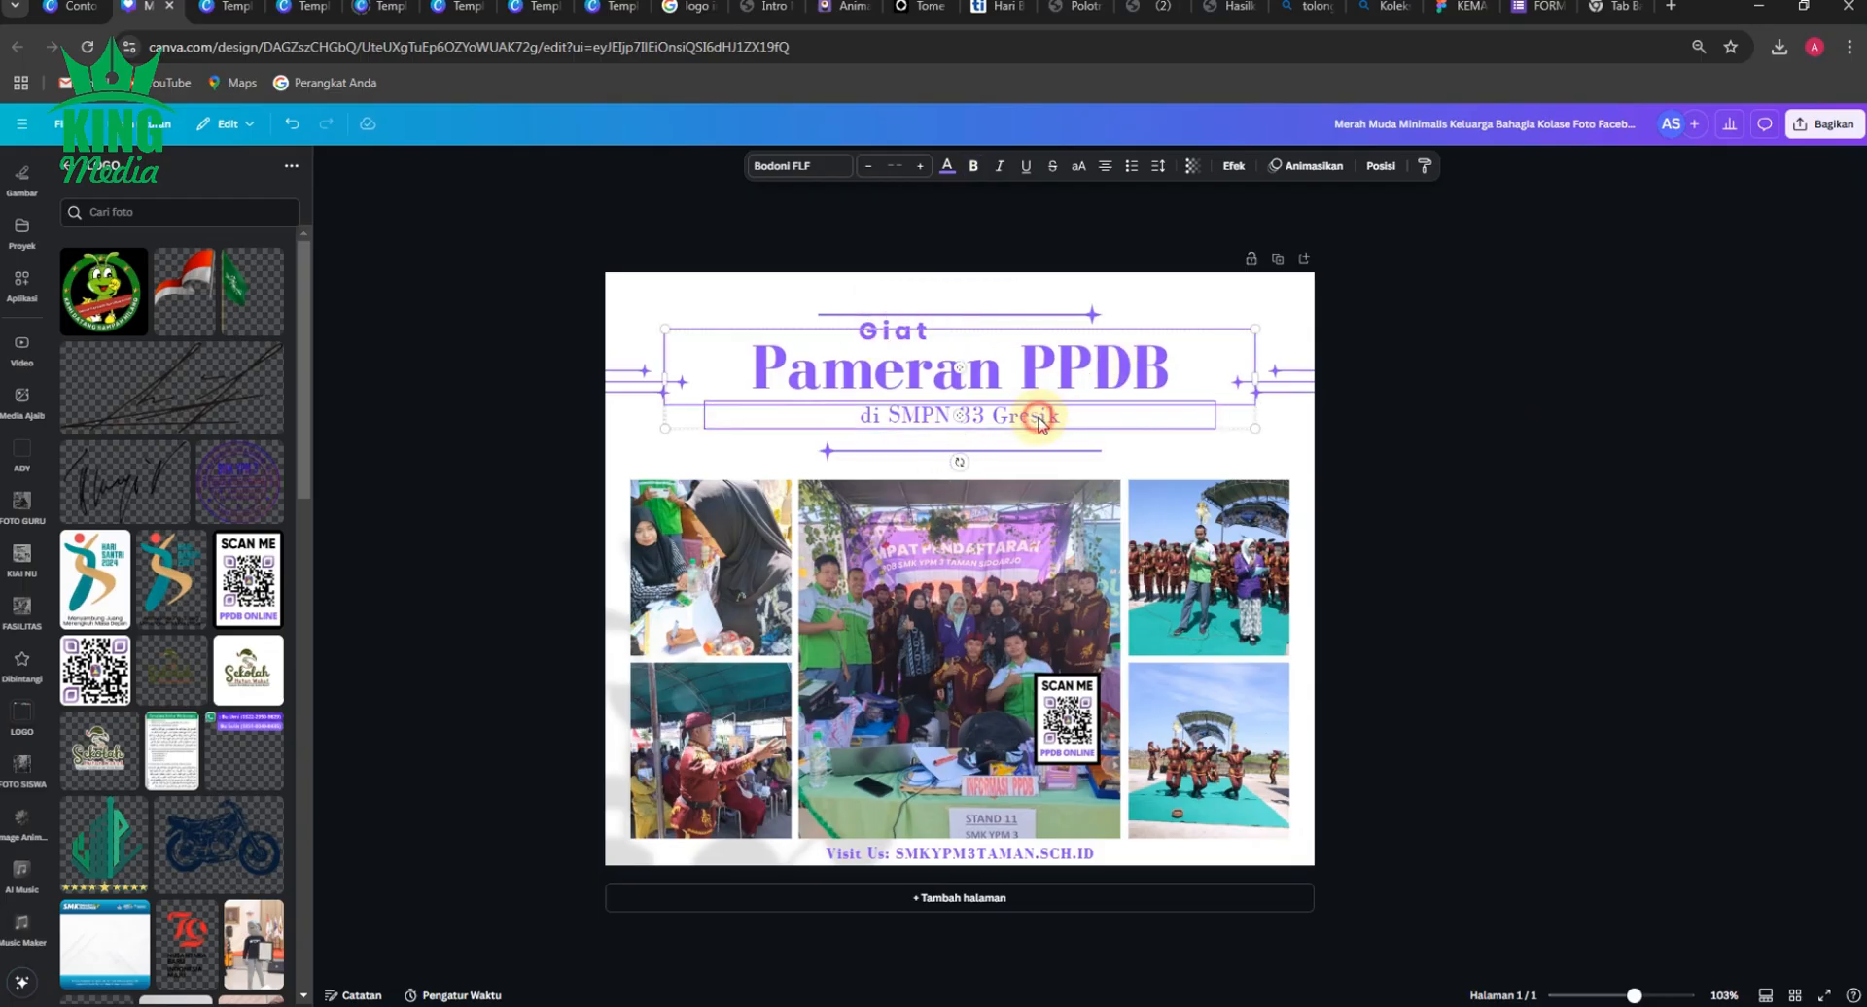
{"action": "key", "text": "Down"}
{"action": "key", "text": "Down"}
{"action": "key", "text": "Down"}
{"action": "key", "text": "Down"}
{"action": "key", "text": "Down"}
{"action": "key", "text": "Down"}
{"action": "key", "text": "Down"}
{"action": "key", "text": "Down"}
Nudge the "Giat" text down so it sits close above the "Pameran PPDB" title.
{"action": "key", "text": "Down"}
{"action": "key", "text": "Down"}
{"action": "key", "text": "Down"}
{"action": "key", "text": "Down"}
{"action": "key", "text": "Down"}
{"action": "key", "text": "Down"}
{"action": "key", "text": "Down"}
{"action": "key", "text": "Down"}
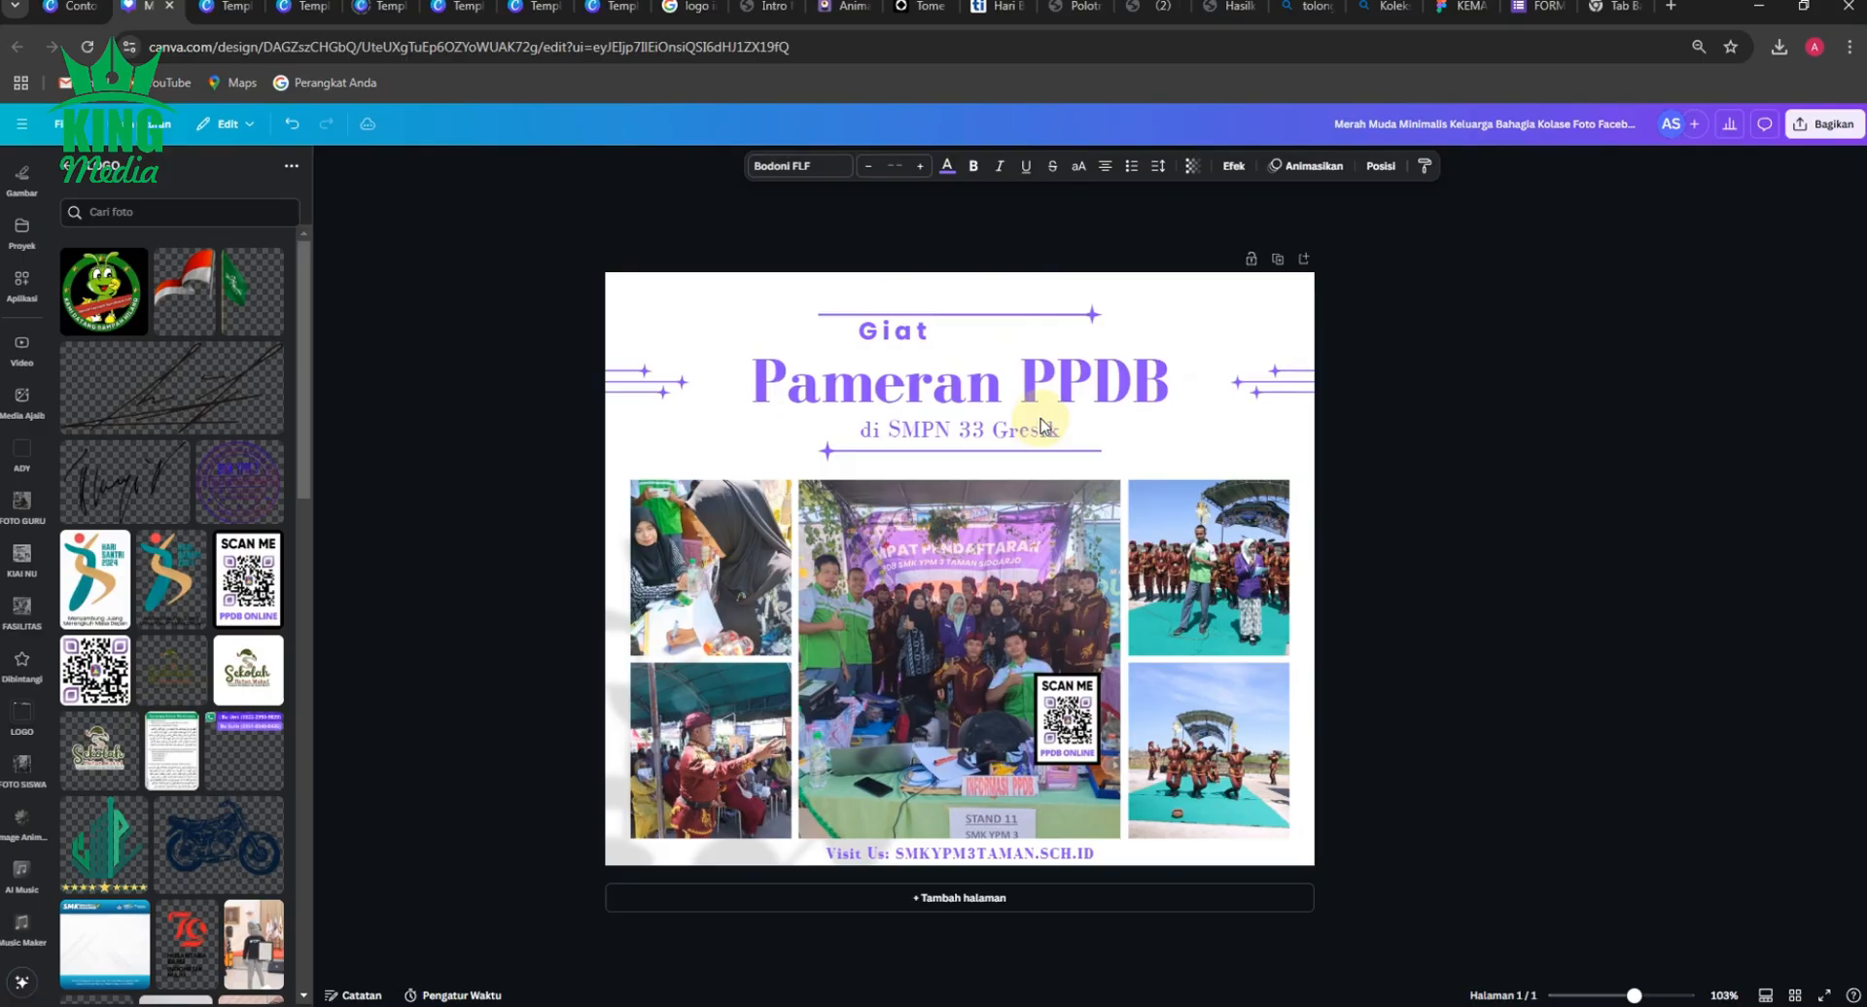
{"action": "left_click", "coordinate": [899, 333]}
{"action": "key", "text": "Down"}
{"action": "key", "text": "Down"}
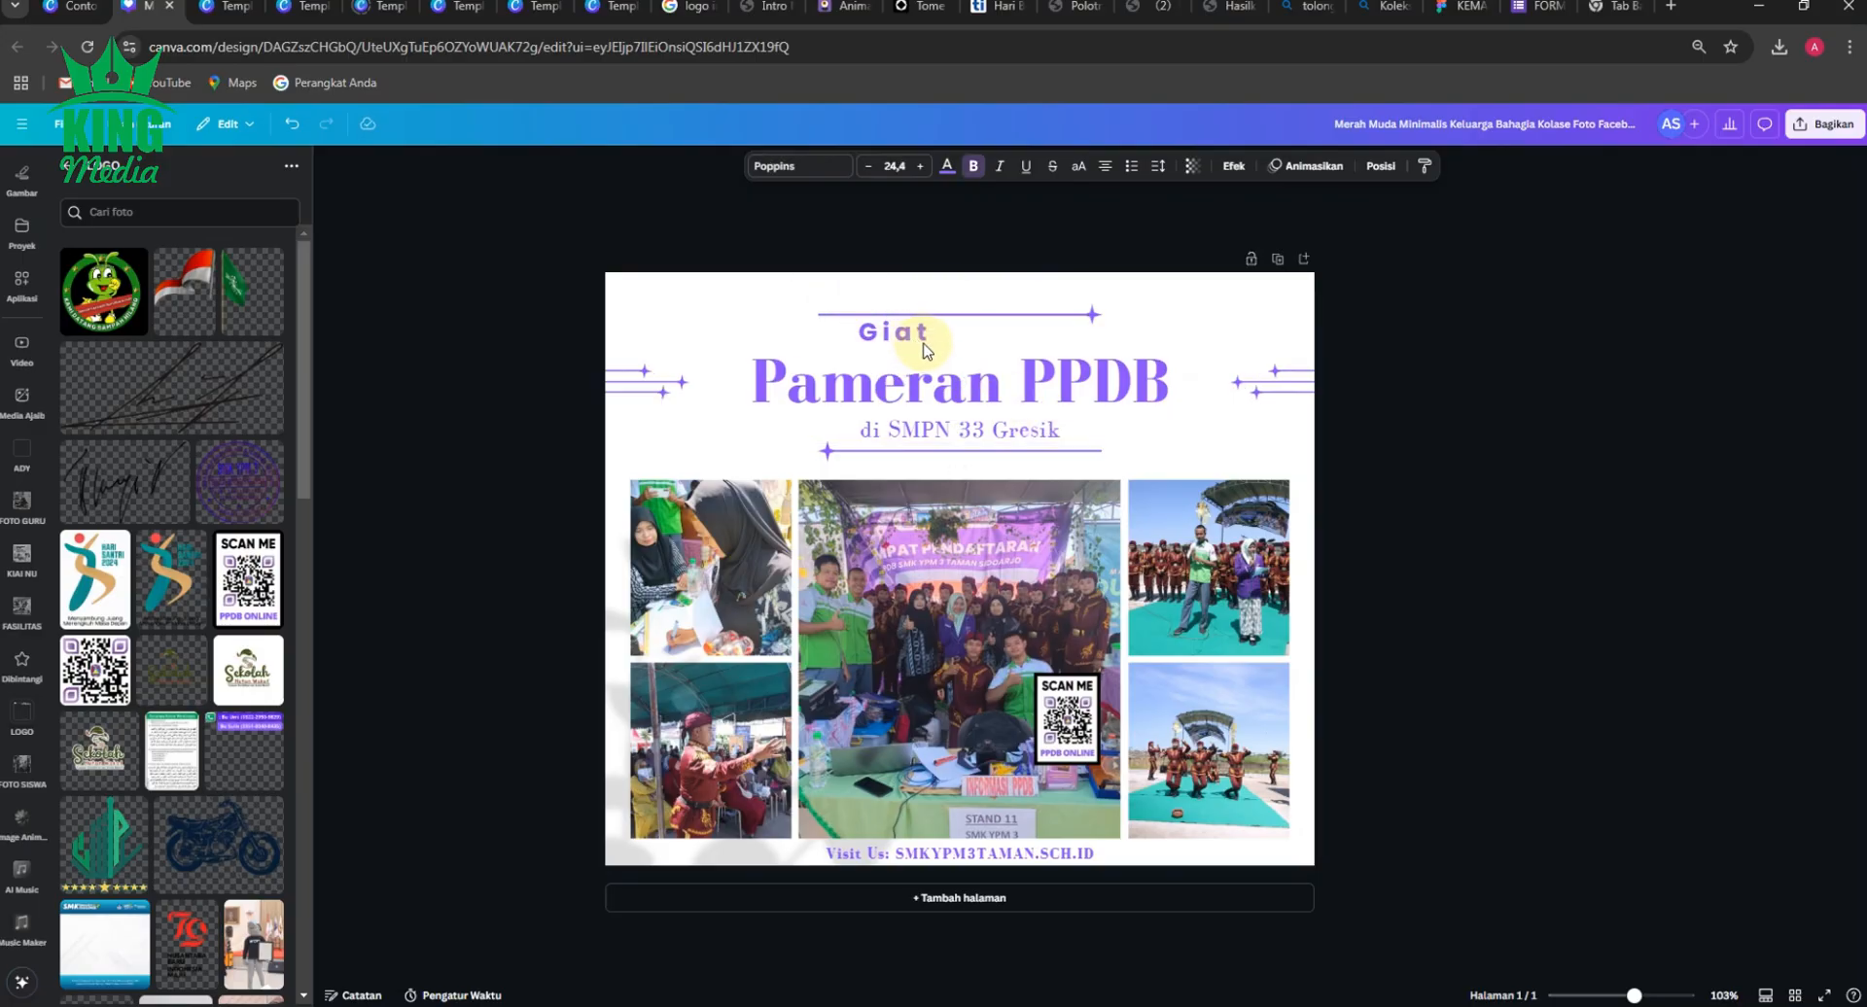
{"action": "key", "text": "Down"}
{"action": "key", "text": "Down"}
{"action": "key", "text": "Down"}
{"action": "key", "text": "Down"}
{"action": "key", "text": "Down"}
{"action": "key", "text": "Down"}
{"action": "key", "text": "Down"}
{"action": "key", "text": "Down"}
{"action": "key", "text": "Down"}
Nudge the upper star line down so it sits close above the "Giat" text.
{"action": "left_click", "coordinate": [1059, 318]}
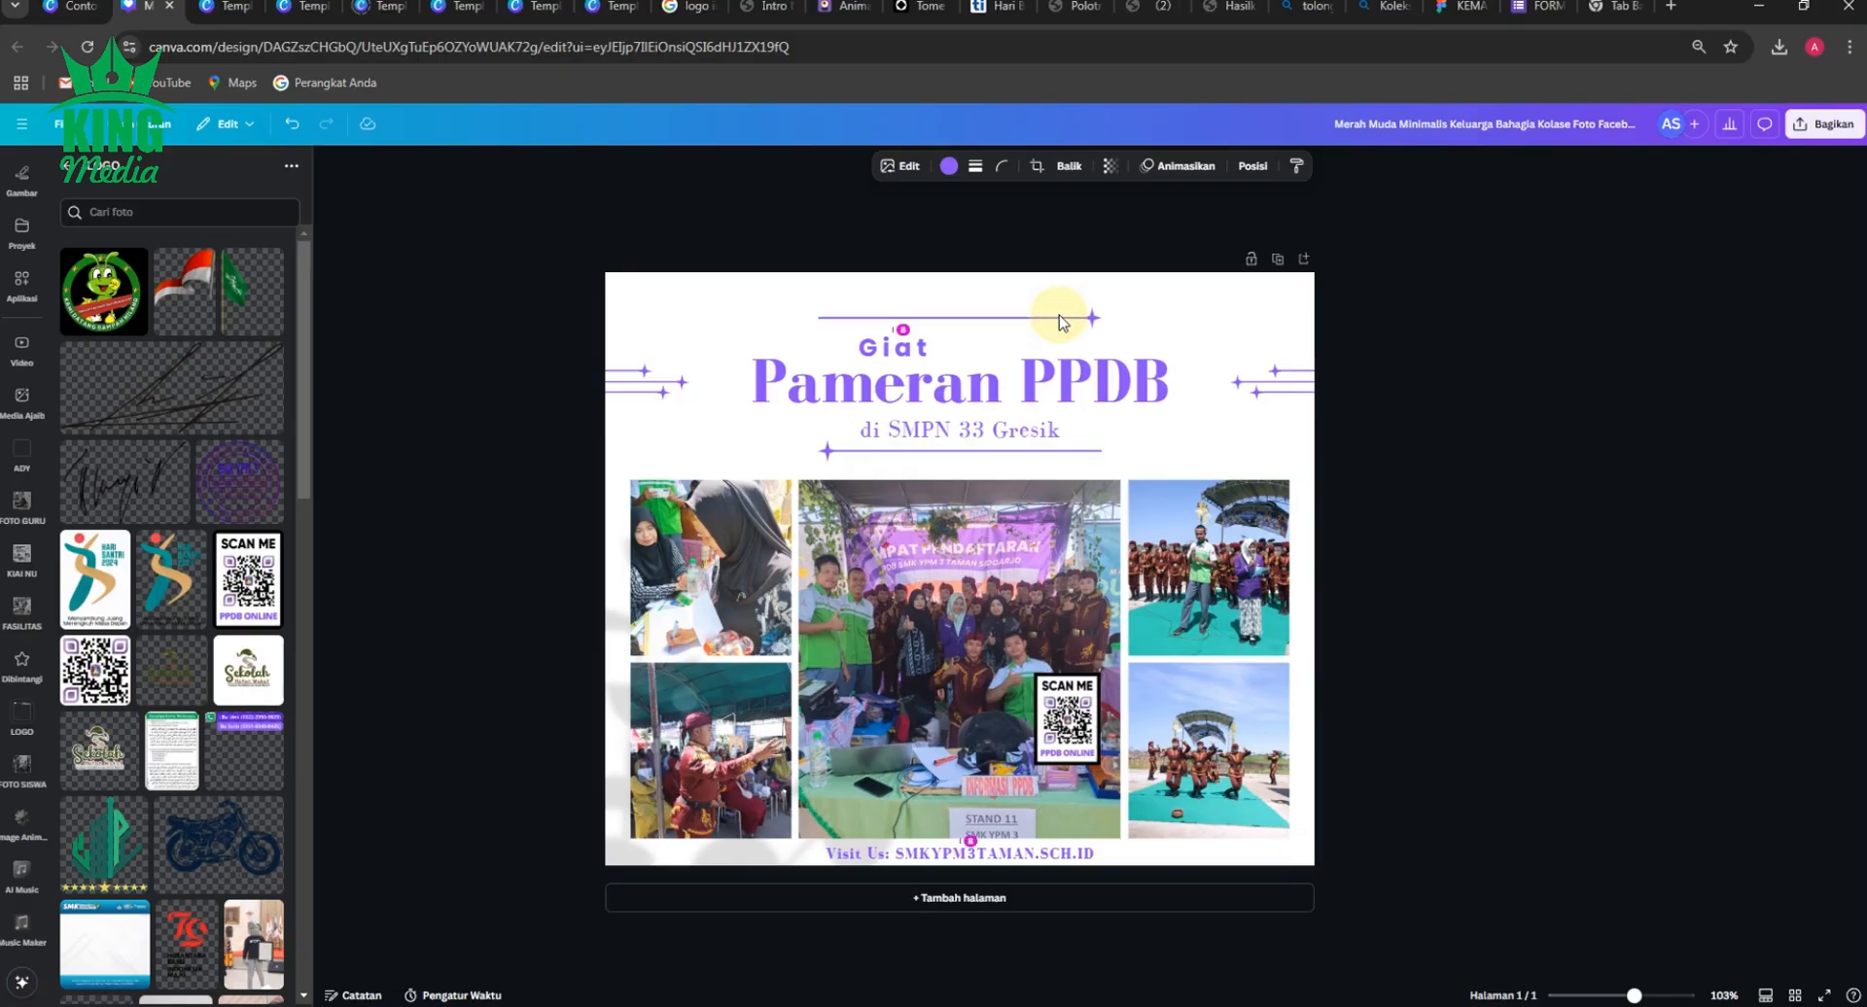
{"action": "key", "text": "Down"}
{"action": "key", "text": "Down"}
{"action": "key", "text": "Down"}
{"action": "key", "text": "Down"}
{"action": "key", "text": "Down"}
{"action": "key", "text": "Down"}
{"action": "key", "text": "Down"}
{"action": "key", "text": "Down"}
{"action": "key", "text": "Down"}
{"action": "key", "text": "Down"}
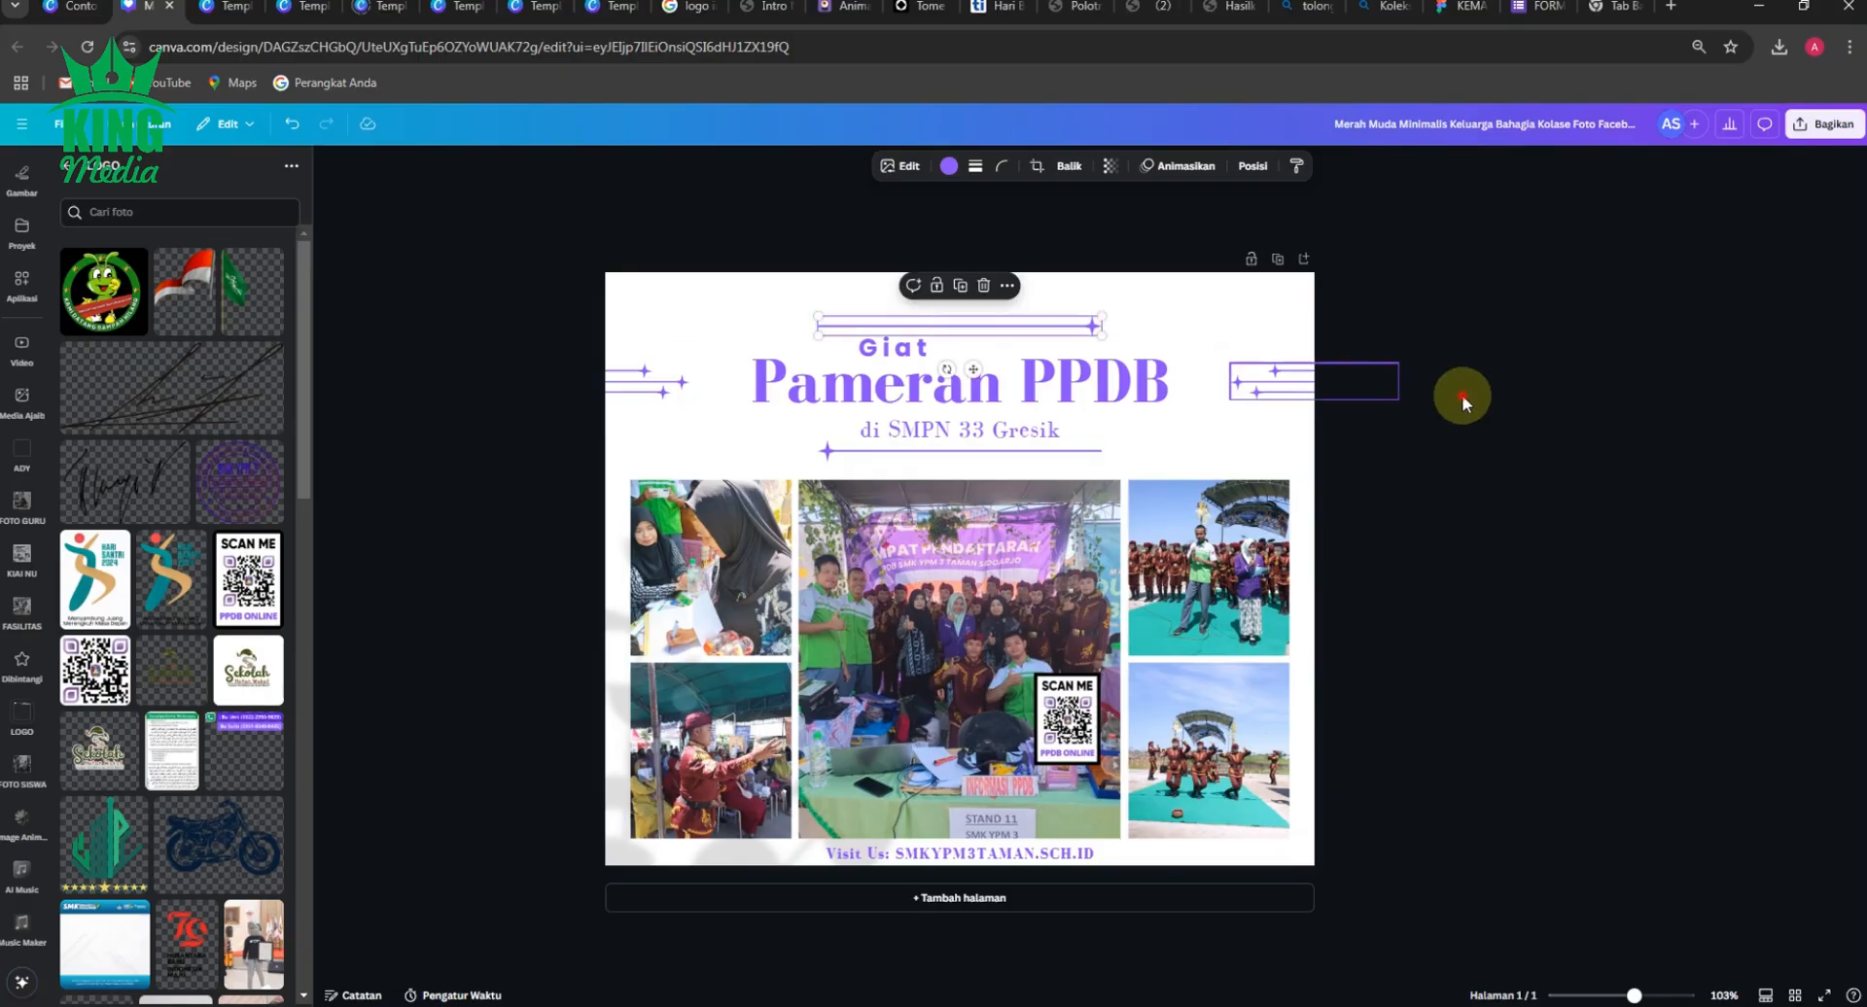
{"action": "left_click", "coordinate": [1460, 395]}
Insert the SMK YPM 3 Taman logo banner, crop off its empty lower area, and place it smaller above the upper star line.
{"action": "scroll", "coordinate": [141, 754], "scroll_direction": "down", "scroll_amount": 15}
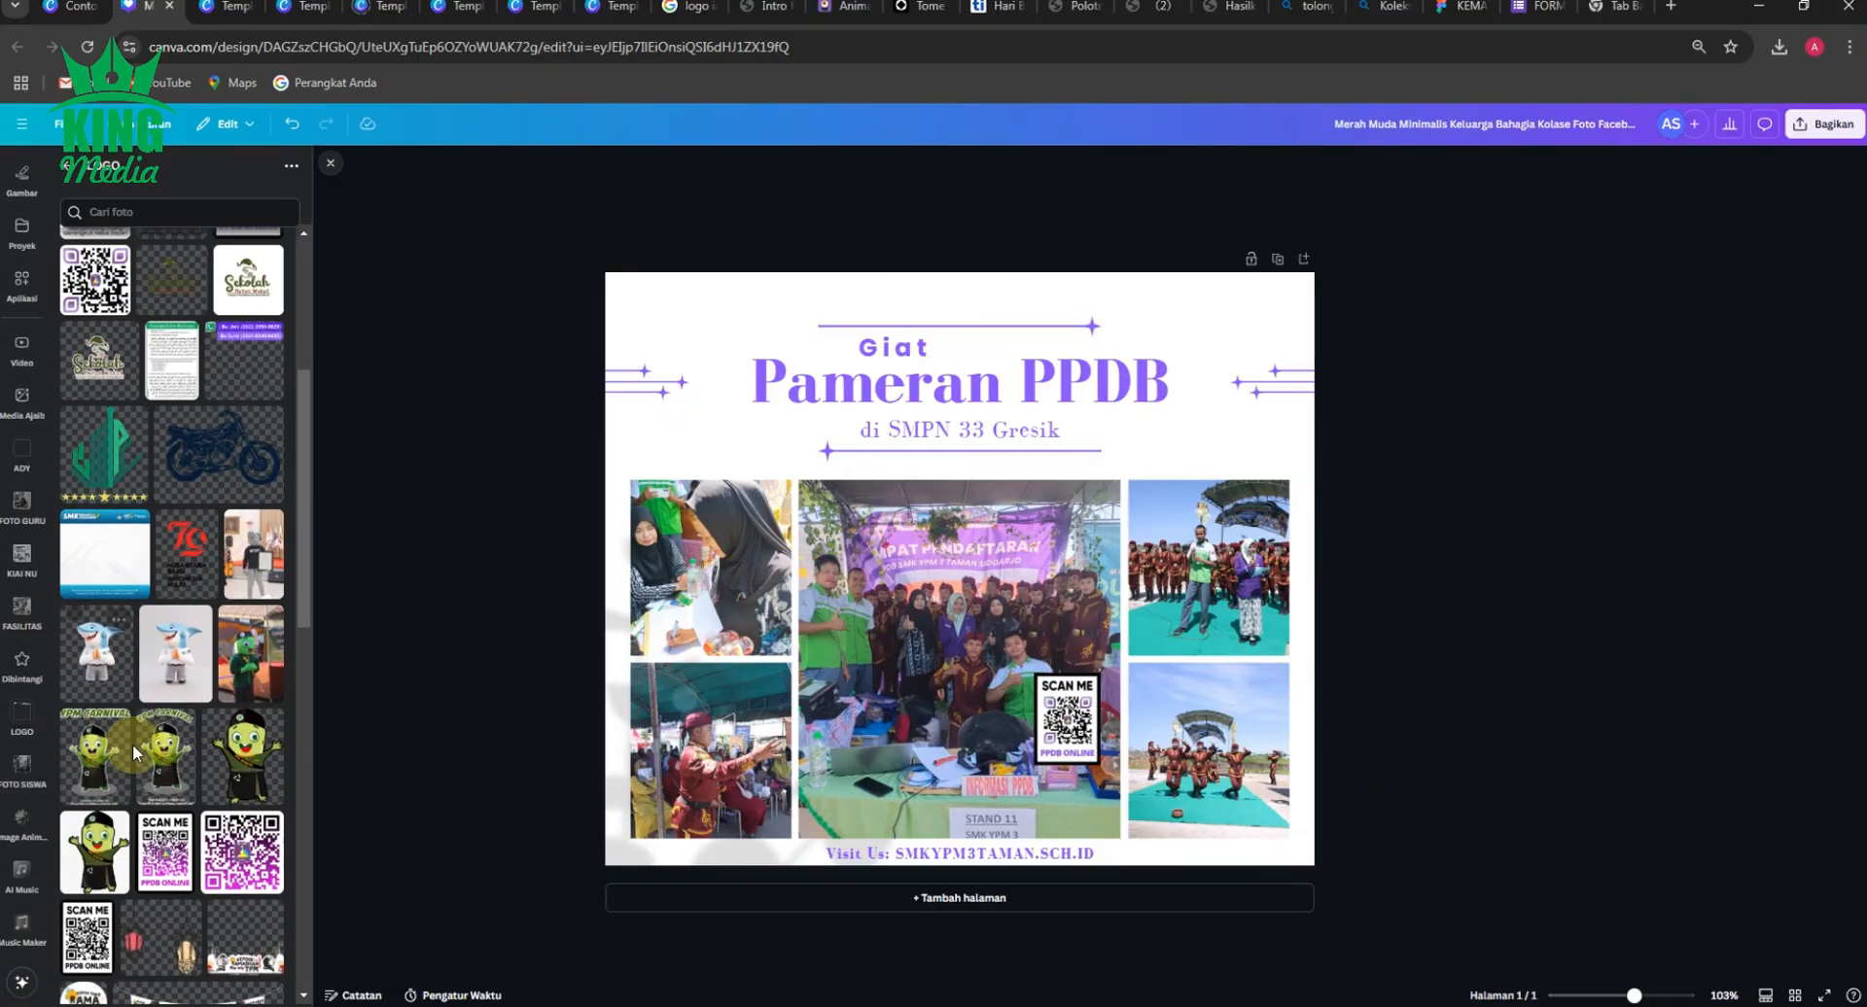
{"action": "scroll", "coordinate": [141, 753], "scroll_direction": "down", "scroll_amount": 5}
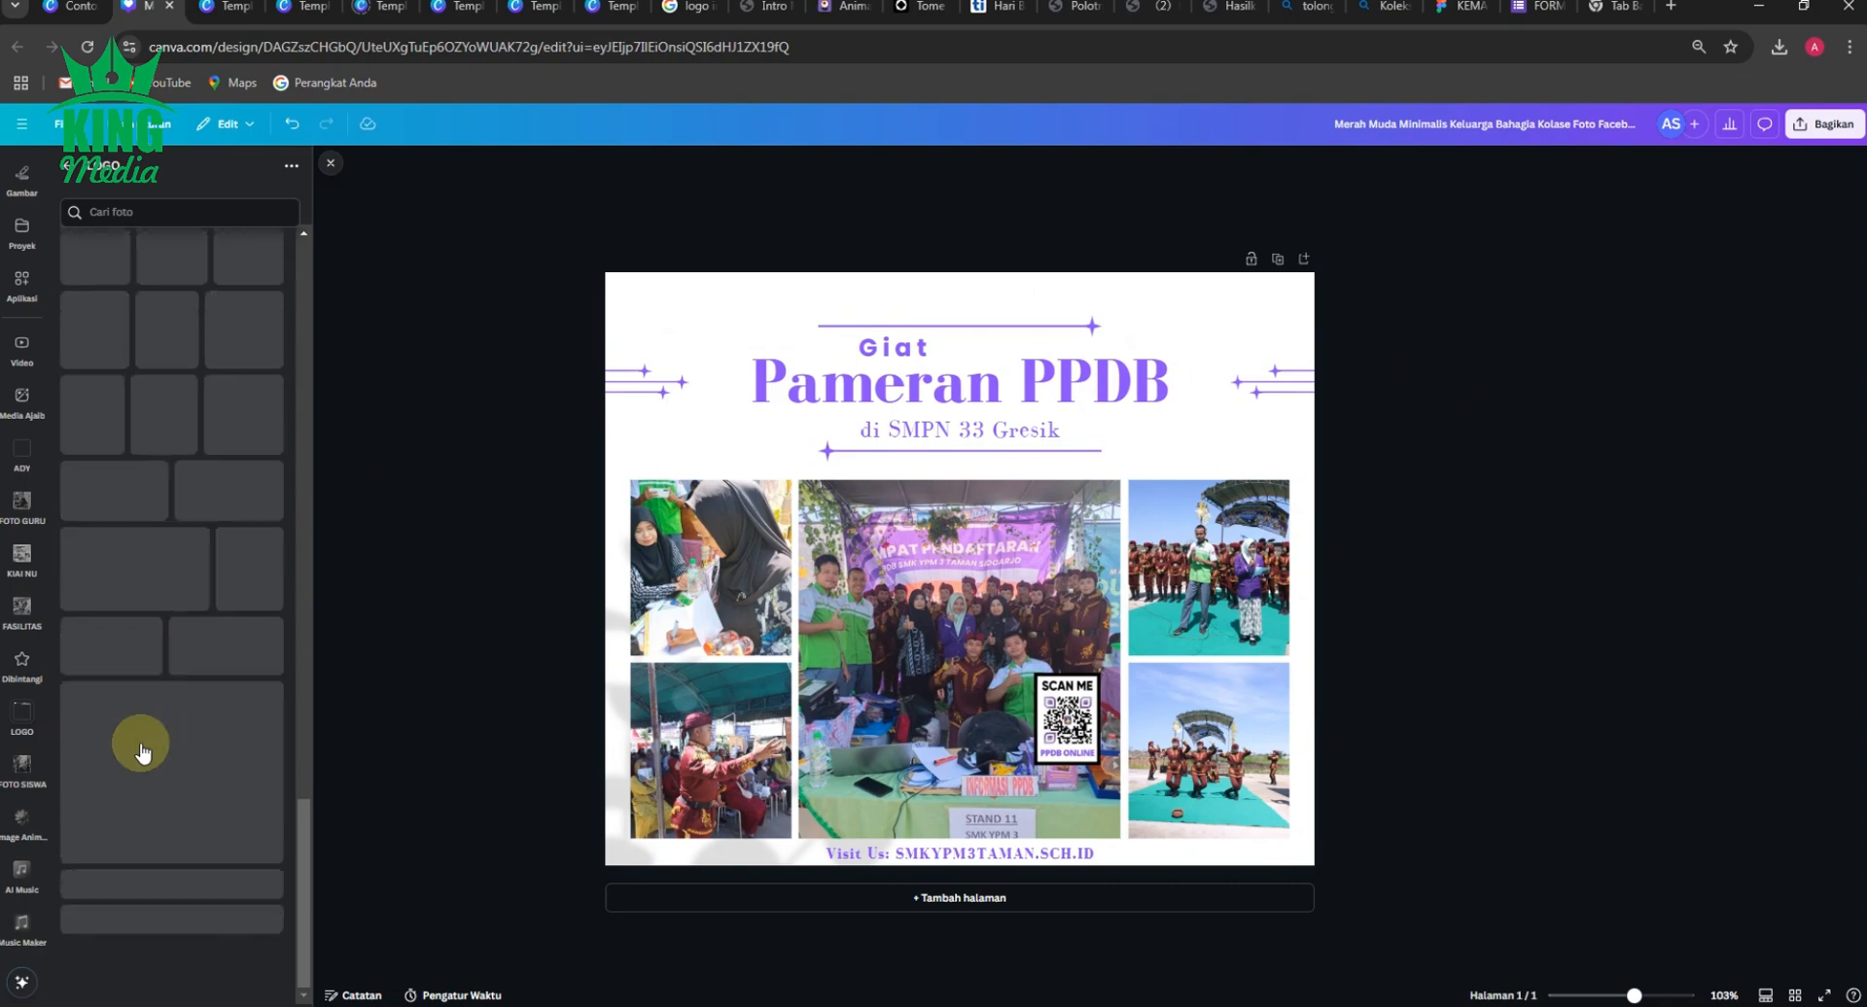
{"action": "left_click", "coordinate": [227, 478]}
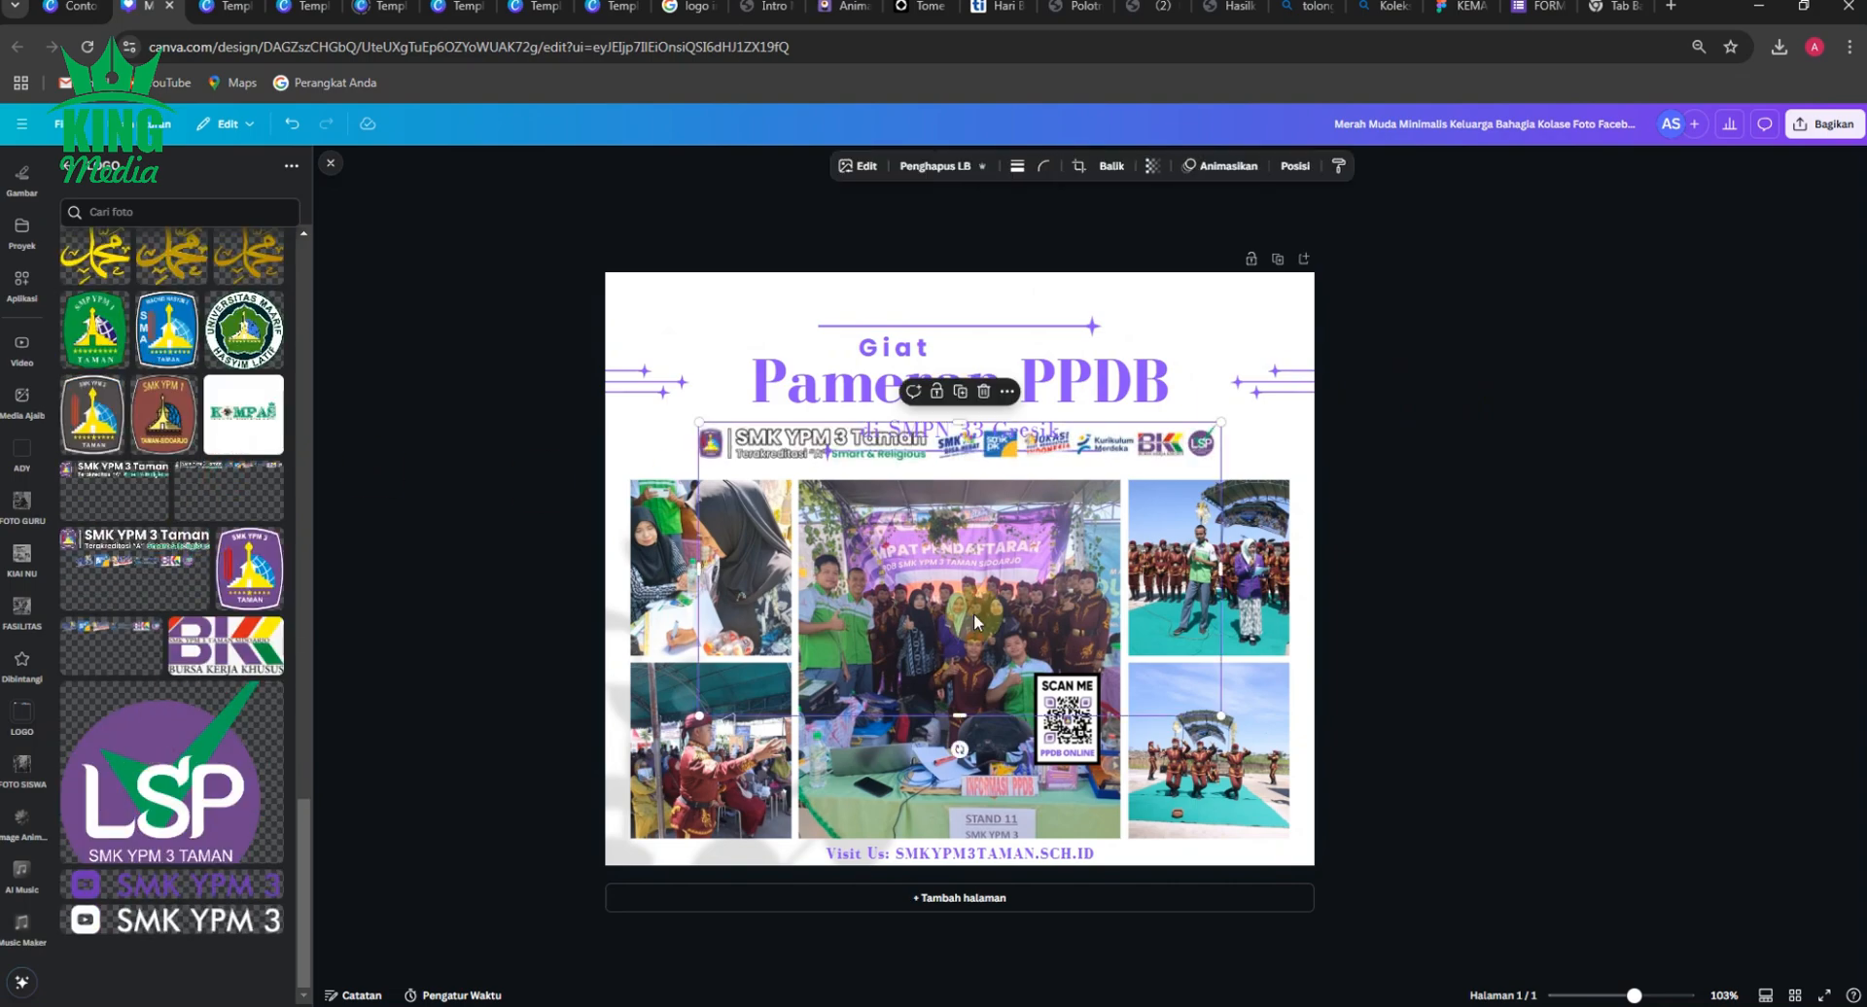
{"action": "left_click_drag", "start_coordinate": [965, 661], "coordinate": [986, 466]}
{"action": "left_click_drag", "start_coordinate": [1113, 455], "coordinate": [1167, 321]}
{"action": "left_click", "coordinate": [1562, 383]}
Nudge the logo banner slightly up towards the page's top edge.
{"action": "left_click", "coordinate": [1147, 307]}
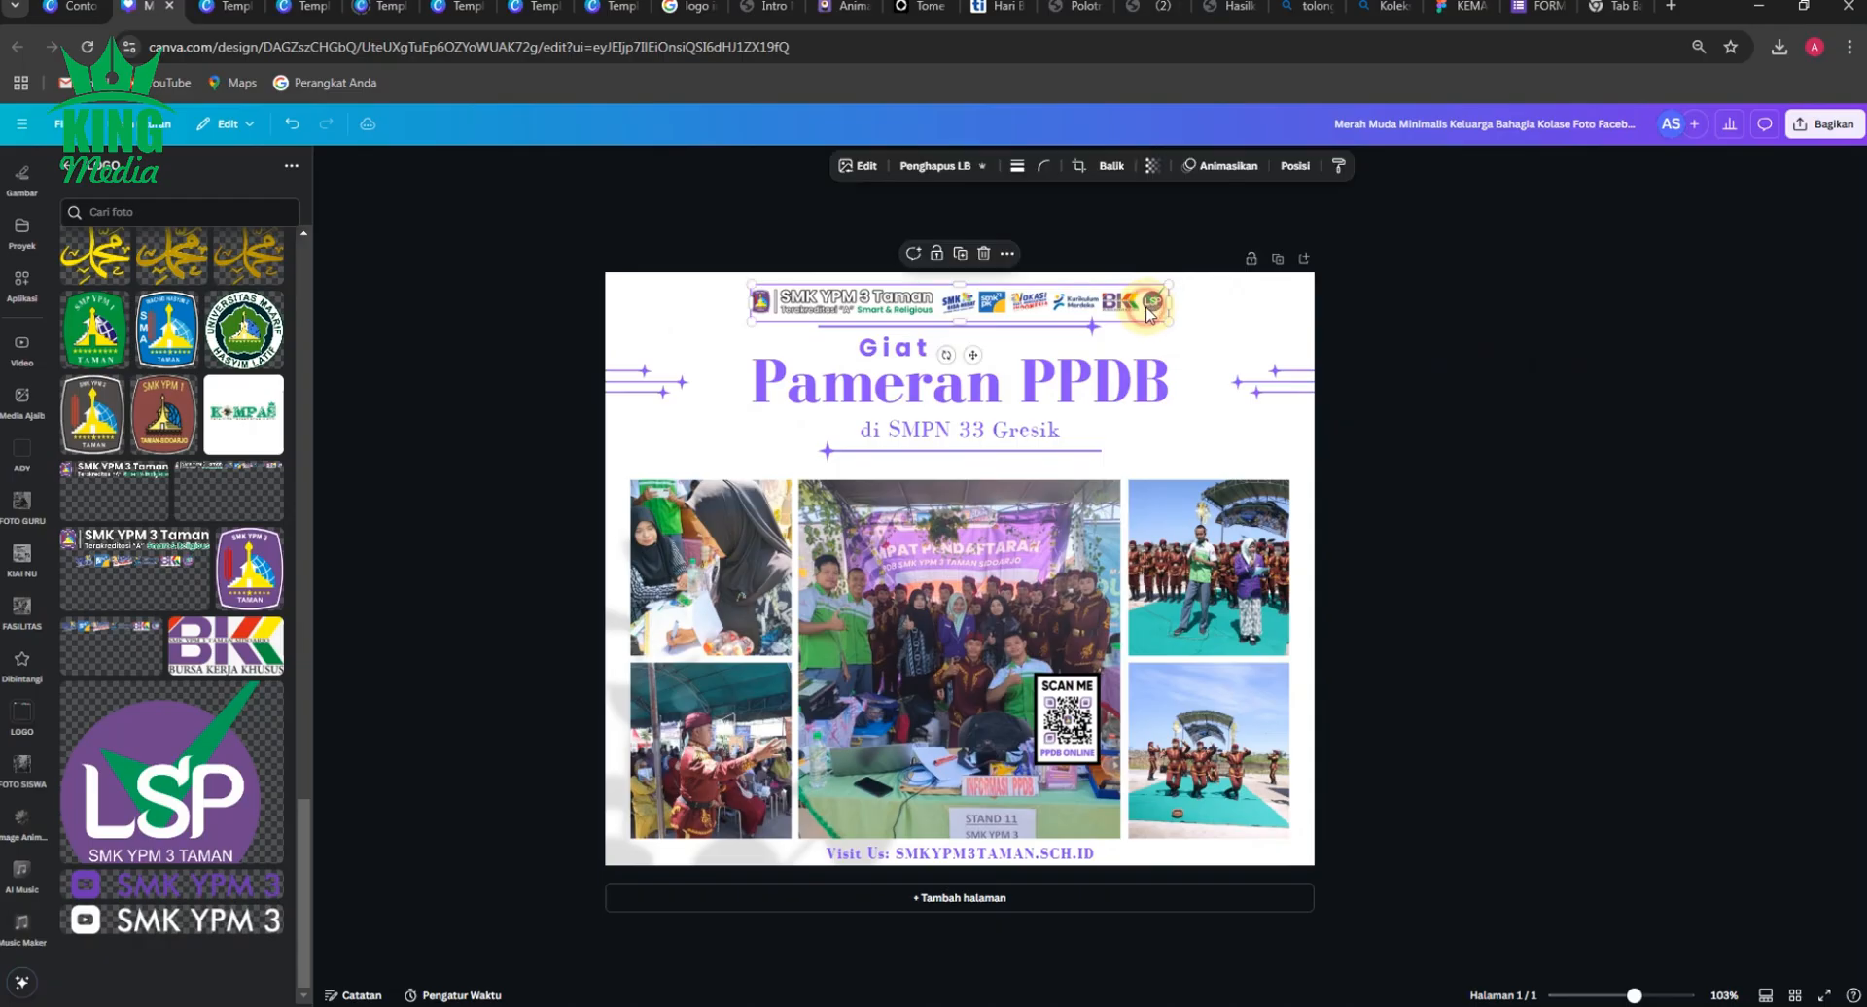
{"action": "left_click", "coordinate": [1518, 357]}
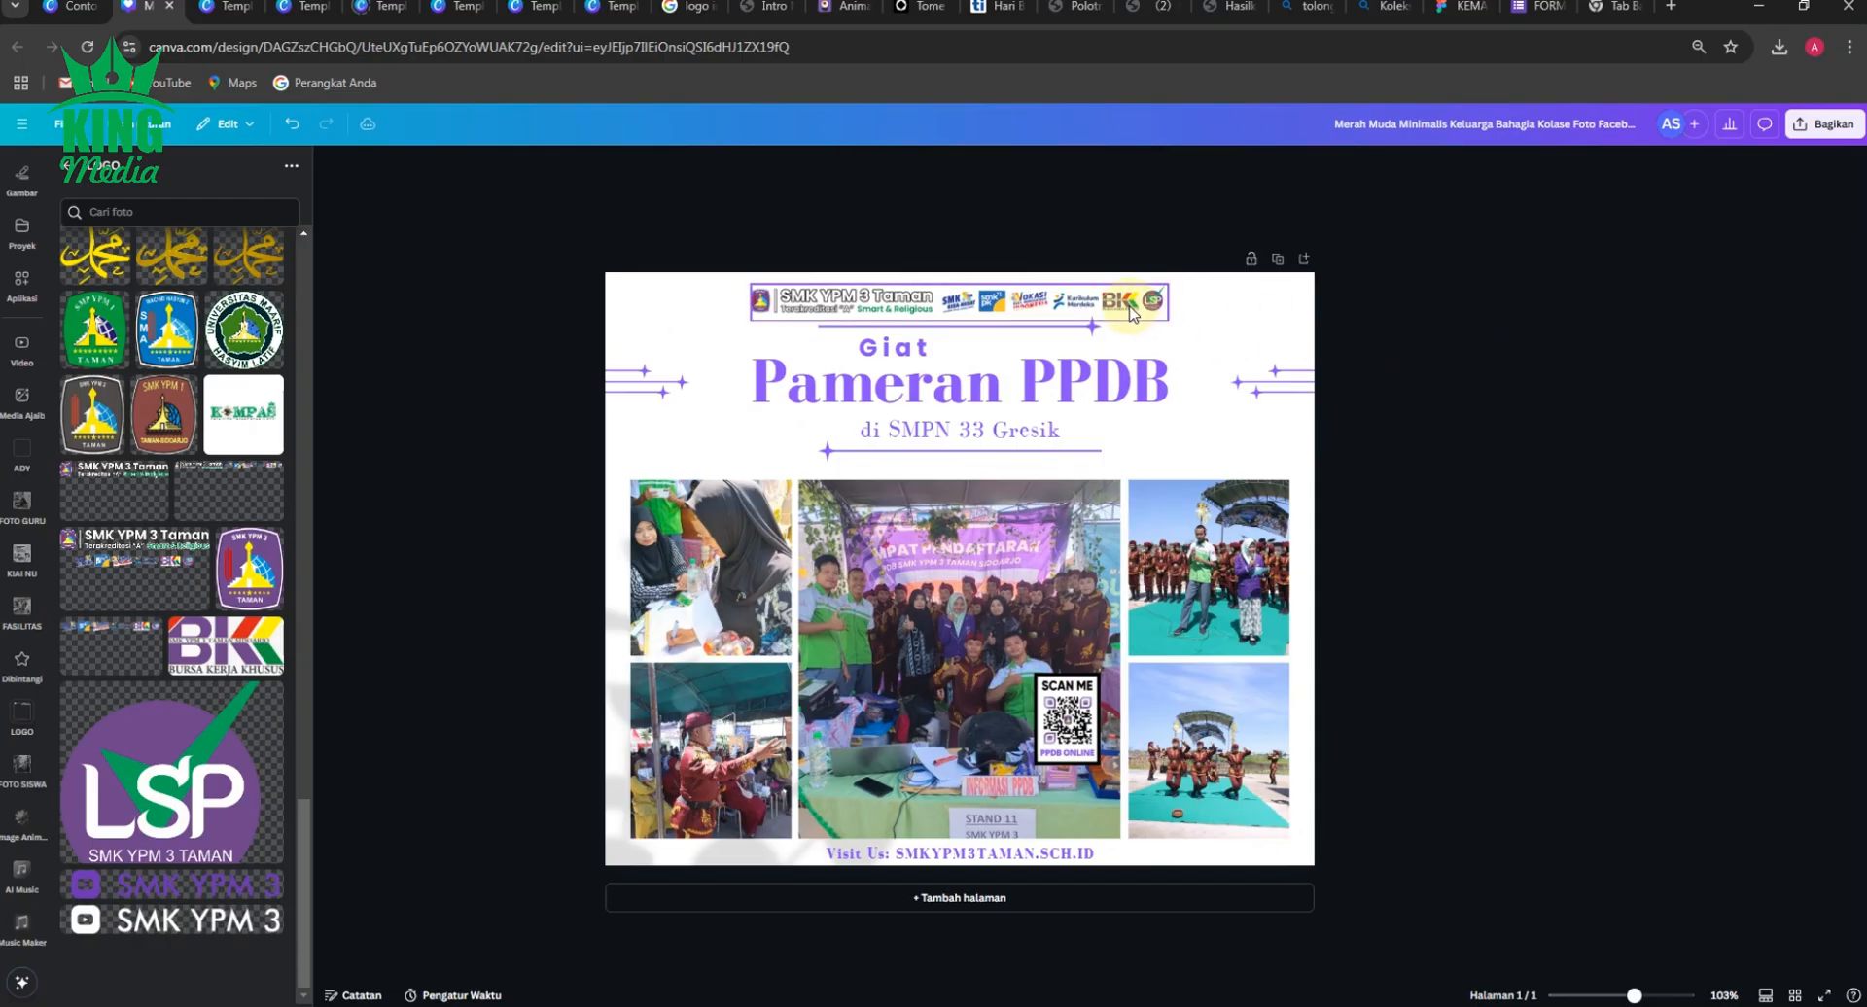
{"action": "left_click", "coordinate": [1129, 313]}
{"action": "left_click", "coordinate": [1503, 358]}
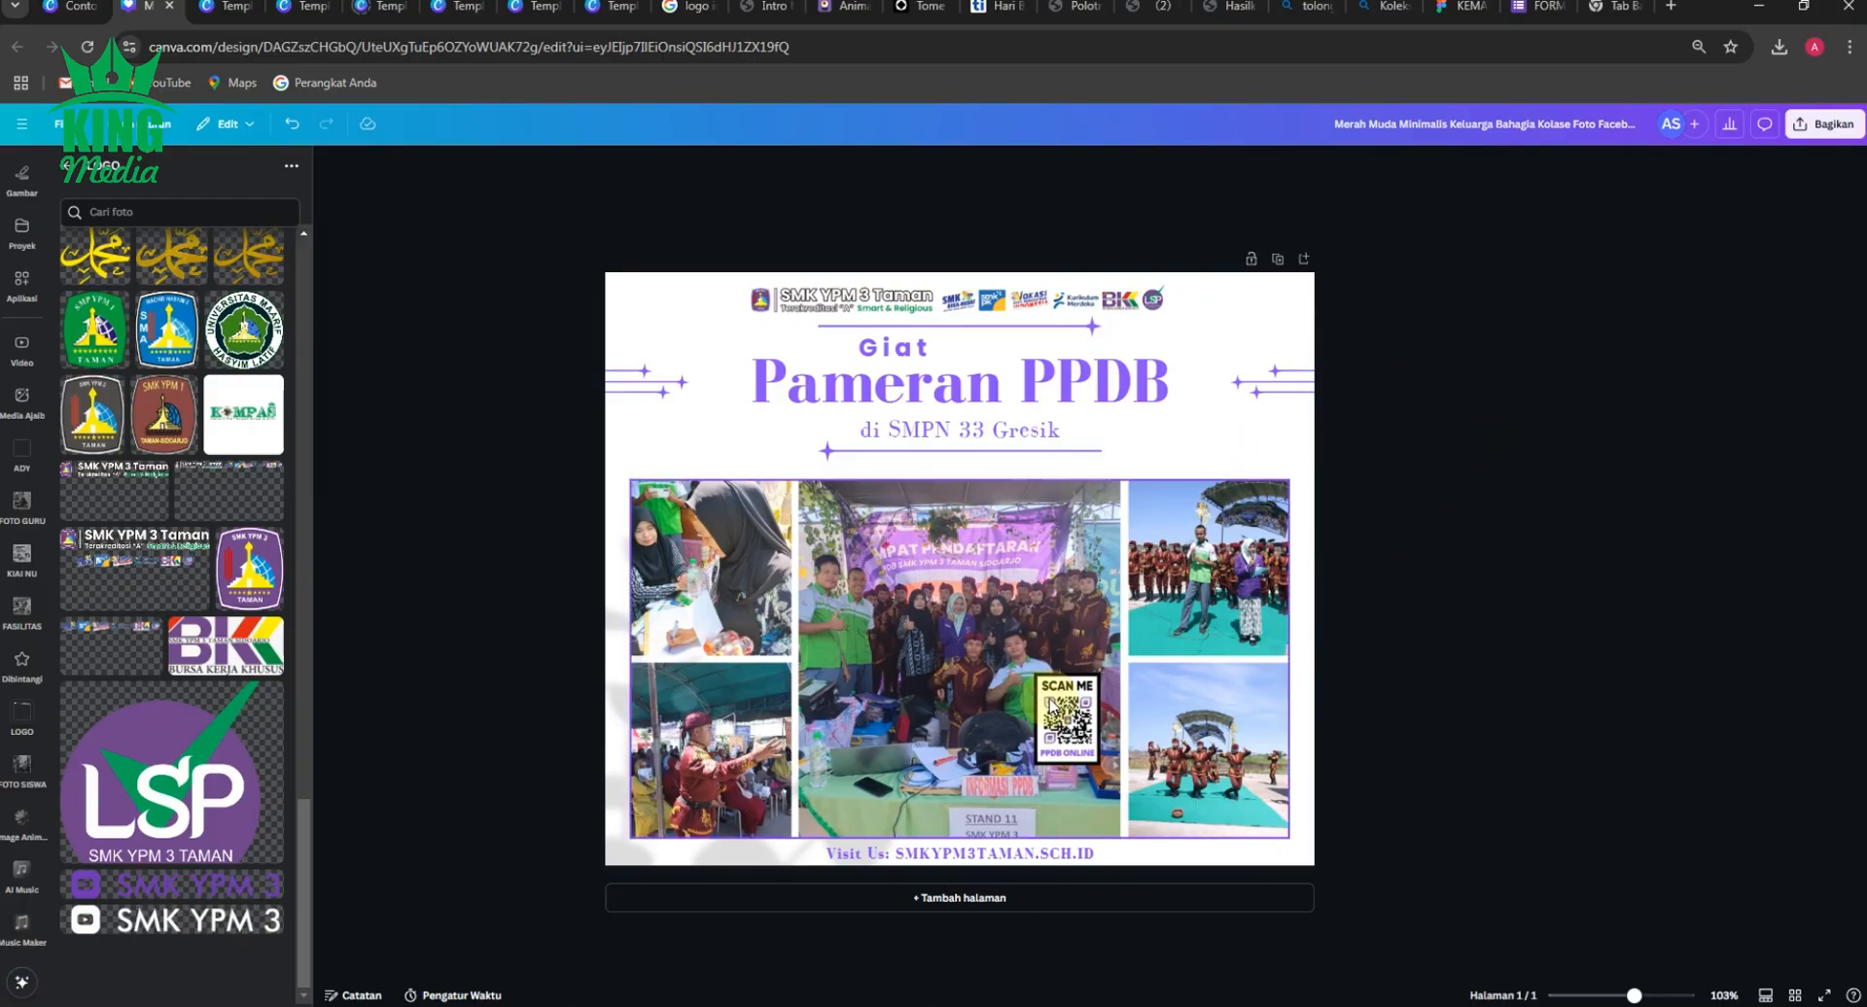
Move the QR code off the centre photo to below the title's right end, and narrow the "Pameran PPDB" text box around its text.
{"action": "left_click_drag", "start_coordinate": [1066, 700], "coordinate": [1227, 402]}
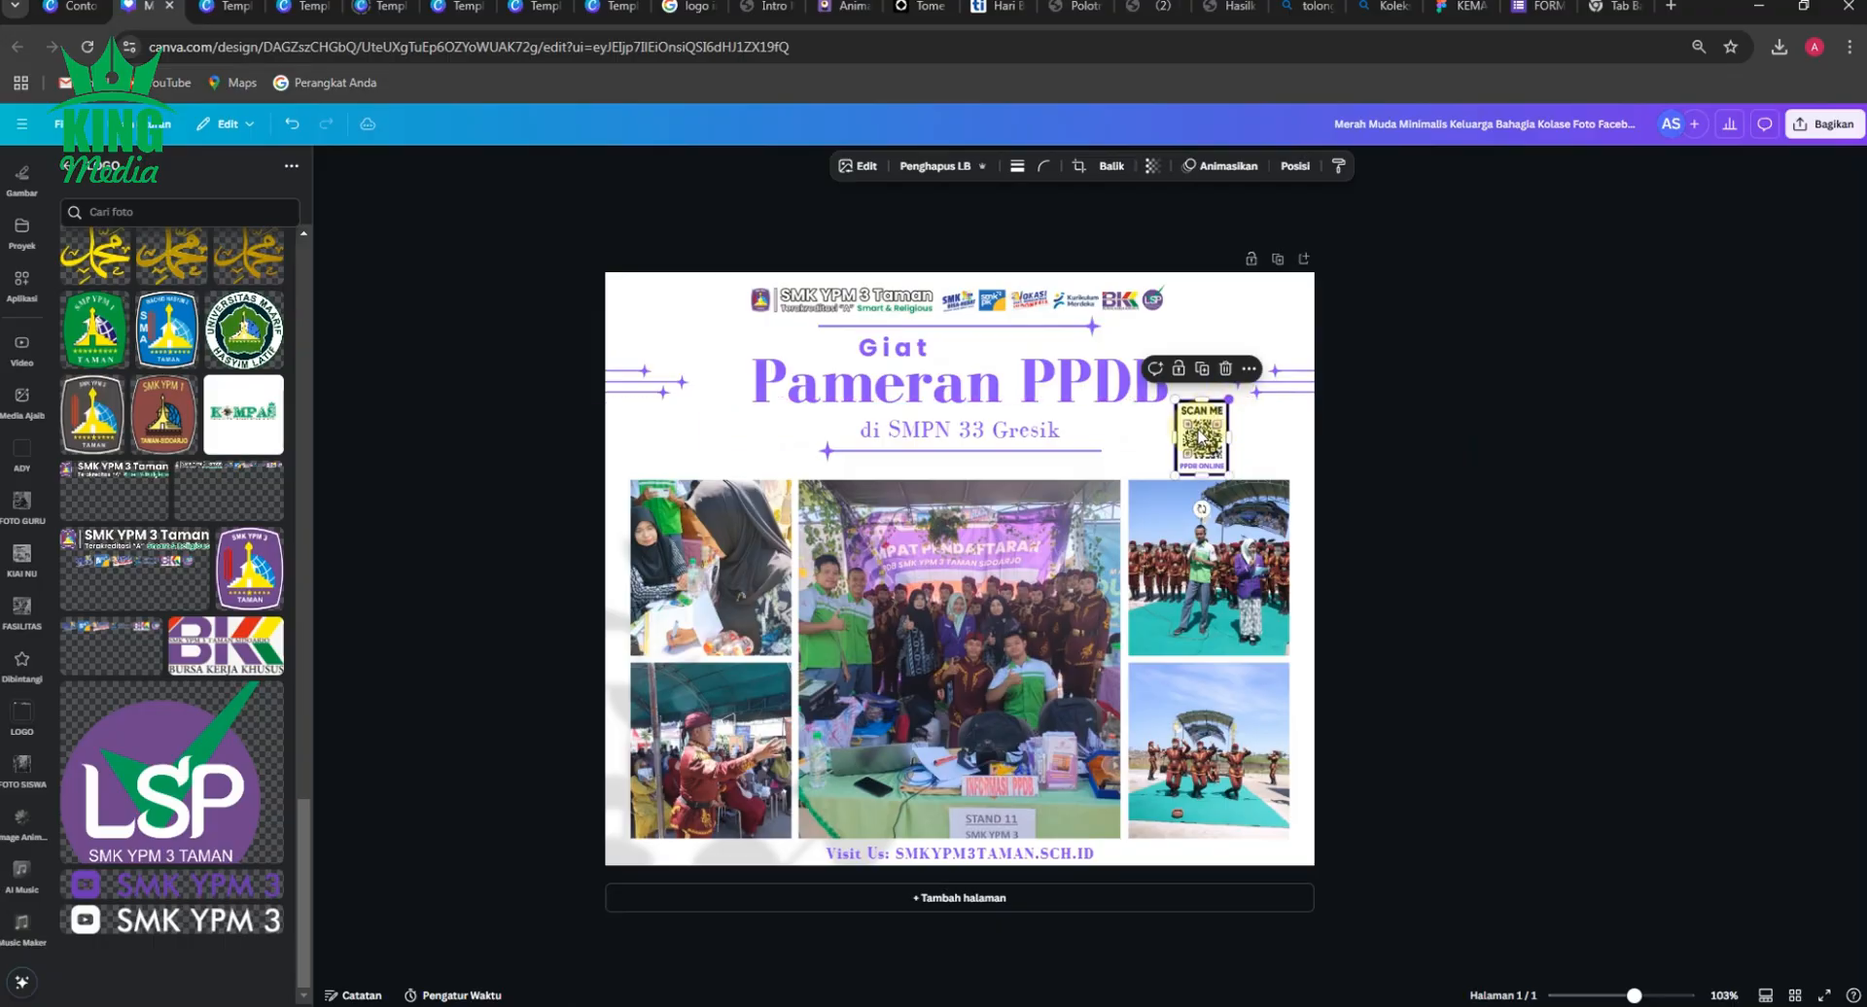
{"action": "left_click", "coordinate": [1193, 374]}
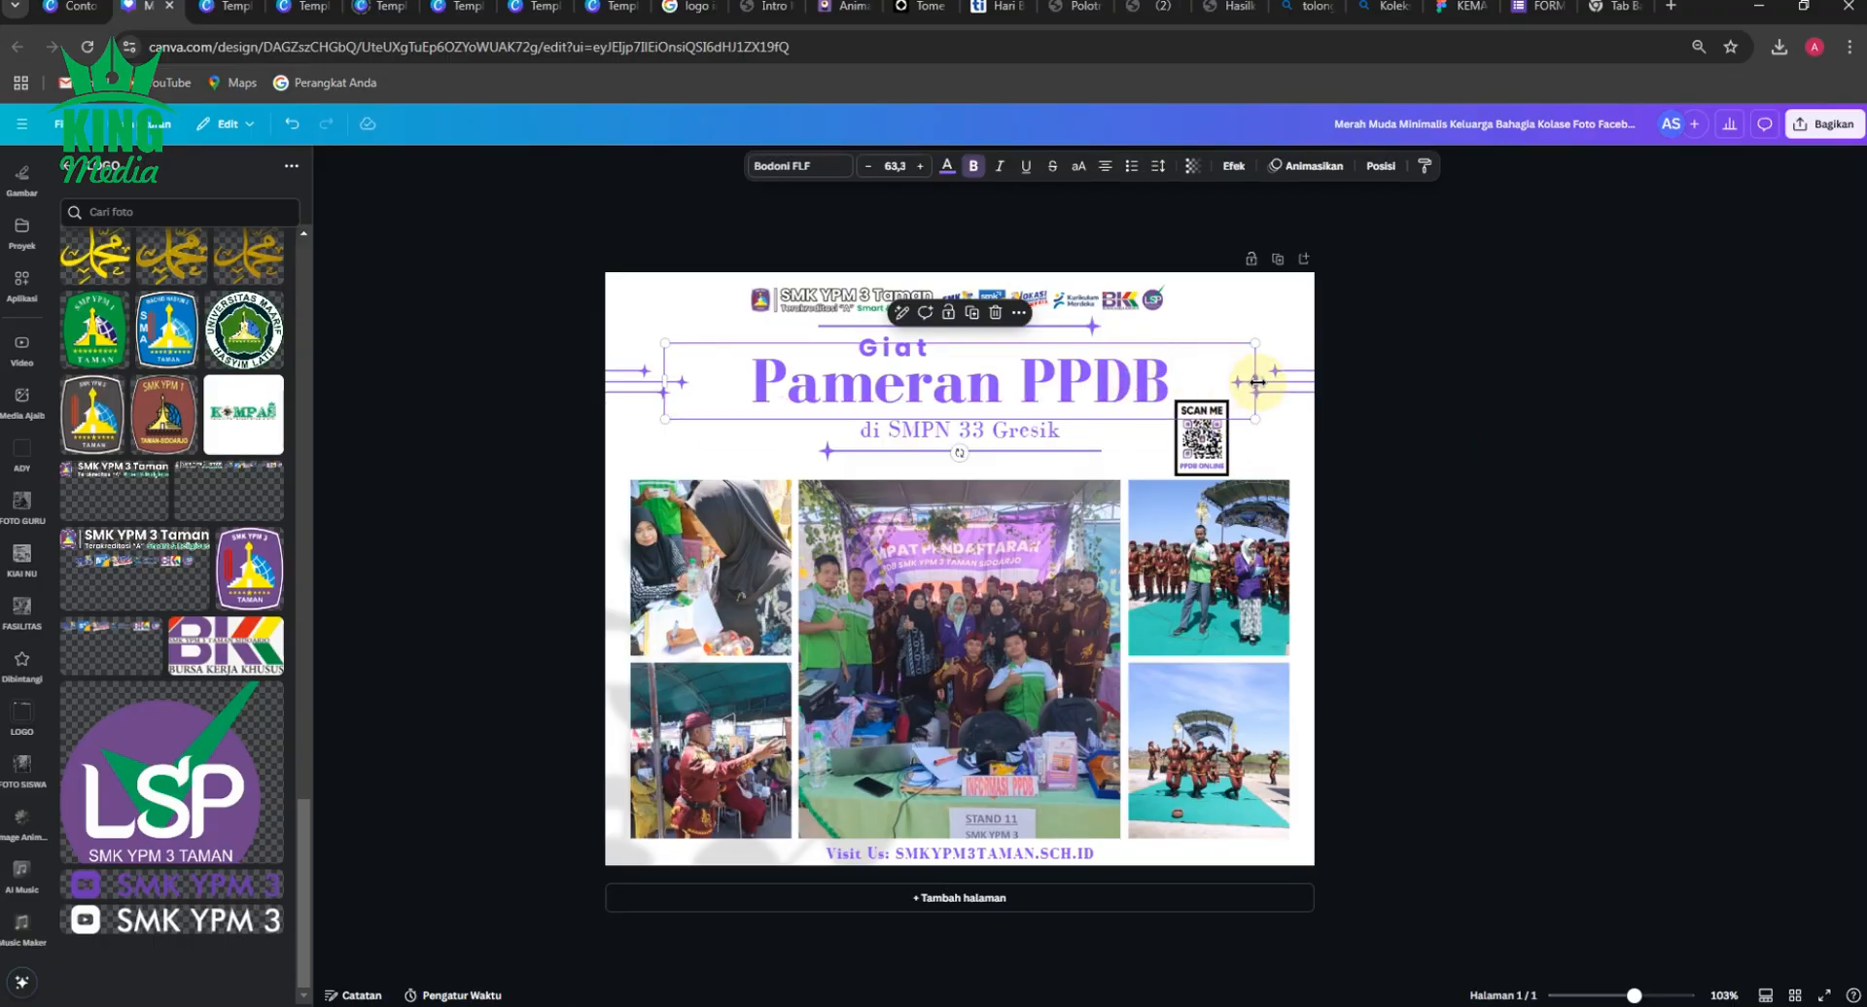
{"action": "left_click_drag", "start_coordinate": [1257, 383], "coordinate": [1194, 383]}
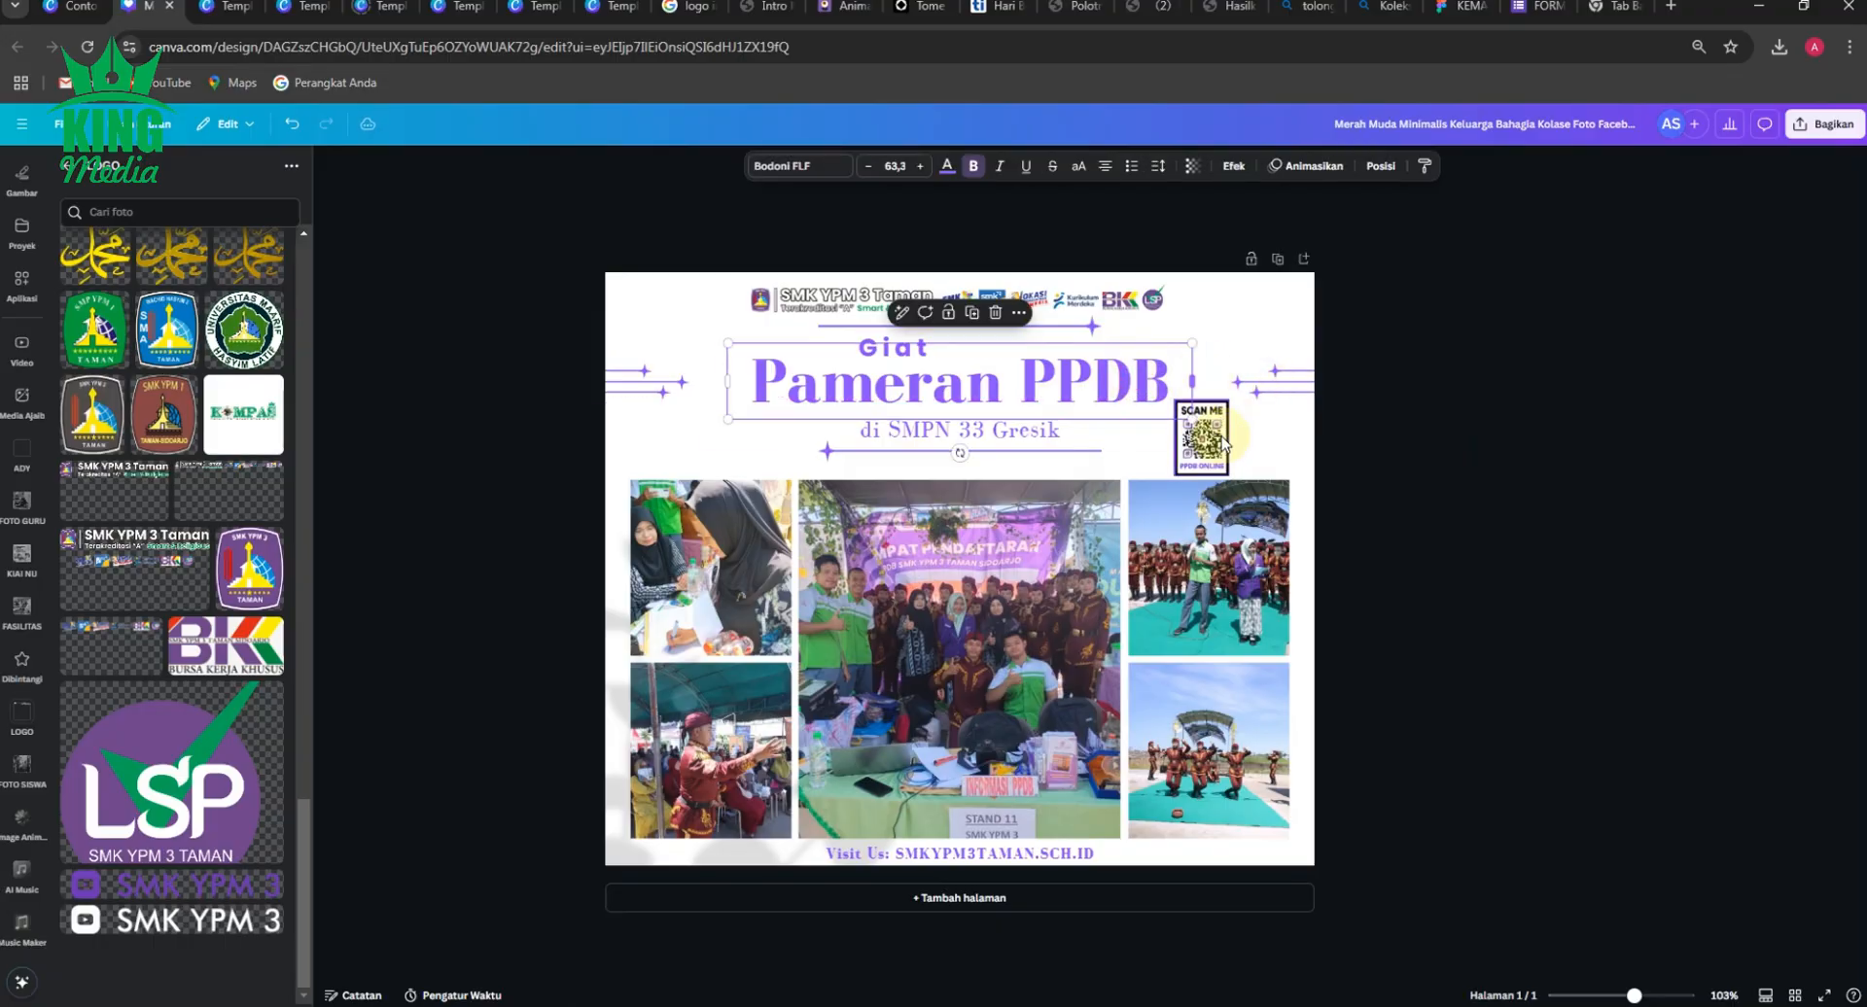
Narrow the "di SMPN 33 Gresik" text box around its text so it clears the QR code.
{"action": "left_click_drag", "start_coordinate": [1208, 443], "coordinate": [1268, 430]}
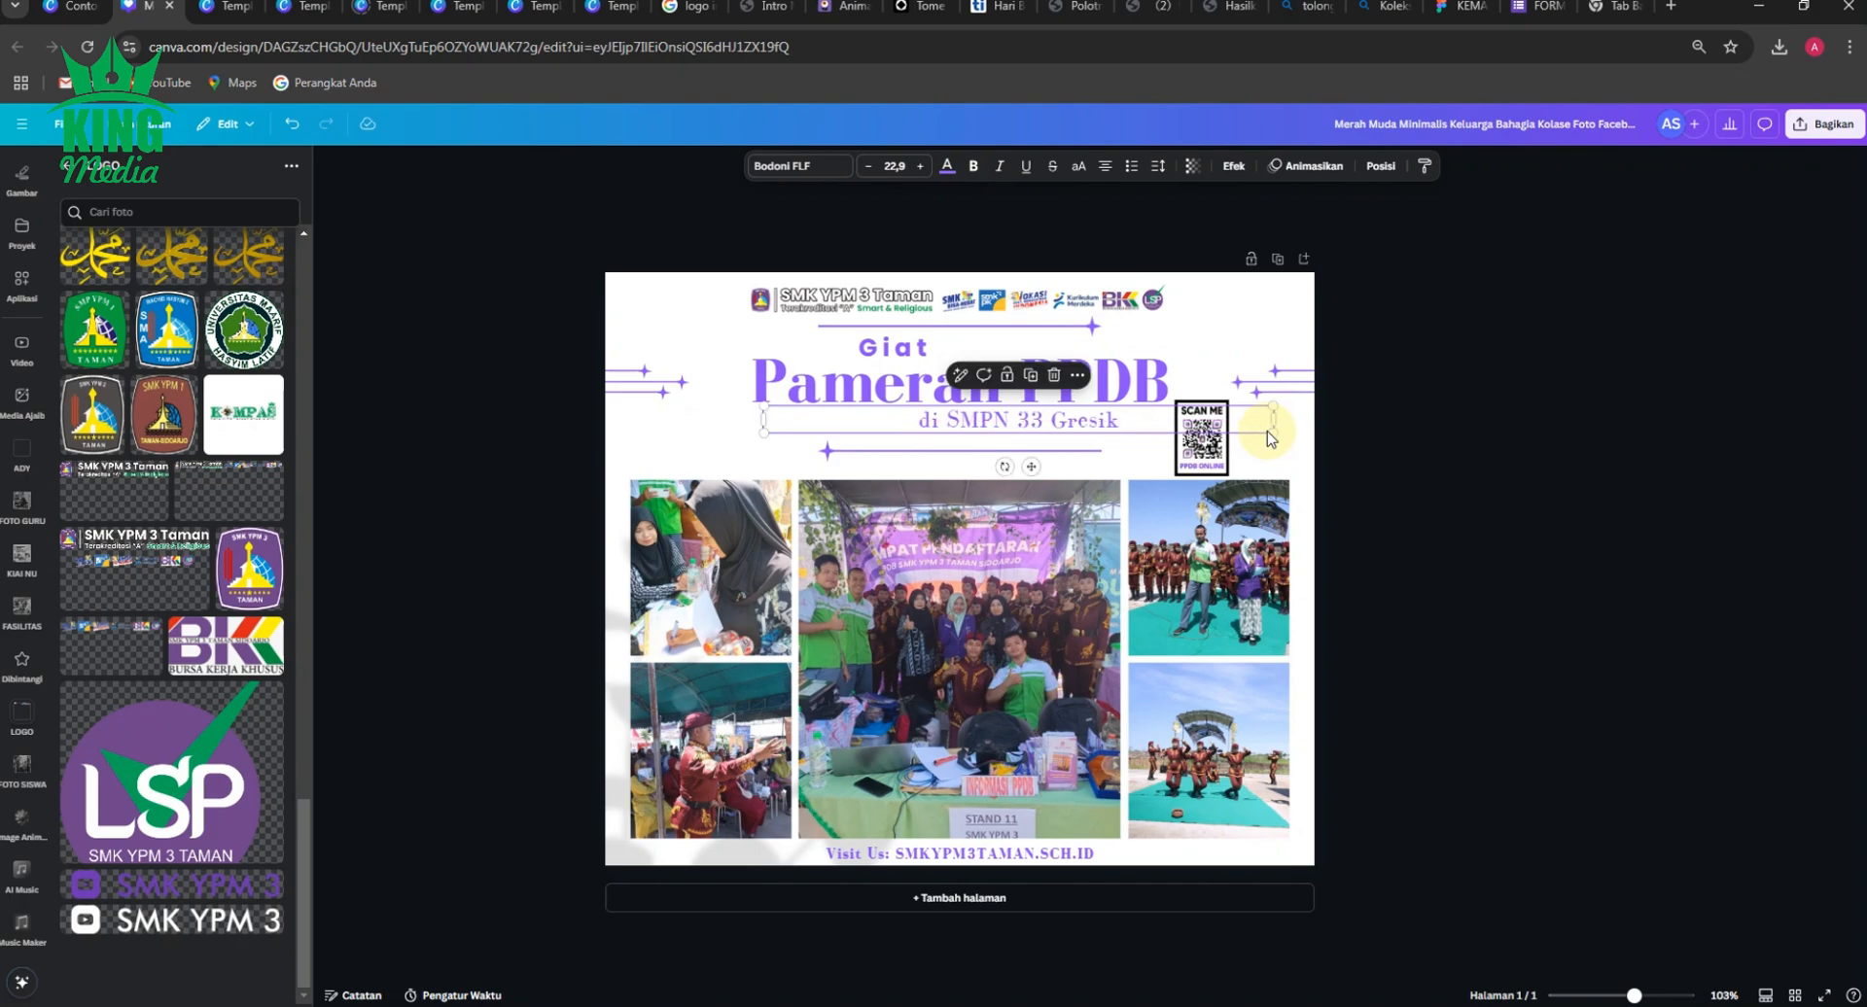
{"action": "key", "text": "ctrl+z"}
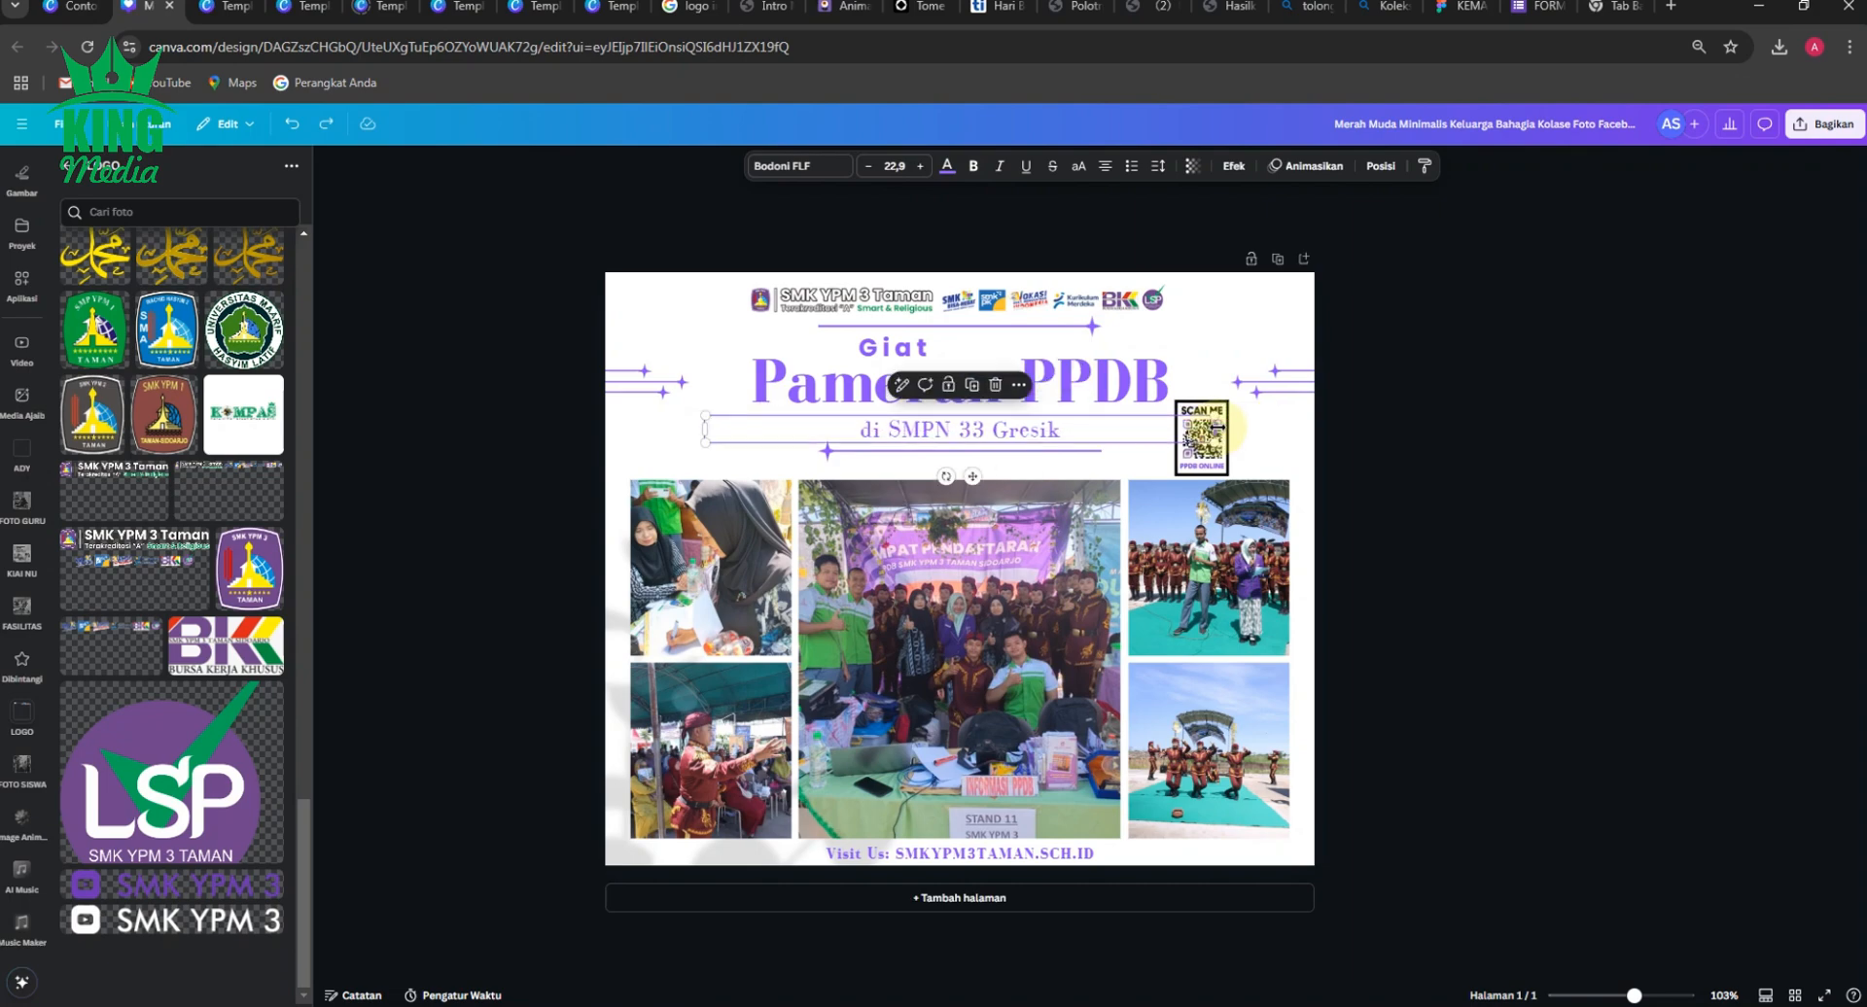
{"action": "left_click_drag", "start_coordinate": [1216, 426], "coordinate": [1081, 428]}
{"action": "left_click", "coordinate": [1356, 428]}
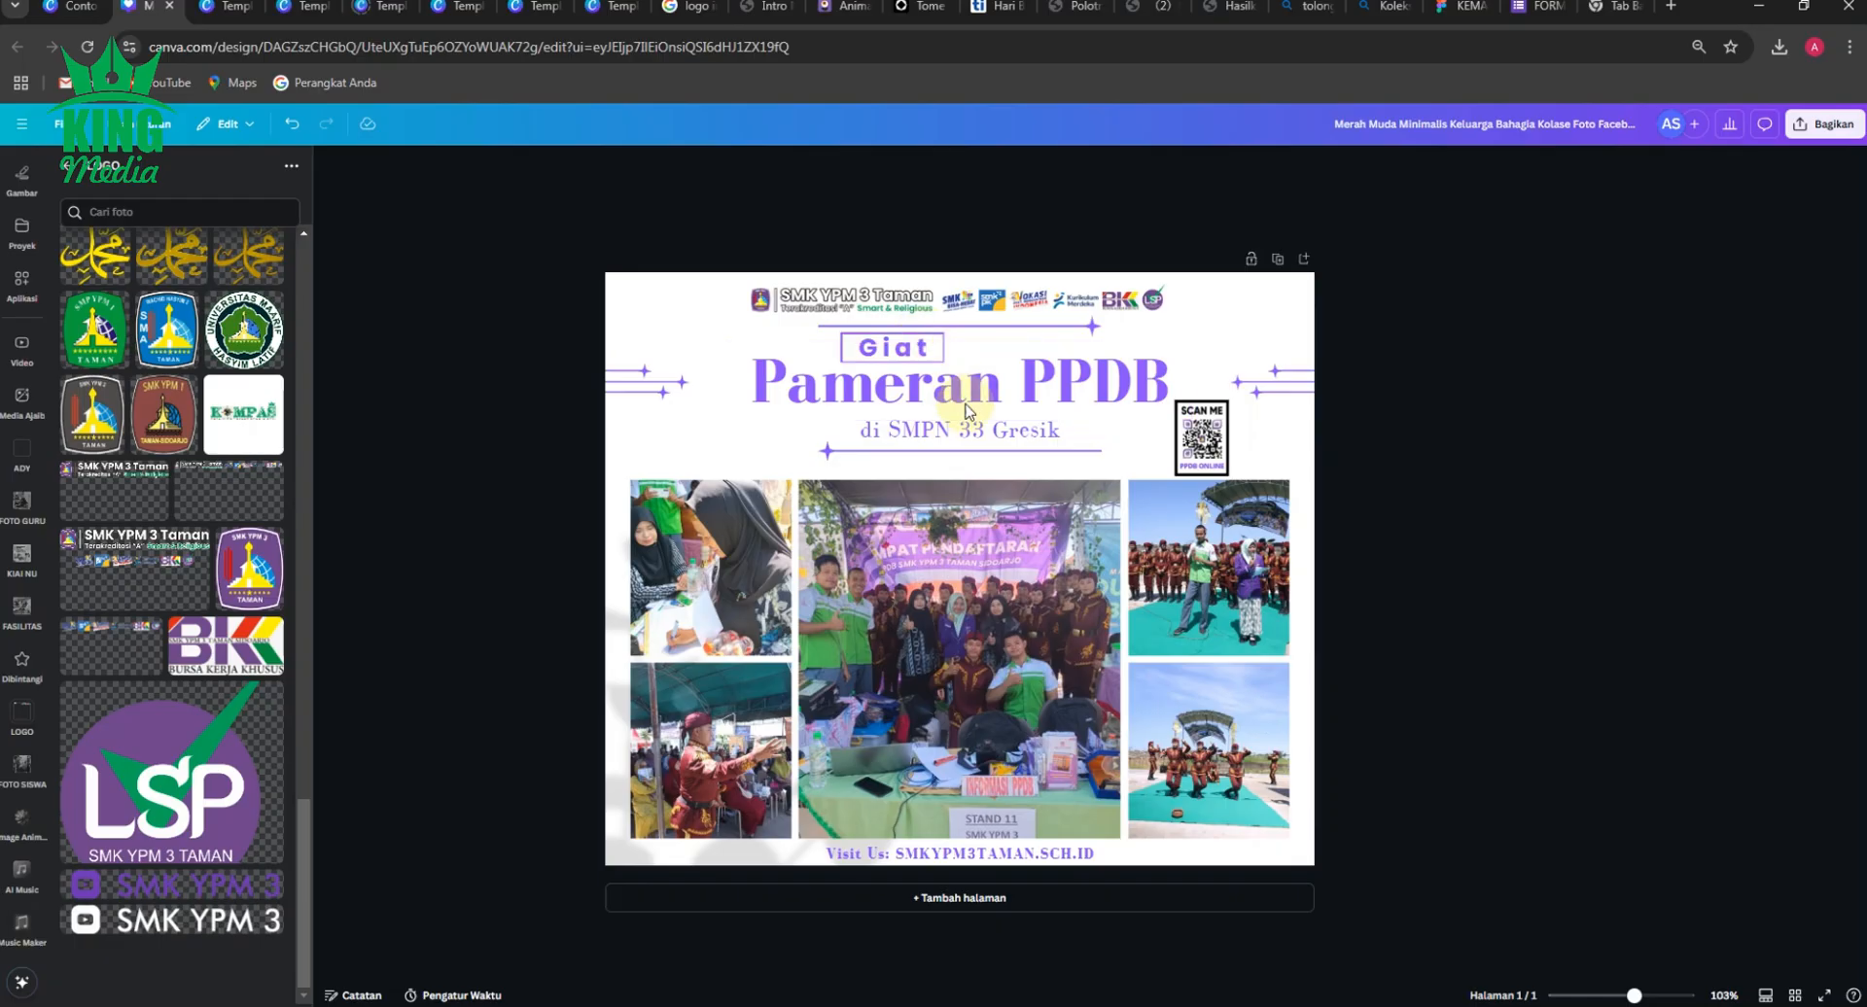
Shrink the QR code slightly and place it under the right star ornament, flush with the right photos' outer edge.
{"action": "left_click_drag", "start_coordinate": [1204, 433], "coordinate": [1261, 419]}
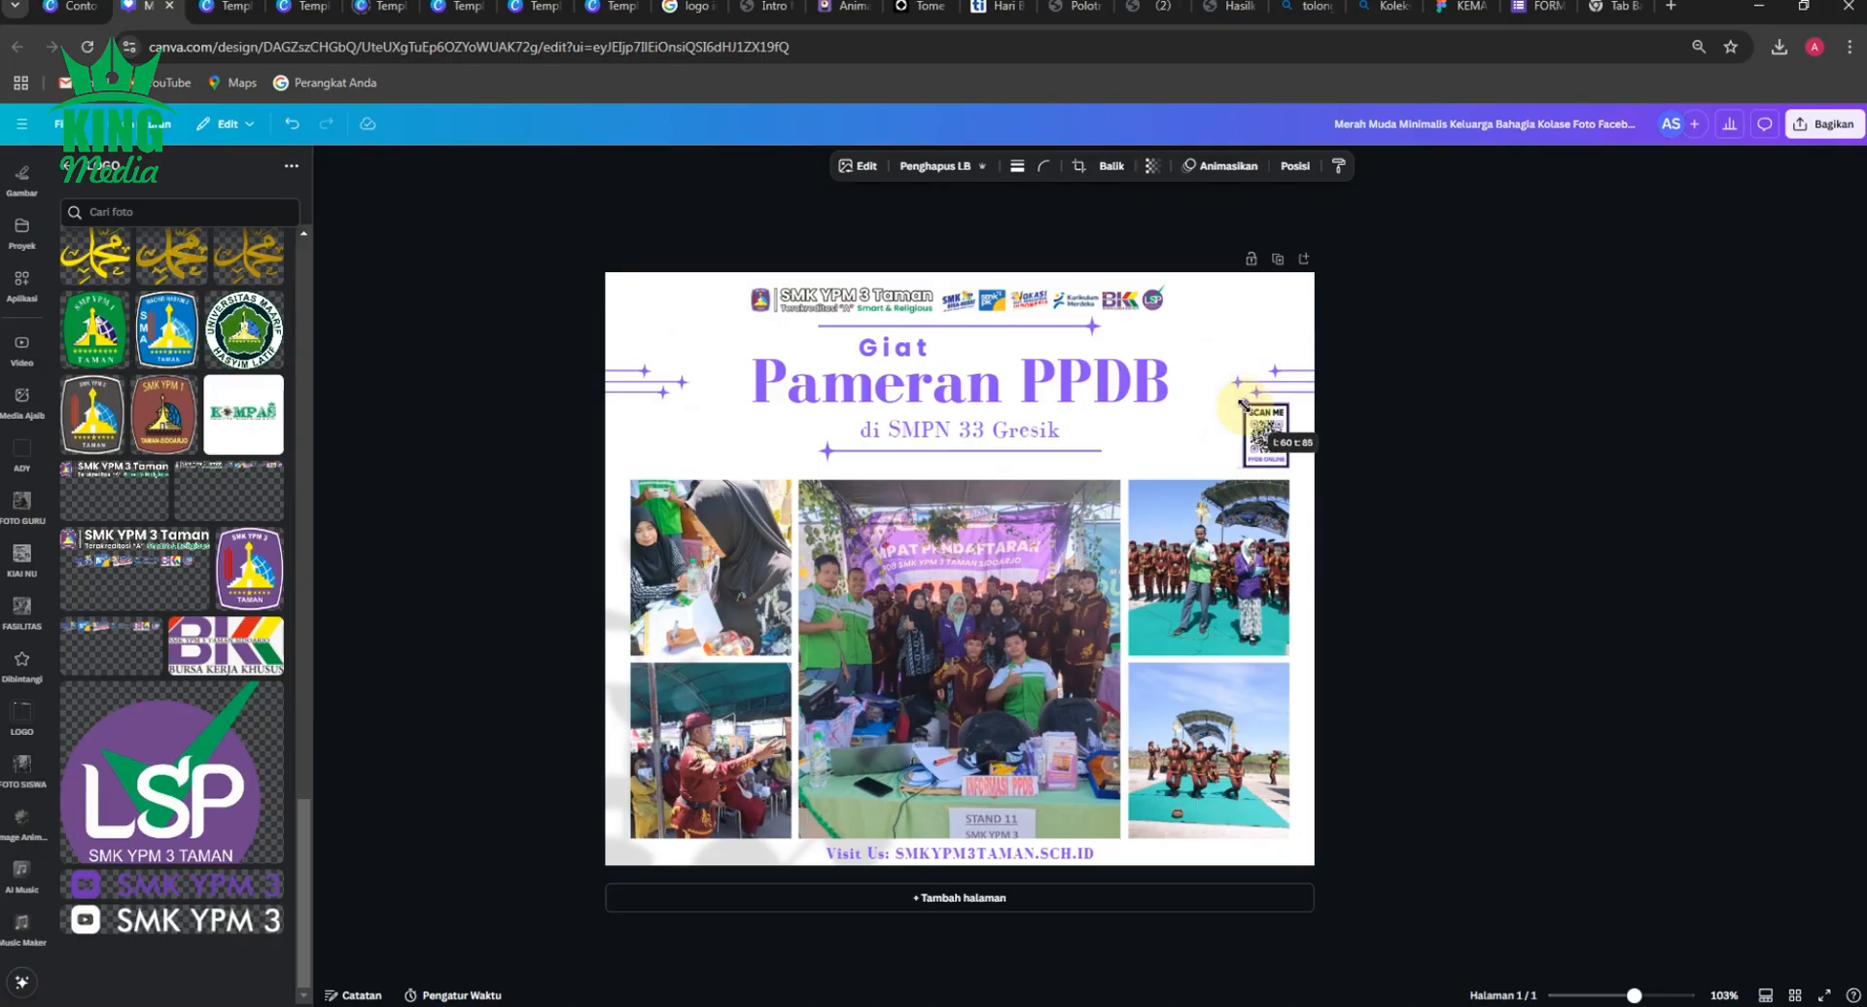
{"action": "left_click", "coordinate": [1461, 418]}
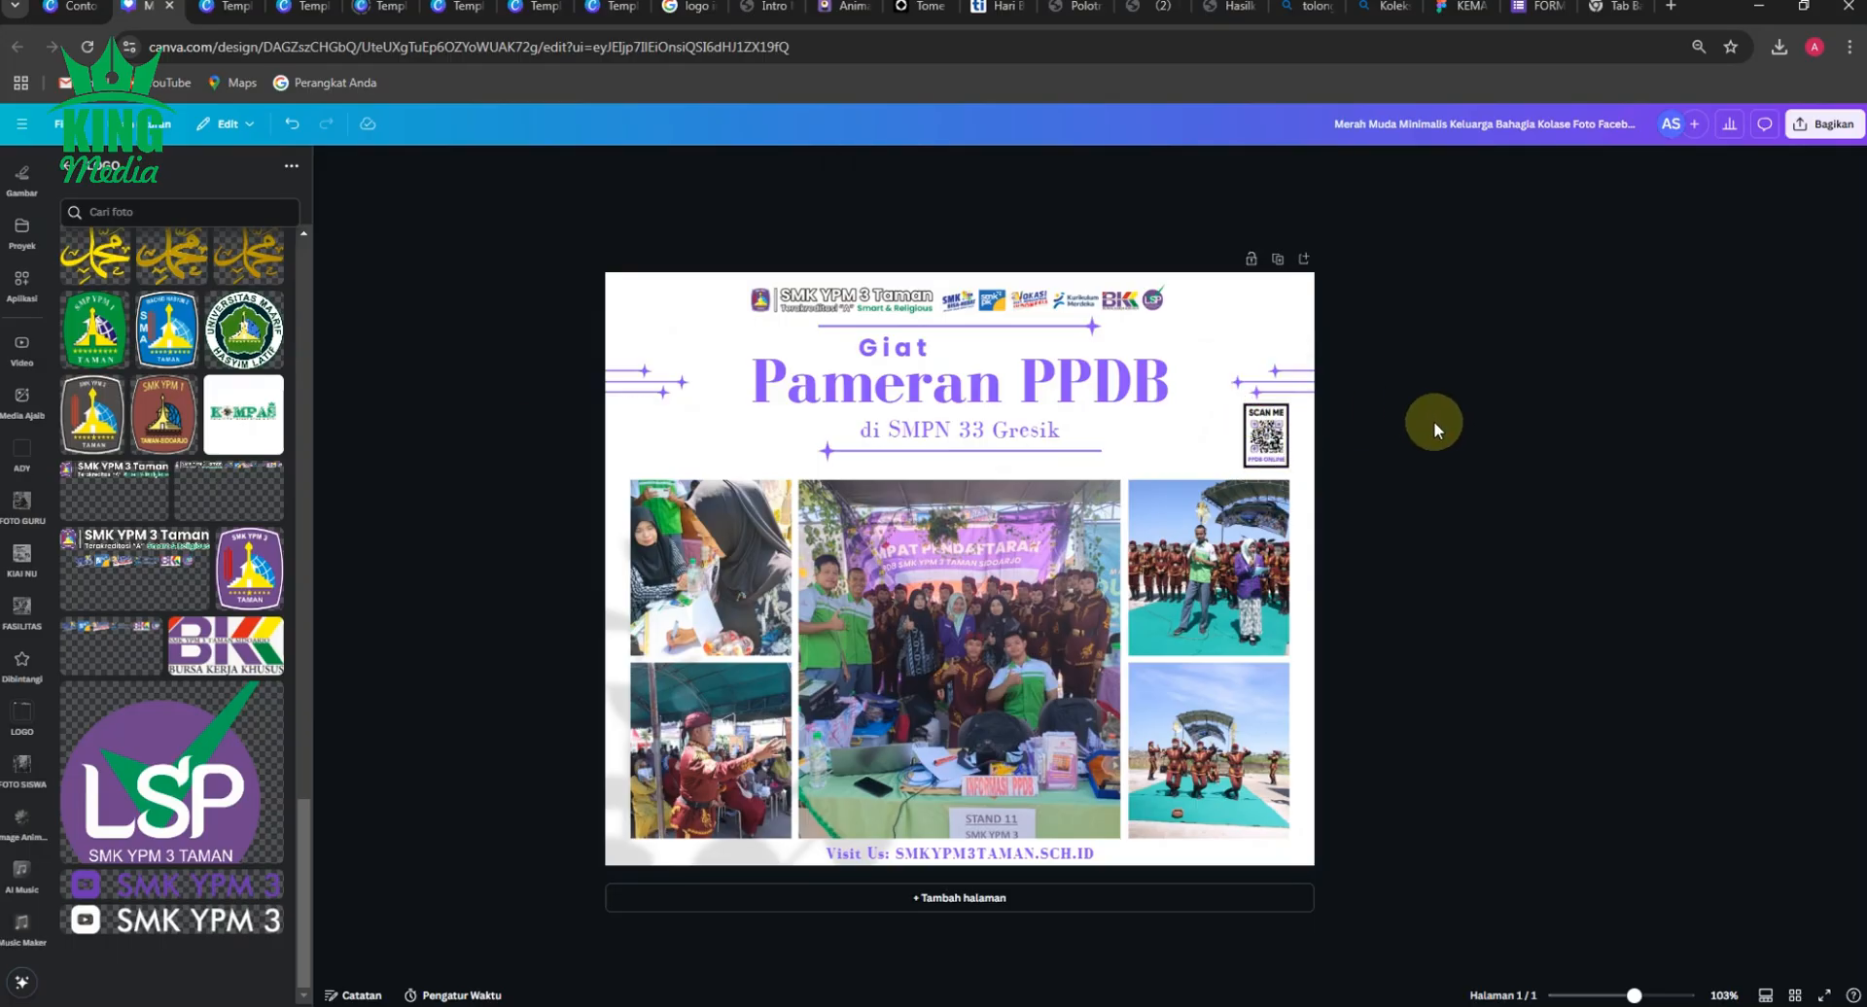
Add the WhatsApp contacts image from the LOGO folder to the page and crop off its empty lower area.
{"action": "scroll", "coordinate": [225, 613], "scroll_direction": "up", "scroll_amount": 5}
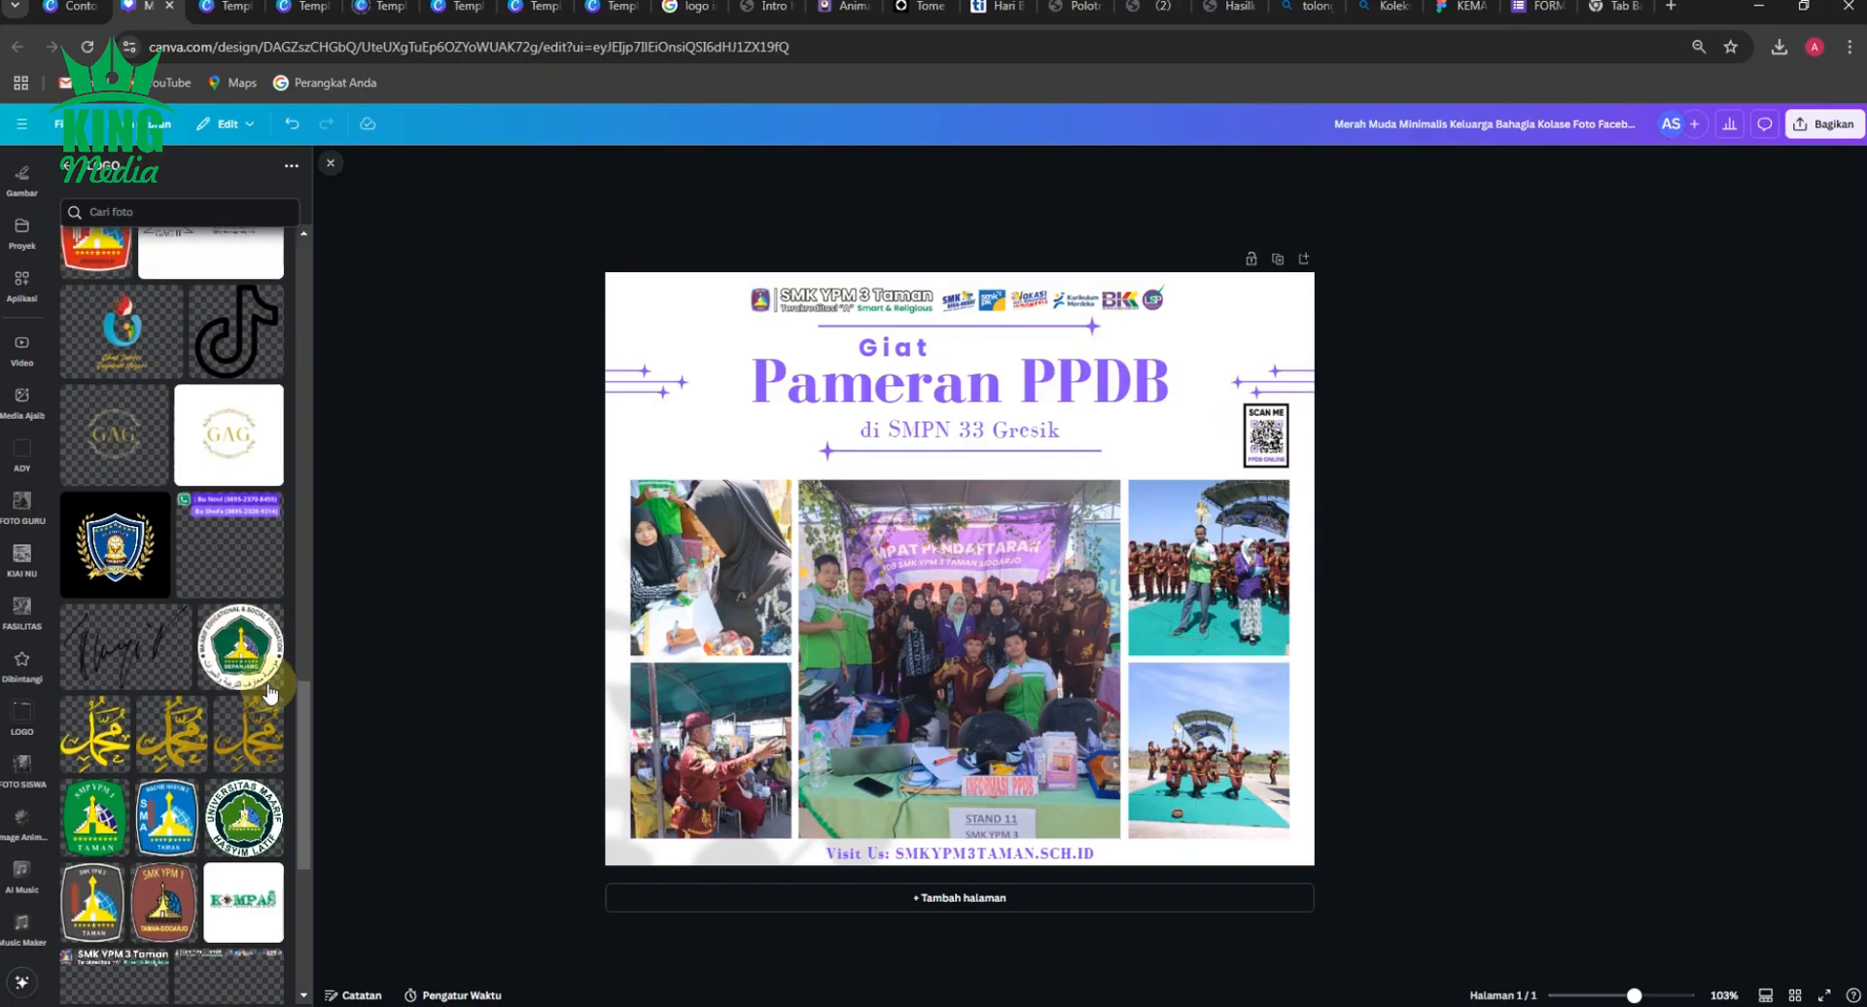
{"action": "left_click_drag", "start_coordinate": [303, 706], "coordinate": [341, 251]}
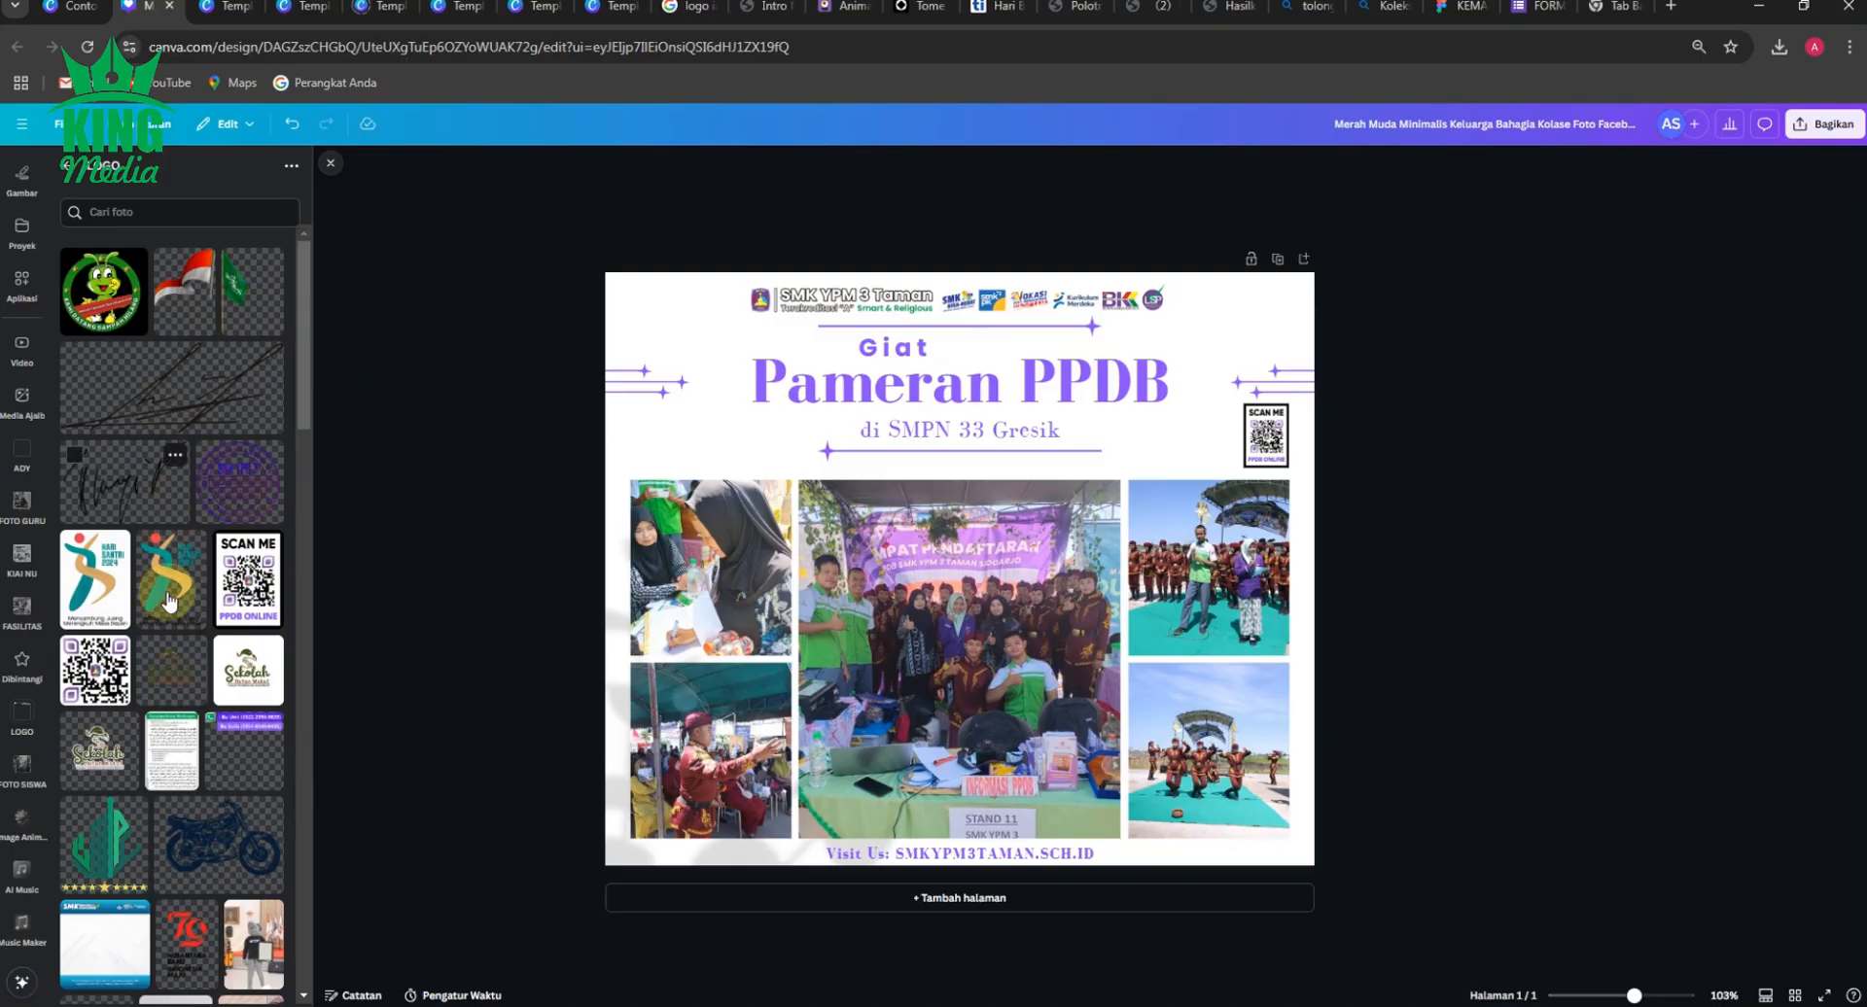
{"action": "left_click", "coordinate": [248, 724]}
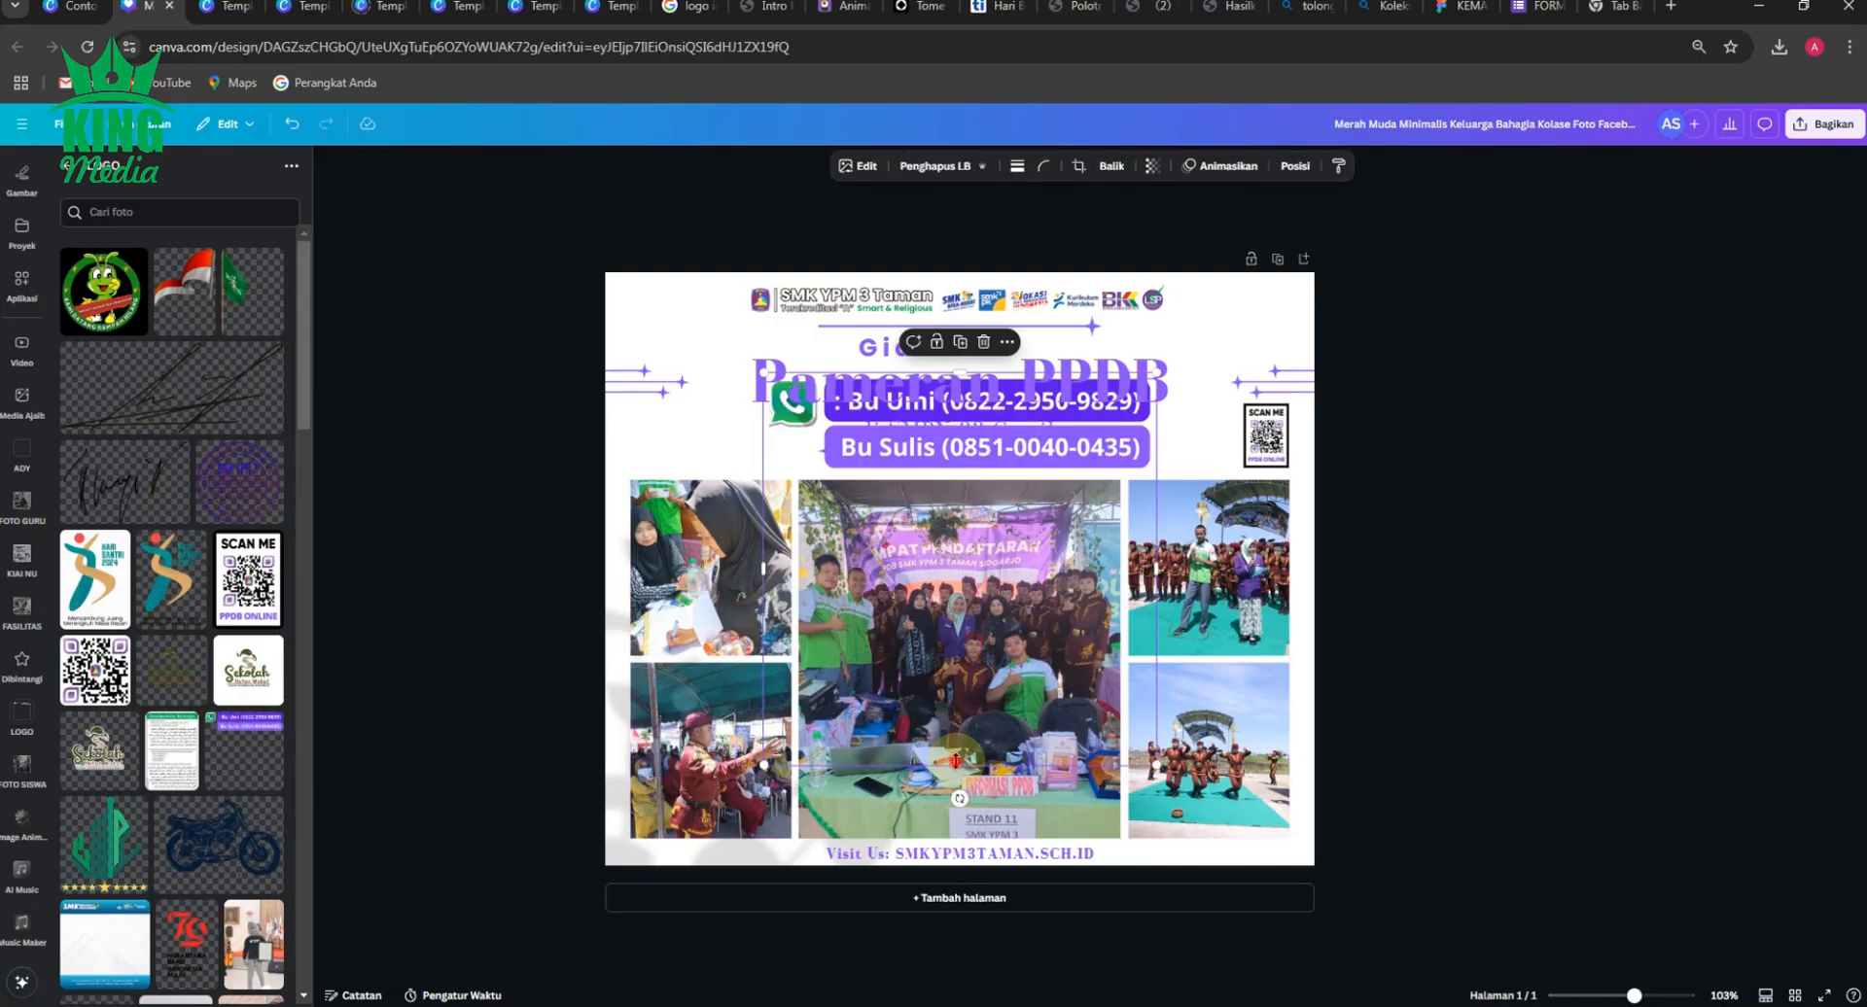
{"action": "left_click_drag", "start_coordinate": [956, 760], "coordinate": [958, 473]}
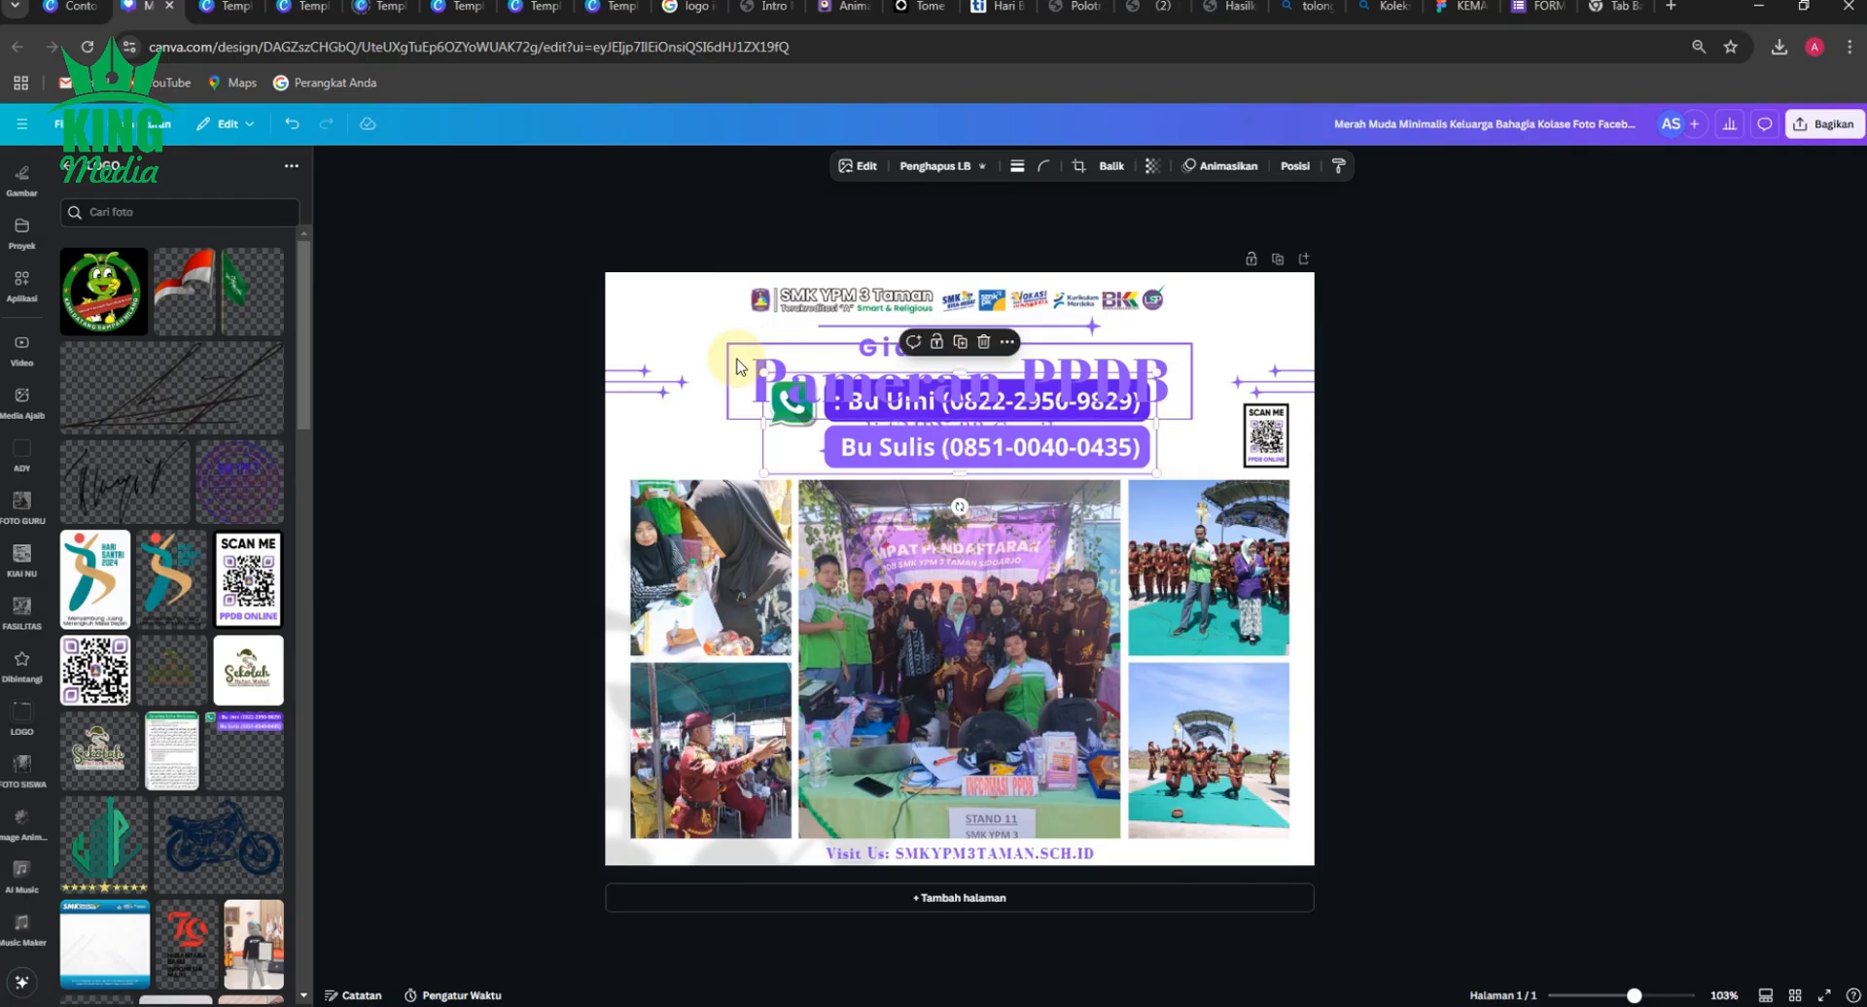
Shrink the contacts banner and place it just above the upper-left photo, flush with the photo's outer edge.
{"action": "left_click_drag", "start_coordinate": [736, 367], "coordinate": [747, 463]}
{"action": "scroll", "coordinate": [583, 447], "scroll_direction": "up", "scroll_amount": 5}
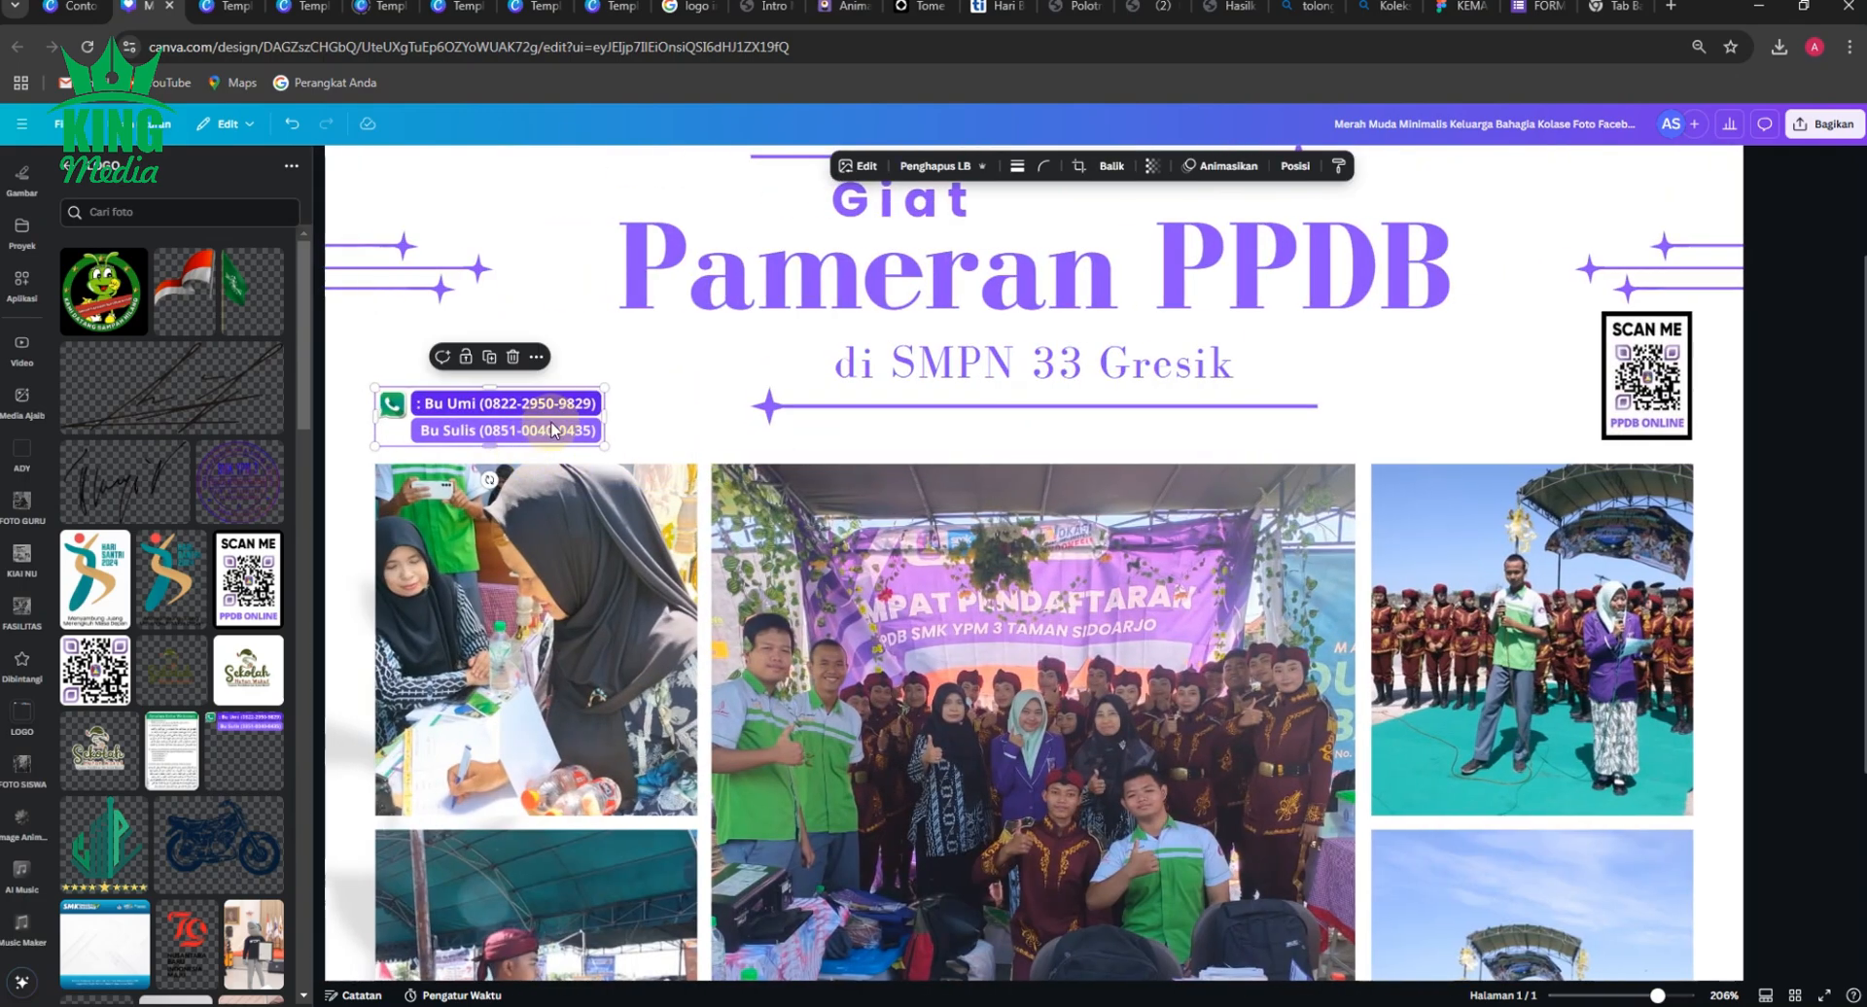
{"action": "left_click_drag", "start_coordinate": [551, 431], "coordinate": [550, 424]}
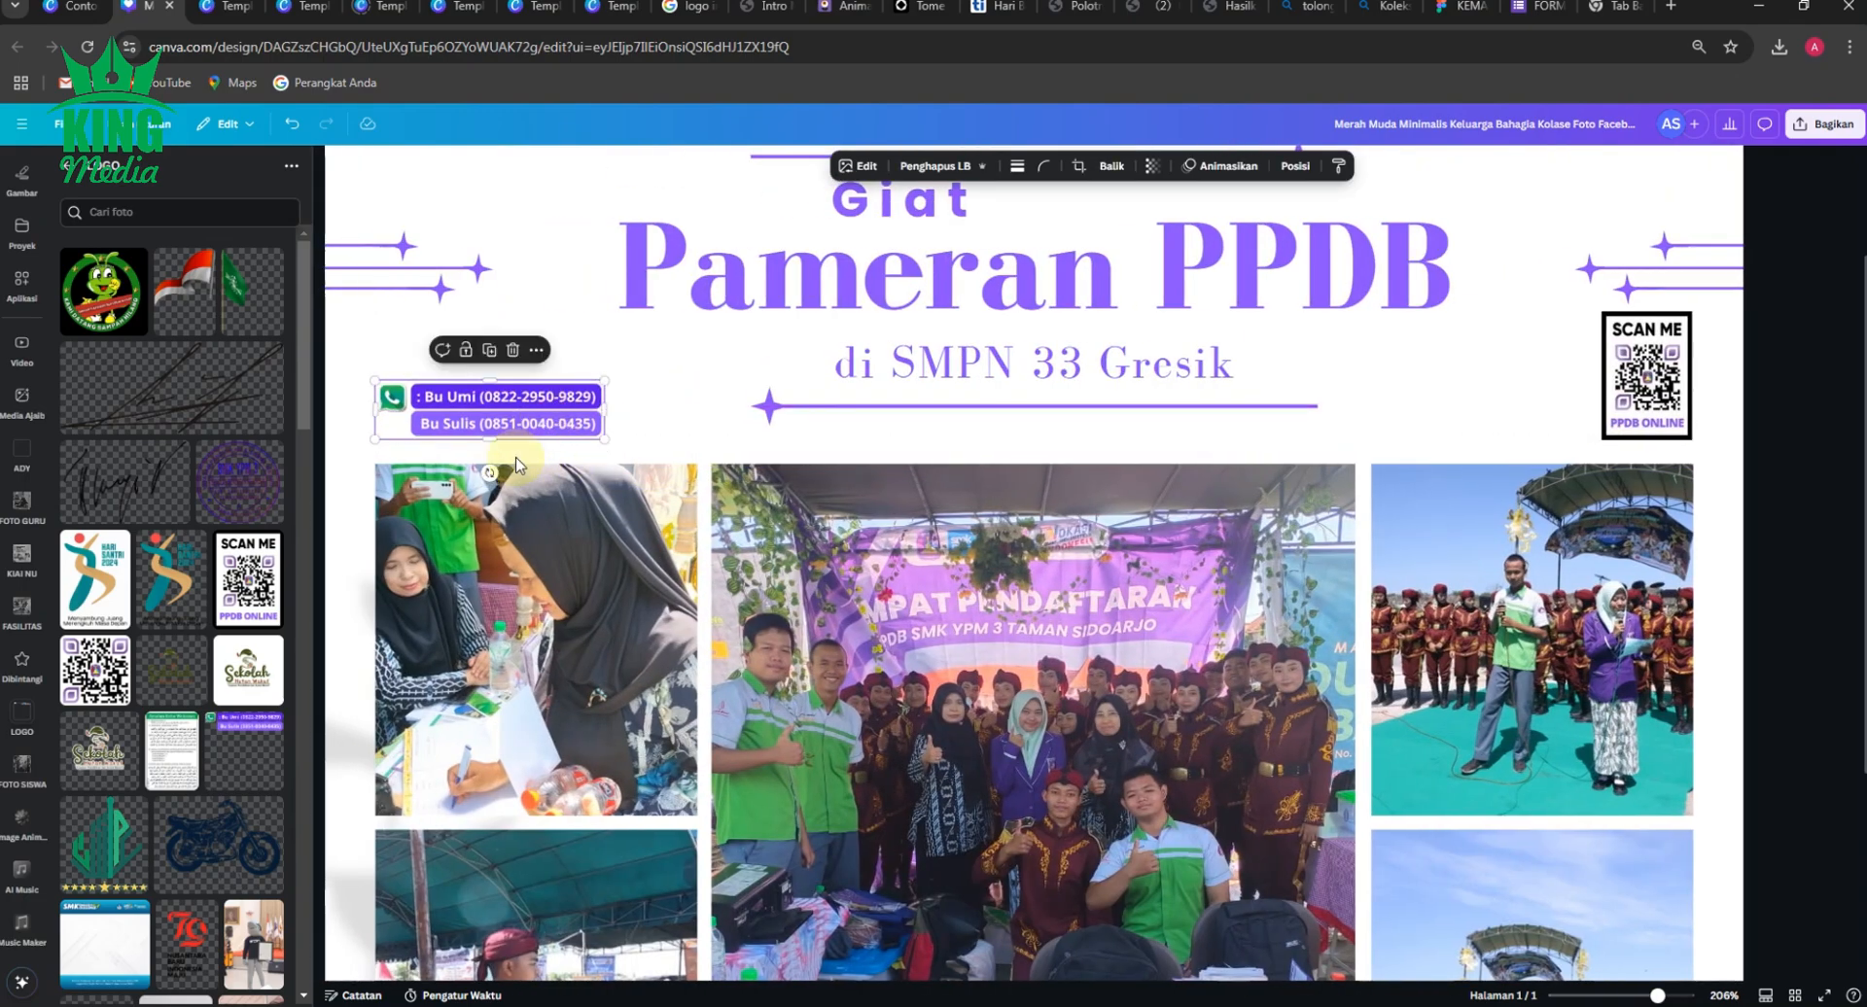
{"action": "scroll", "coordinate": [515, 465], "scroll_direction": "down", "scroll_amount": 5}
{"action": "left_click", "coordinate": [467, 436]}
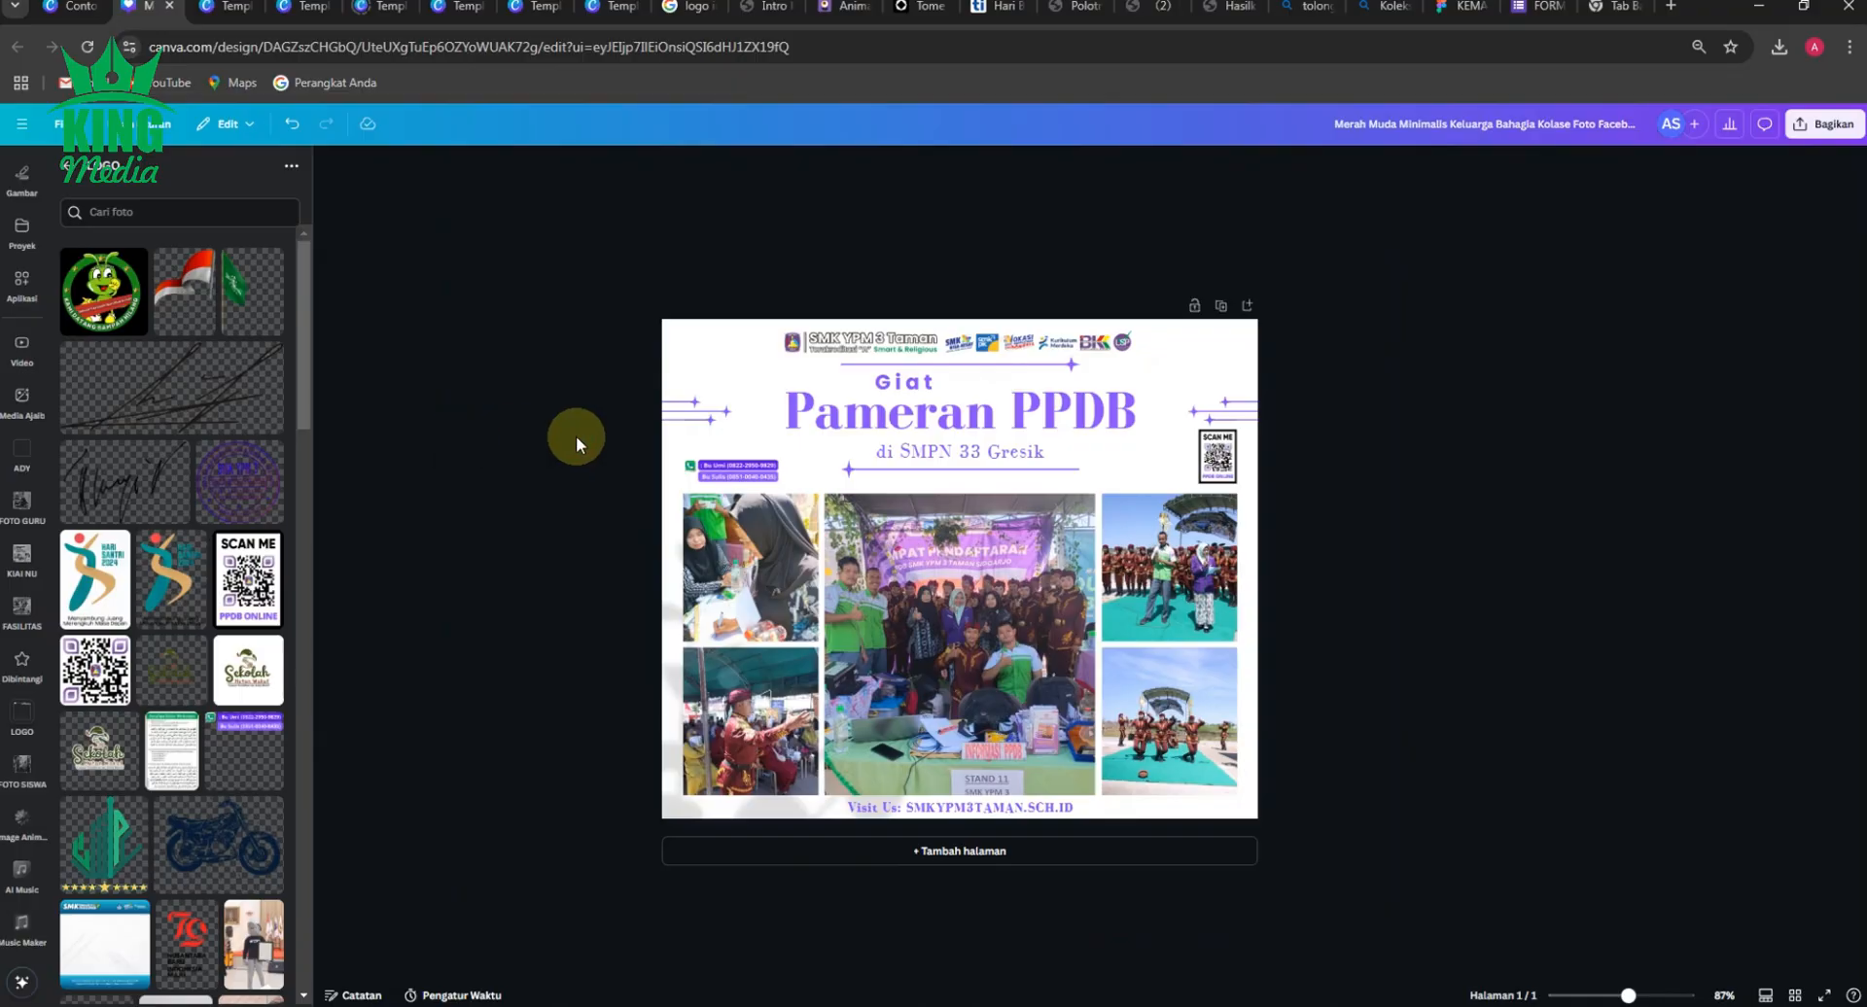
{"action": "left_click", "coordinate": [1401, 483]}
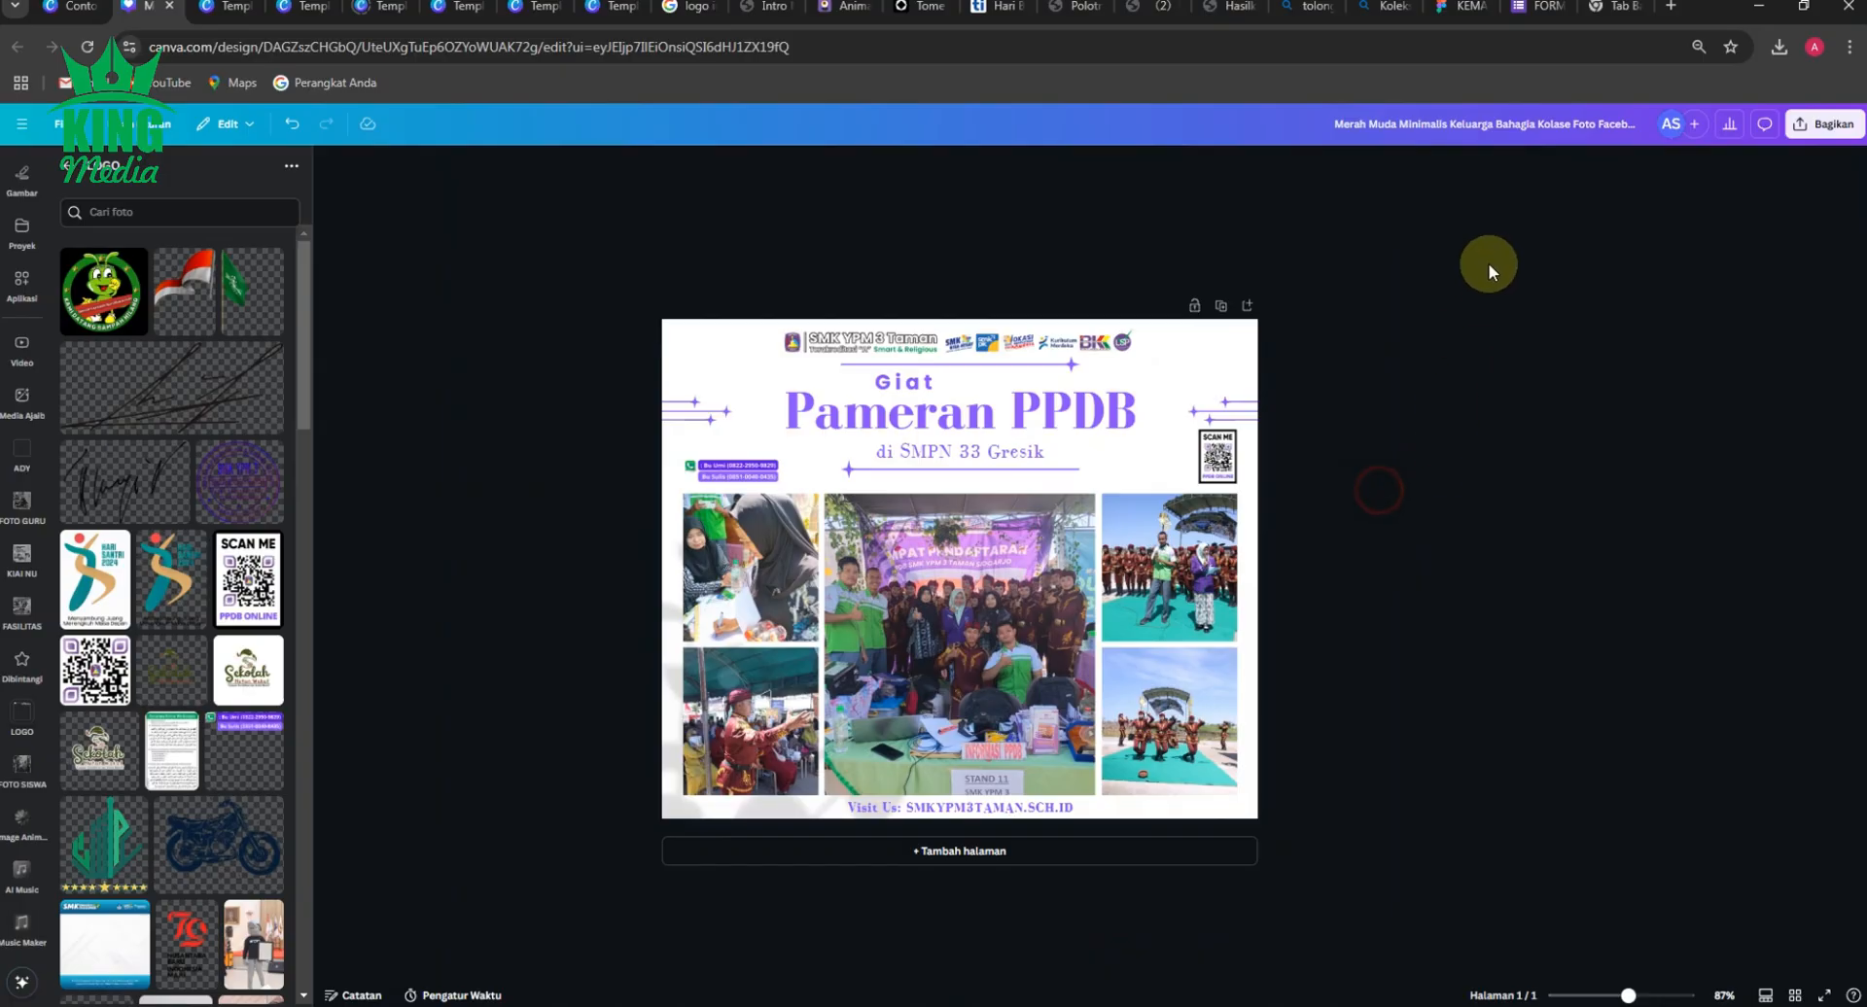
Rename the design as PAMERAN PPDB.
{"action": "left_click", "coordinate": [1500, 126]}
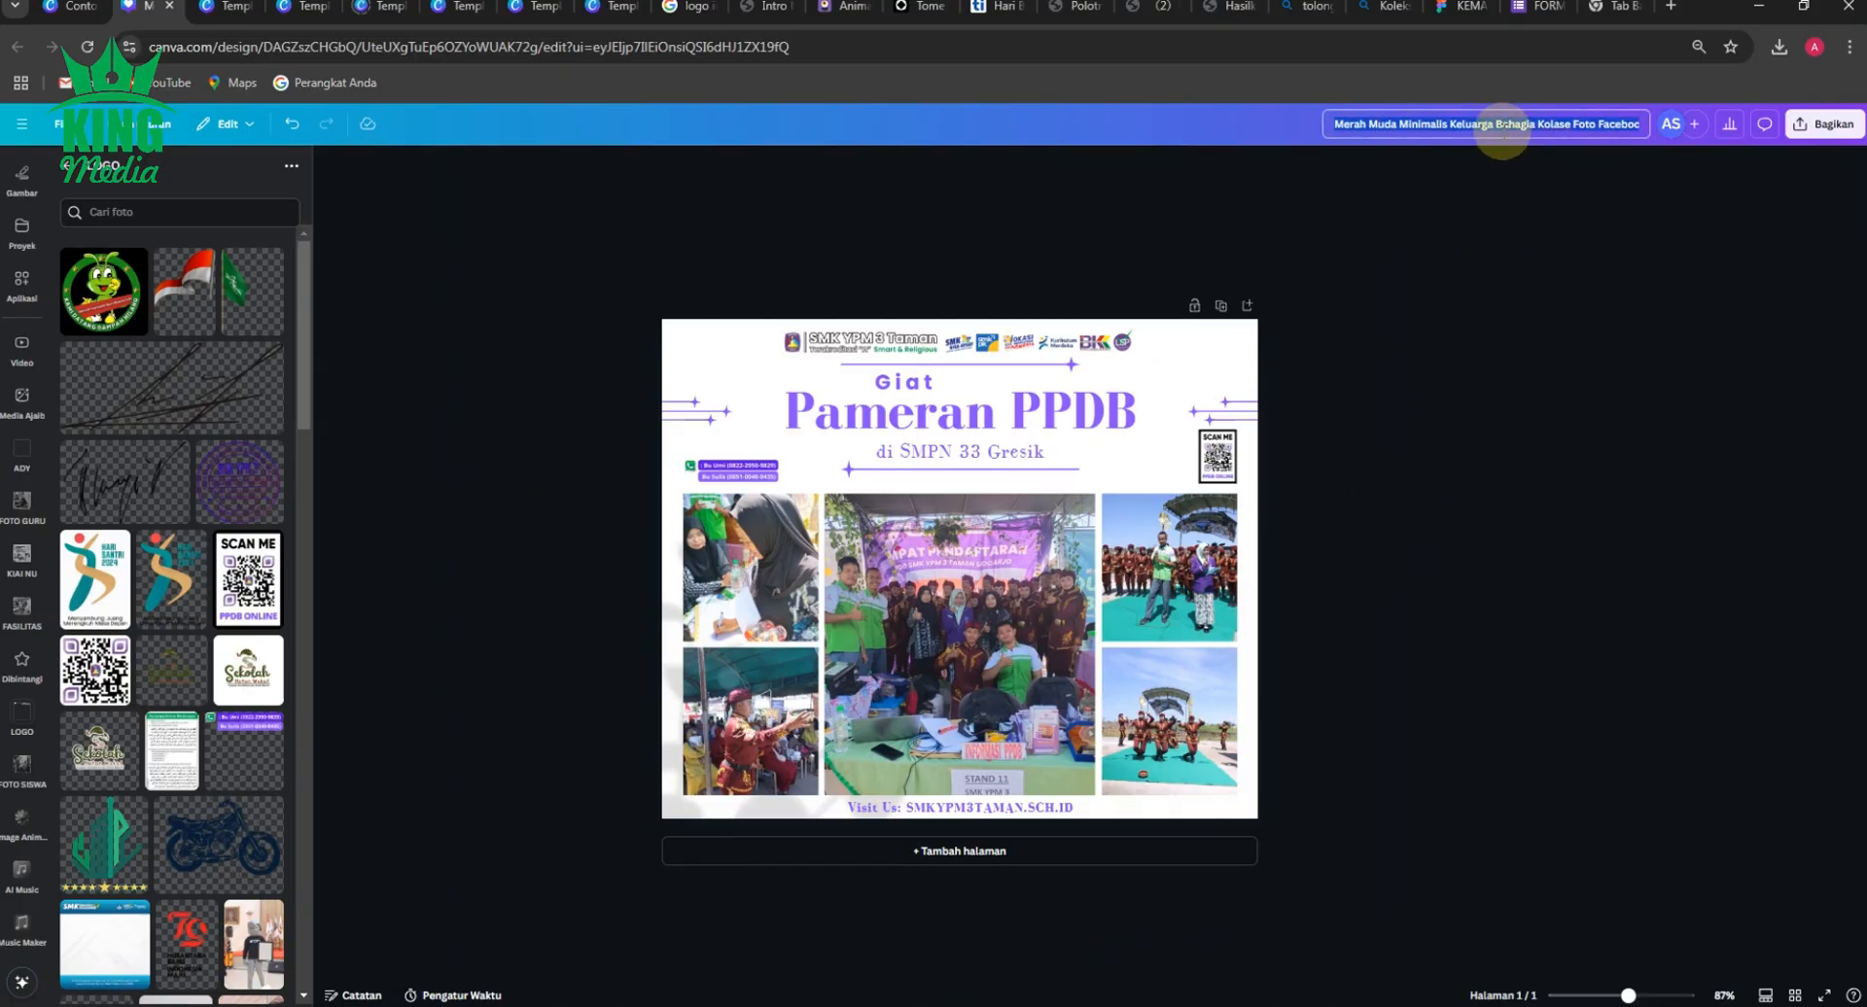
{"action": "type", "text": "PA"}
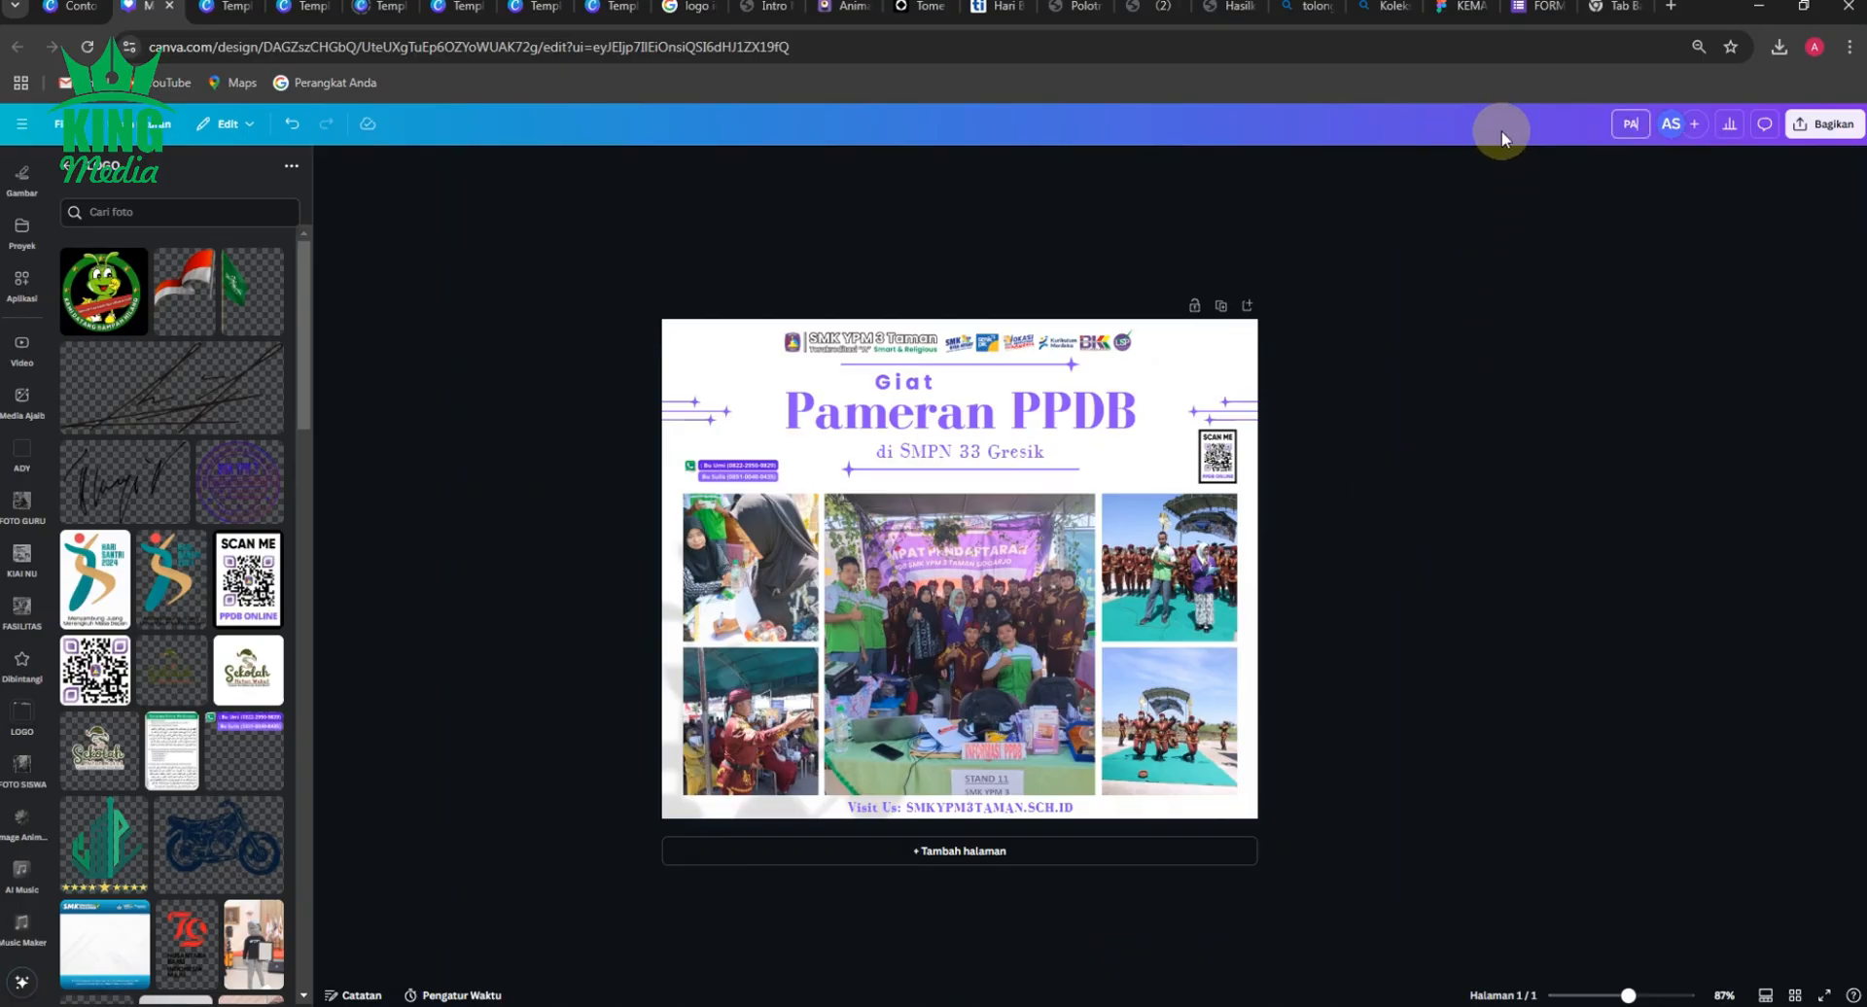
{"action": "type", "text": "MERAN PPDB"}
{"action": "key", "text": "Return"}
{"action": "left_click", "coordinate": [596, 560]}
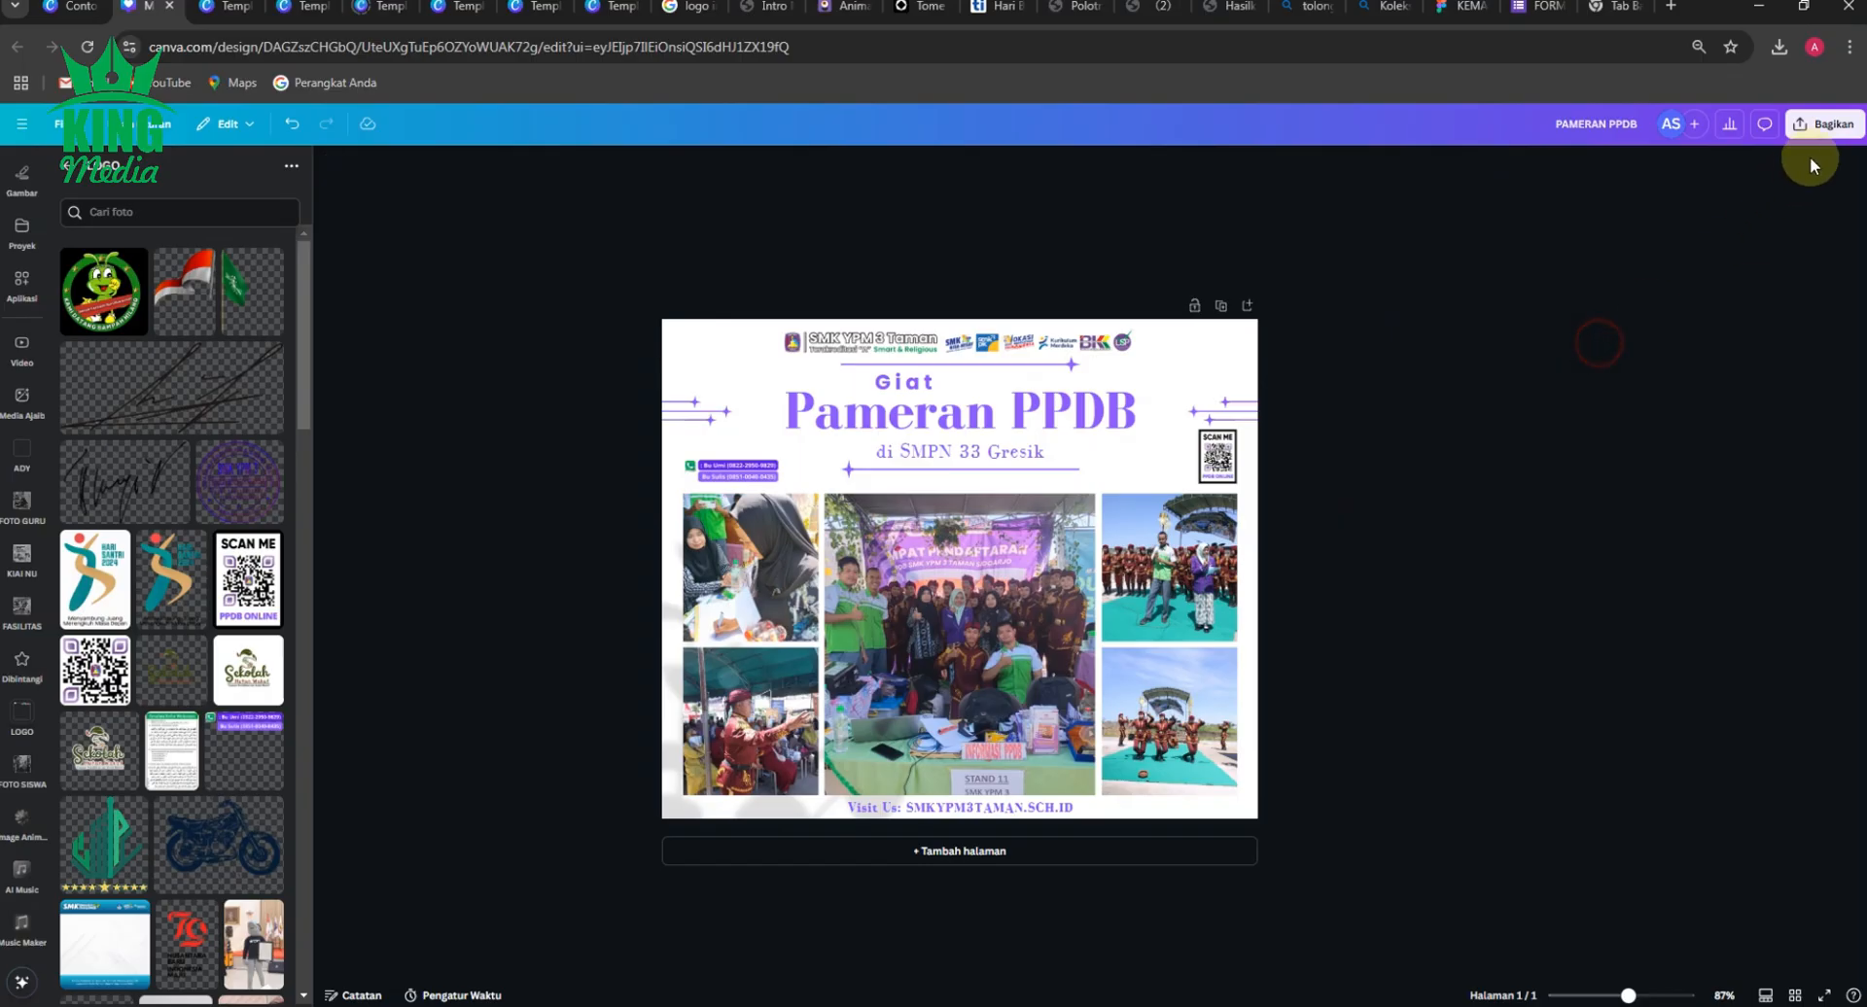
Download the finished collage as a JPG file.
{"action": "left_click", "coordinate": [1825, 124]}
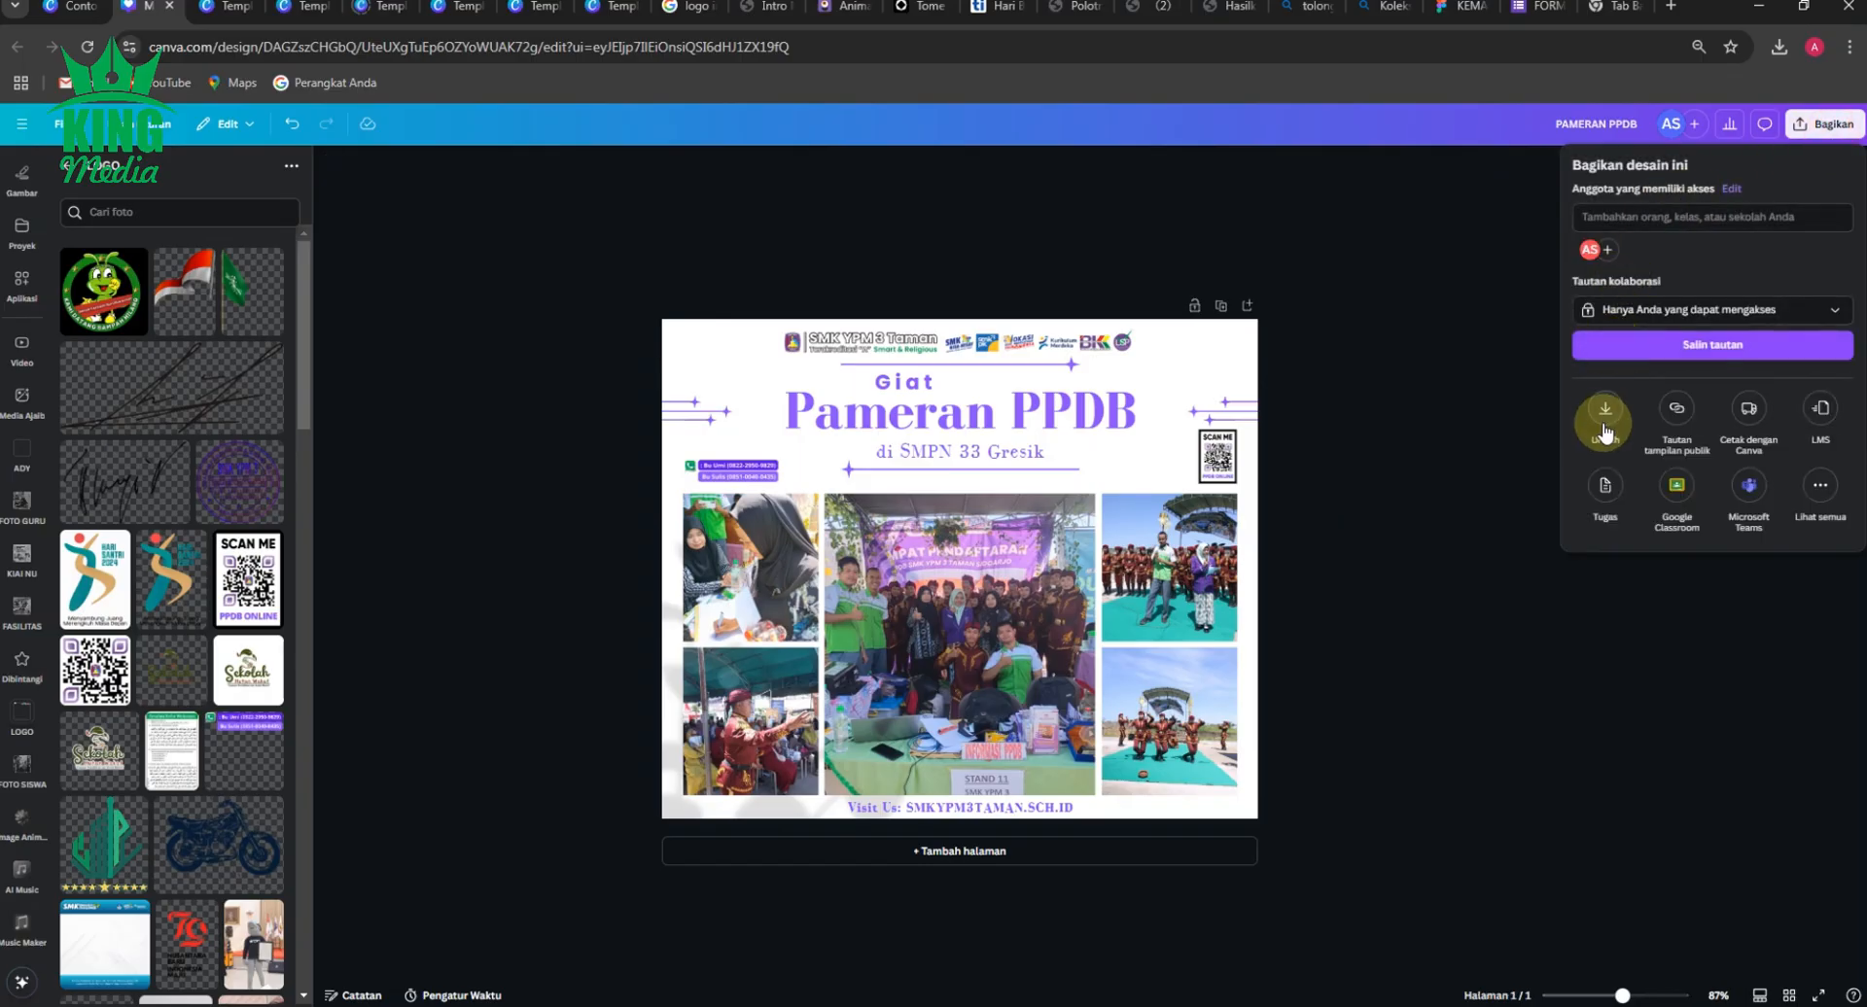
{"action": "left_click", "coordinate": [1604, 428]}
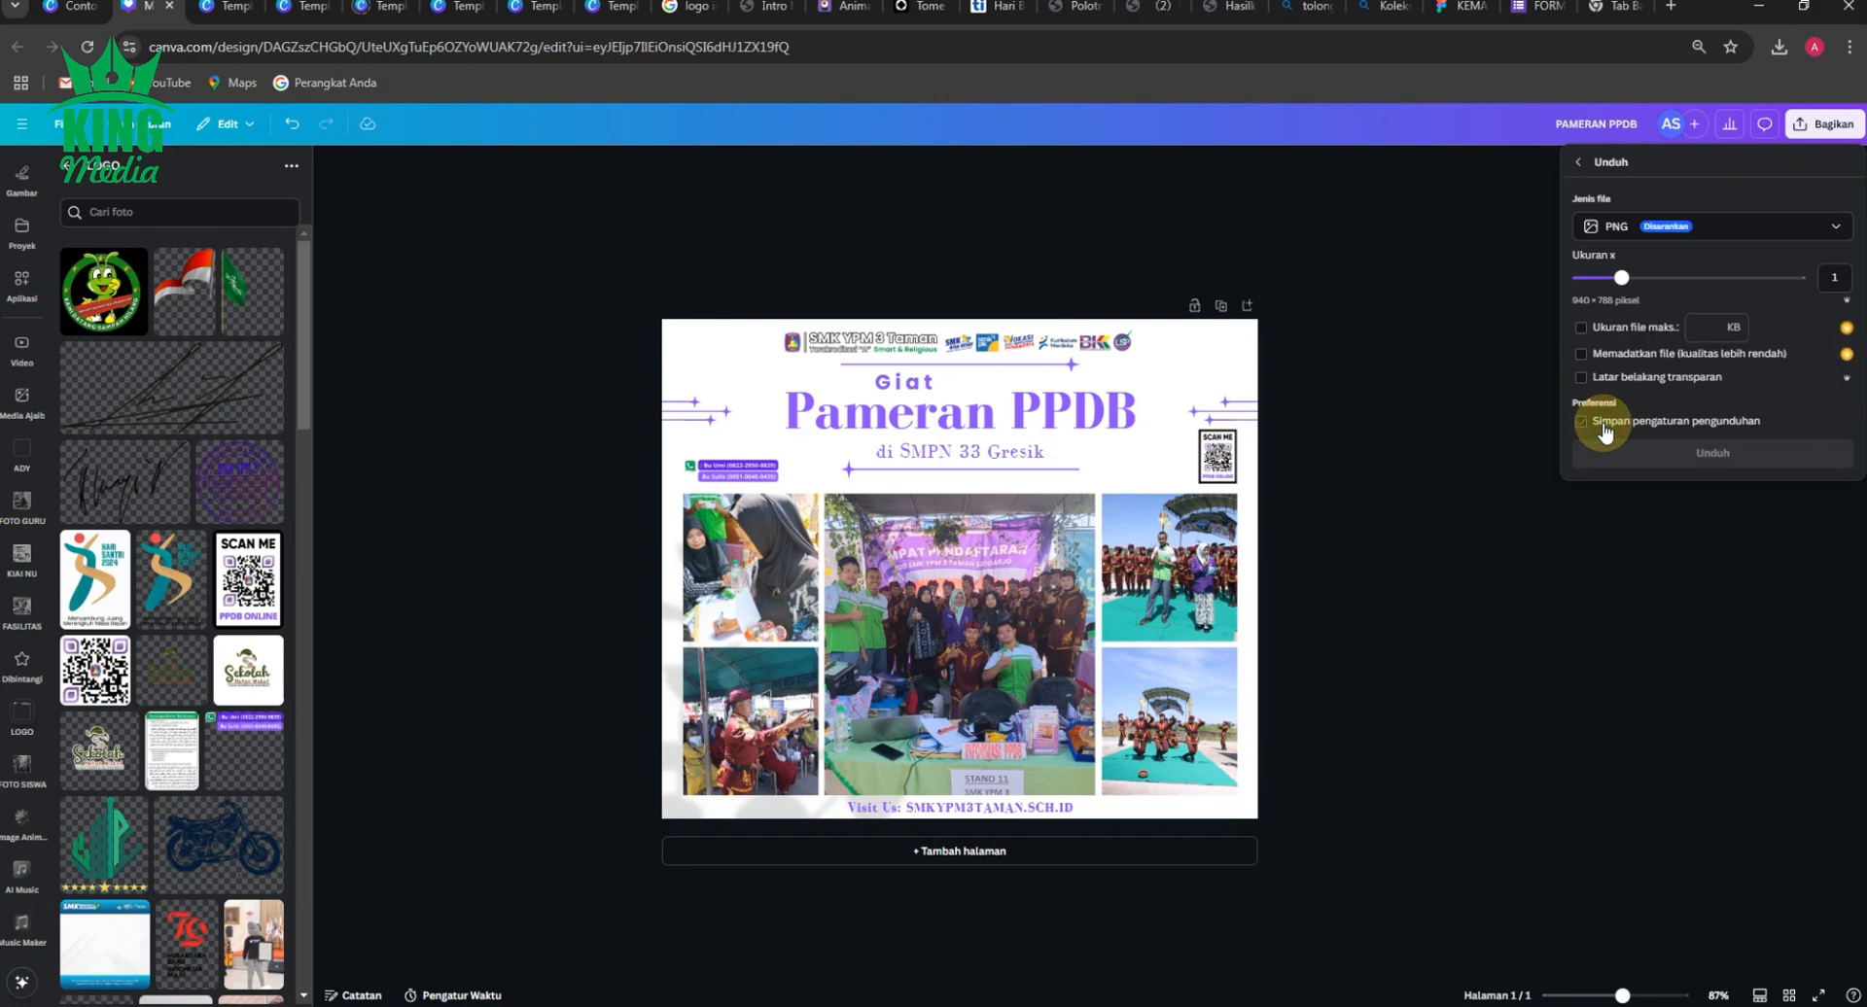
{"action": "left_click", "coordinate": [1837, 229]}
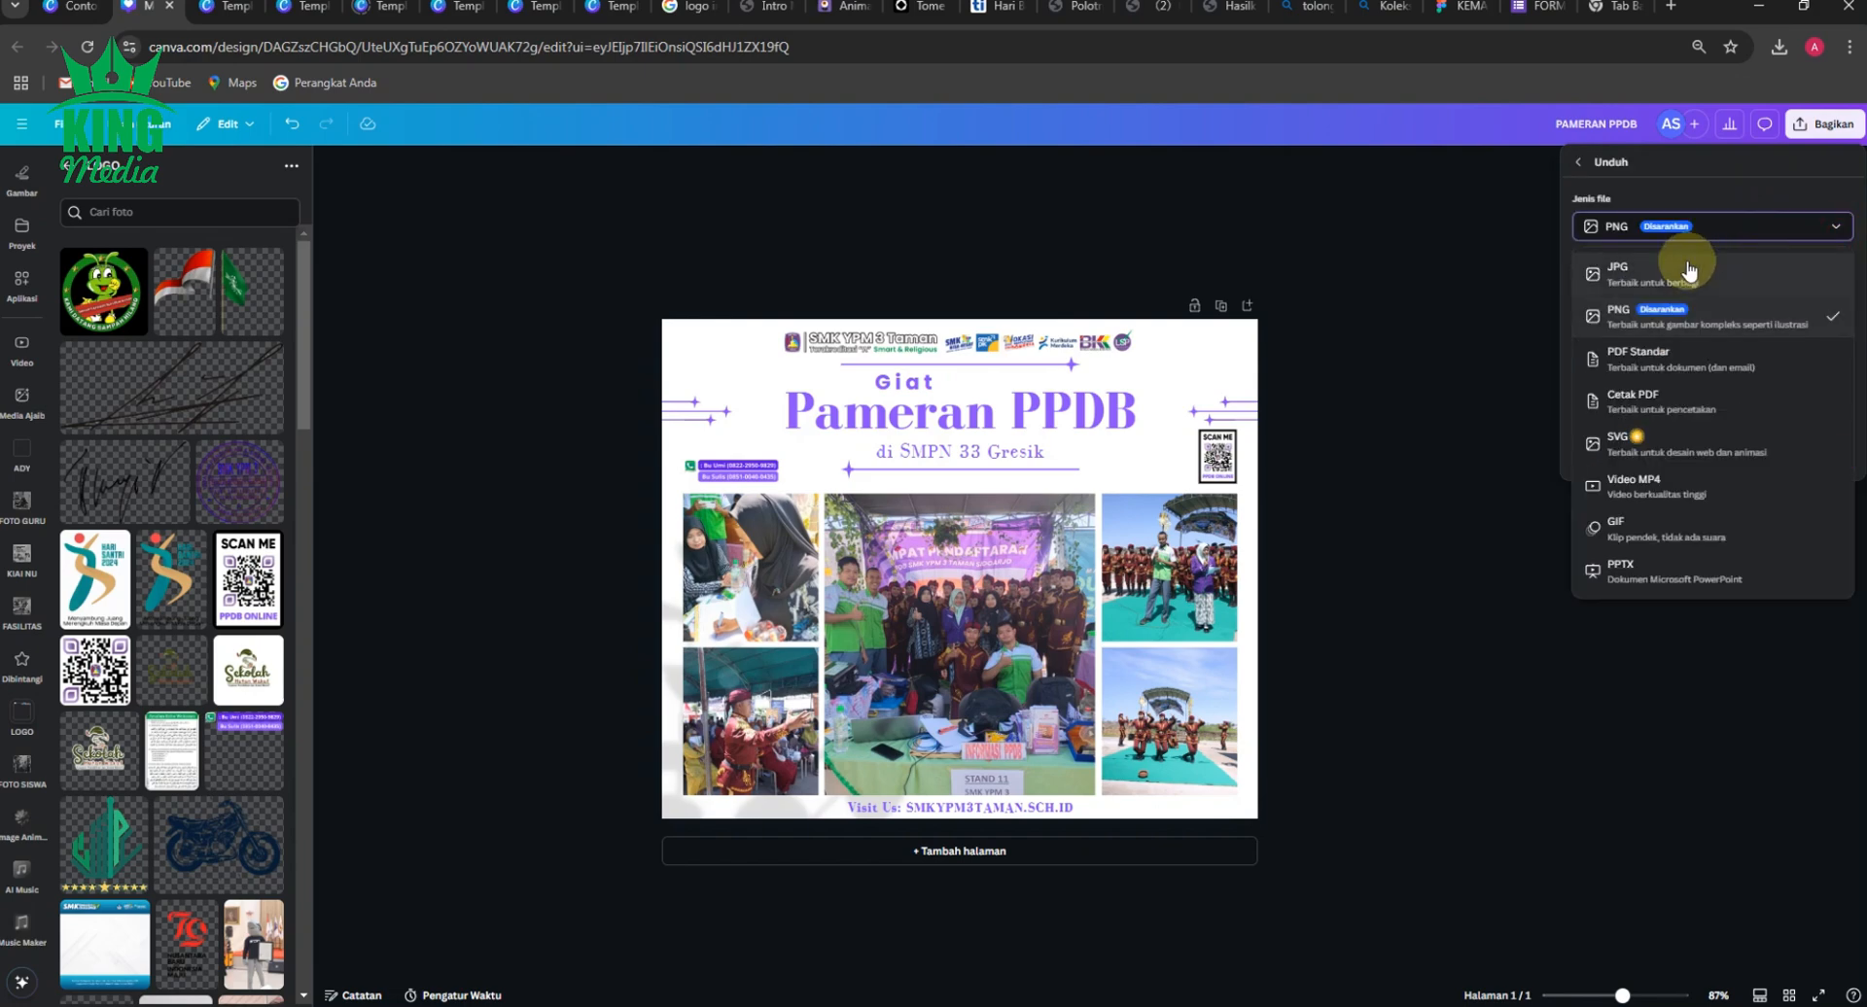
{"action": "left_click", "coordinate": [1653, 255]}
{"action": "left_click", "coordinate": [1725, 470]}
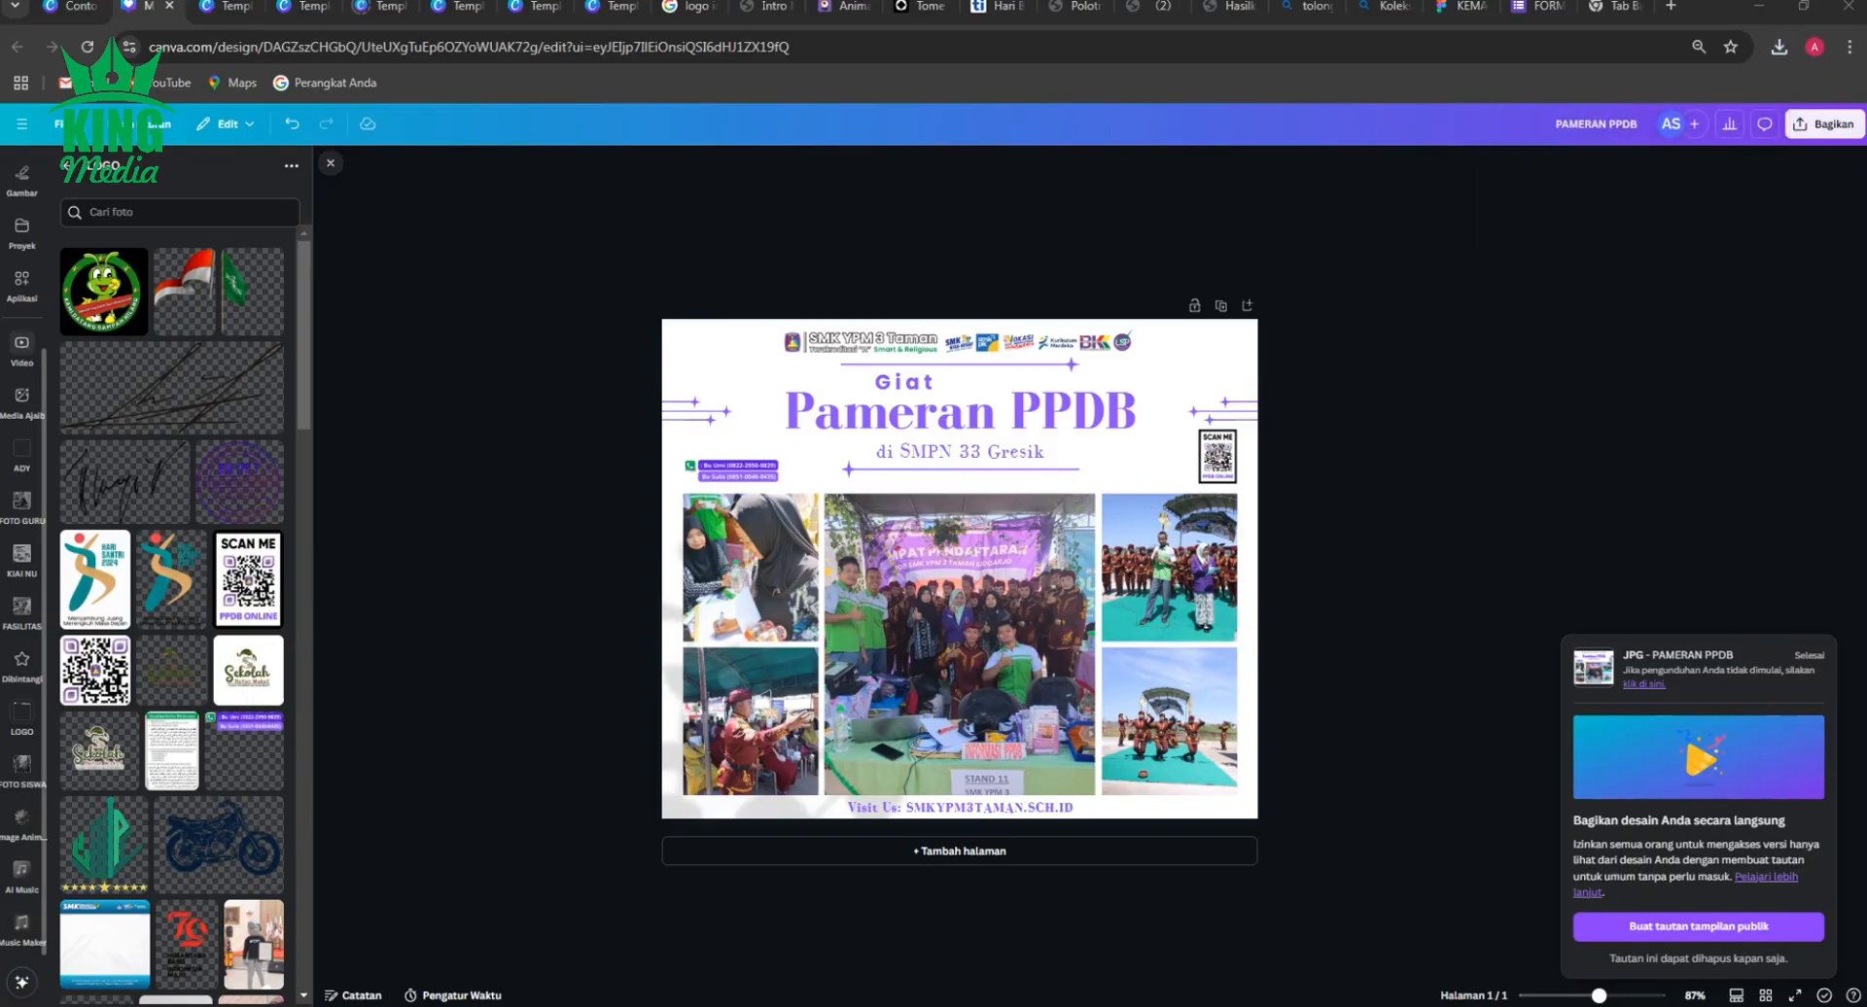
{"action": "left_click_drag", "start_coordinate": [1120, 313], "coordinate": [994, 290]}
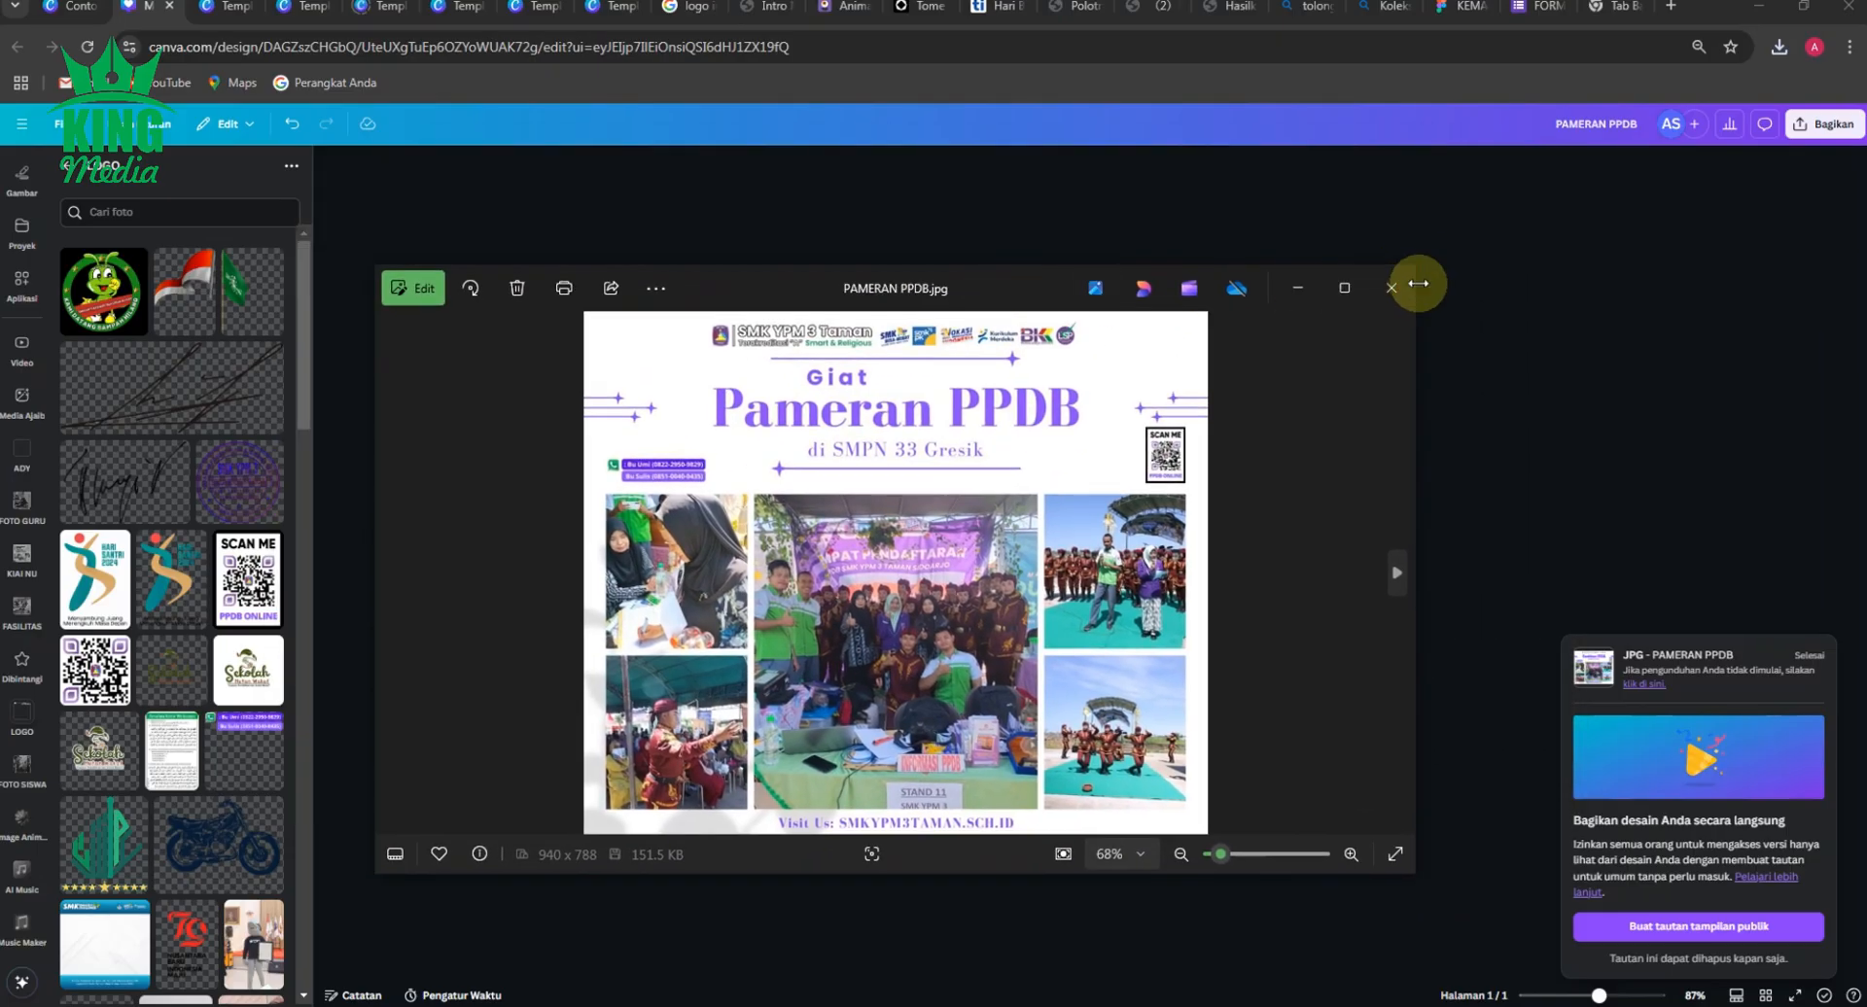
{"action": "left_click", "coordinate": [1392, 287]}
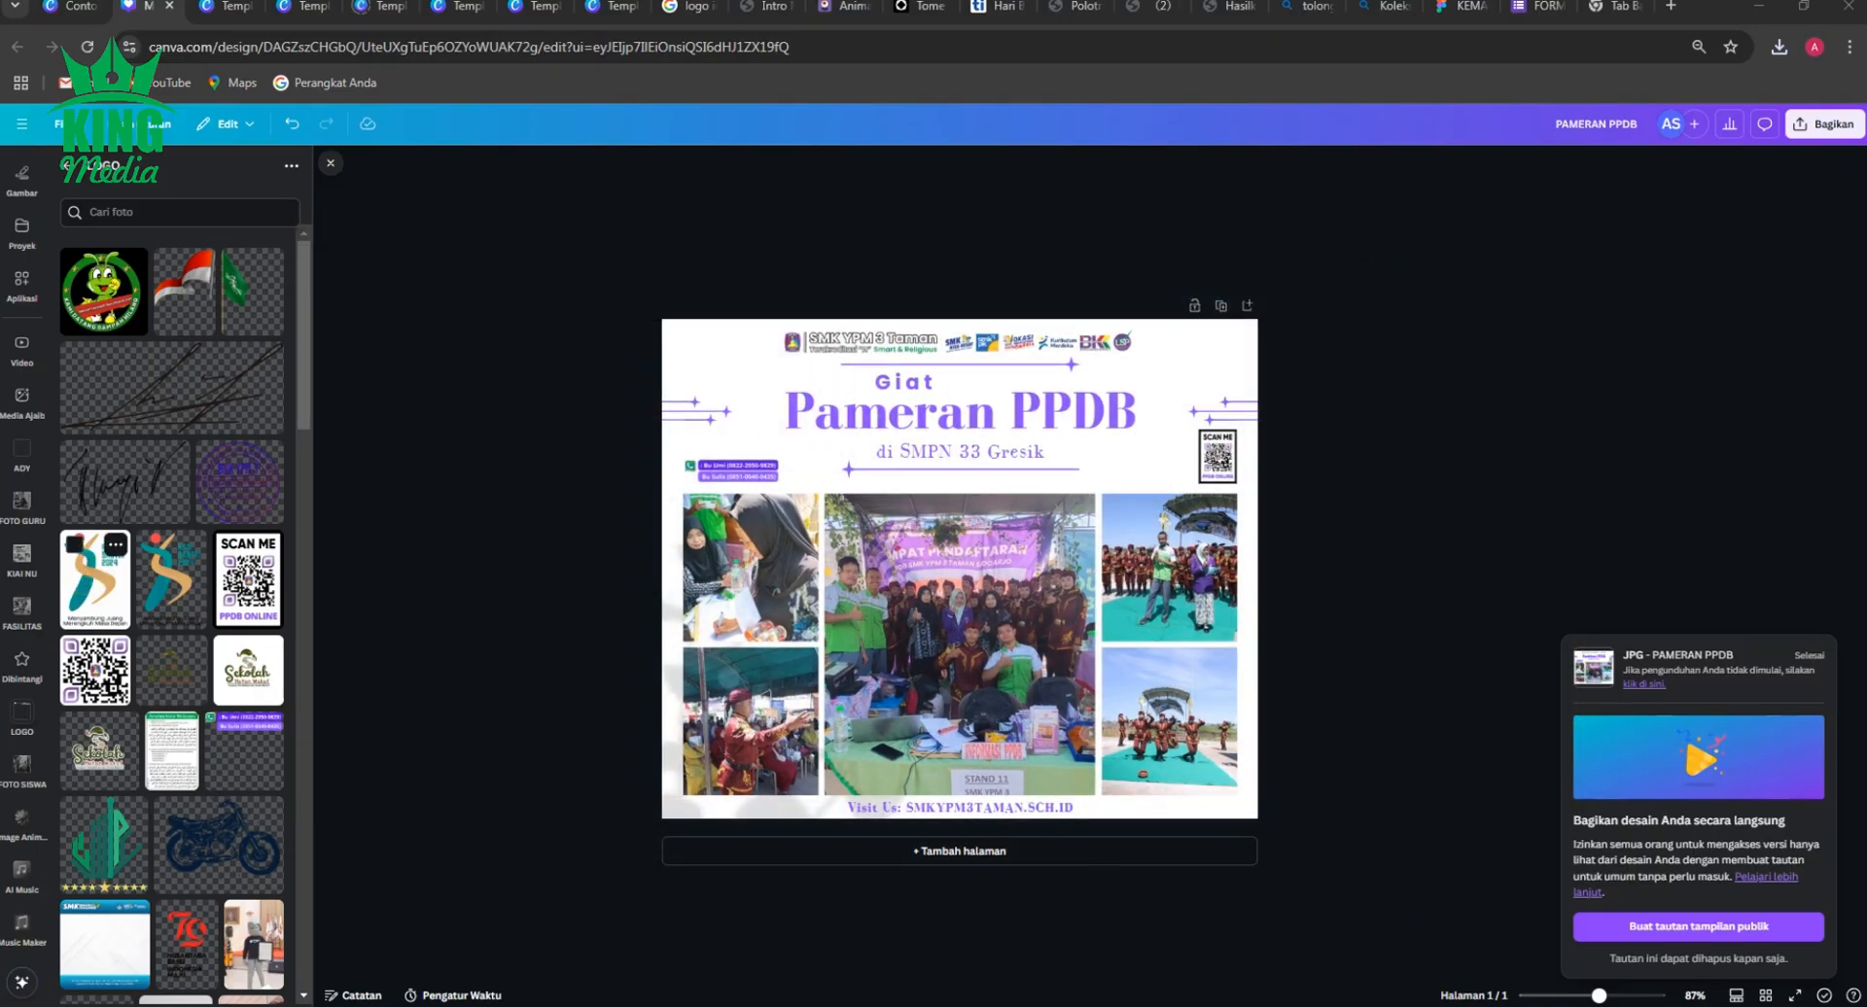